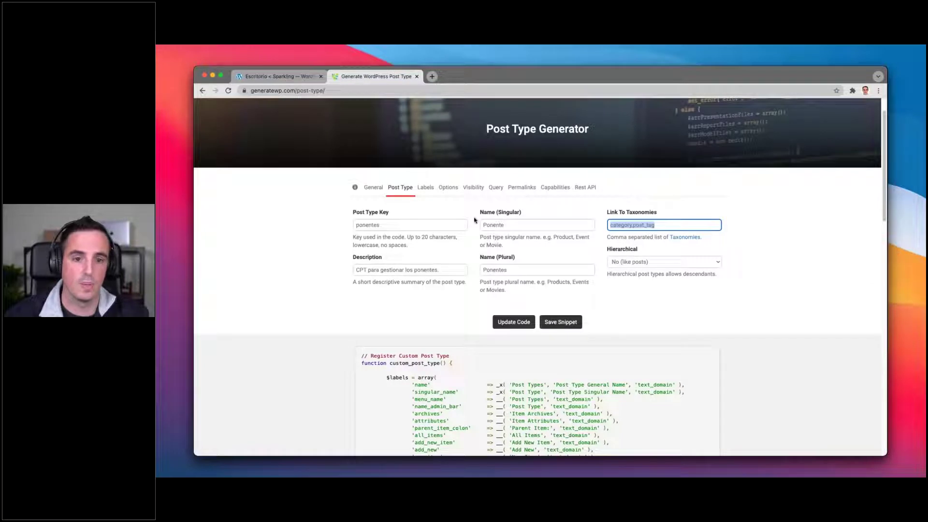
Clear the category and post_tag entries from the post type's linked taxonomies and check the taxonomies argument in the code.
left_click(674, 224)
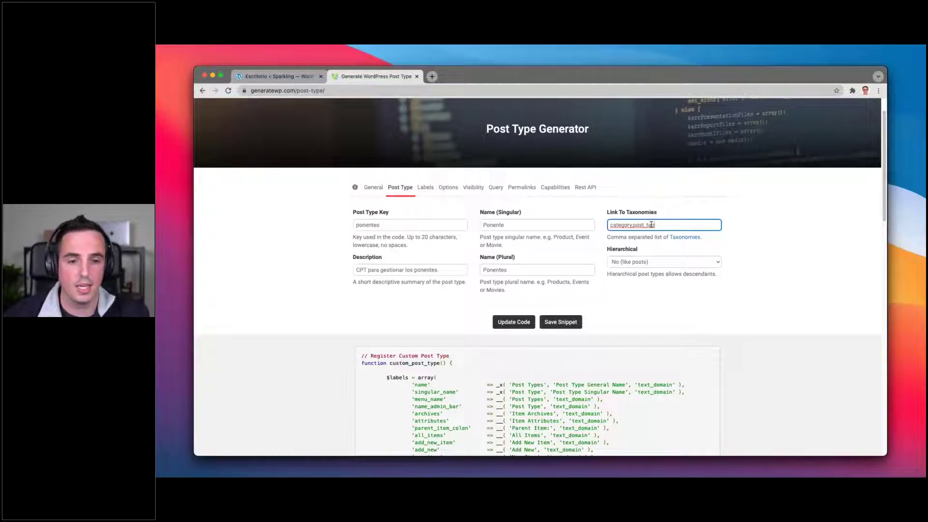
left_click_drag(664, 225, 611, 225)
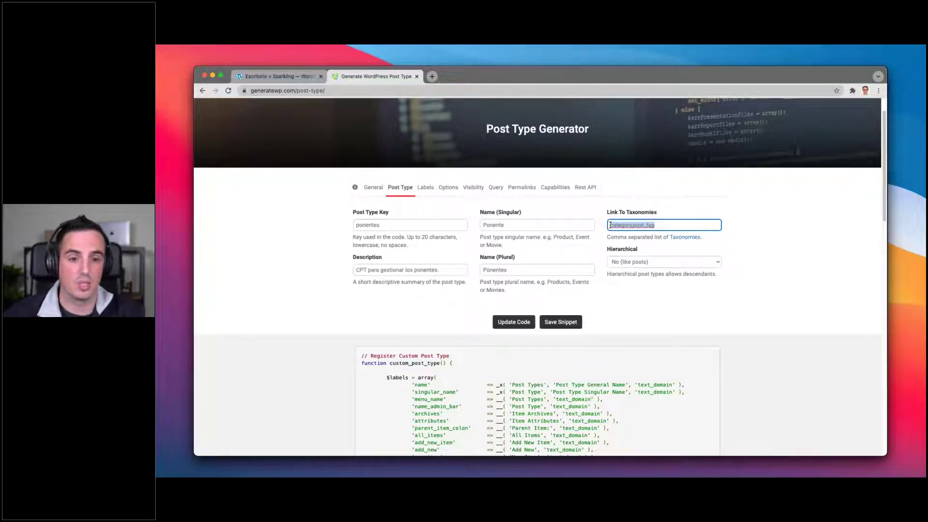
key("BackSpace")
scroll(756, 238, "down", 1)
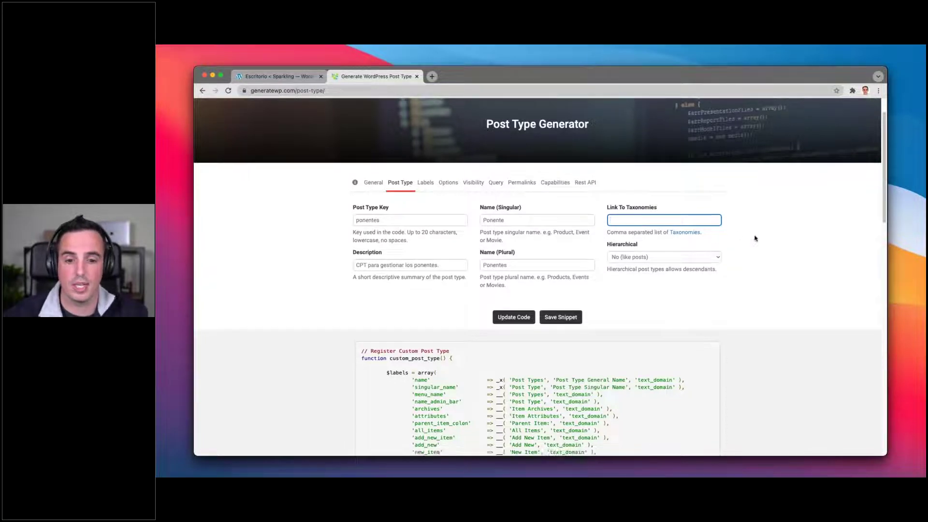
scroll(756, 238, "down", 5)
scroll(755, 238, "down", 2)
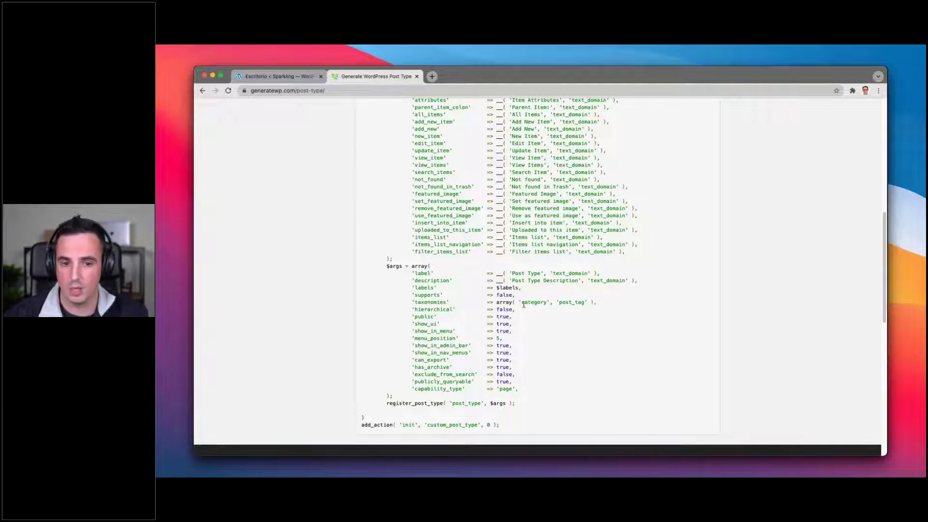
scroll(566, 301, "up", 15)
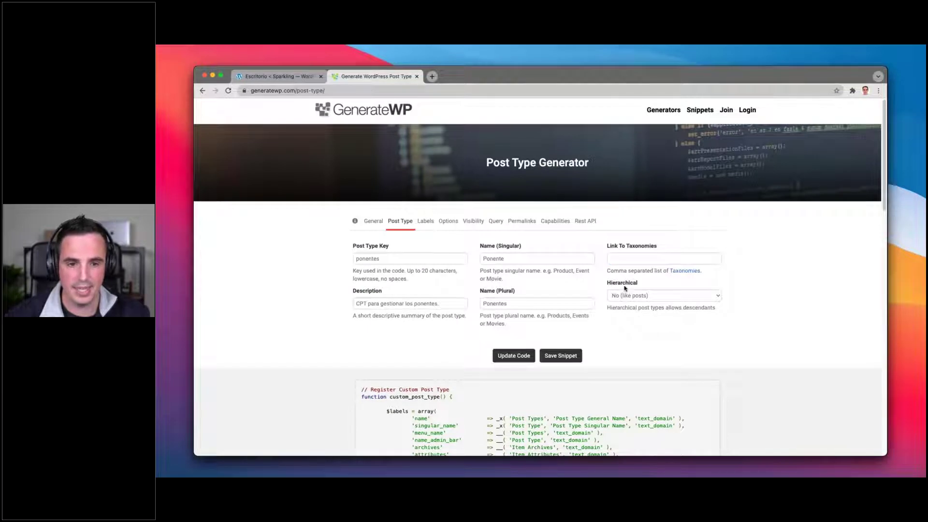
Check the Hierarchical setting's description, and open the WordPress site's posts list and pages list in separate tabs.
scroll(624, 287, "down", 2)
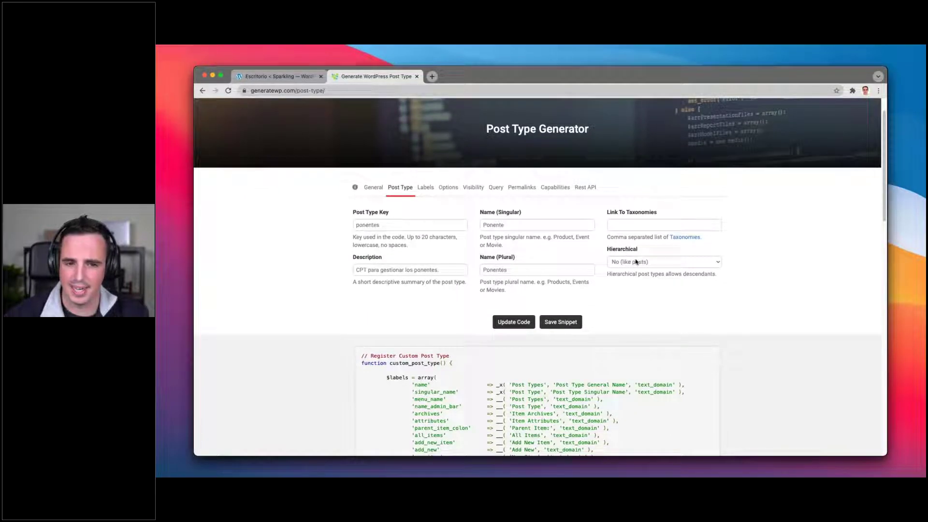
scroll(639, 257, "down", 2)
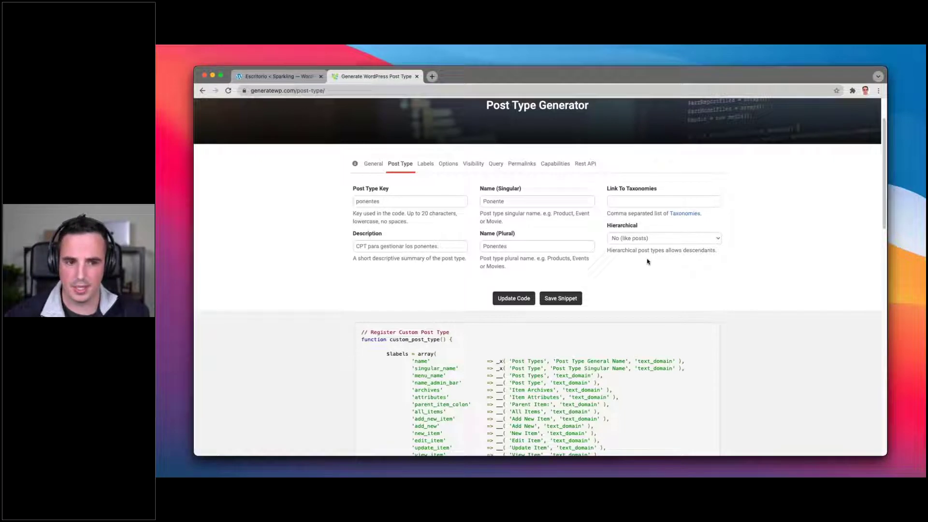
left_click_drag(684, 250, 719, 252)
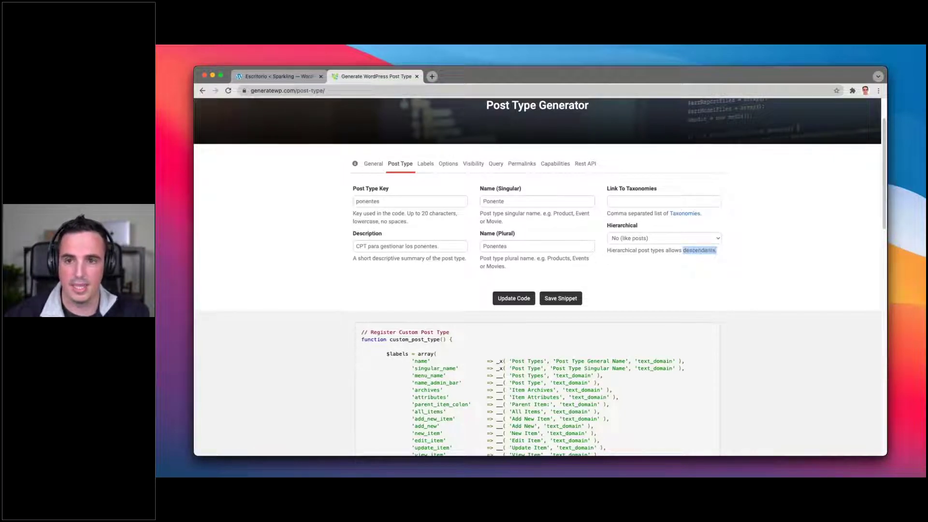
left_click(282, 78)
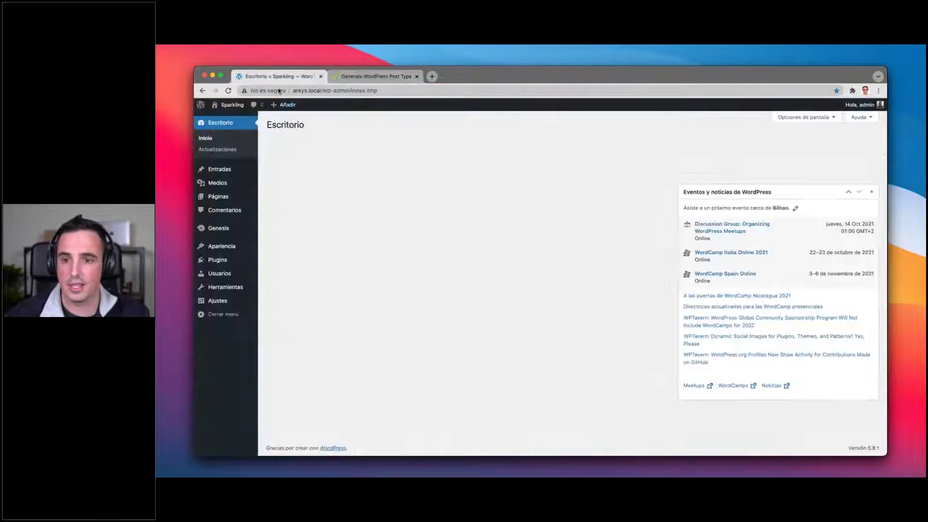
mouse_move(222, 170)
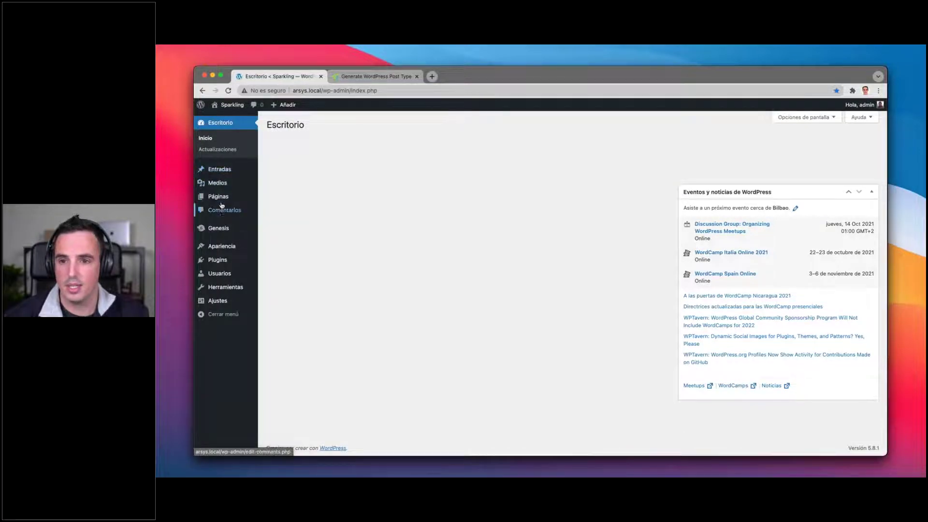
left_click(220, 170, "super")
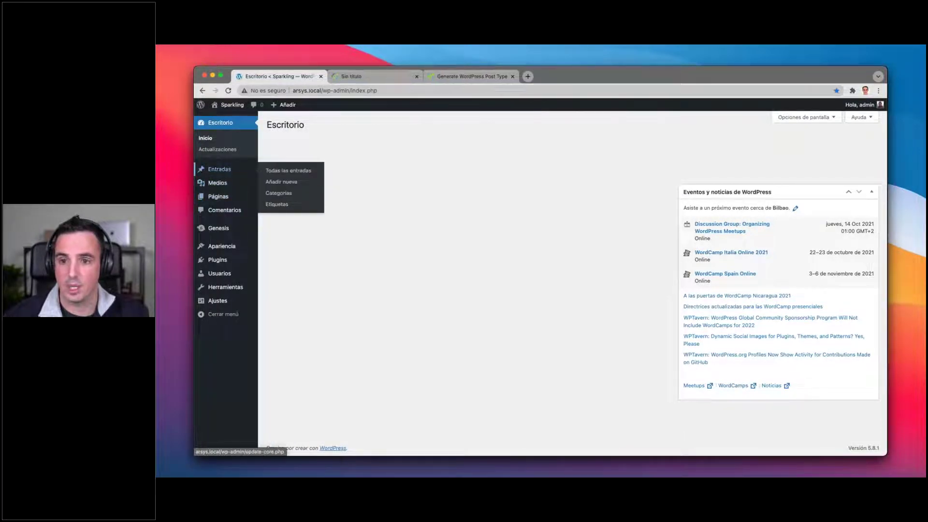
left_click(351, 77)
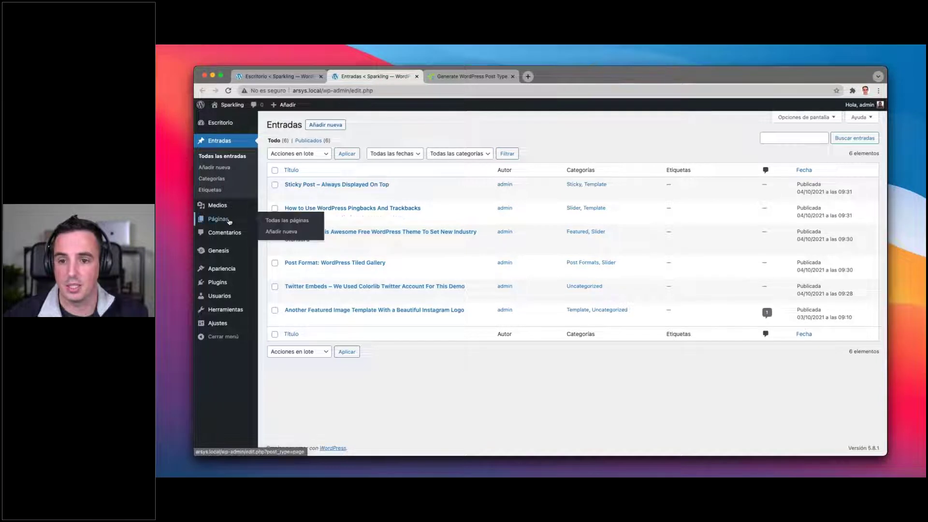
left_click(287, 220, "super")
left_click(439, 77)
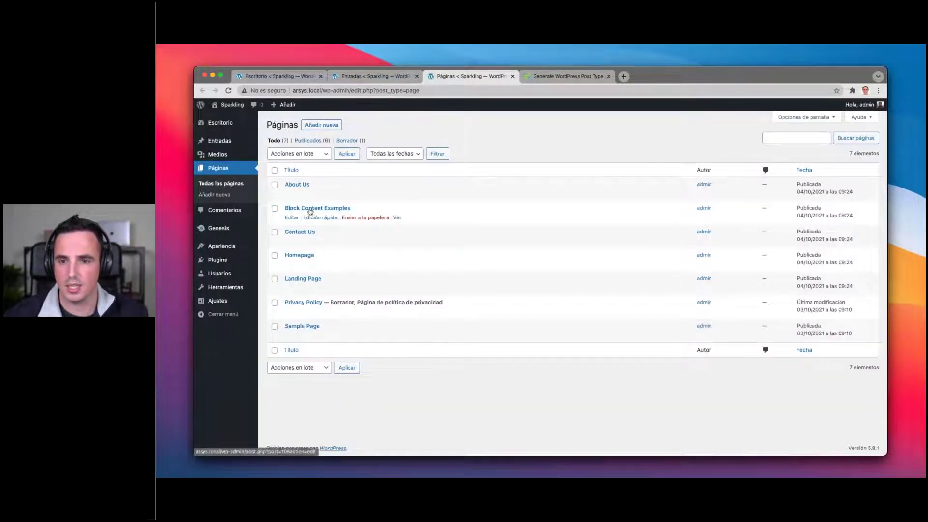
Examine the parent page choices in the quick edit of the Block Content Examples page and close it without saving.
left_click(312, 218)
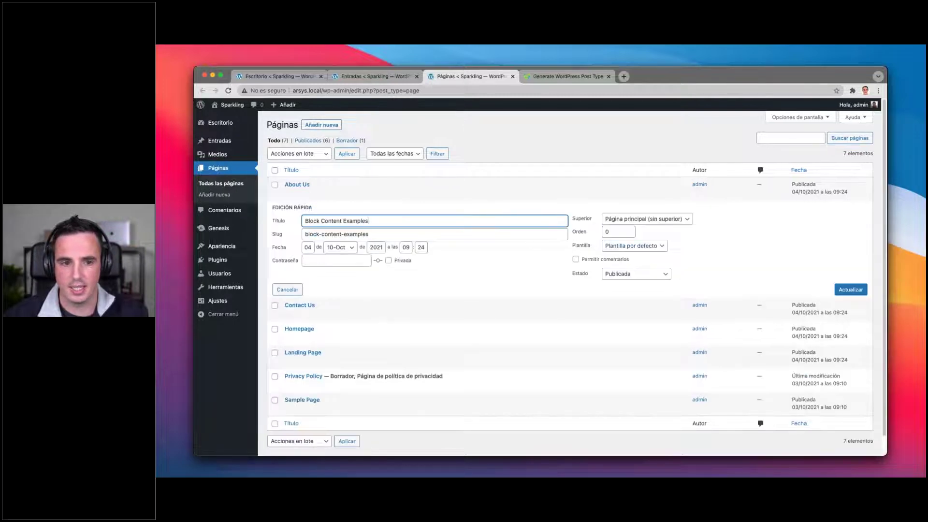
left_click(622, 222)
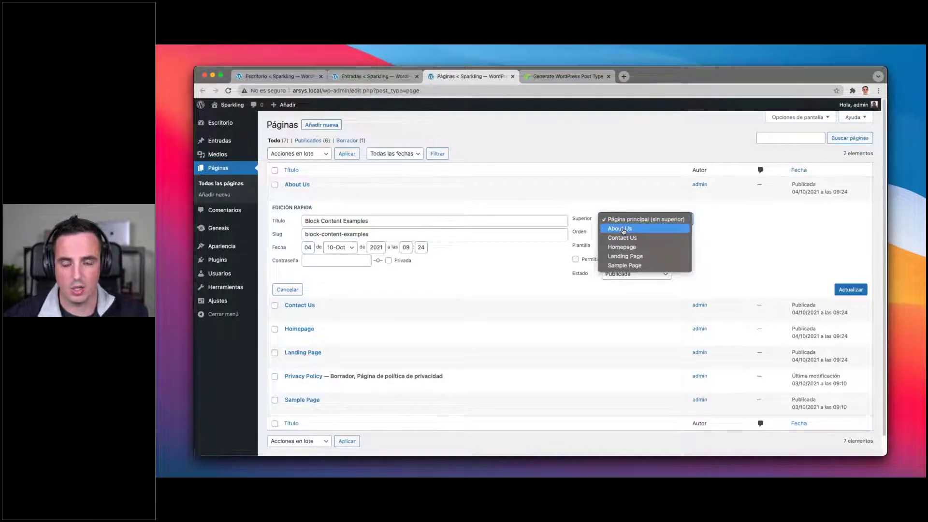
left_click(581, 205)
left_click(285, 291)
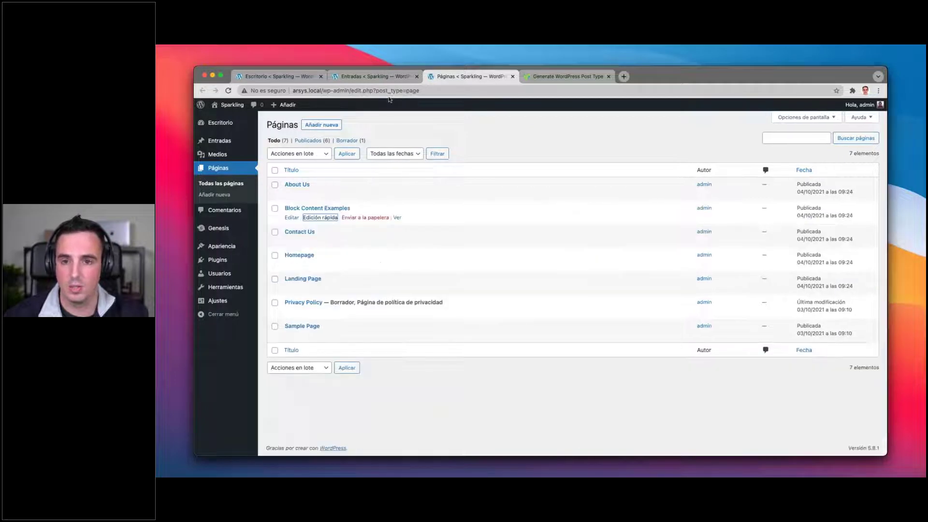
Switch back to the Post Type Generator and check the choices offered for the Hierarchical setting.
left_click(290, 78)
left_click(549, 81)
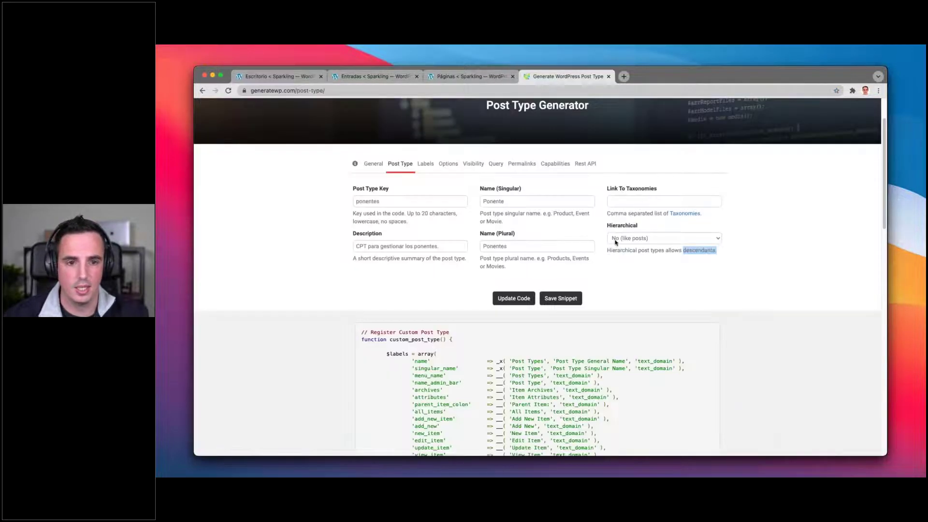
left_click(640, 239)
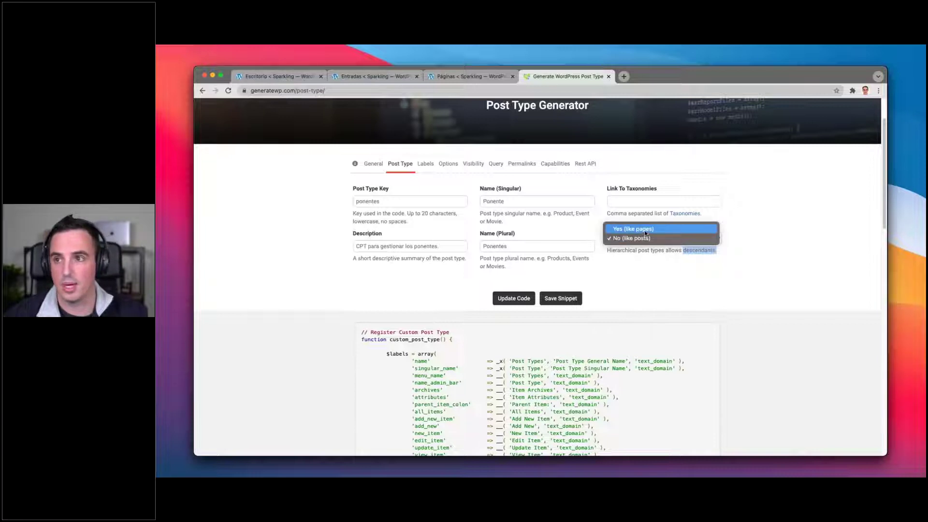
left_click(760, 248)
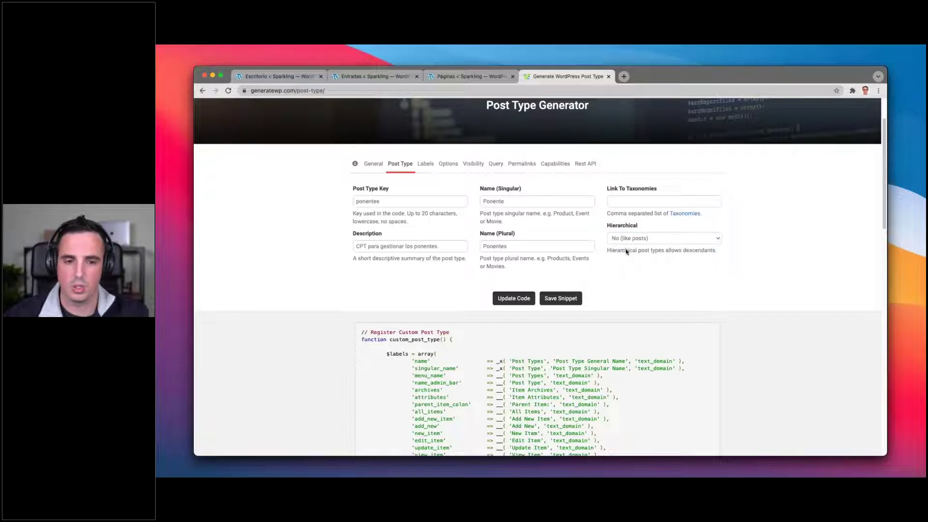
Update the generated code with the ponentes post type settings and review its labels and arguments.
left_click(519, 302)
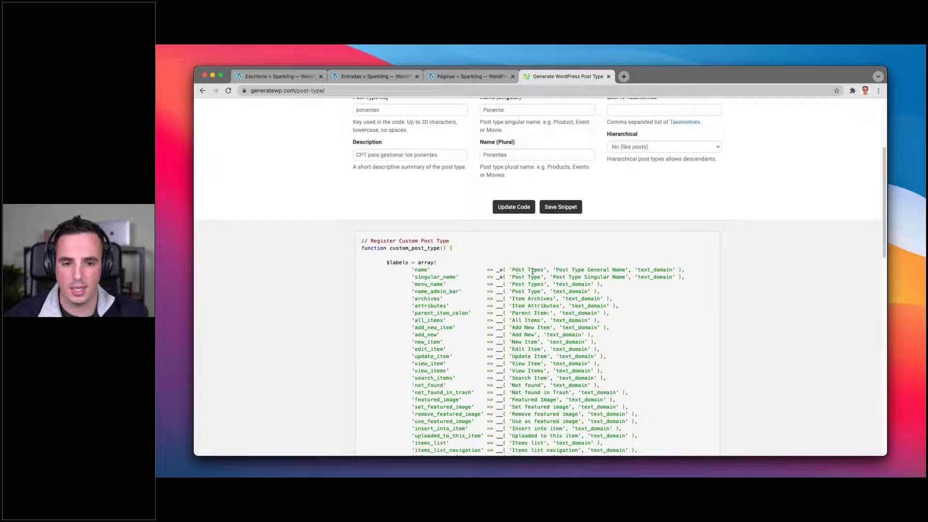
scroll(529, 290, "down", 5)
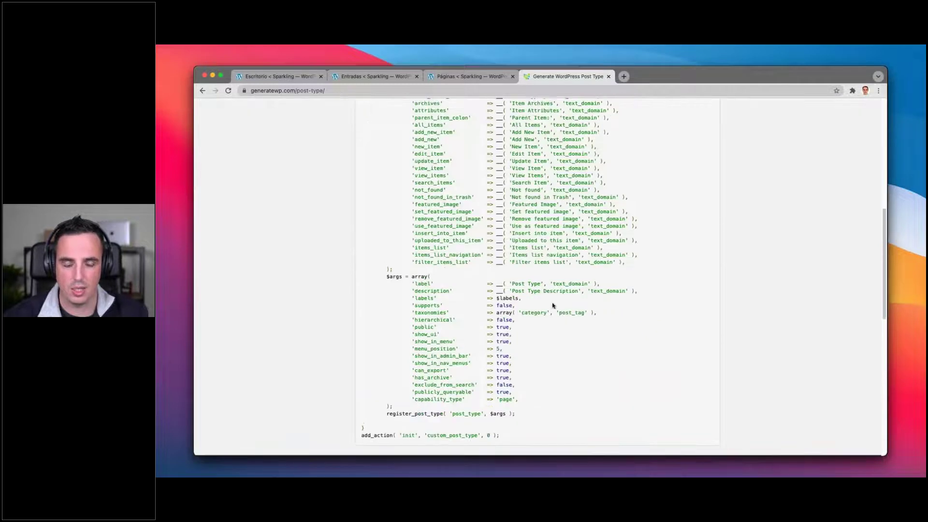
scroll(552, 306, "up", 7)
left_click(519, 241)
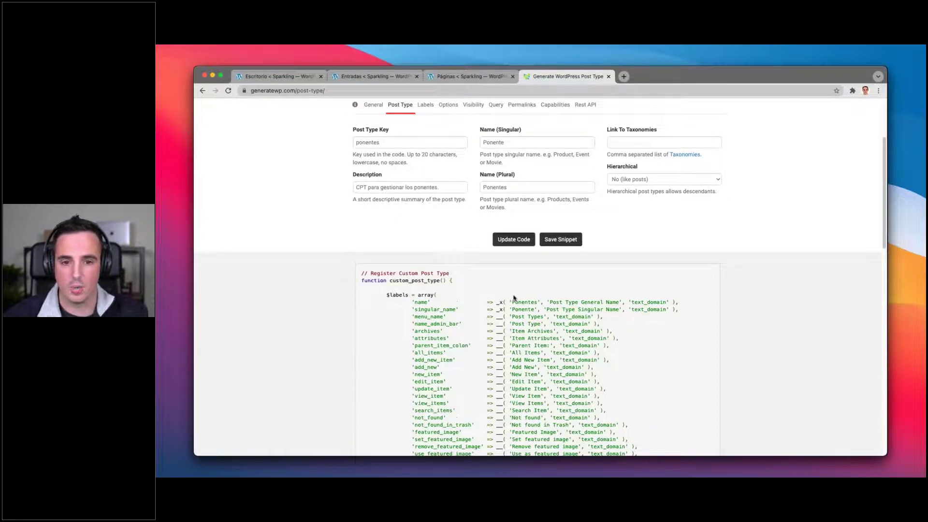
scroll(512, 300, "down", 10)
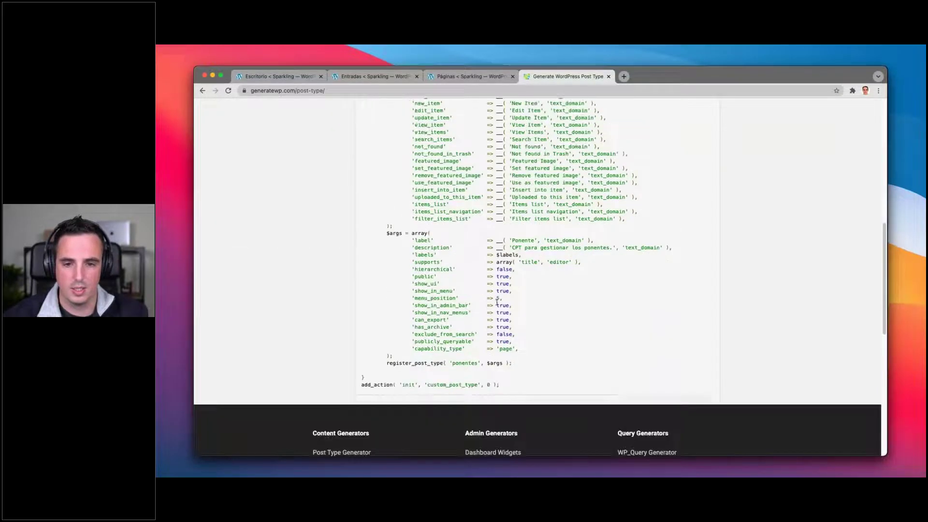
scroll(497, 302, "down", 2)
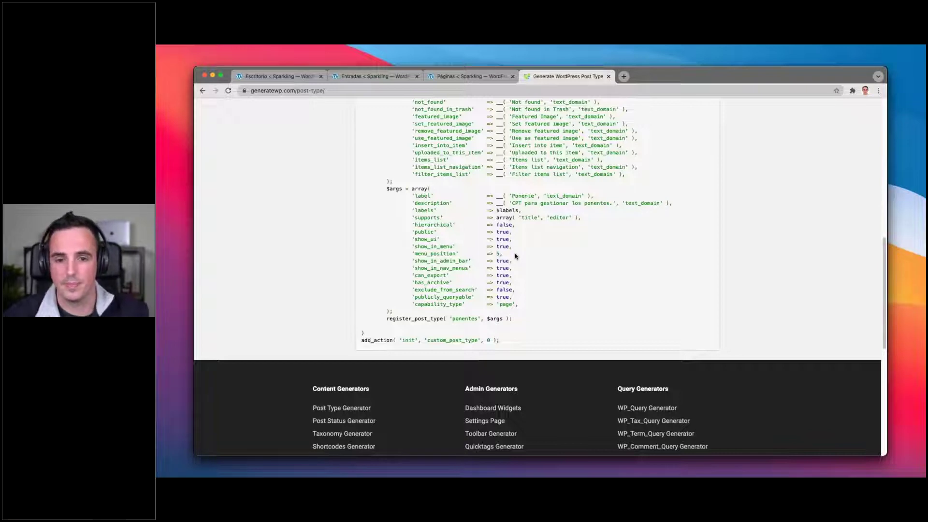
scroll(515, 256, "up", 1)
scroll(515, 256, "up", 15)
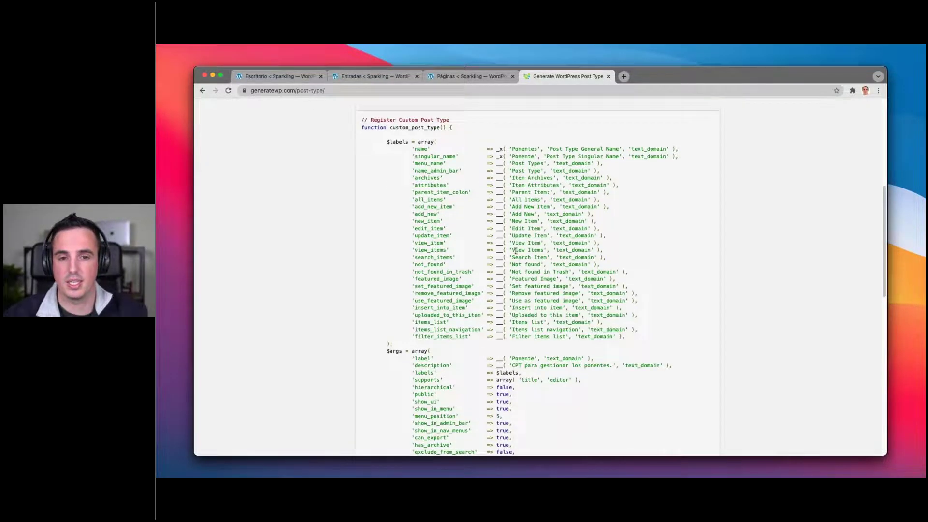
scroll(530, 249, "down", 5)
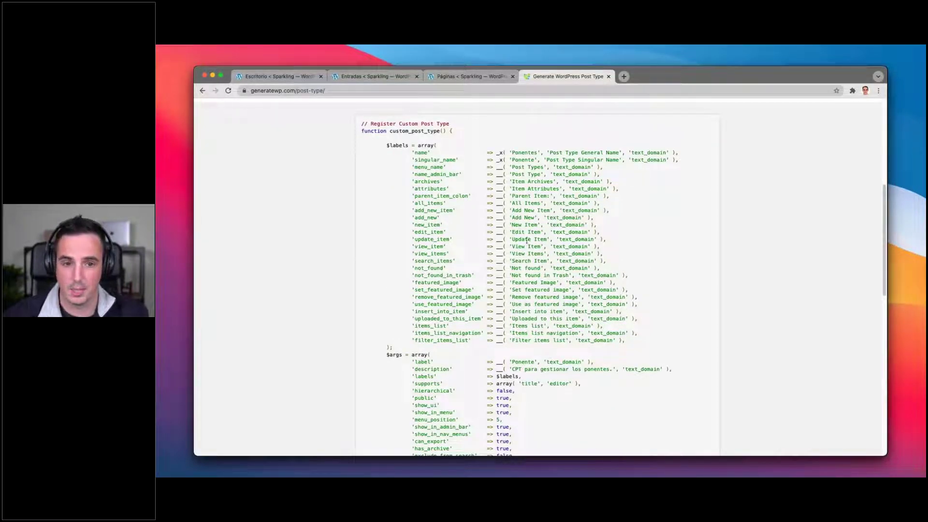
Close the WordPress posts and pages tabs, and set the post type's Menu Name label to "Ponentes".
scroll(529, 334, "up", 5)
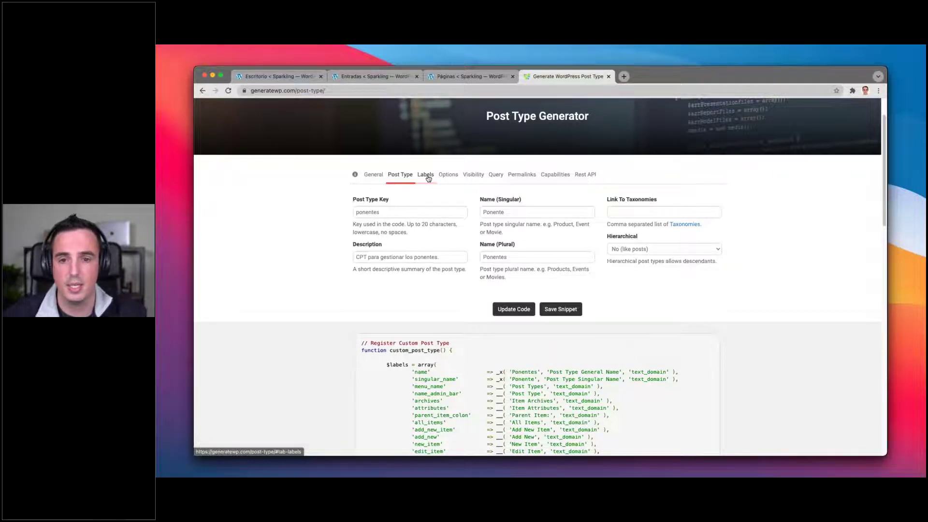
left_click(428, 177)
left_click(384, 211)
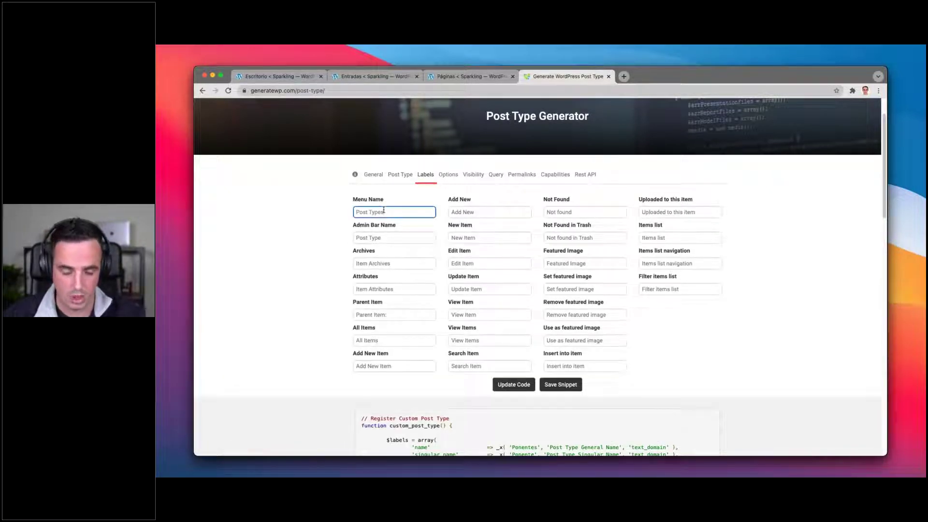
left_click(275, 76)
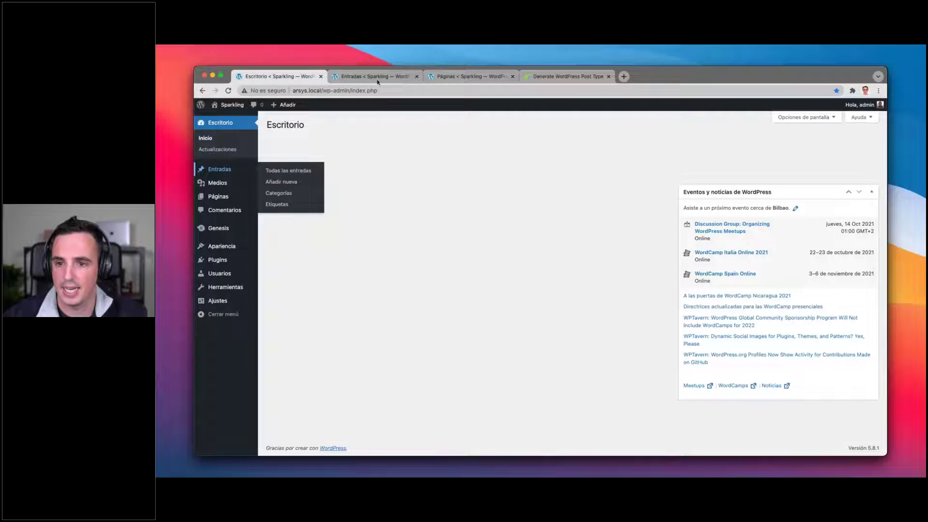
middle_click(361, 76)
middle_click(361, 76)
left_click(361, 76)
type("Ponentes")
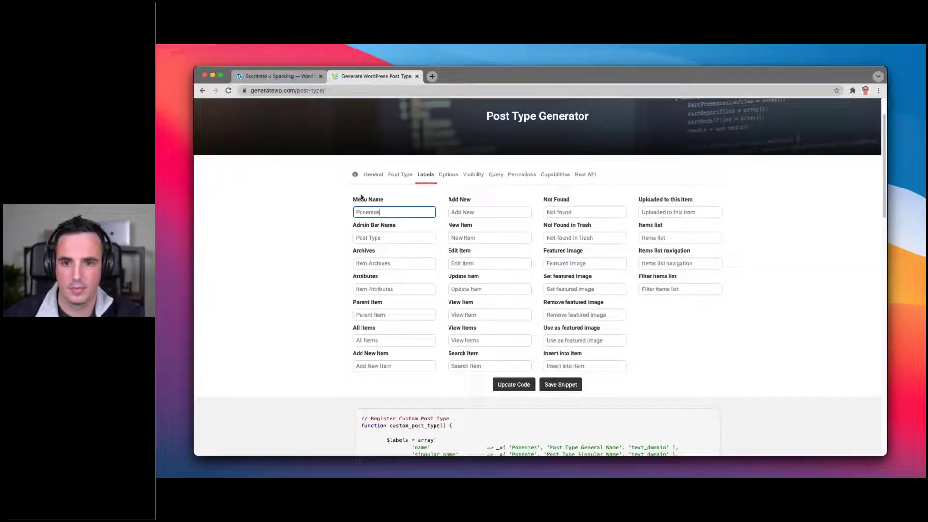
Check the add-new entries in the WordPress admin bar and set the Admin Bar Name label to "Ponentes".
key("ctrl+shift+Tab")
mouse_move(285, 104)
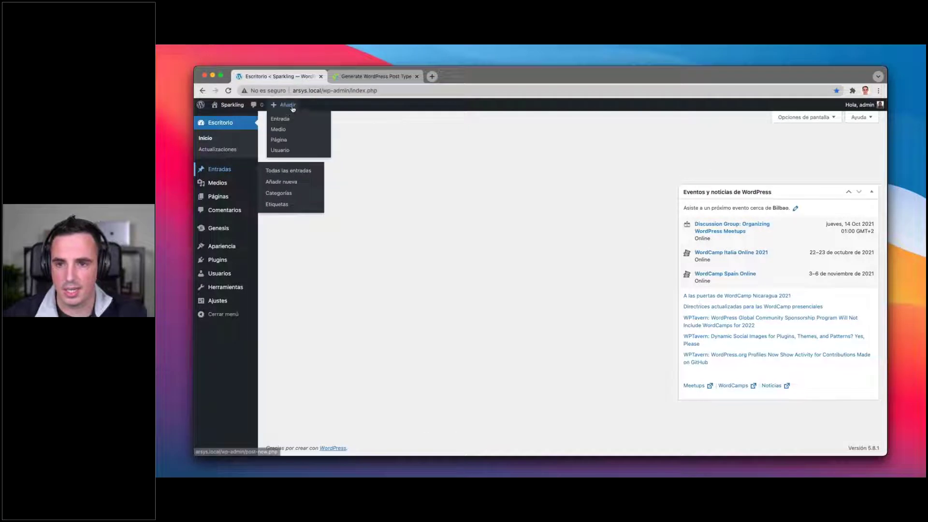
key("ctrl+Tab")
key("Tab")
type("Ponentes")
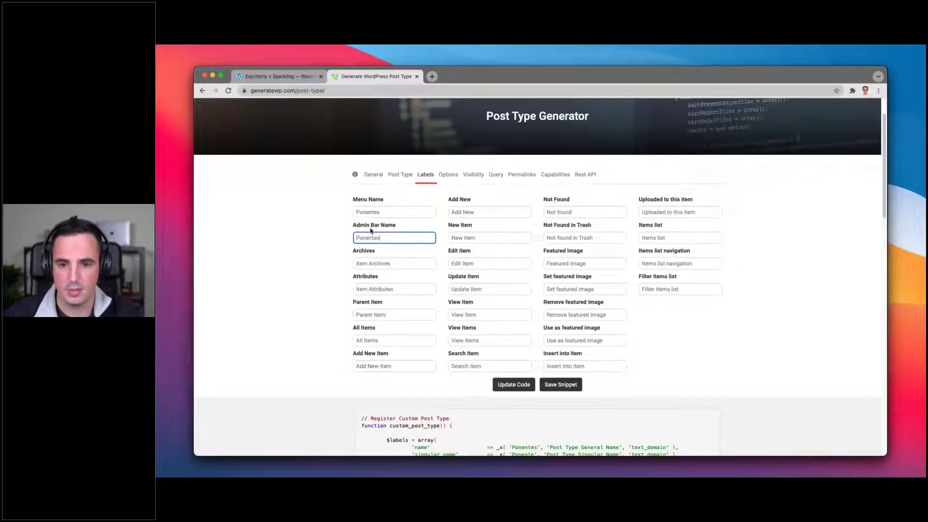
Set the post type's Archives label to "Archivo ponentes".
key("Tab")
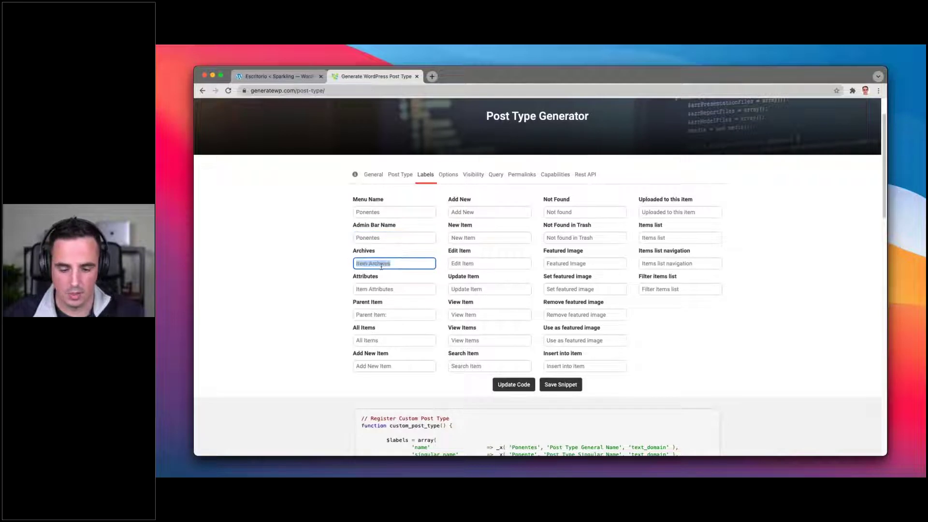
type("Archivo ")
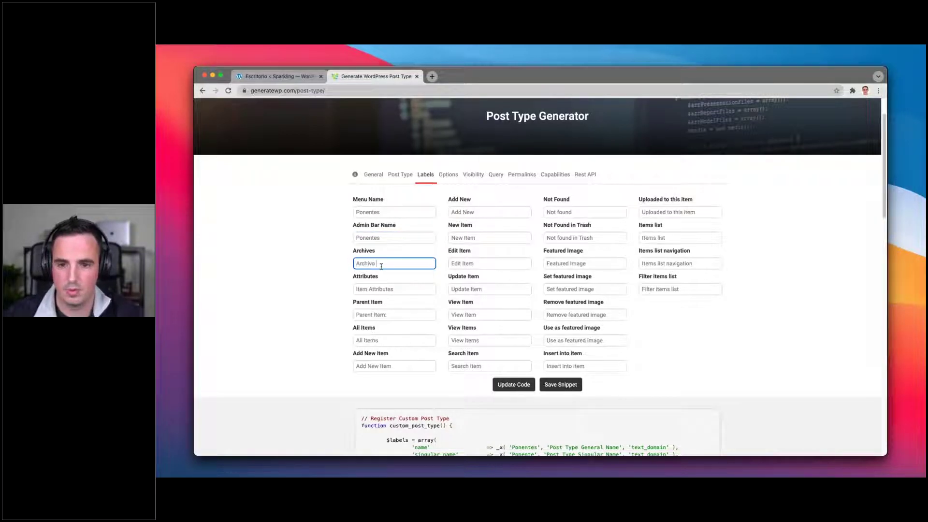
type("penentes")
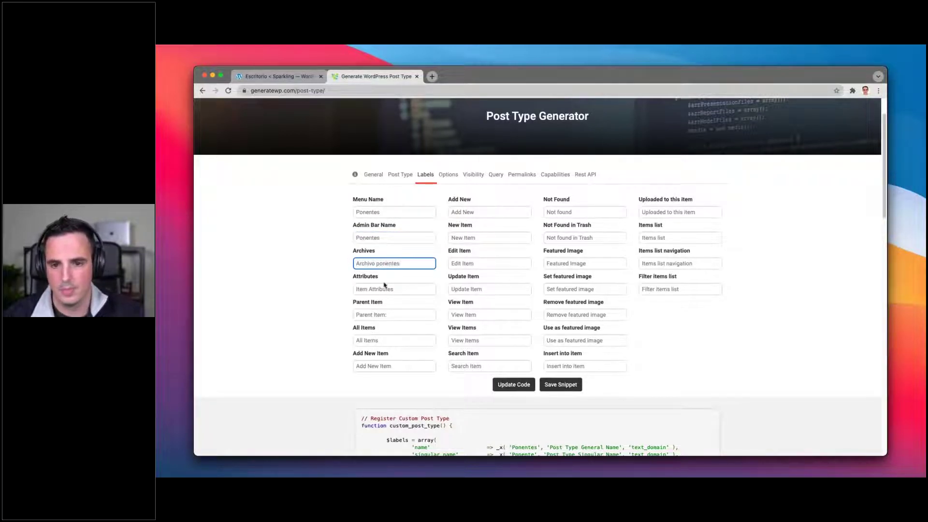
Set the Parent Item label to "Ponente padre:" and the All Items label to "Todos los ponentes".
left_click(387, 316)
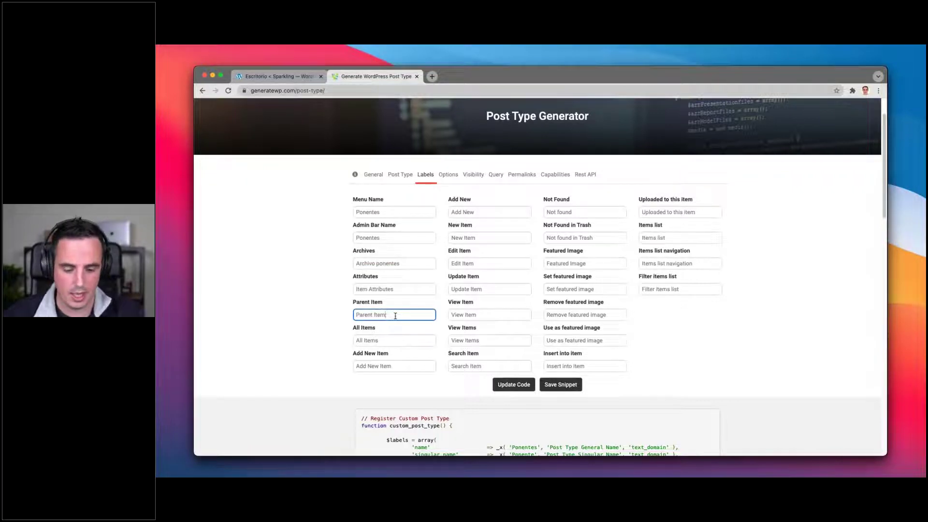
triple_click(395, 315)
type("Ponente ba")
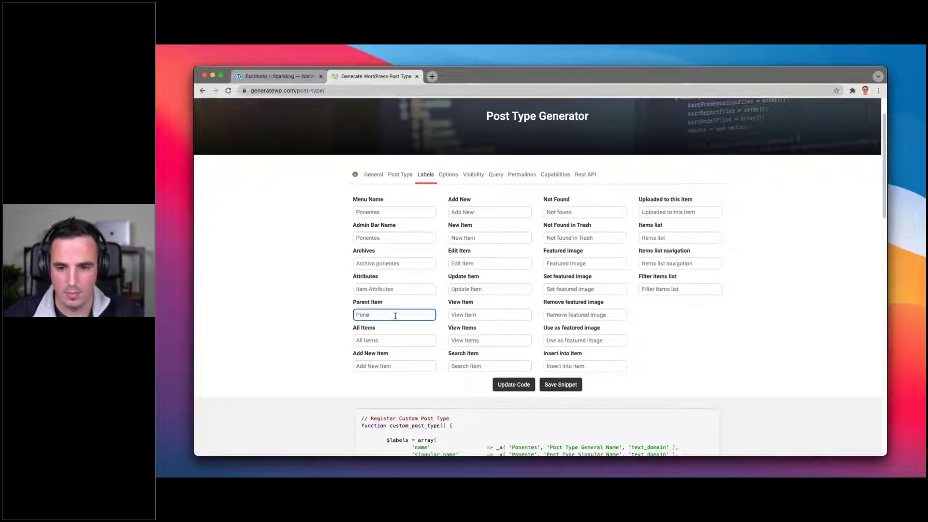
key("Tab")
type("Todos lso pon")
key("BackSpace")
key("BackSpace")
key("BackSpace")
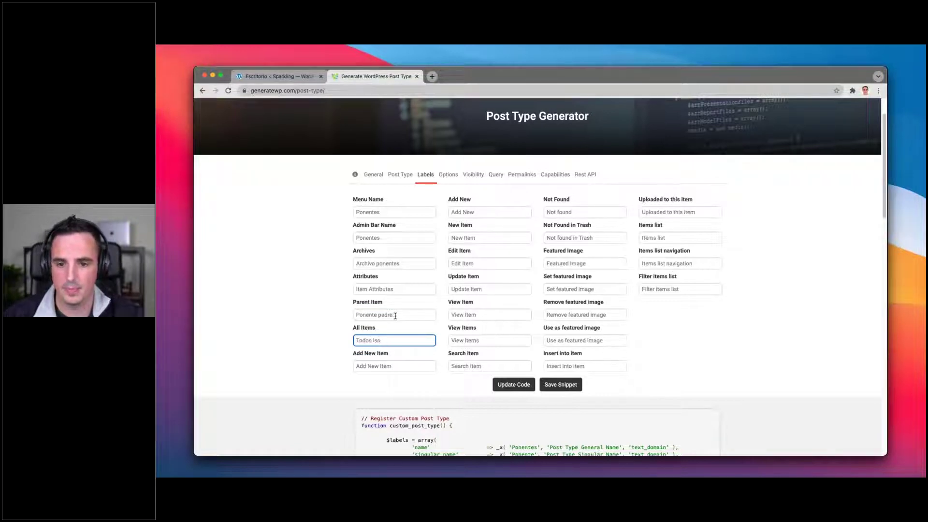
type("os ponentes")
Set the Add New Item label to "Añadir nuevo ponente", Add New to "Añadir nuevo" and New Item to "Nuevo ponente".
key("Tab")
type("Añadir nuevo ponente")
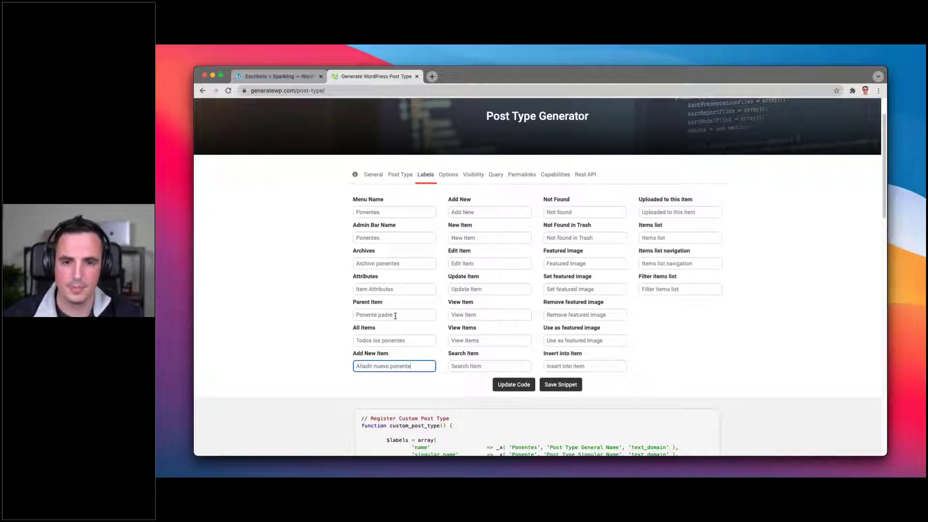
key("Tab")
type("Añadir nuevo")
key("Tab")
type("Nuevo ponente")
Set the Edit Item label to "Editar ponente" and the Update Item label to "Actualizar ponente".
key("Tab")
type("Editar ponete")
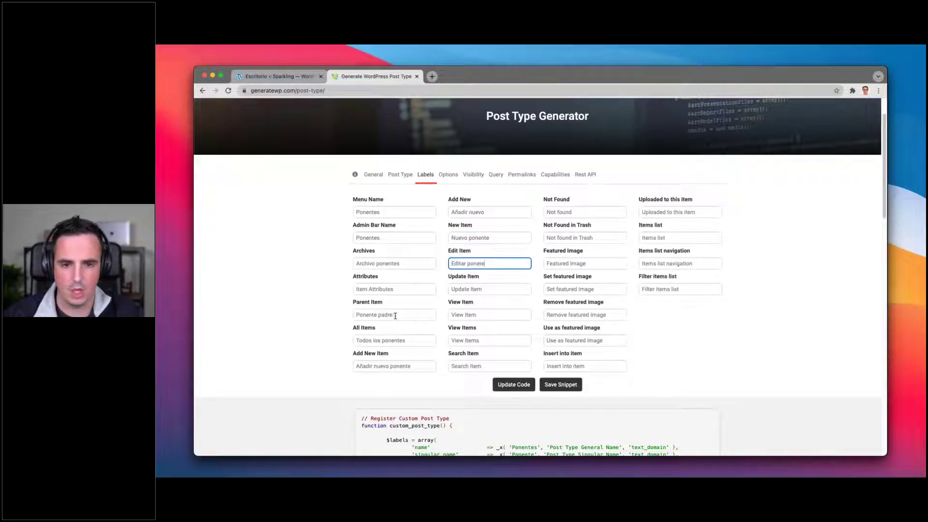
key("Tab")
type("A")
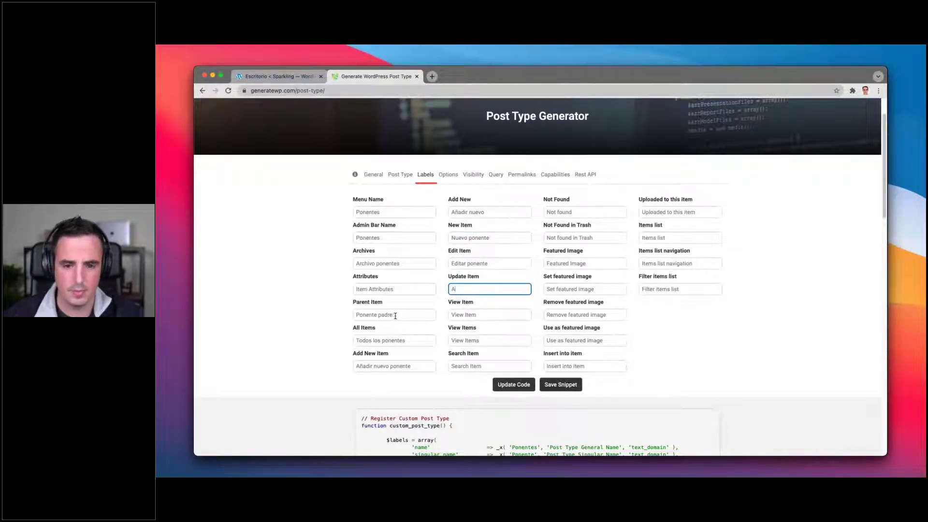
type("ctualizar ponente")
Set the View Item label to "Ver ponente", View Items to "Ver ponentes" and Search Item to "Buscar ponente".
key("Tab")
type("Ver ponente")
key("Tab")
type("Ver ponentes")
key("Tab")
type("Buscar")
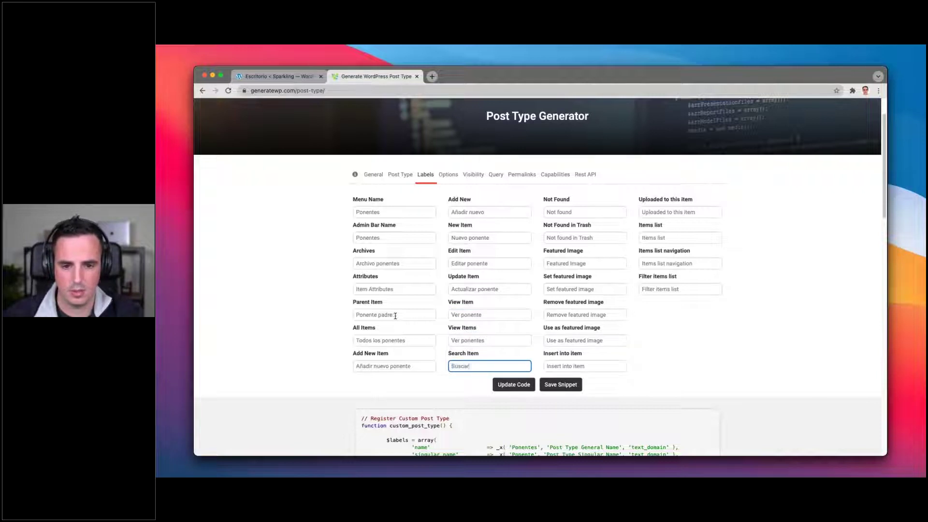
type(" ponente")
Set the Not Found label to "No encontrado" and the Not Found in Trash label to "No encontrado en la papelera".
scroll(397, 312, "down", 3)
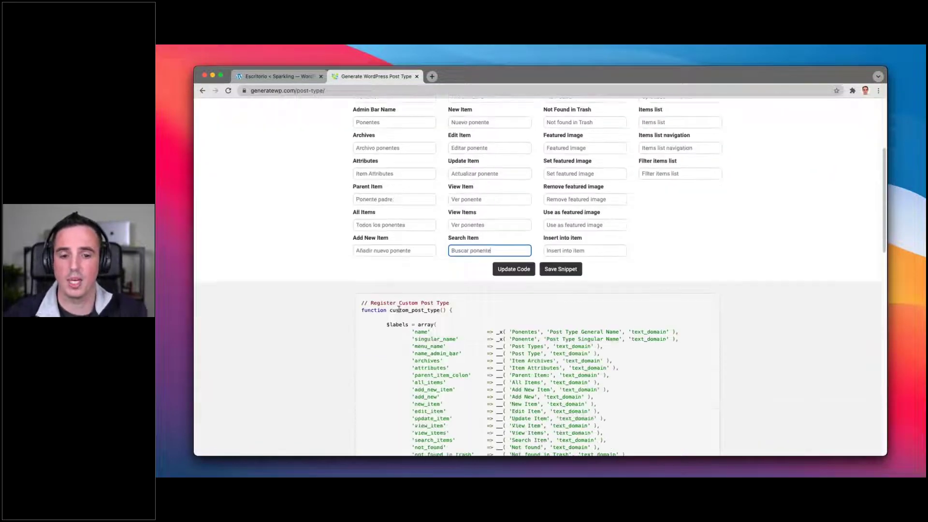
scroll(419, 304, "up", 1)
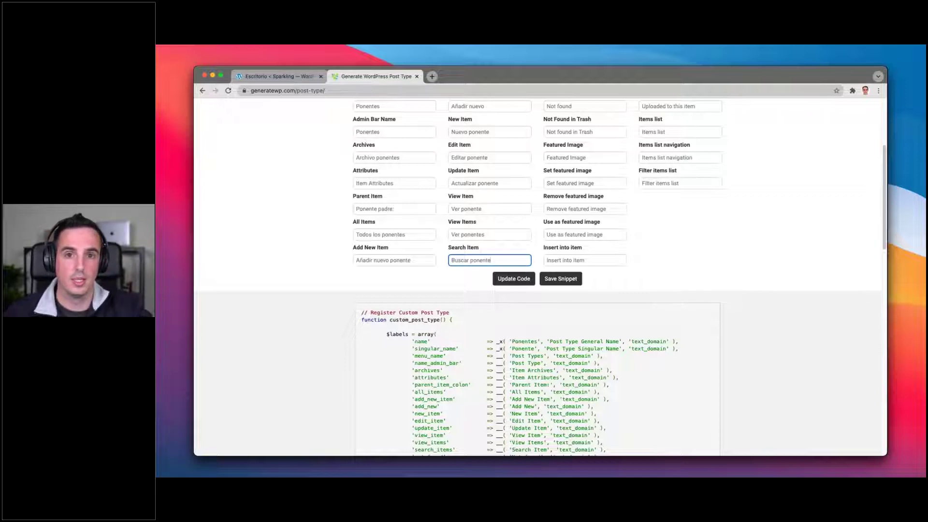
left_click(669, 269)
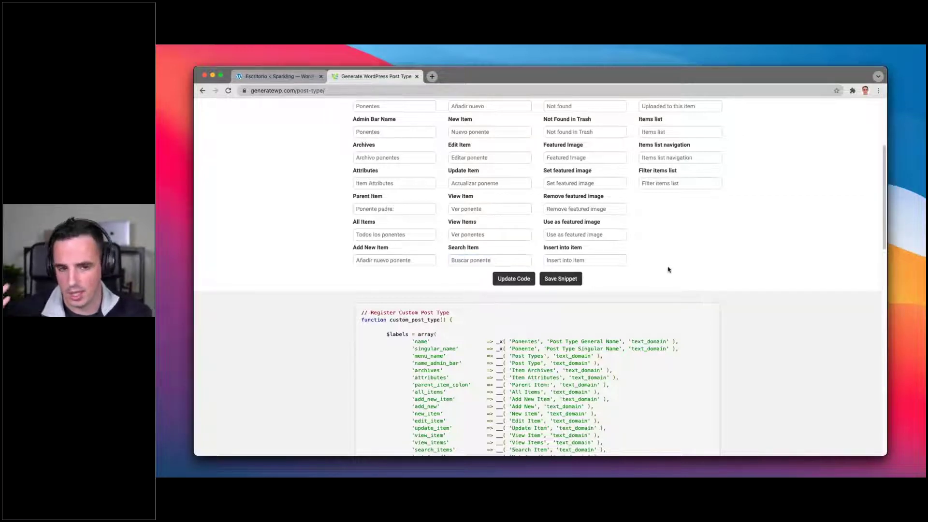
scroll(669, 269, "up", 3)
left_click(573, 220)
key("super+a")
key("BackSpace")
type("No ")
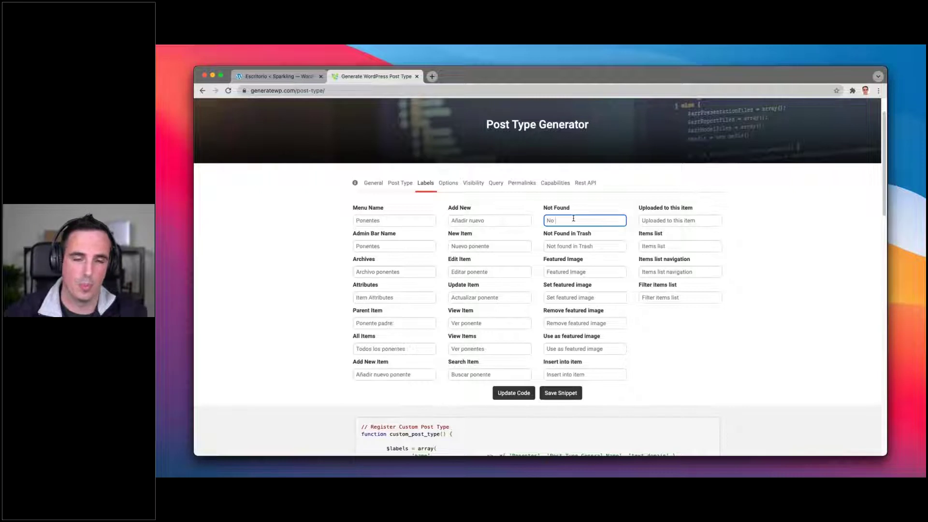
type("eencontrado")
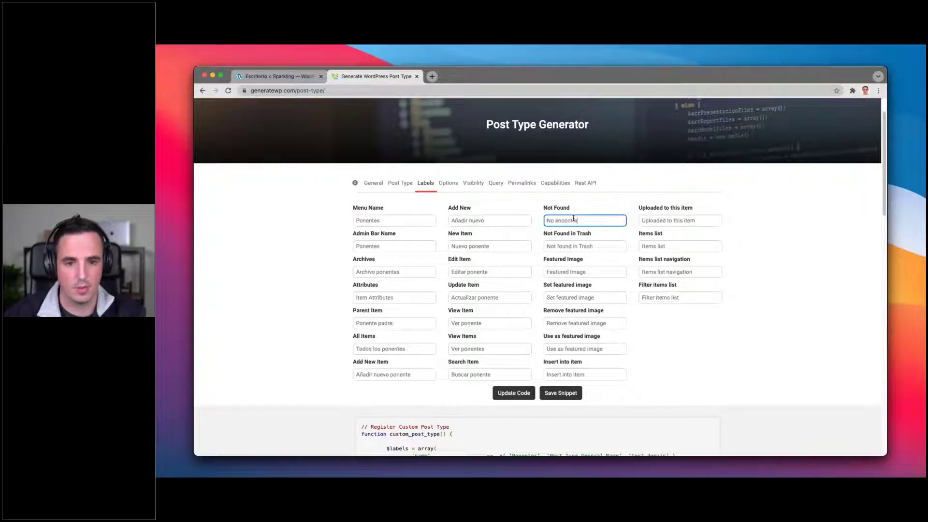
key("Tab")
type("No encontrado en la papele")
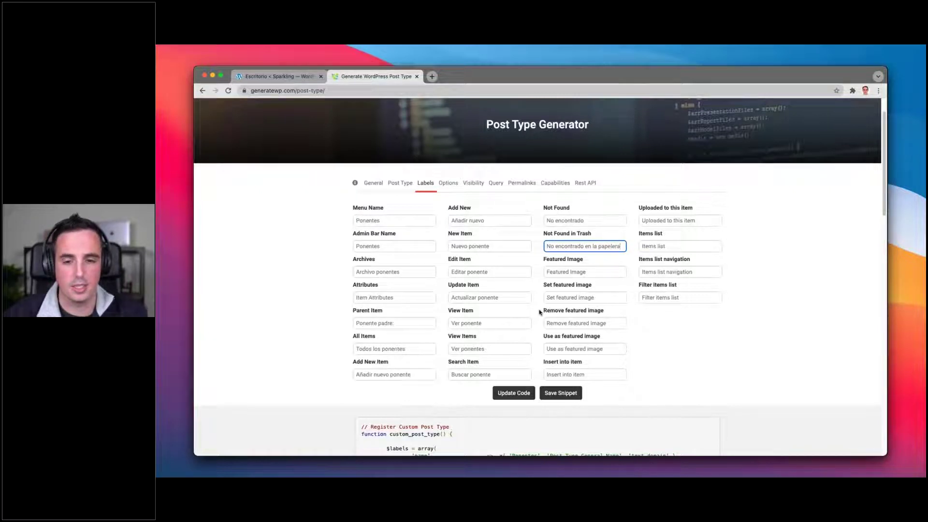
Update the generated code with the Spanish labels and review the labels array.
double_click(576, 374)
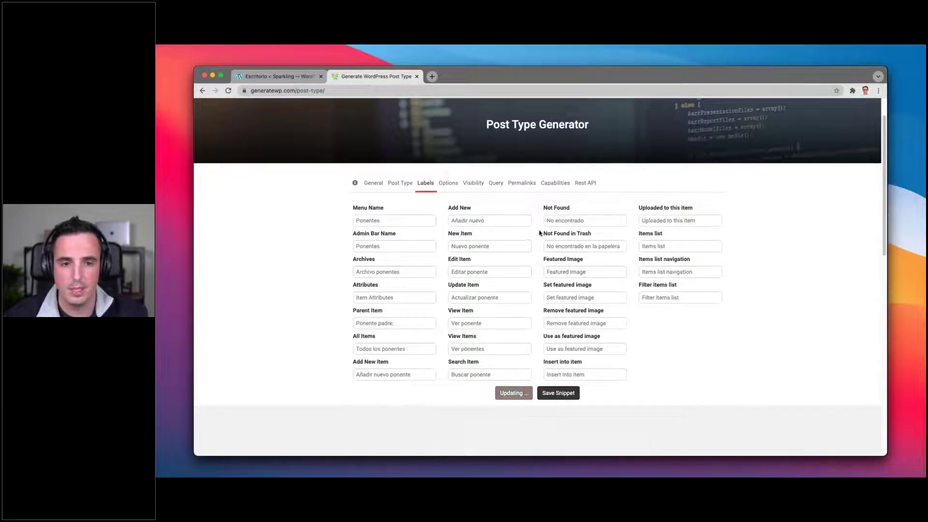
scroll(643, 362, "down", 3)
scroll(643, 362, "down", 3)
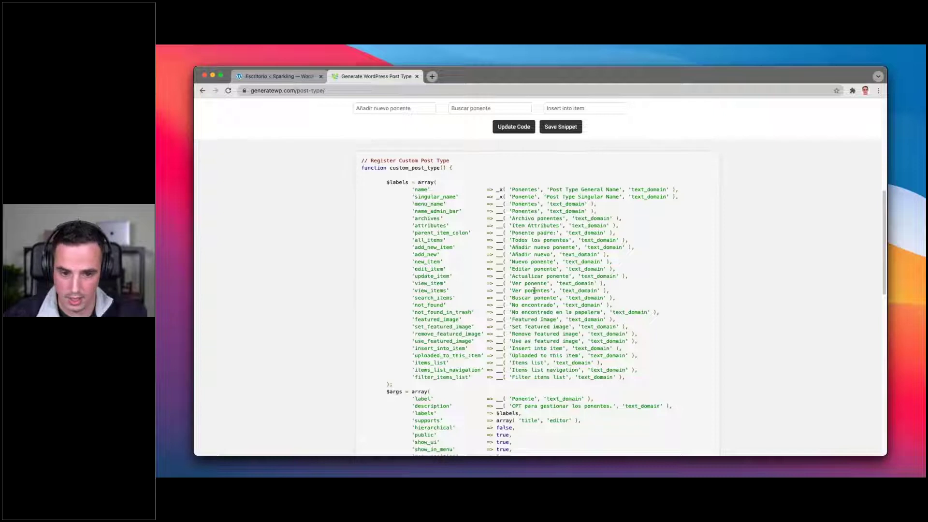
scroll(550, 338, "up", 5)
Show the post type's support options and open the WordPress post "Sticky Post – Always Displayed On Top" for editing in a separate browser tab.
left_click(449, 165)
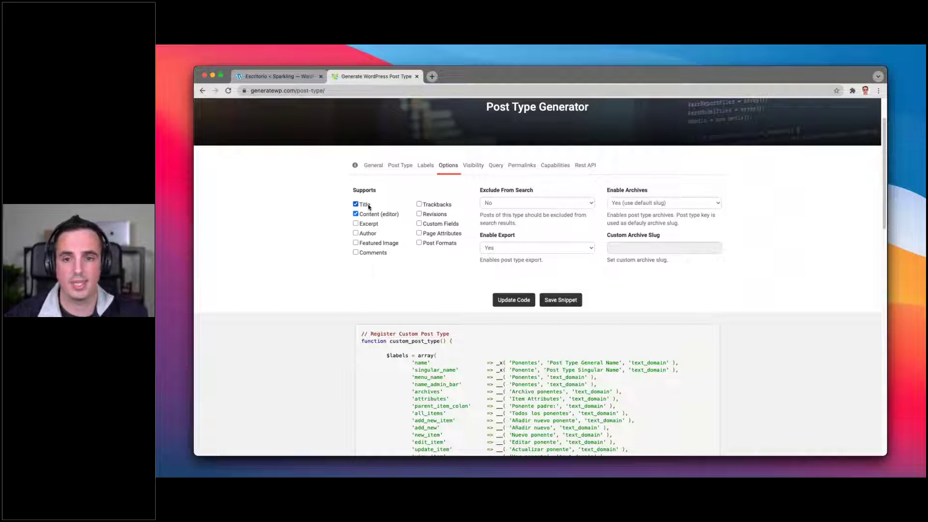
left_click(276, 76)
mouse_move(262, 173)
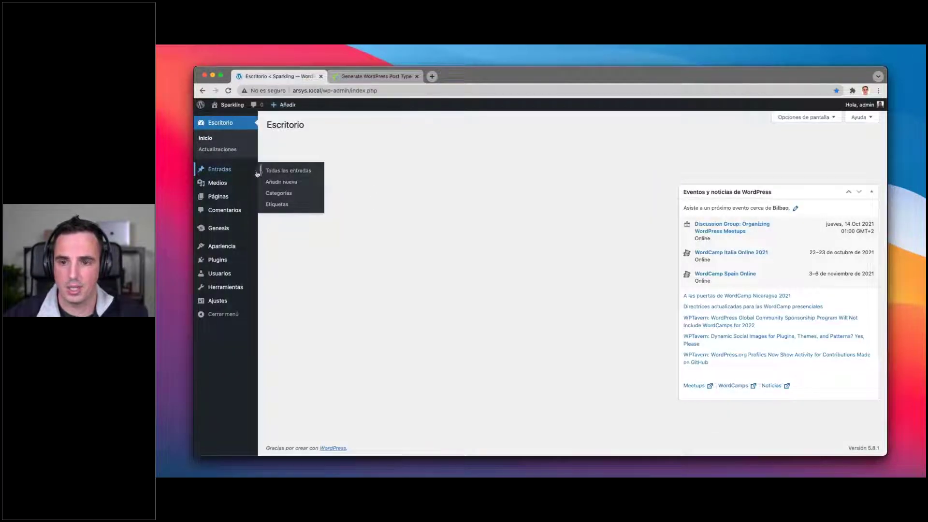
left_click(226, 170)
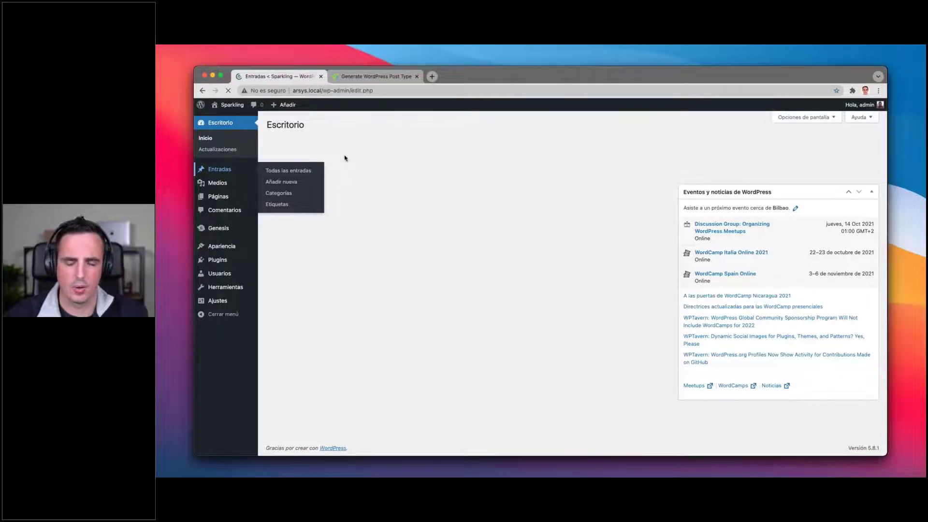
left_click(326, 185, "super")
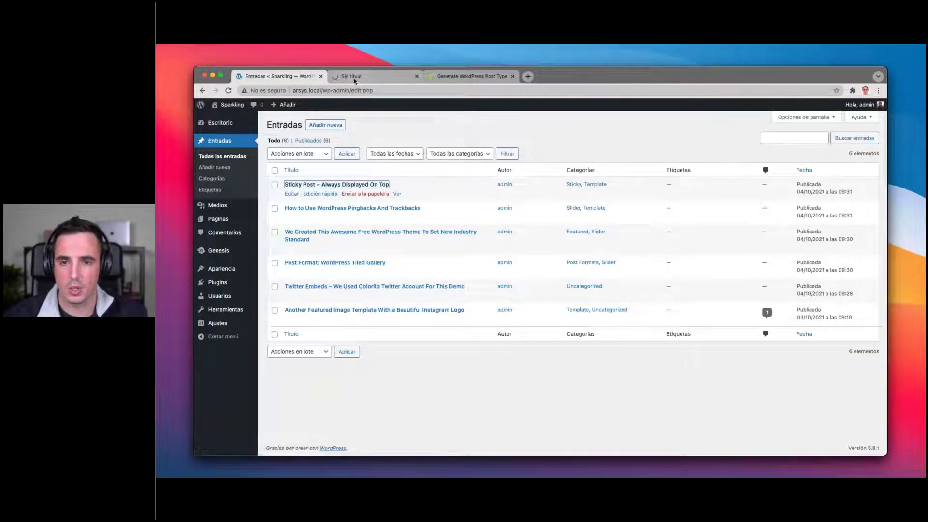
left_click(362, 77)
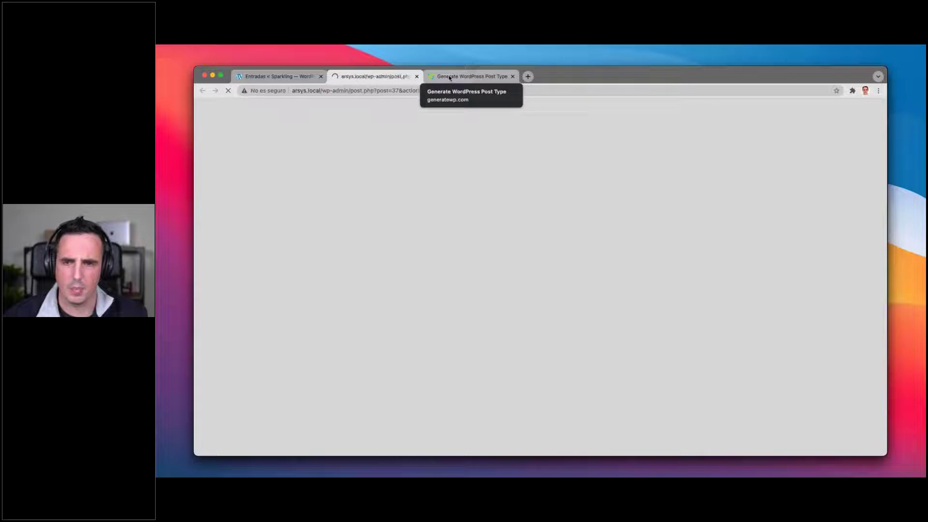
left_click(452, 79)
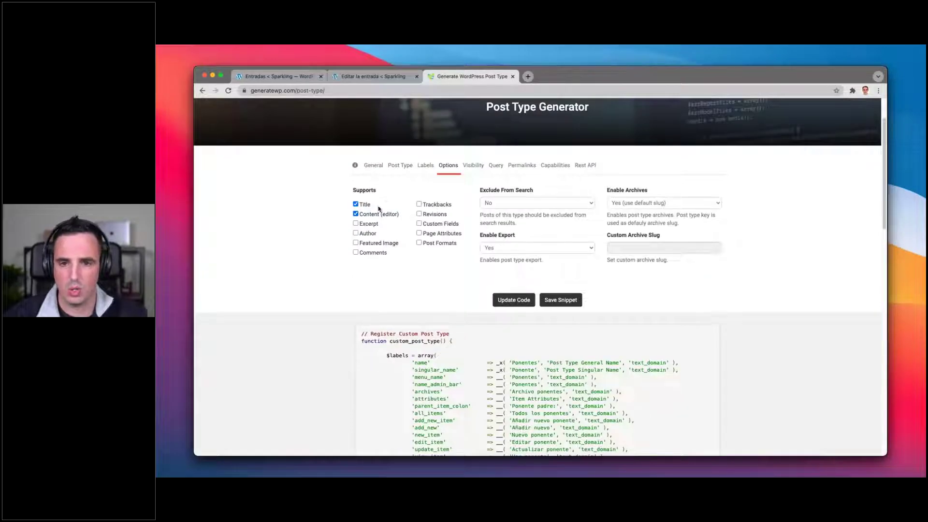
Dismiss the block editor's welcome guide and leave fullscreen mode in the sticky post.
left_click(372, 77)
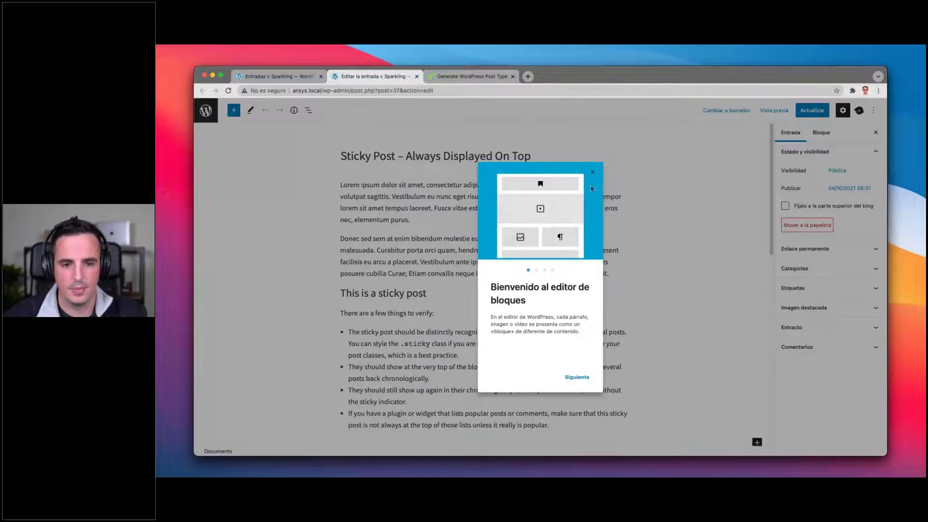
left_click(445, 162)
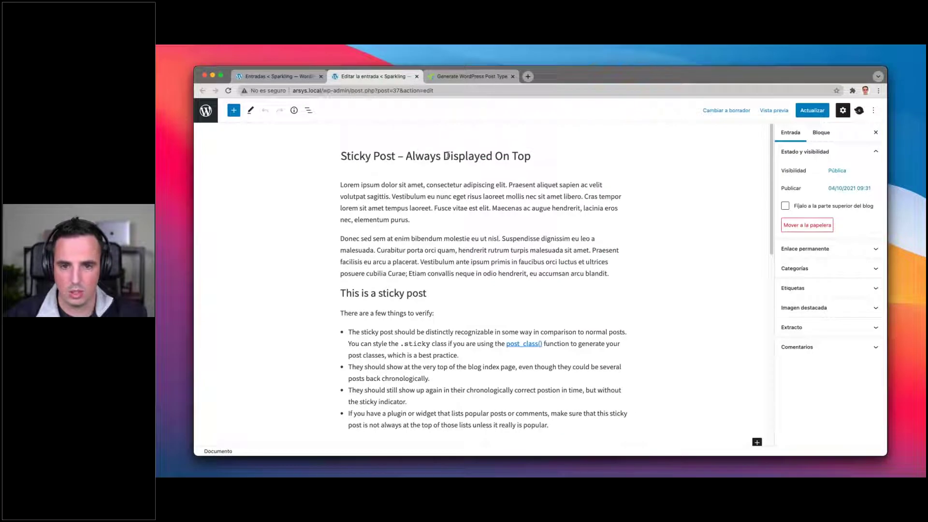
left_click(873, 111)
left_click(795, 194)
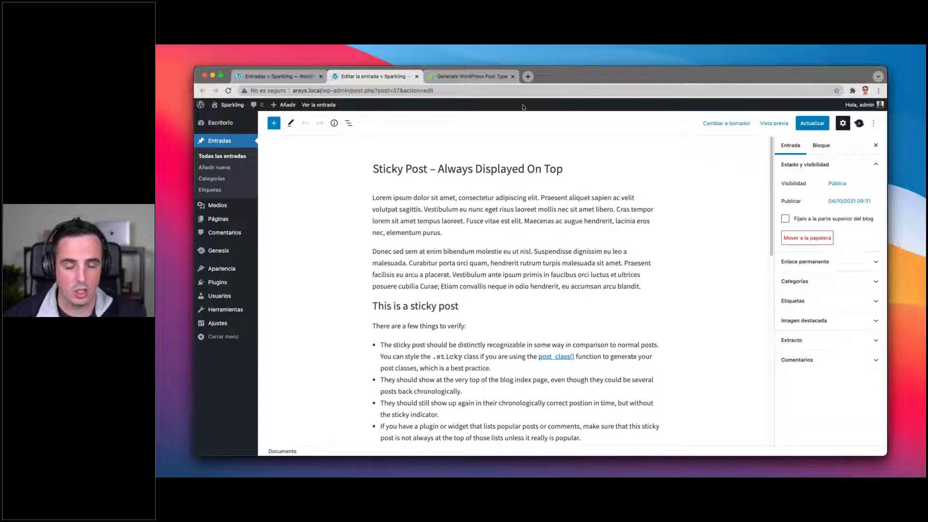
Try Excerpt support for the post type and compare it with the Extracto setting in the WordPress post editor.
left_click(466, 76)
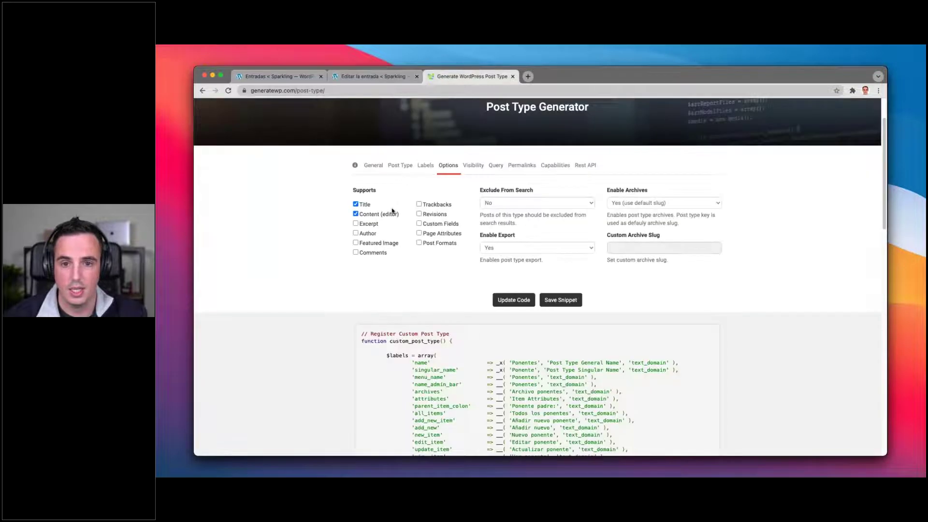
left_click(356, 224)
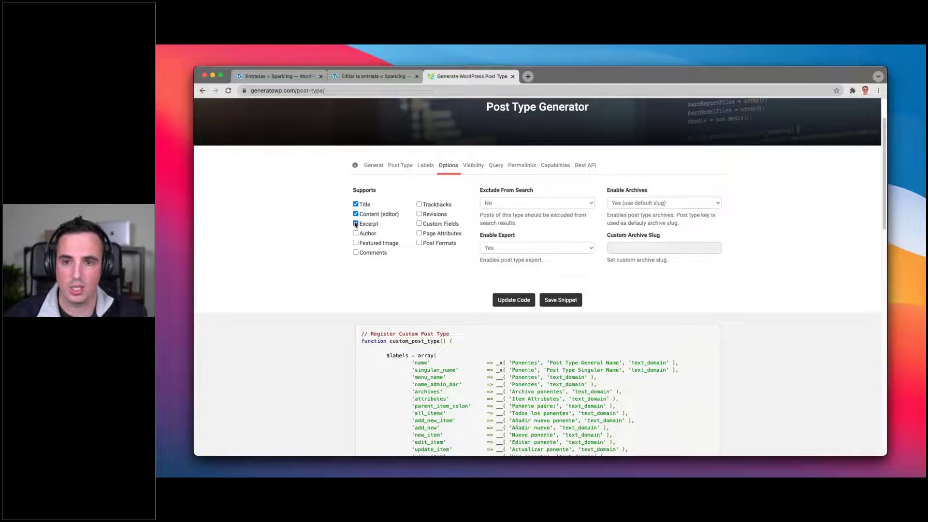
key("ctrl+shift+Tab")
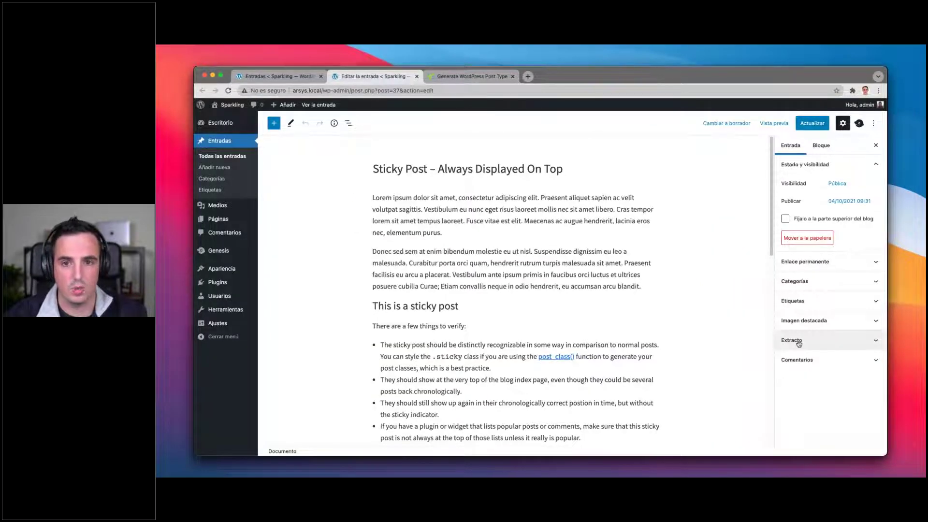
key("ctrl+Tab")
left_click(355, 224)
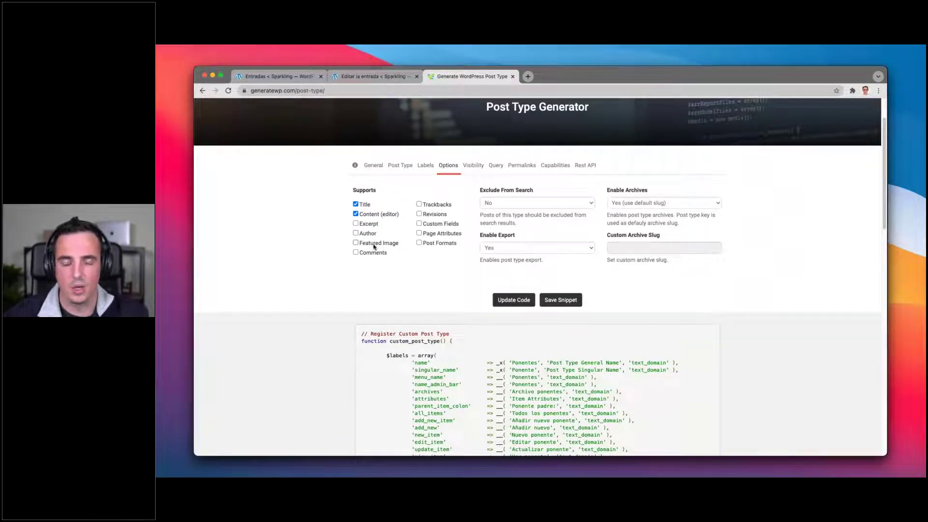
Enable Featured Image support for the post type and compare the other support options with the post editor's settings.
left_click(376, 244)
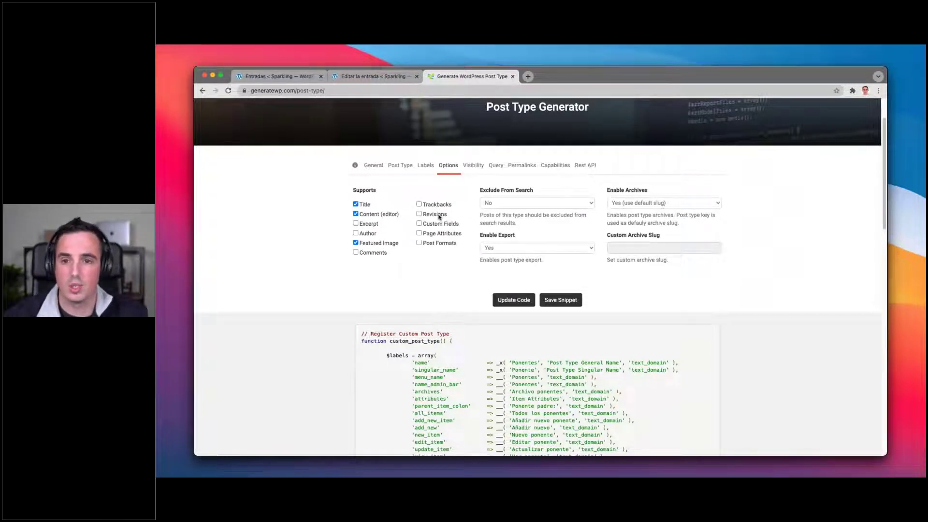
key("ctrl+shift+Tab")
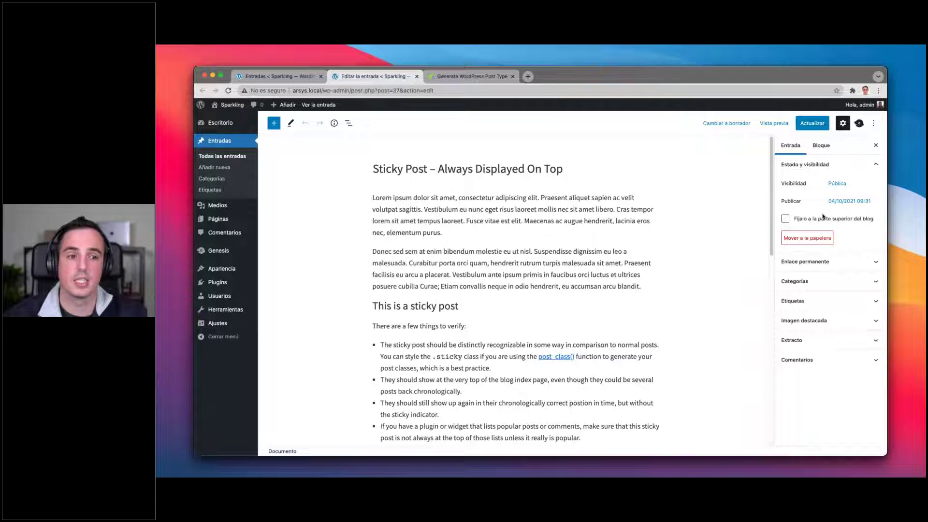
key("ctrl+Tab")
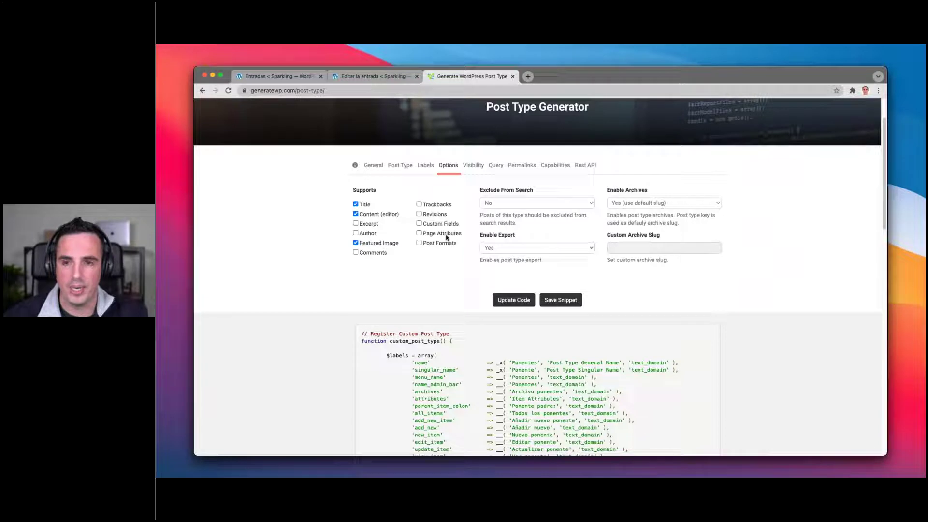
List the WordPress pages in a separate browser tab and open the "About Us" page to examine its page attributes.
key("ctrl+shift+Tab")
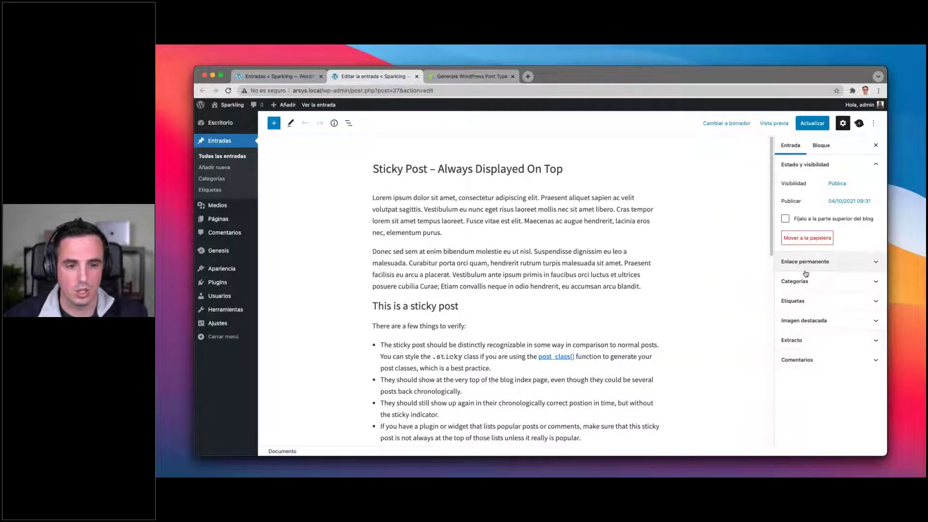
left_click(280, 77)
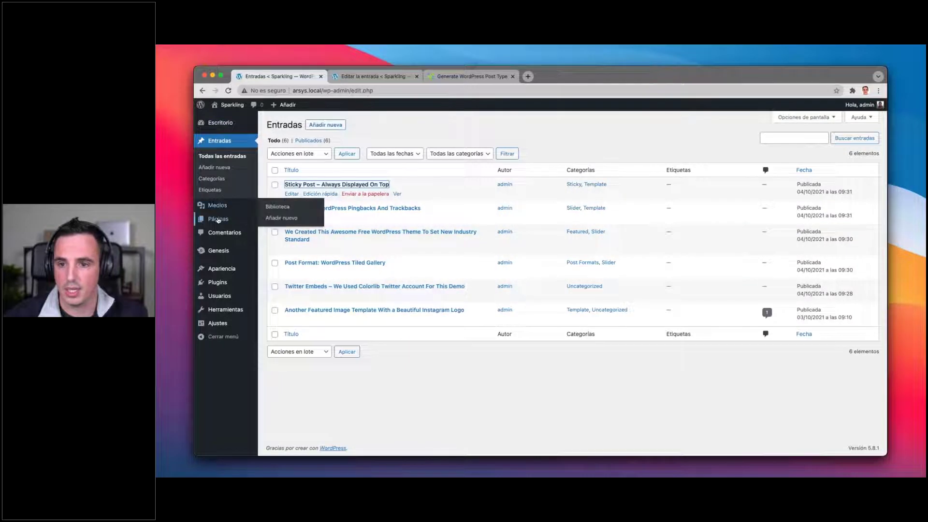
left_click(218, 218, "super")
left_click(348, 76)
left_click_drag(348, 76, 422, 79)
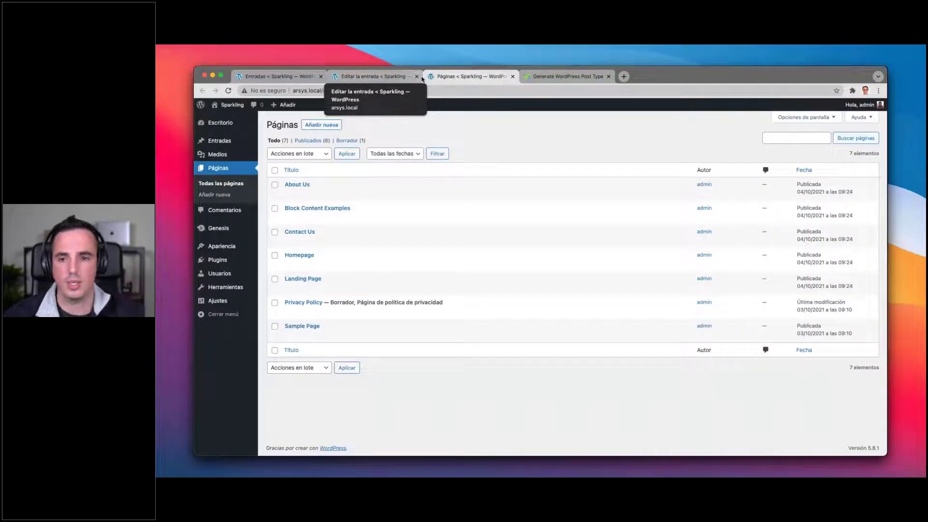
left_click(304, 186)
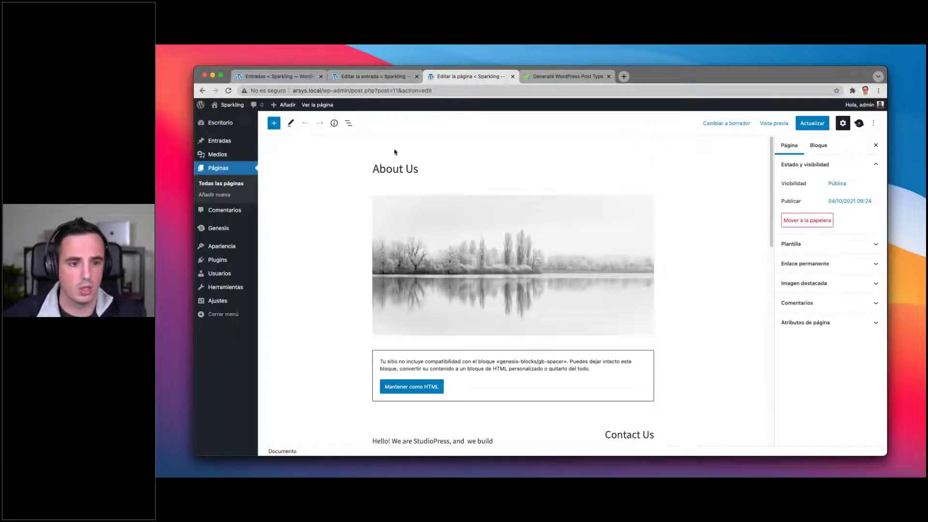
Expand the "About Us" page attributes and compare them with the generator's Page Attributes support option.
left_click(792, 324)
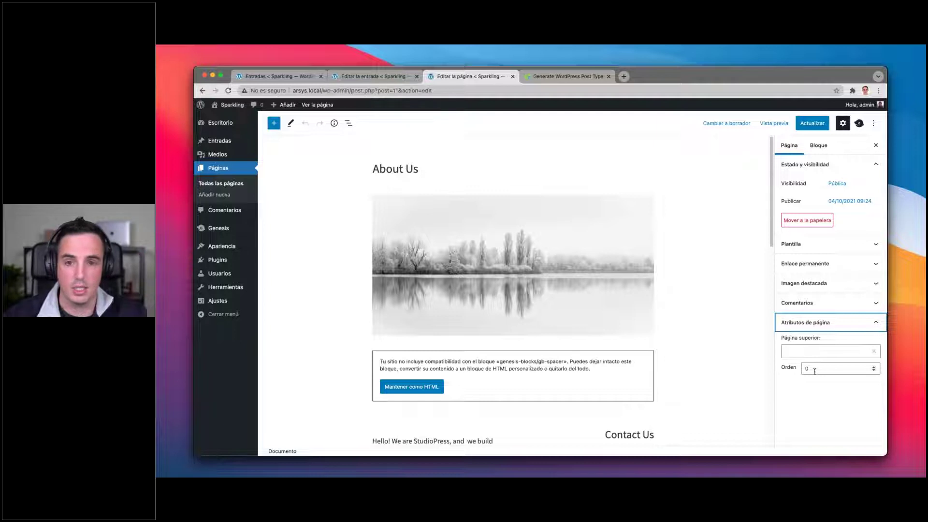
key("ctrl+Tab")
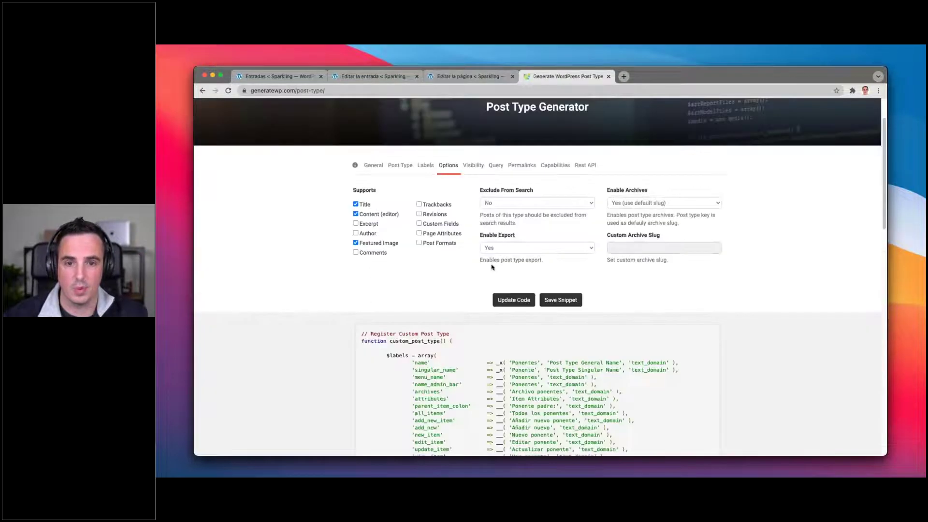
left_click(436, 235)
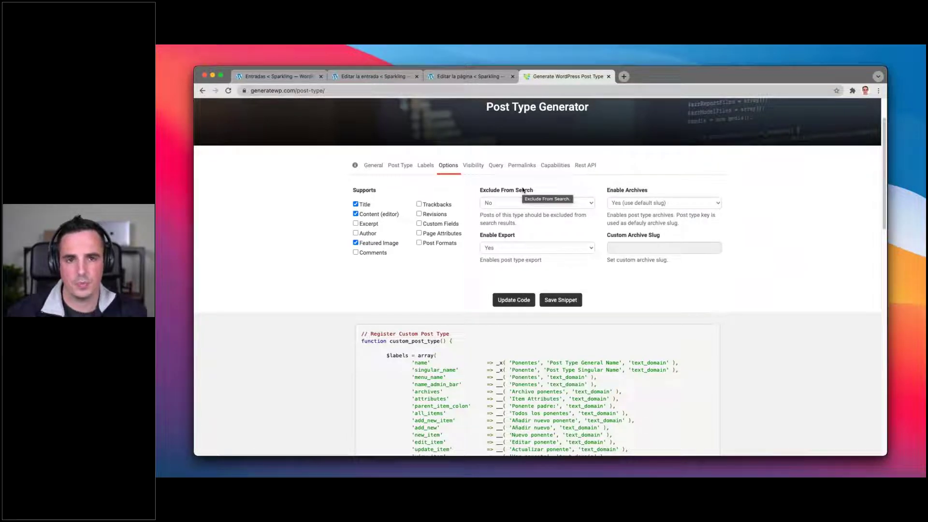
Review the Exclude From Search choices and the Enable Export and Enable Archives options of the post type.
left_click(510, 201)
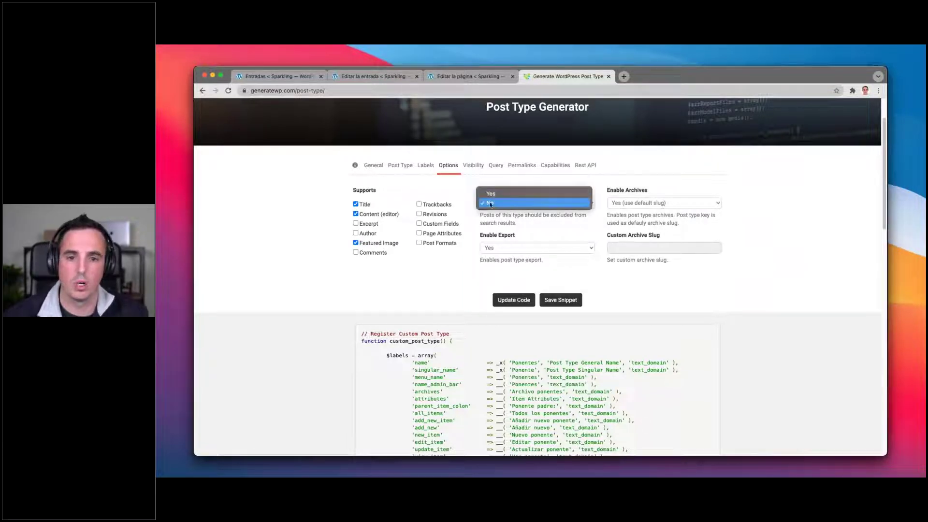
left_click(467, 186)
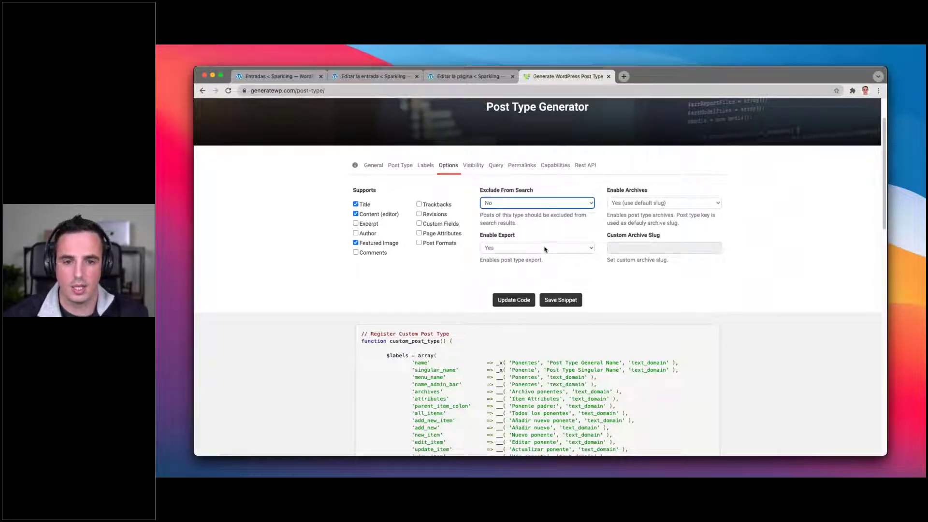
left_click_drag(549, 261, 531, 260)
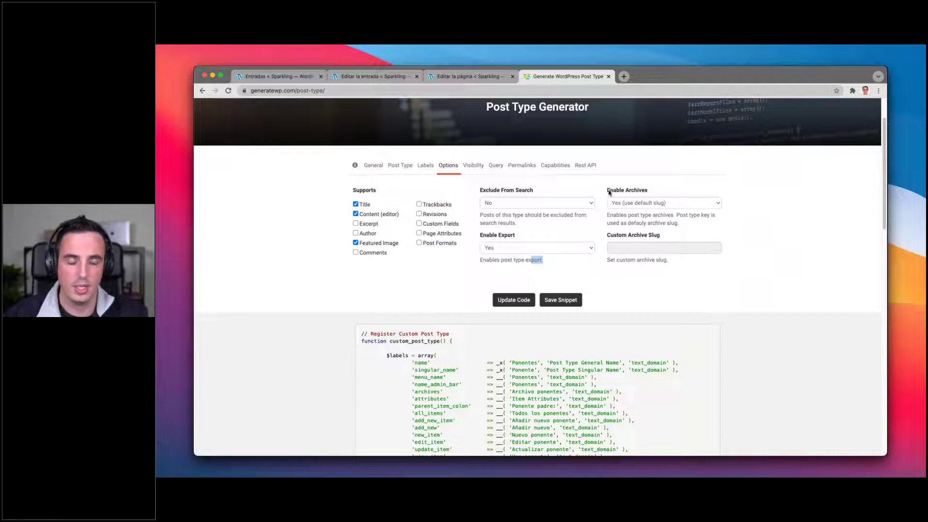
left_click_drag(609, 193, 666, 193)
left_click(662, 192)
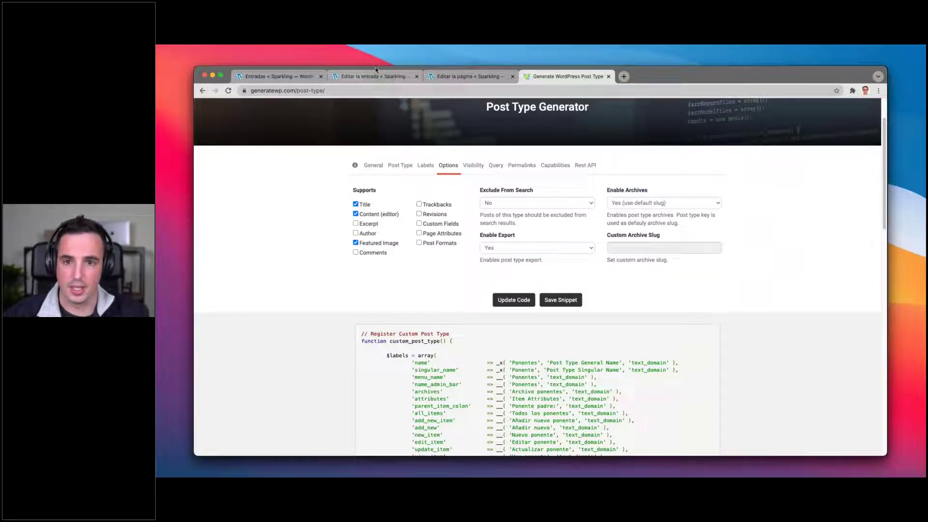
Examine the arguments and the post type key in the generated registration code.
scroll(458, 111, "down", 1)
scroll(461, 290, "down", 7)
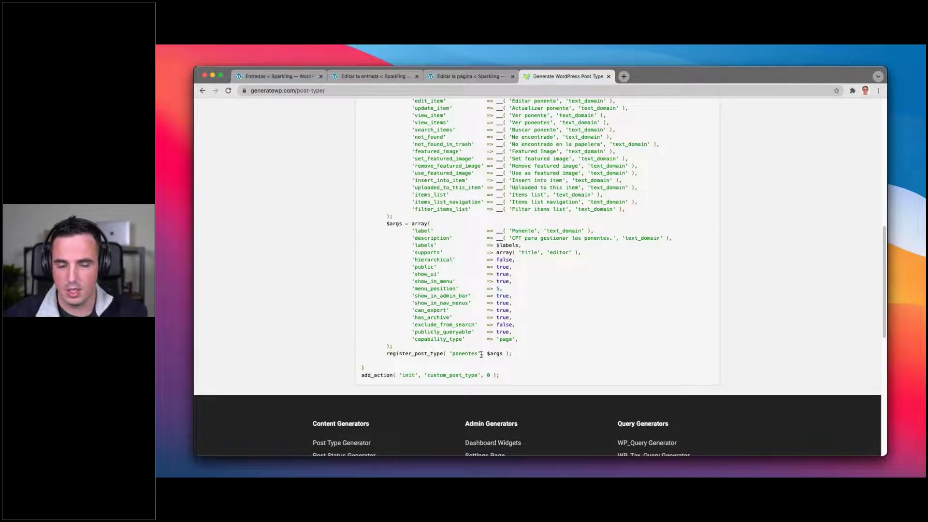
scroll(481, 355, "up", 8)
scroll(615, 261, "up", 2)
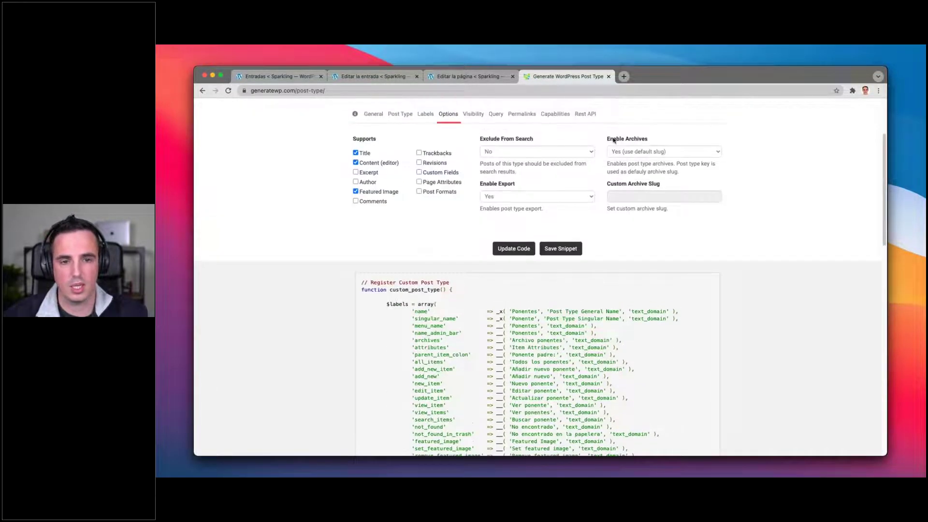
Open the site's front end in a separate browser tab and load arsys.local/ponentes.
left_click(463, 77)
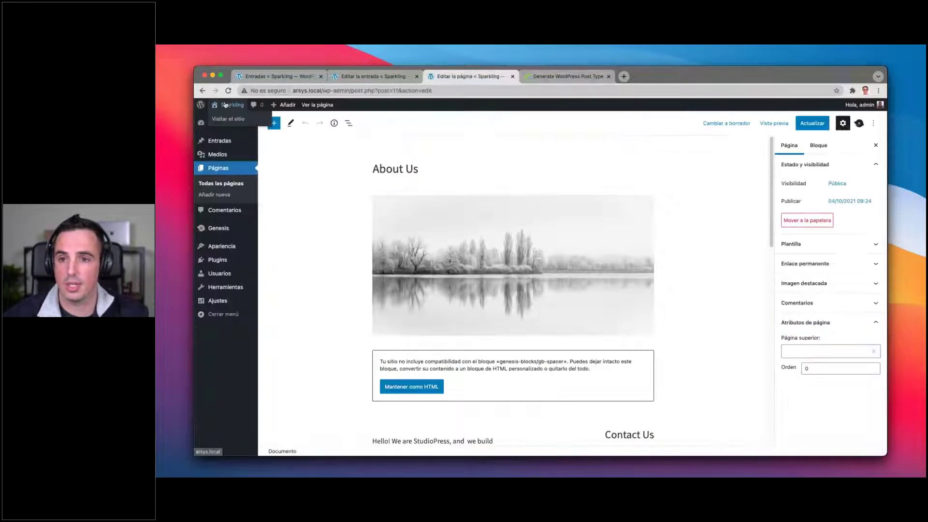
left_click(537, 77)
left_click(335, 92)
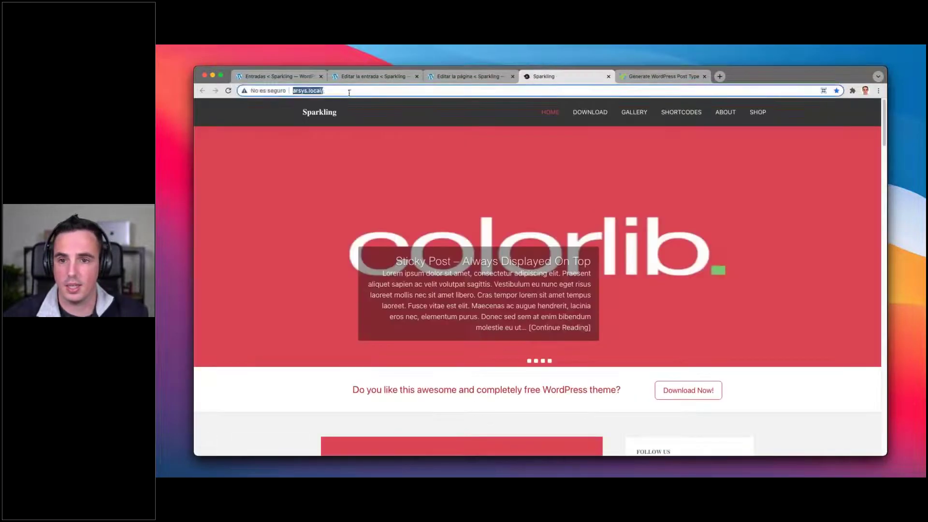
left_click(336, 91)
type("ponentes")
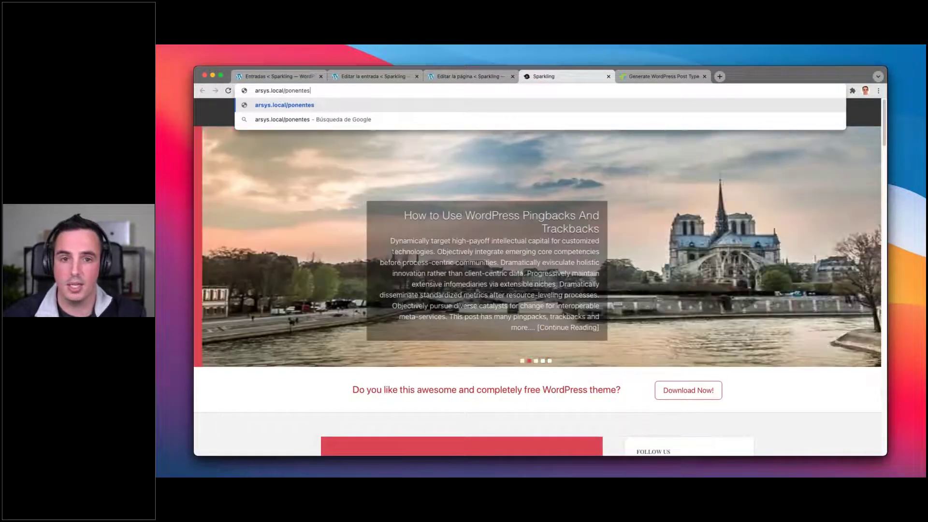
key("Return")
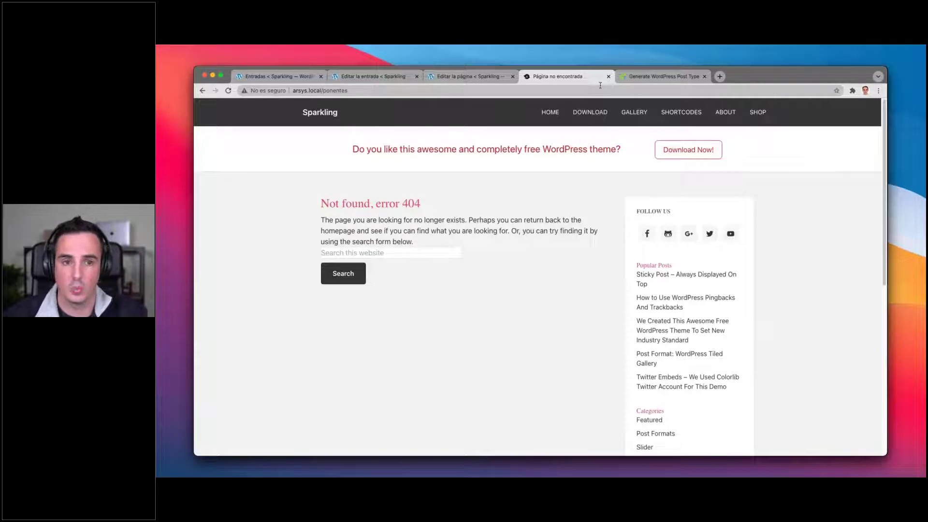
Try setting Enable Archives to No (prevent archive pages) and compare it with the ponentes address on the site.
left_click(666, 76)
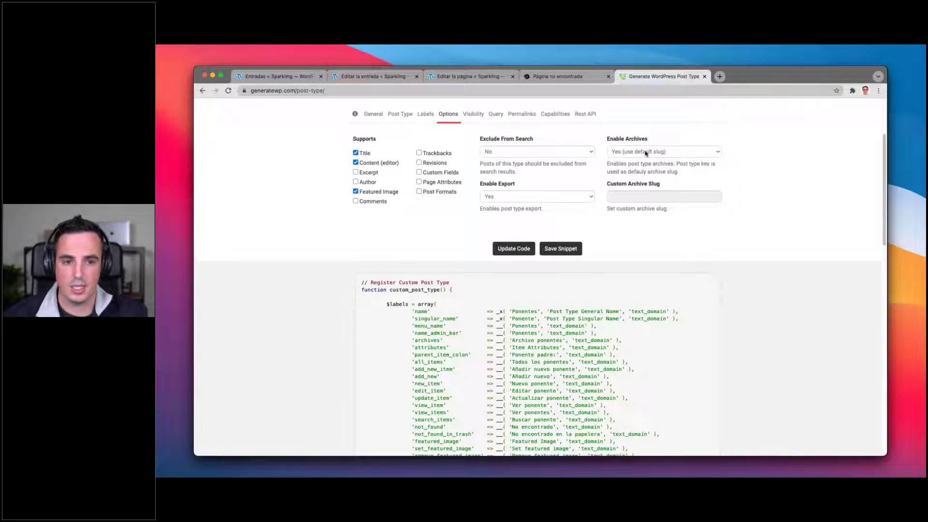
left_click(645, 153)
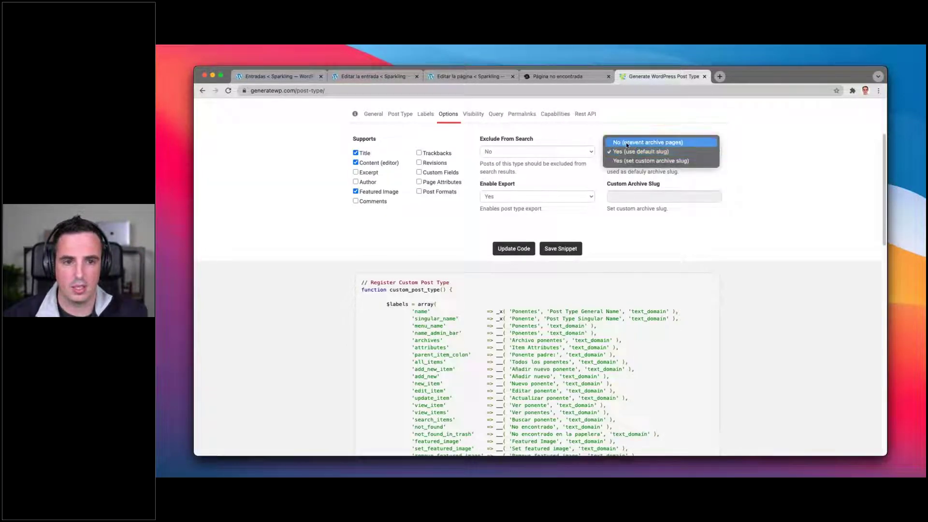
left_click(627, 143)
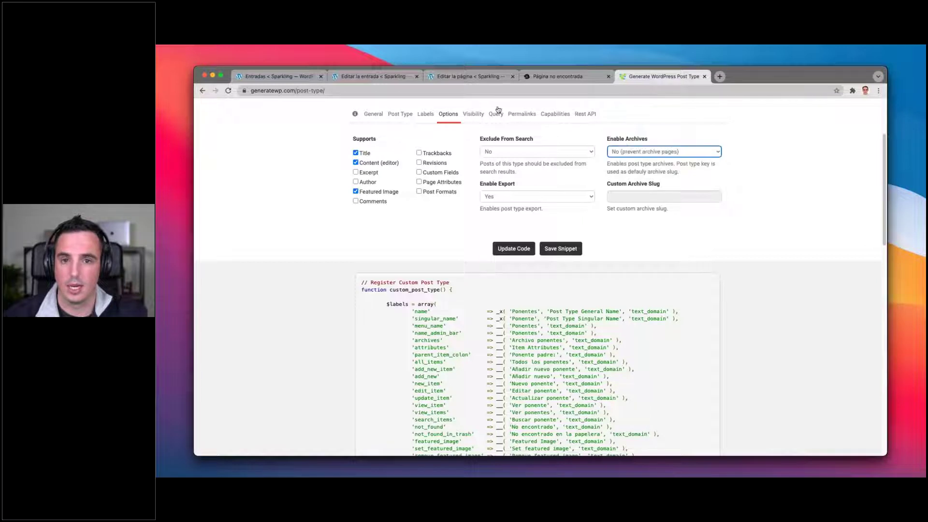
left_click(461, 76)
left_click(552, 76)
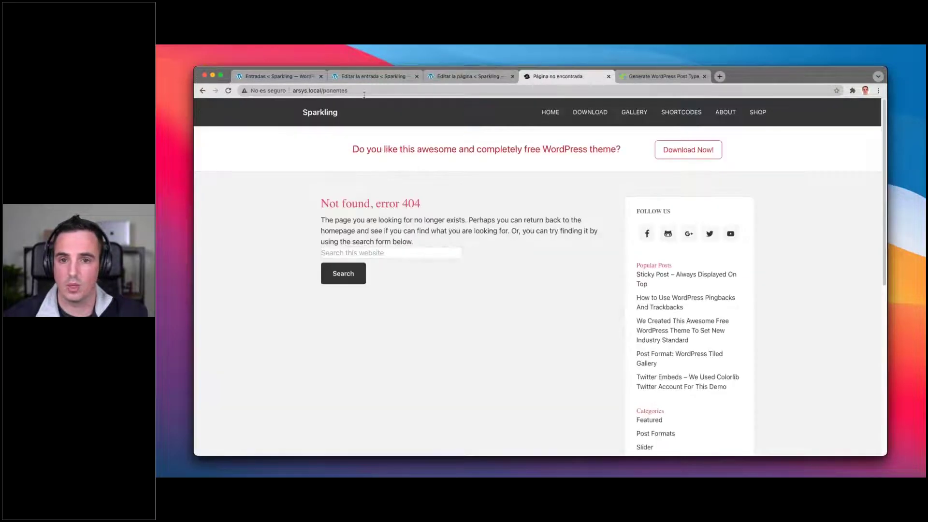
double_click(327, 91)
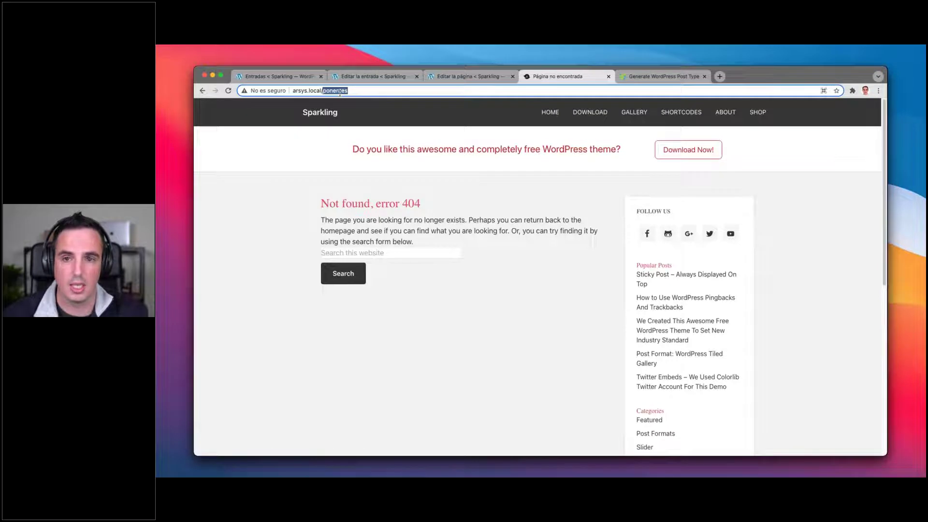
left_click(640, 77)
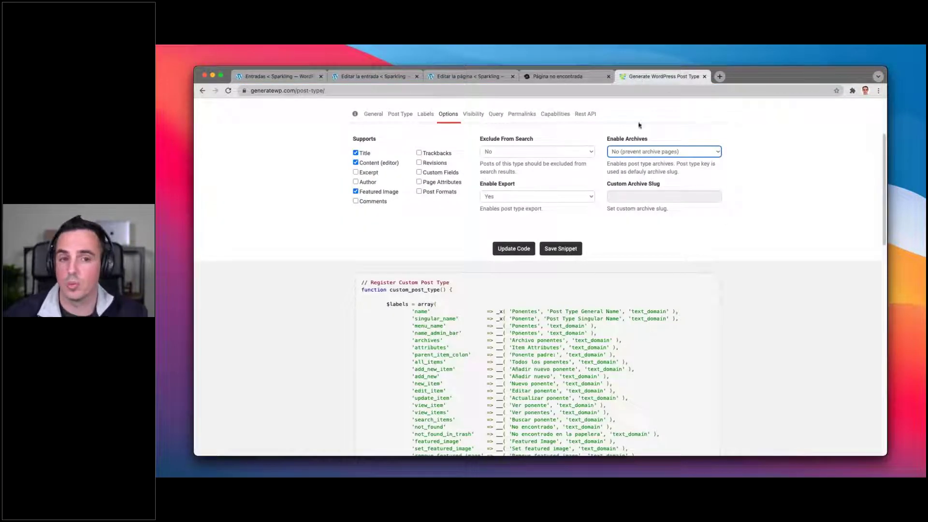
Try the custom archive slug "lista-ponentes", clear it and return Enable Archives to Yes (use default slug).
left_click(651, 151)
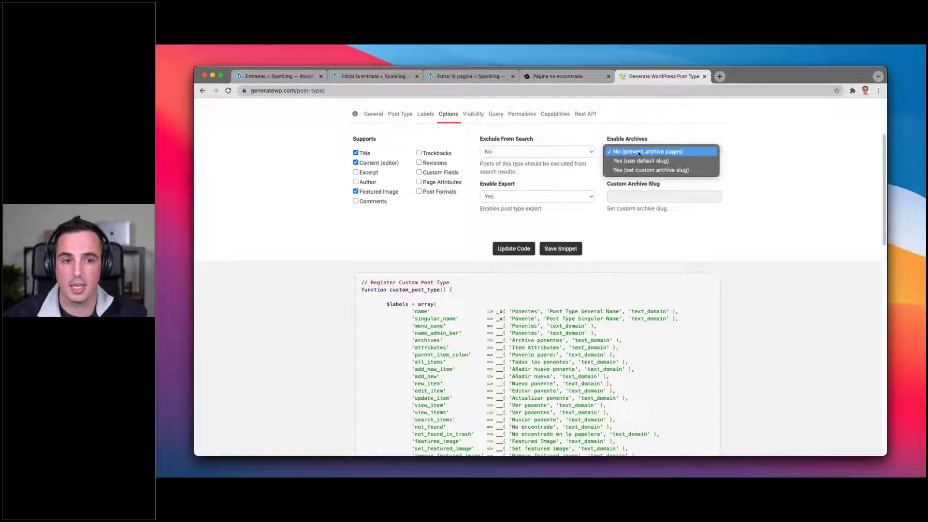
left_click(656, 169)
left_click(654, 195)
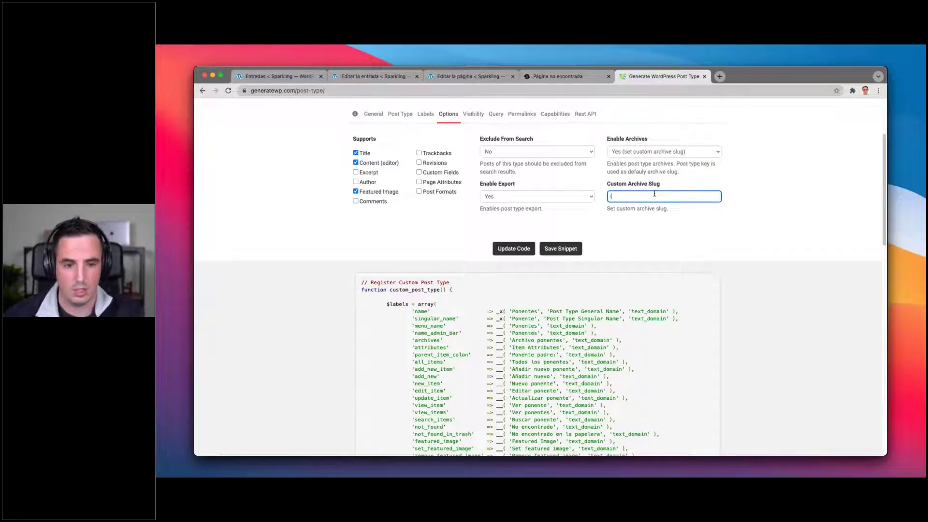
type("lista-ponentes")
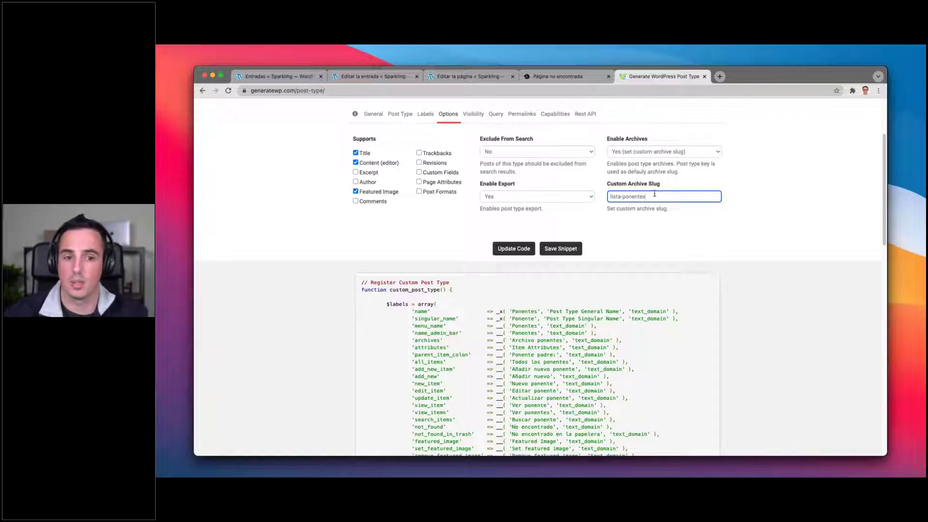
key("super+a")
key("BackSpace")
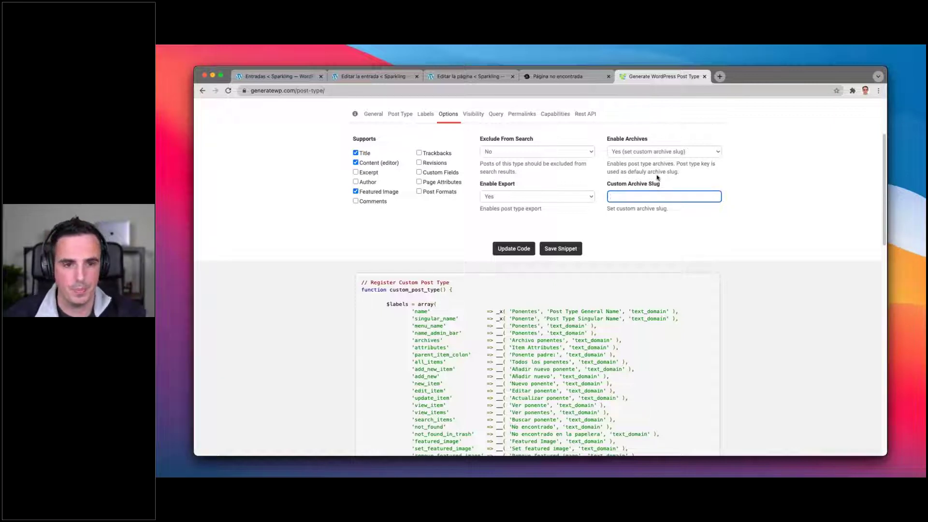
left_click(660, 151)
left_click(641, 140)
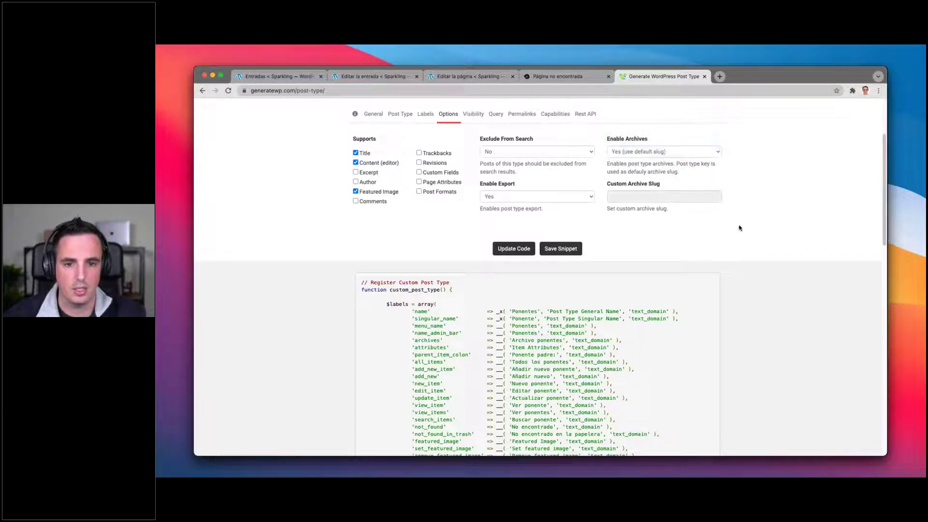
Open the post type's Visibility settings and compare the sidebar position options with the WordPress admin menu.
scroll(739, 228, "up", 2)
left_click(473, 129)
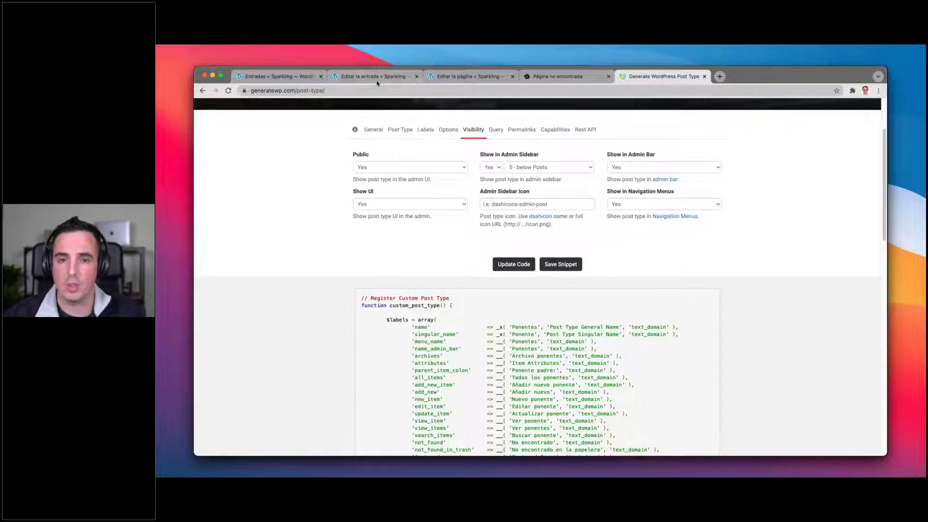
left_click(292, 79)
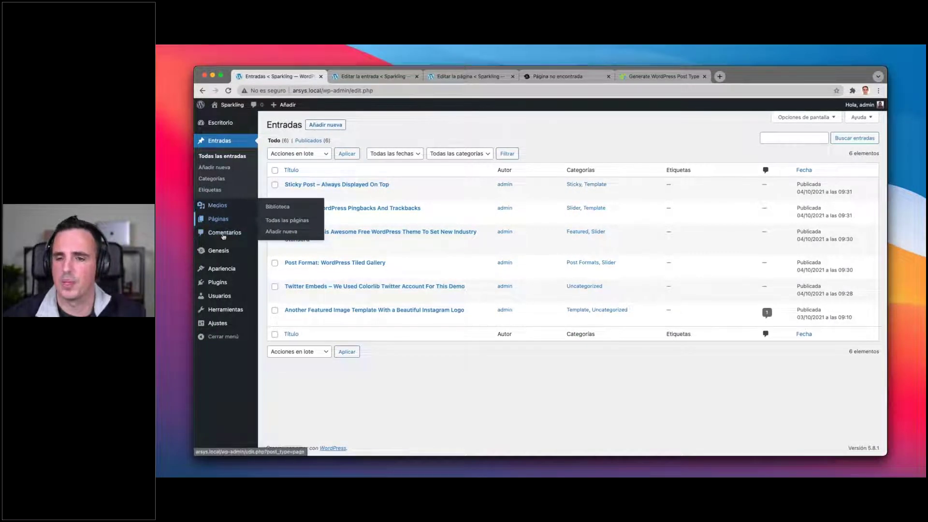
left_click_drag(355, 90, 407, 88)
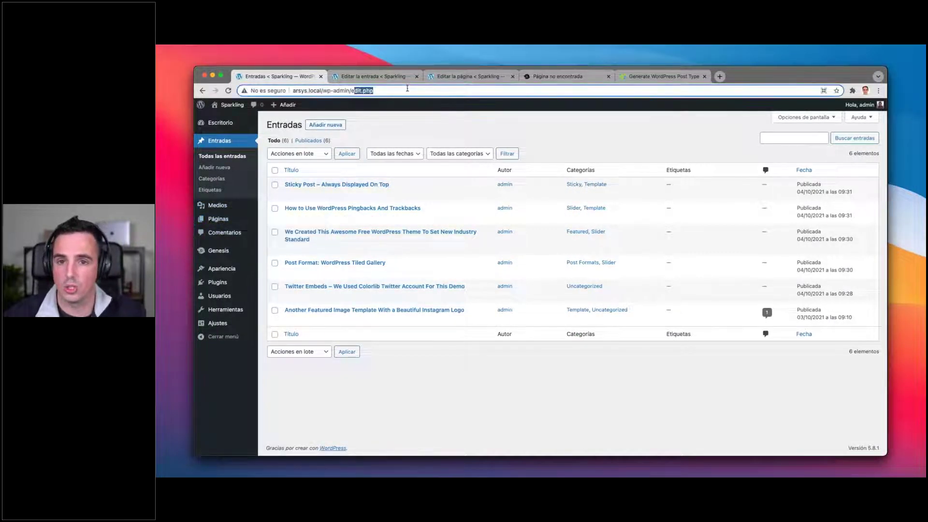
left_click(662, 76)
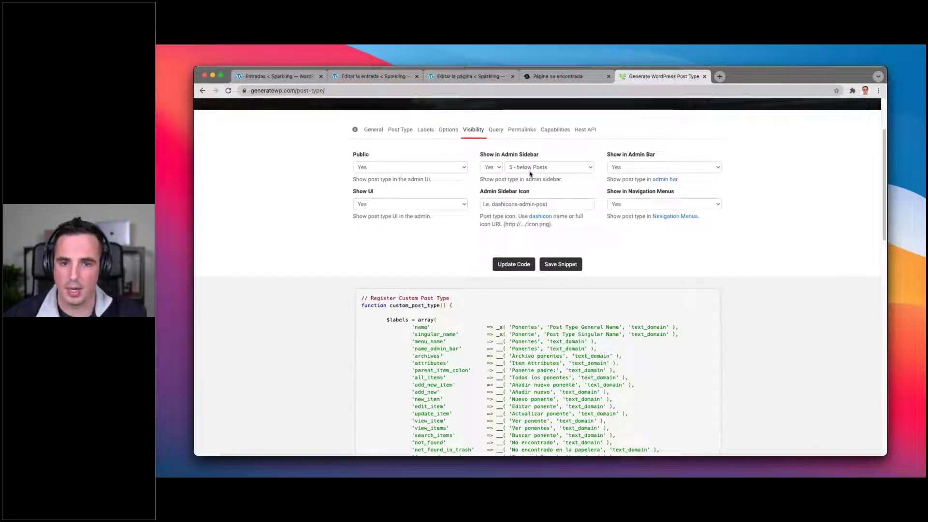
left_click(299, 77)
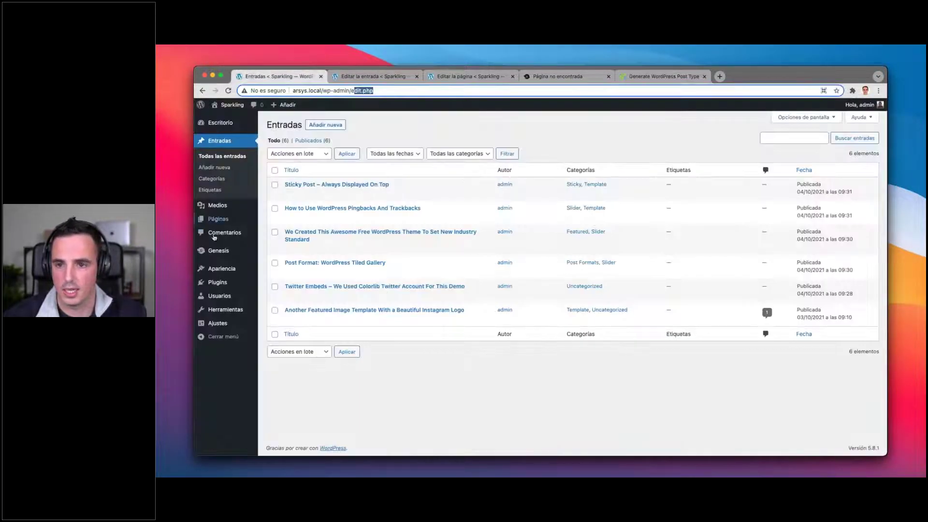
key("ctrl+shift+Tab")
key("ctrl+shift+Tab")
key("ctrl+shift+Tab")
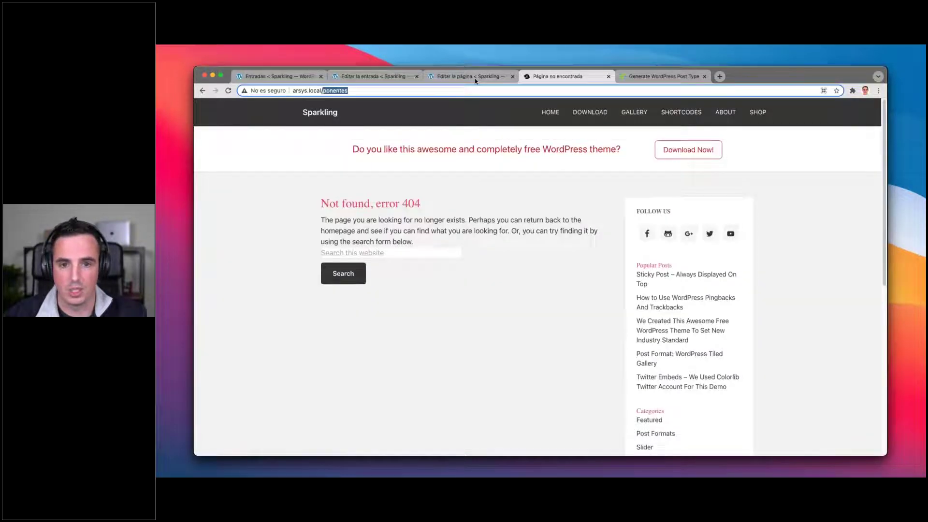
Set the post type's admin sidebar position to 20 - below Pages.
left_click(625, 78)
left_click(547, 168)
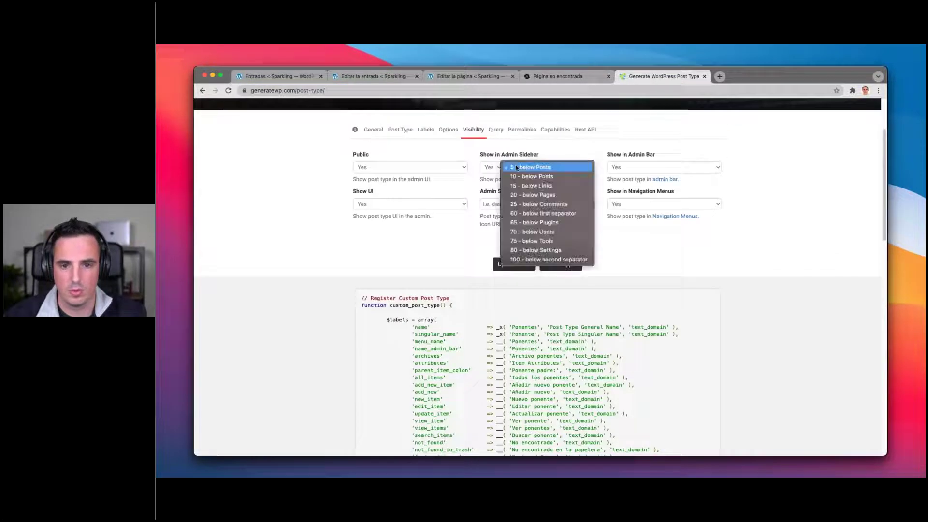
left_click(550, 168)
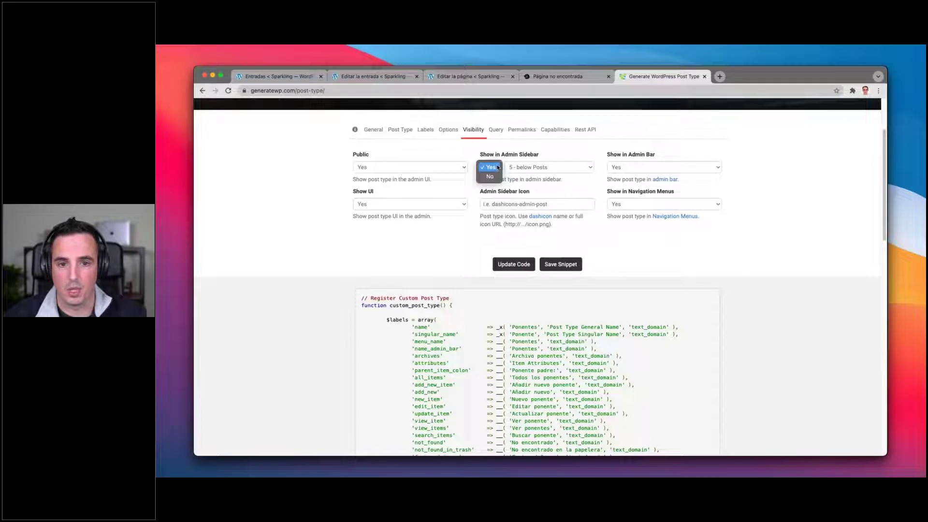
left_click(534, 168)
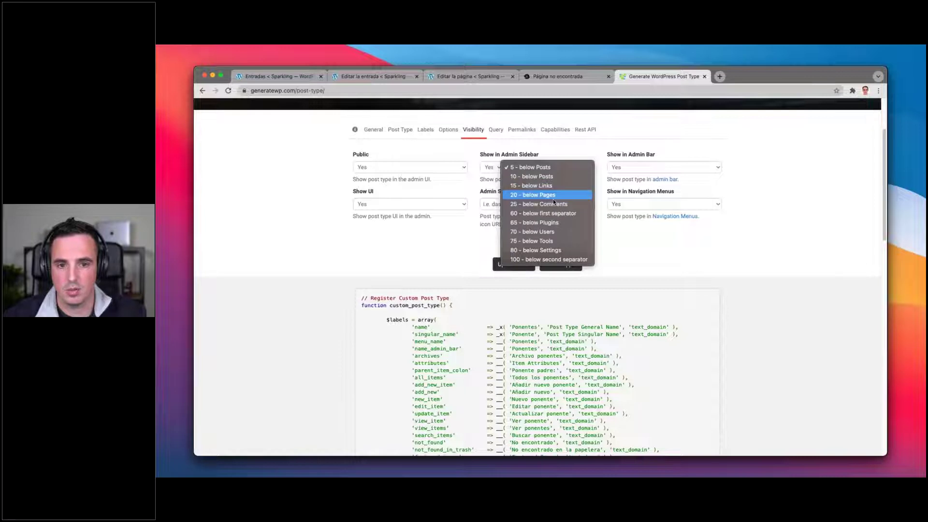
left_click(554, 198)
Close the post editor, page editor and ponentes site tabs and return to the WordPress posts list.
middle_click(349, 77)
middle_click(349, 77)
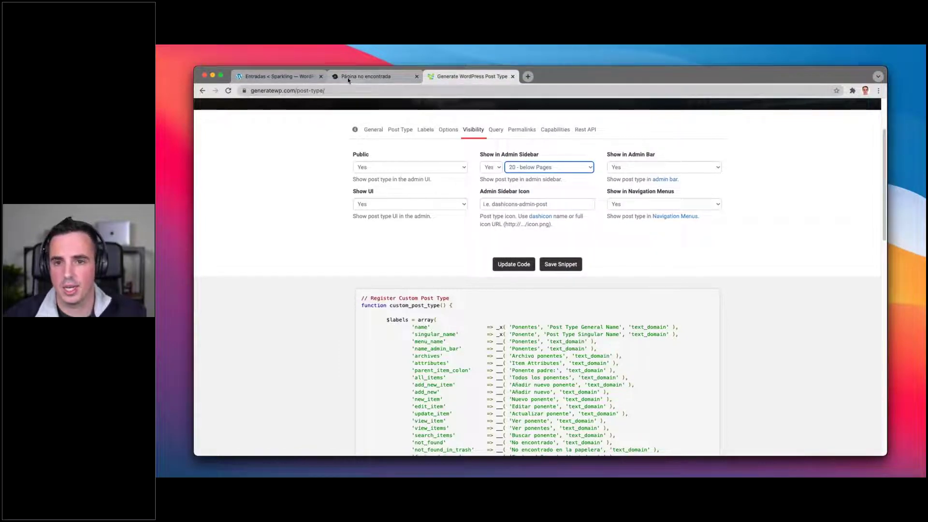
middle_click(349, 79)
left_click(296, 78)
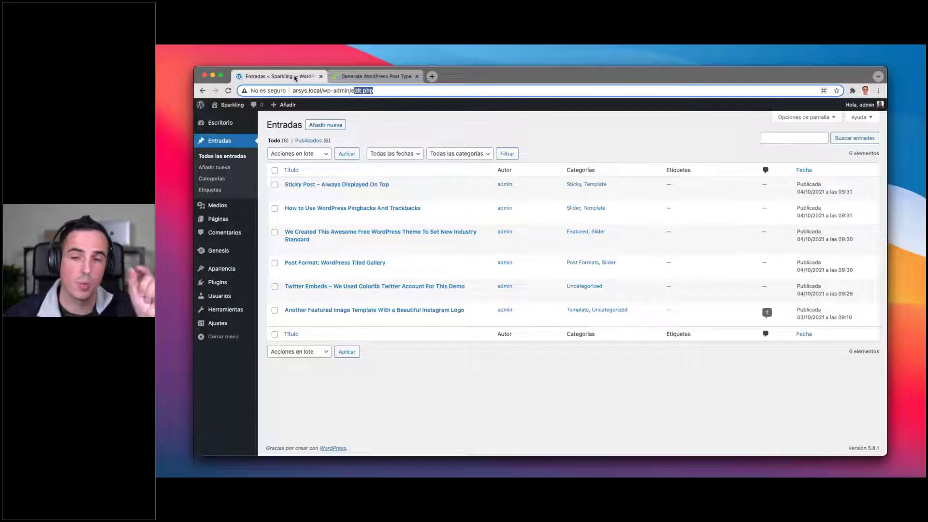
Return to the Post Type Generator and review the labels and arguments in the generated post type code.
mouse_move(222, 220)
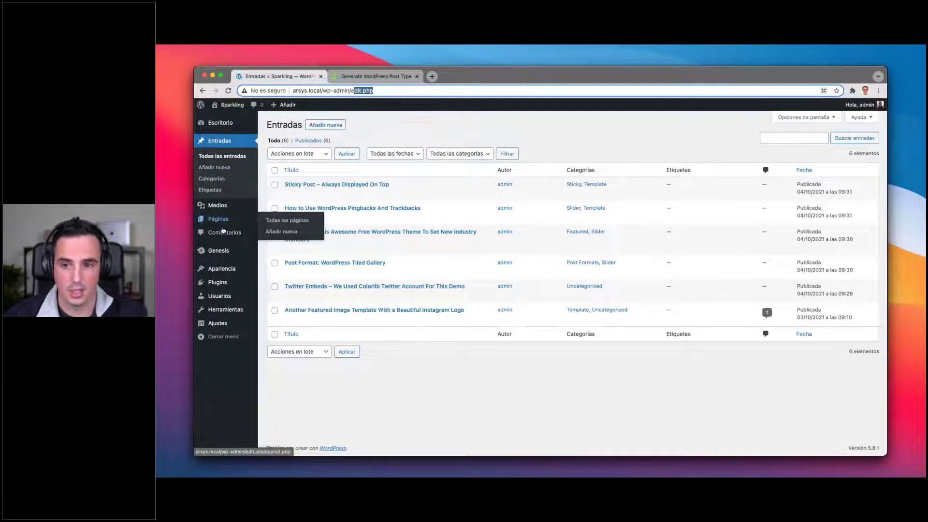
left_click(376, 76)
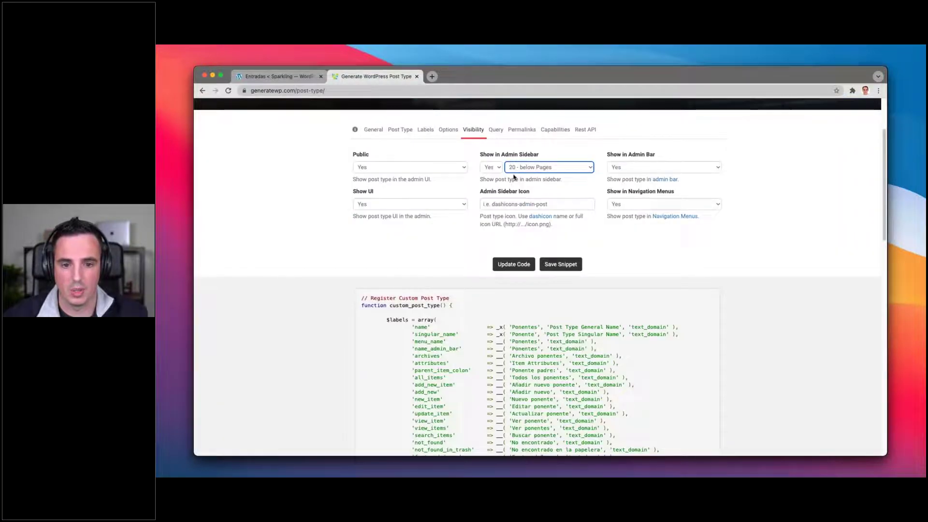
scroll(521, 167, "down", 10)
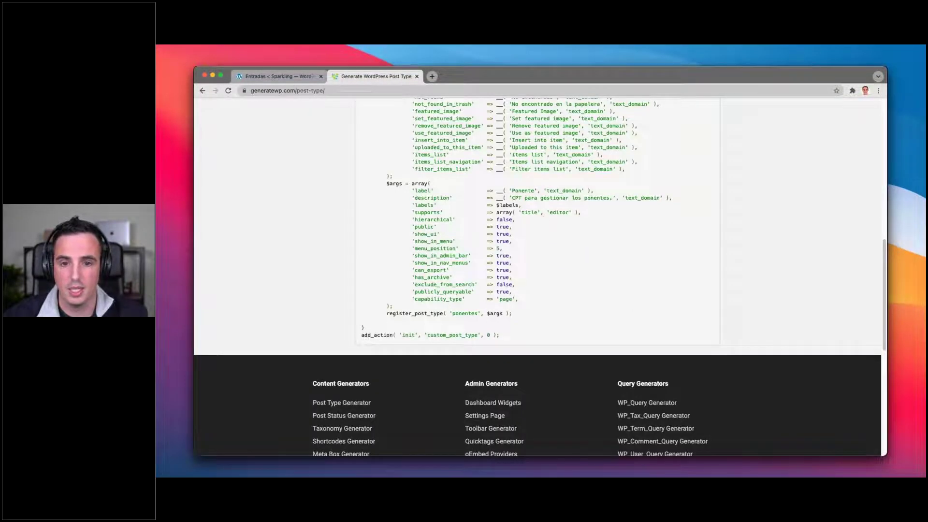
scroll(505, 250, "up", 15)
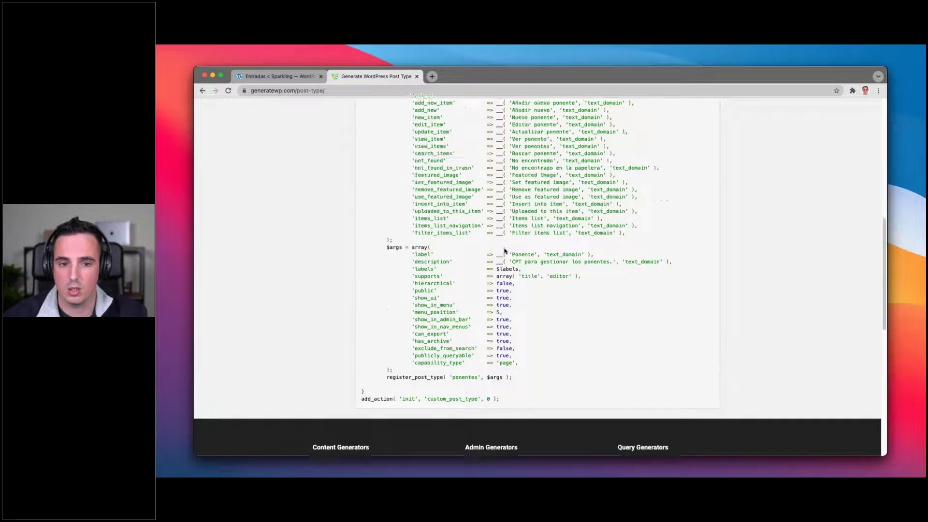
scroll(521, 256, "down", 5)
scroll(521, 257, "down", 3)
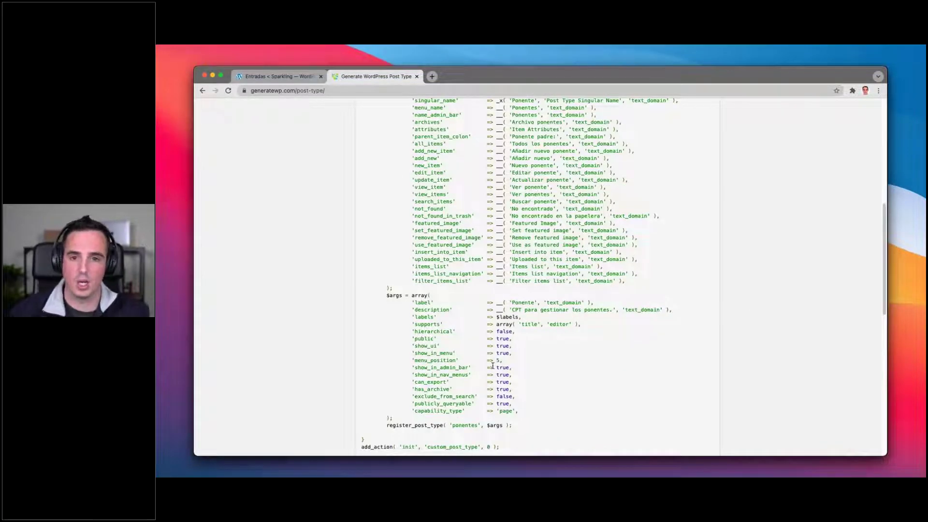
scroll(452, 207, "up", 1)
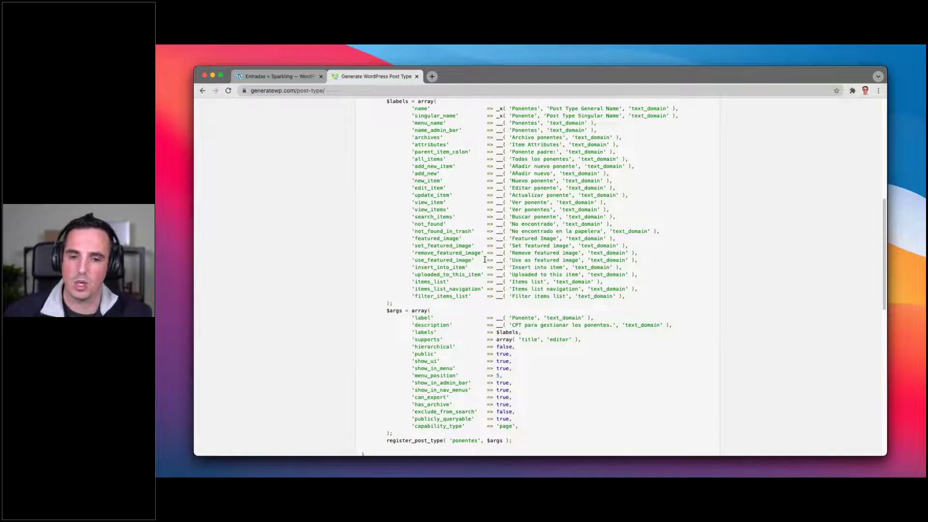
scroll(485, 260, "up", 10)
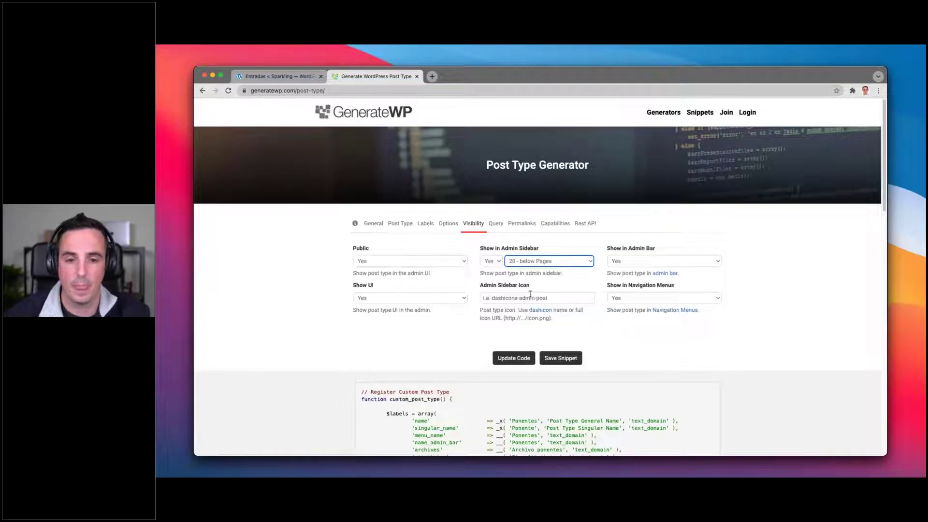
Open the Dashicons reference linked from the Admin Sidebar Icon setting and select the groups icon in the Miscellaneous section.
left_click(518, 296)
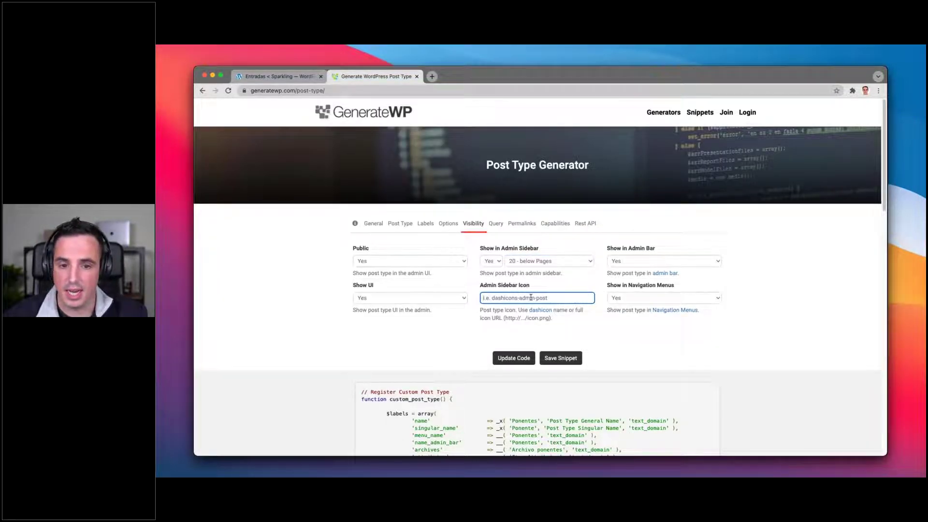
scroll(531, 297, "down", 1)
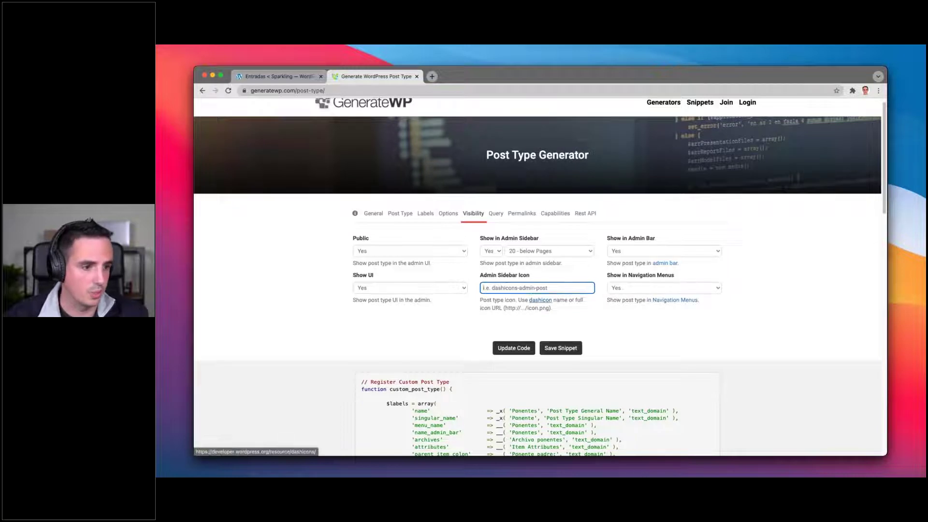
scroll(540, 300, "down", 2)
left_click(535, 286, "super")
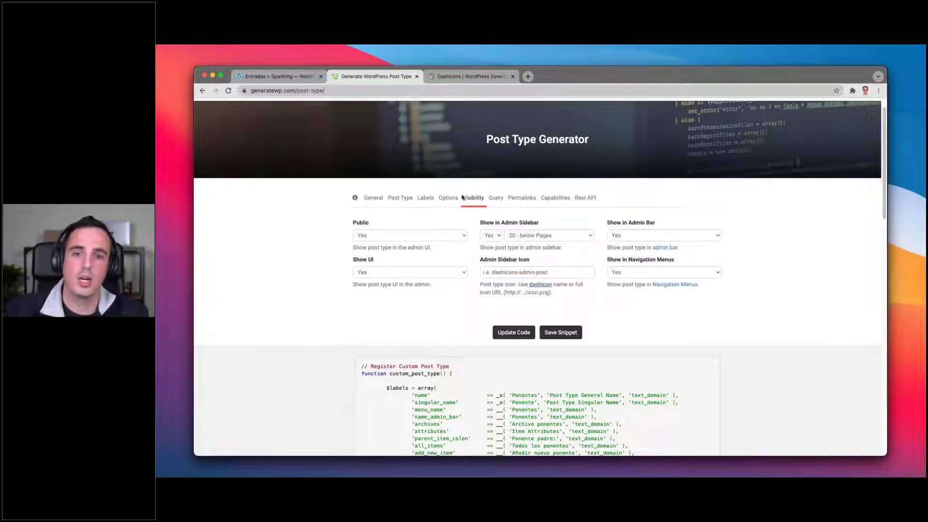
left_click(445, 75)
scroll(317, 294, "down", 10)
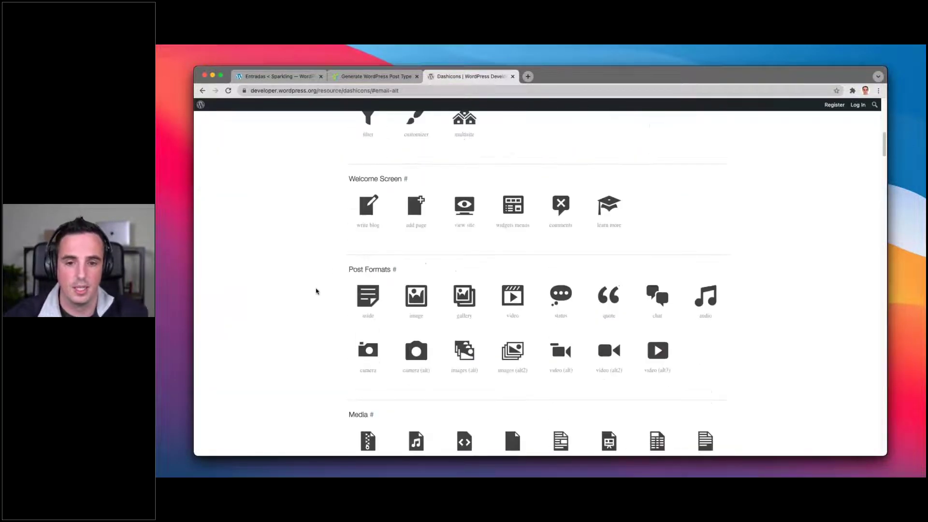
scroll(317, 295, "down", 15)
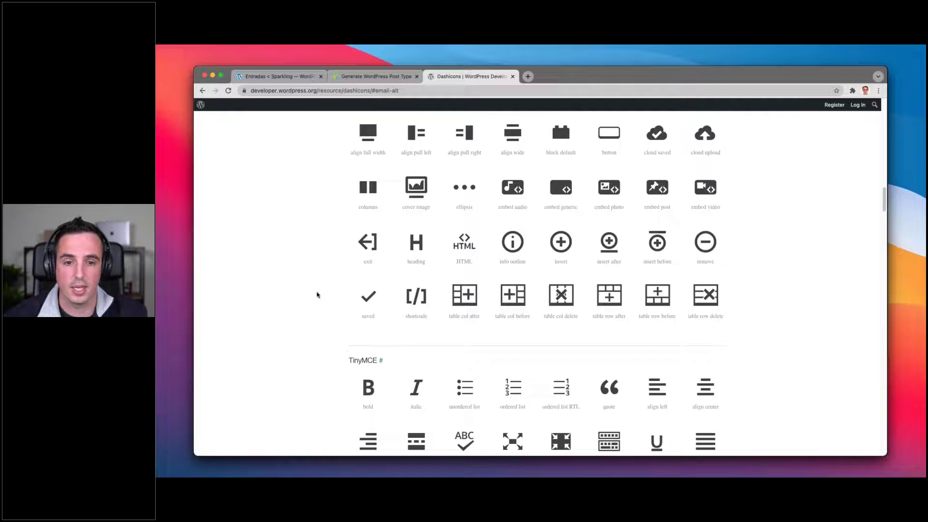
scroll(317, 294, "down", 15)
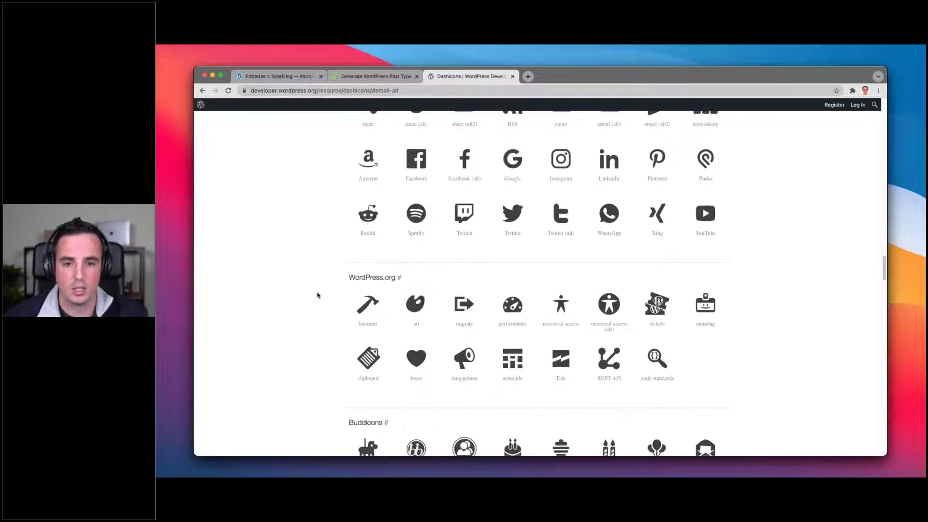
scroll(317, 295, "down", 15)
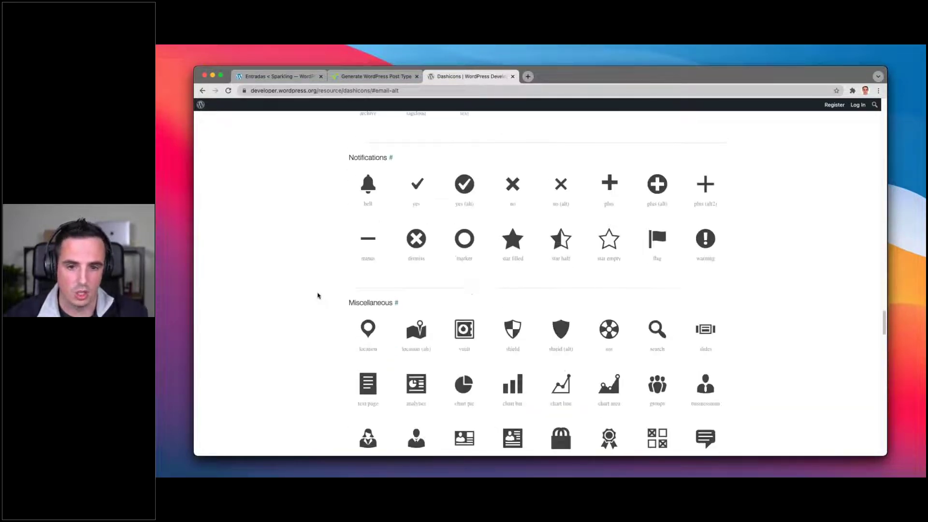
scroll(317, 296, "down", 2)
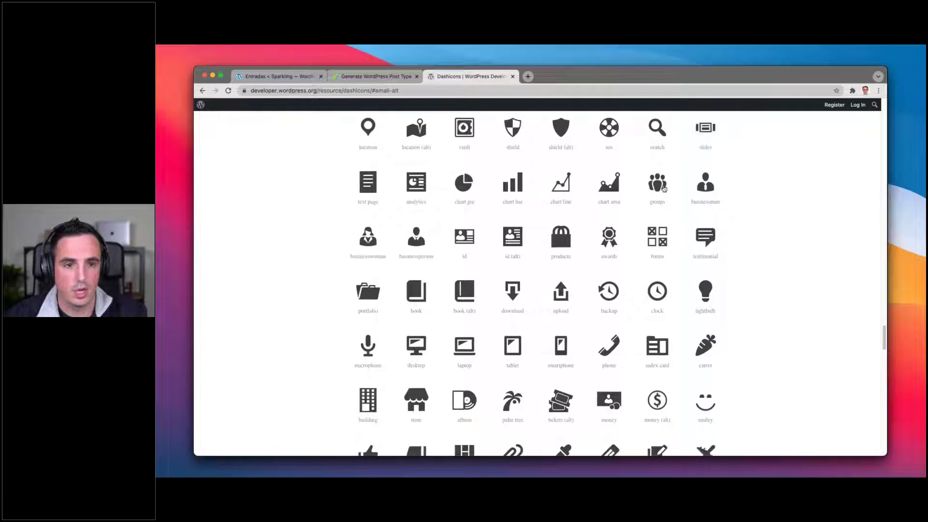
left_click(660, 185)
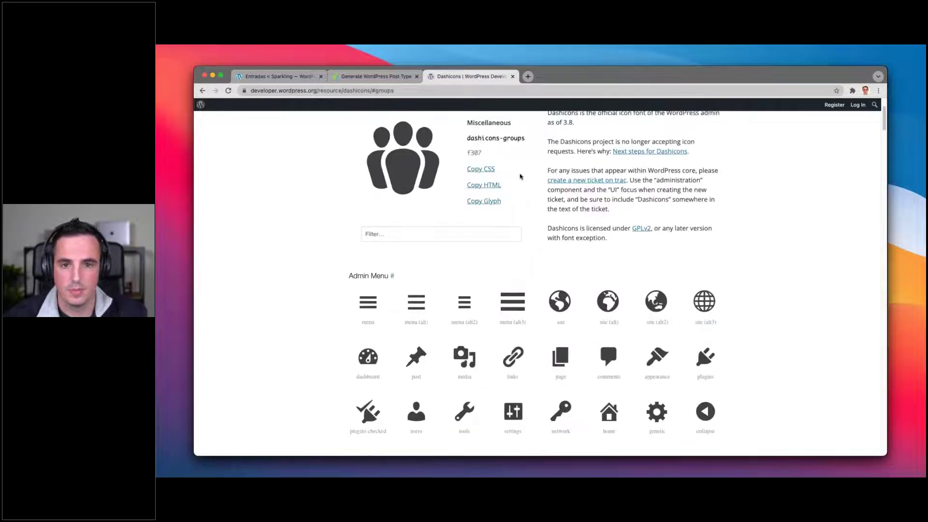
Copy the icon name dashicons-groups from the Dashicons page and set it as the post type's Admin Sidebar Icon.
left_click_drag(467, 142, 525, 142)
key("super+c")
left_click(350, 76)
left_click(505, 274)
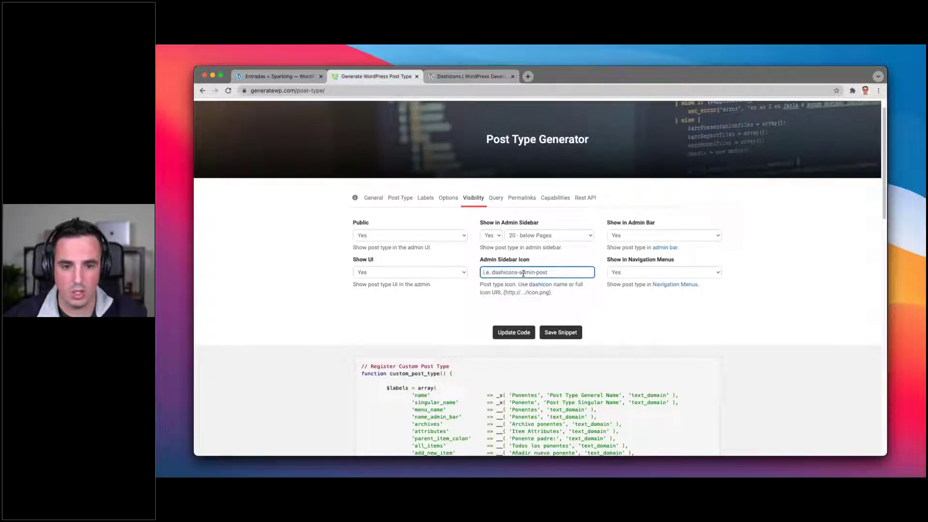
key("super+v")
left_click(675, 298)
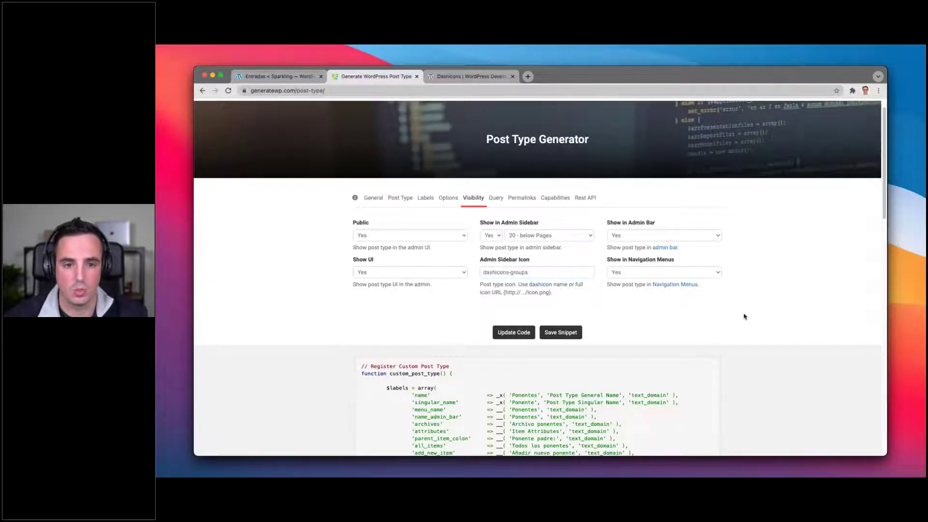
Update the generated code with the current settings and check its menu position and menu icon arguments.
scroll(744, 319, "down", 10)
scroll(746, 323, "up", 1)
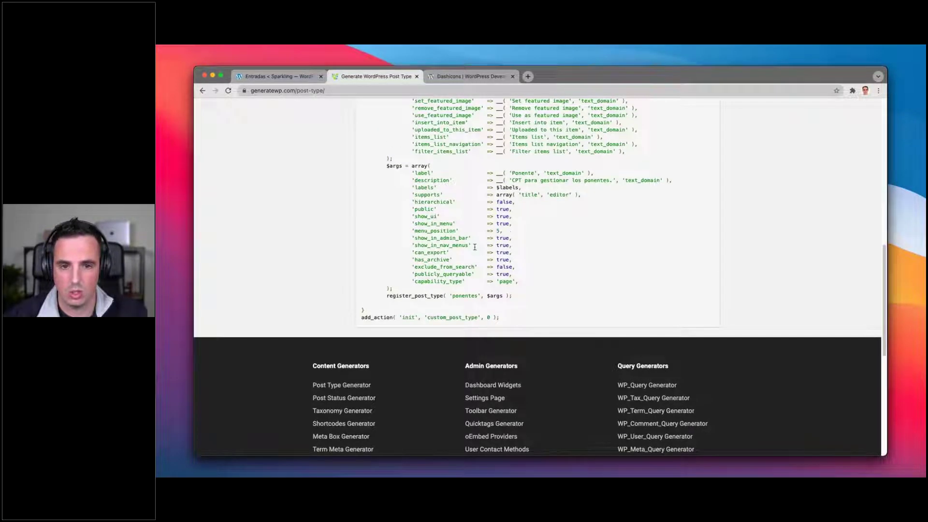
scroll(623, 286, "up", 15)
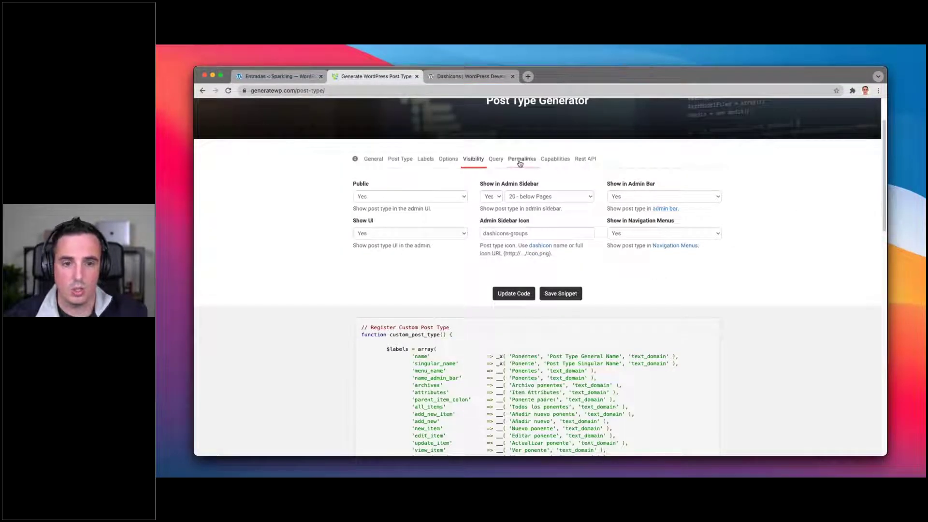
left_click(523, 290)
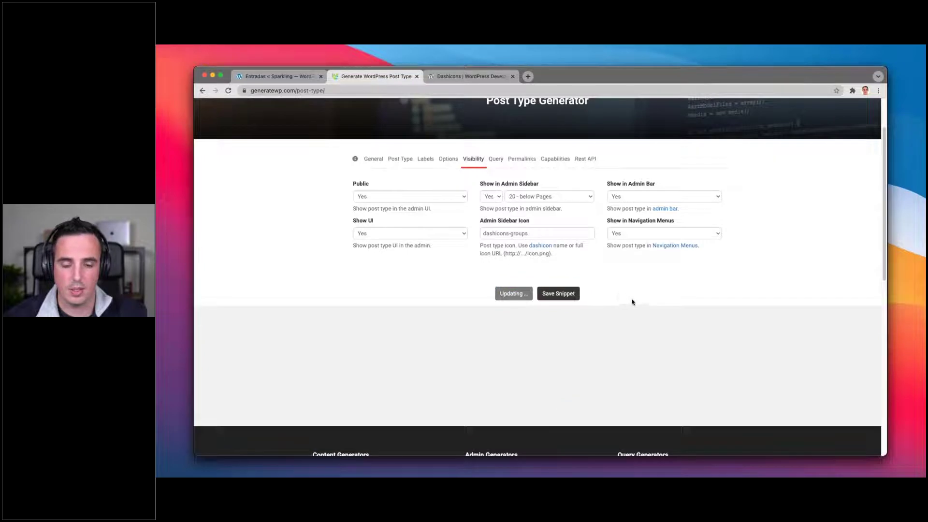
left_click(536, 355)
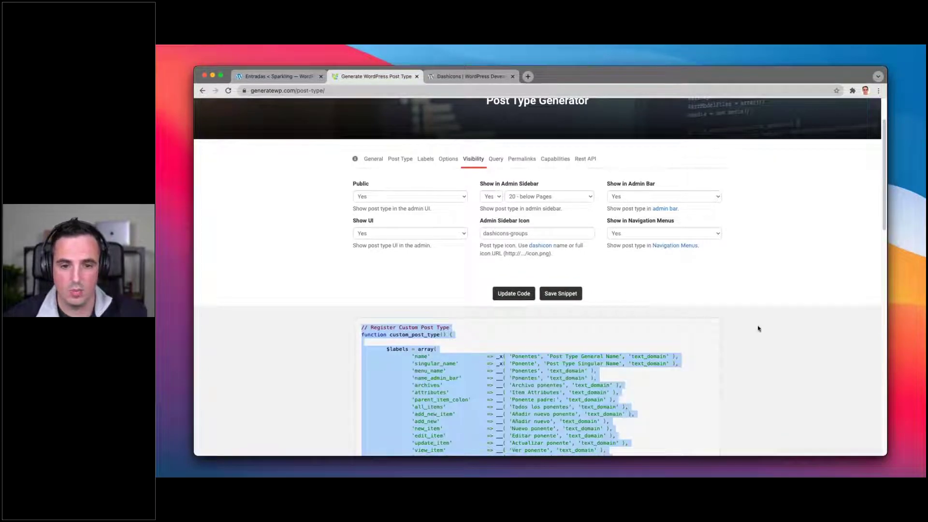
scroll(758, 327, "down", 10)
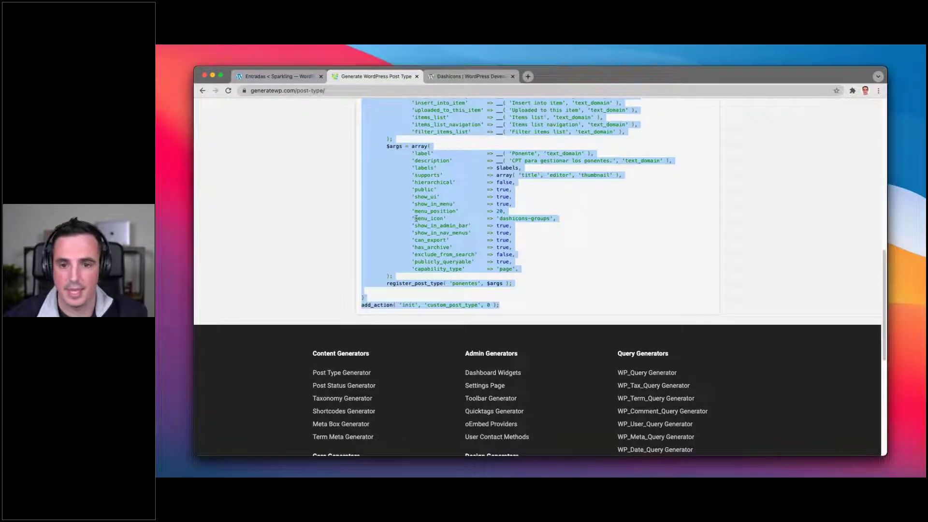
scroll(537, 276, "up", 15)
Try the Custom query variable option in the Query settings and return Query to Default (post type key).
left_click(496, 208)
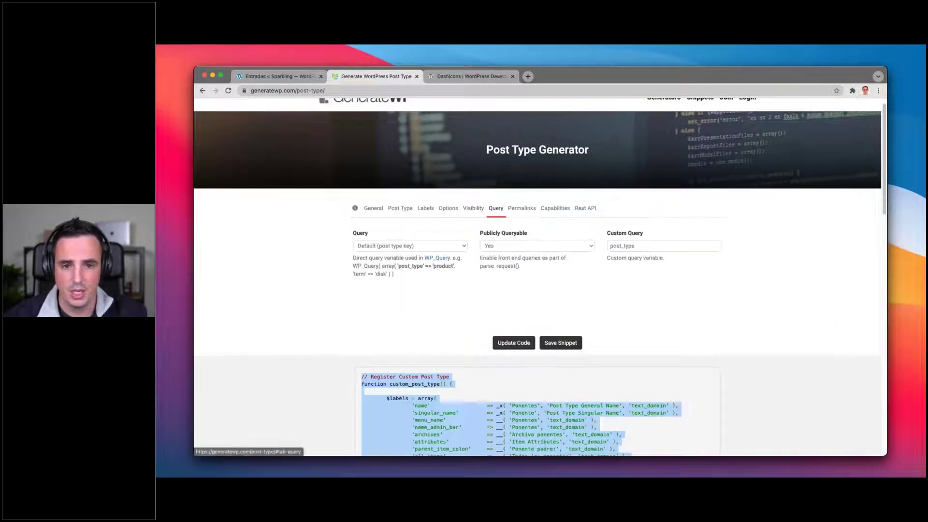
left_click(397, 247)
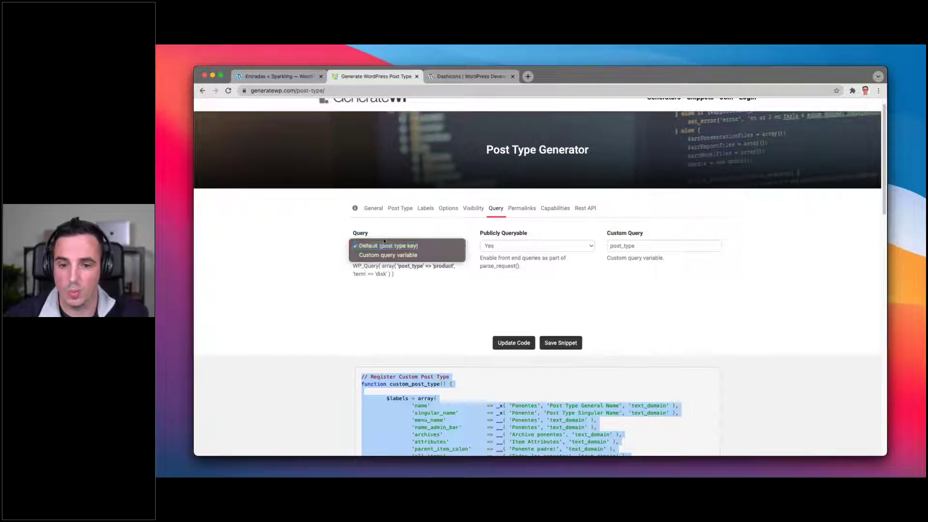
left_click(390, 255)
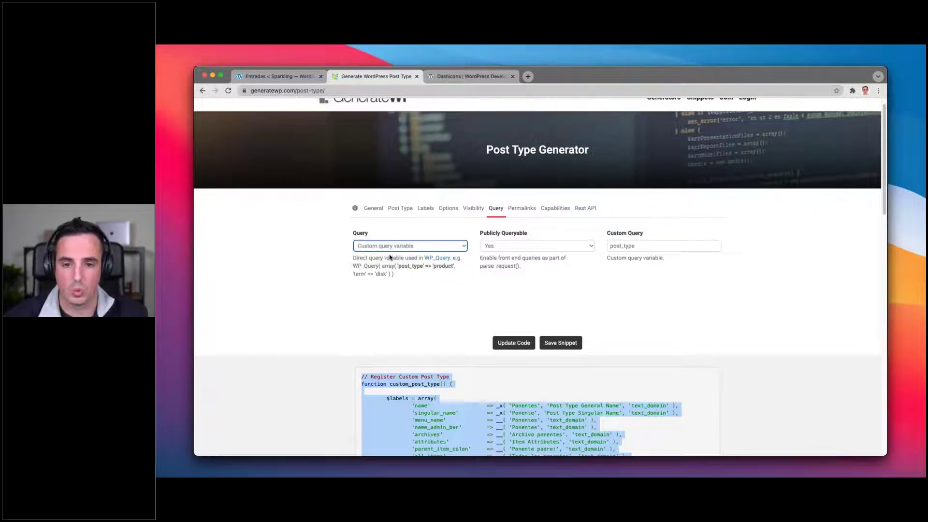
left_click(390, 247)
left_click(382, 236)
left_click(303, 253)
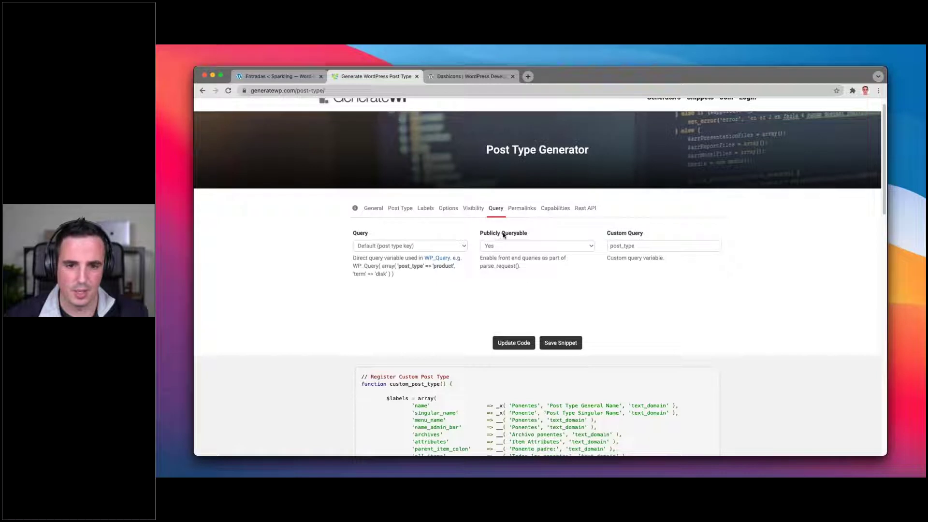
Review the Permalinks, Capabilities and Rest API settings, including the Show in Rest options, without changing any value.
left_click(522, 209)
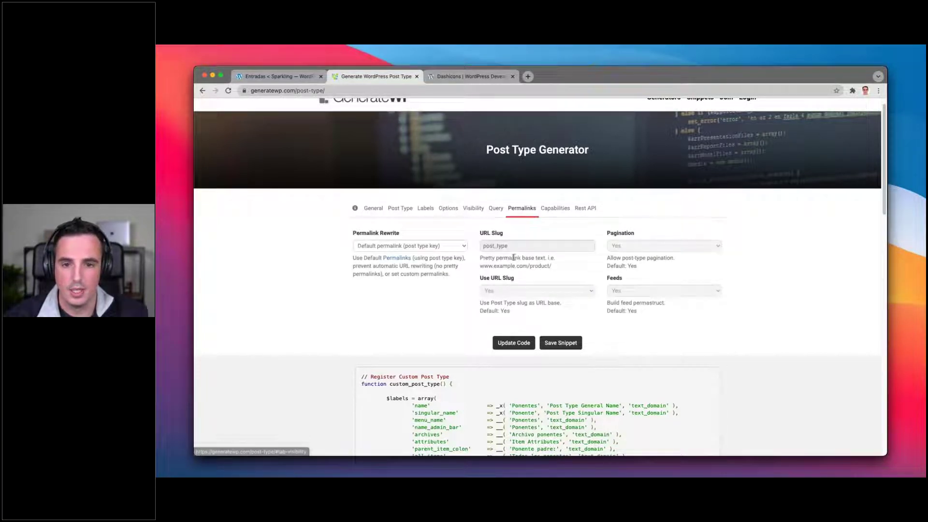
left_click(565, 211)
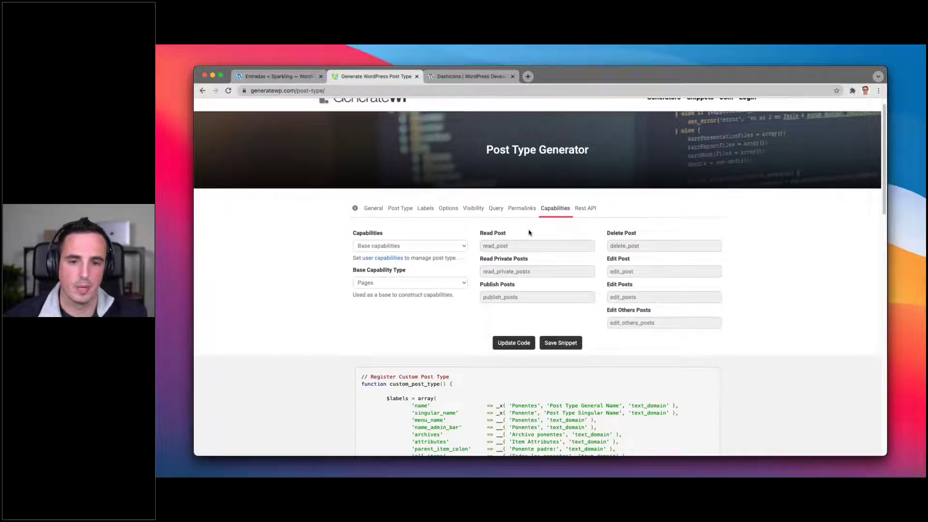
left_click(584, 211)
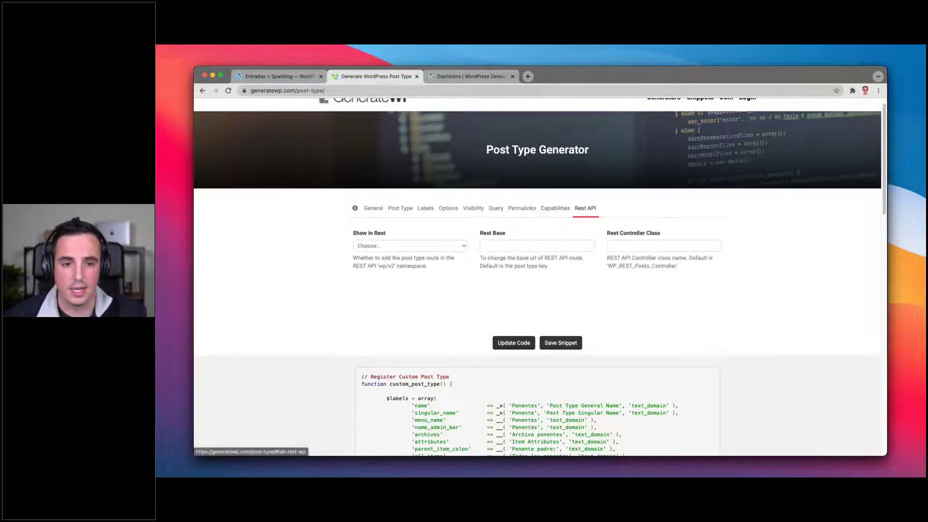
left_click(396, 245)
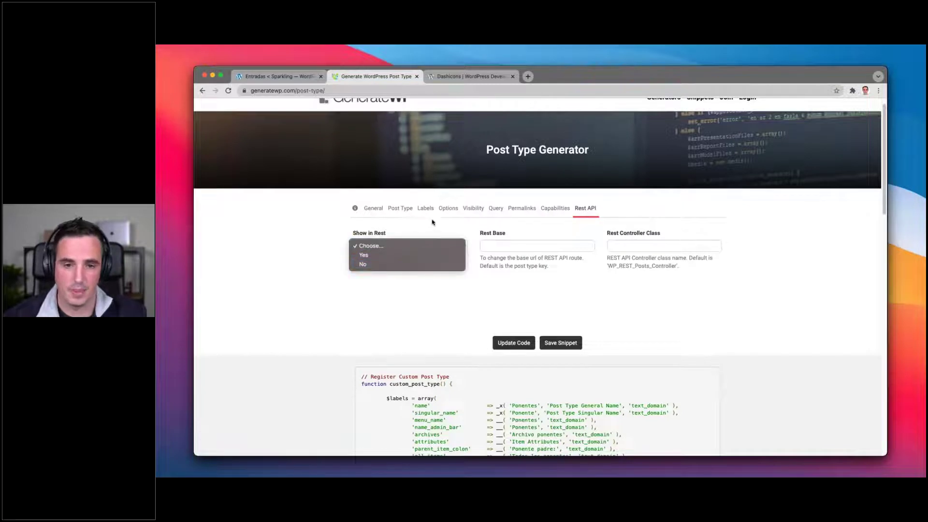
left_click(449, 221)
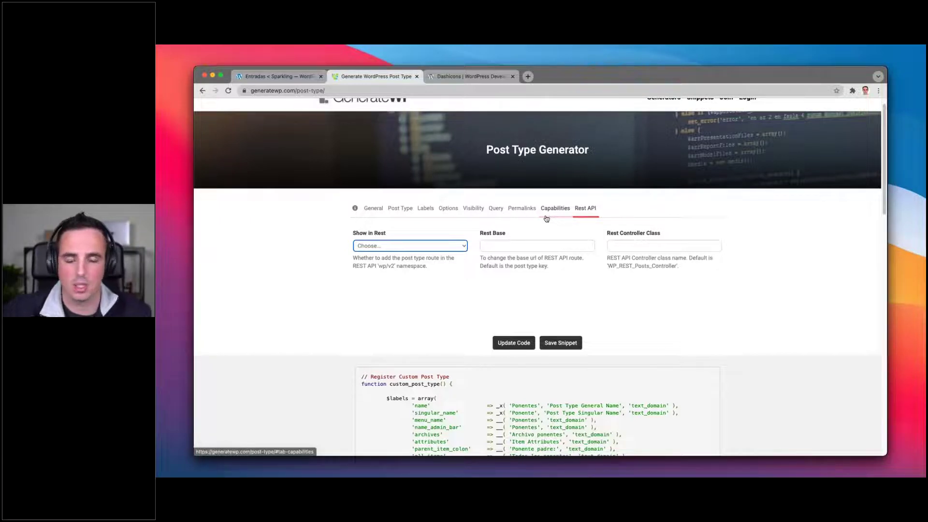
Open the General settings and locate the function name custom_post_type in the generated code's add_action line.
left_click(380, 212)
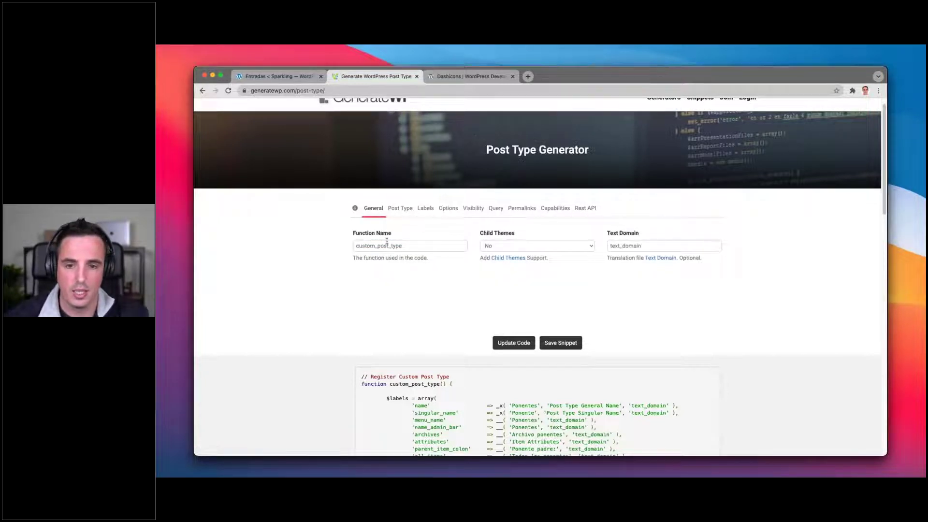
left_click(409, 245)
scroll(379, 241, "down", 10)
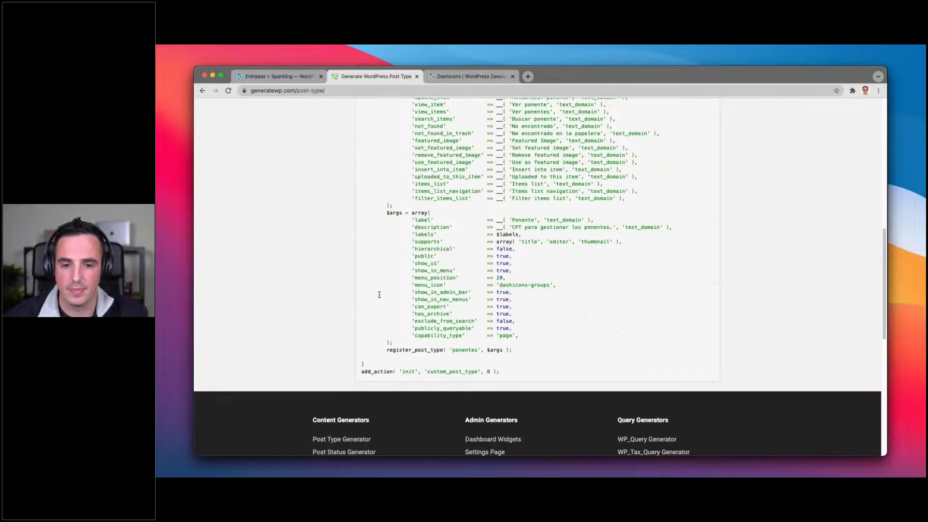
double_click(427, 371)
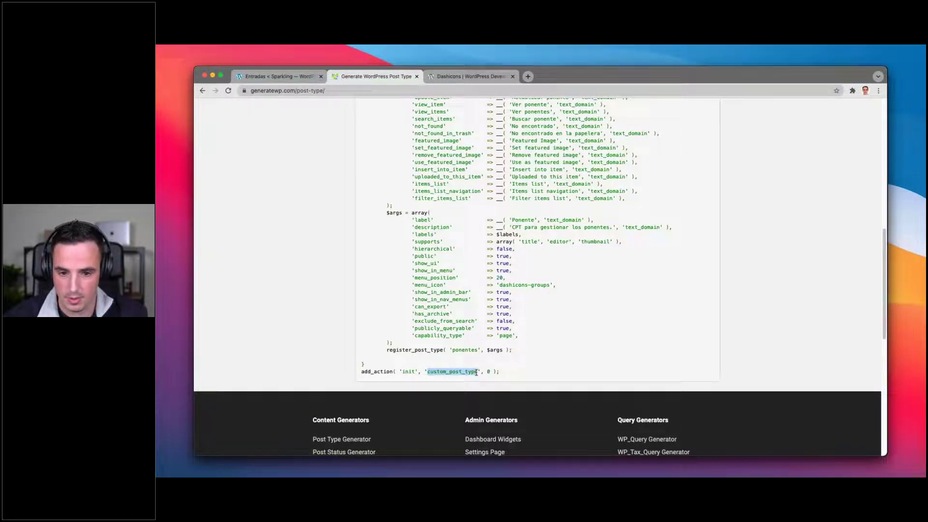
Set the function name to webinar_arsys_cpt_ponentes in the General settings.
key("super+a")
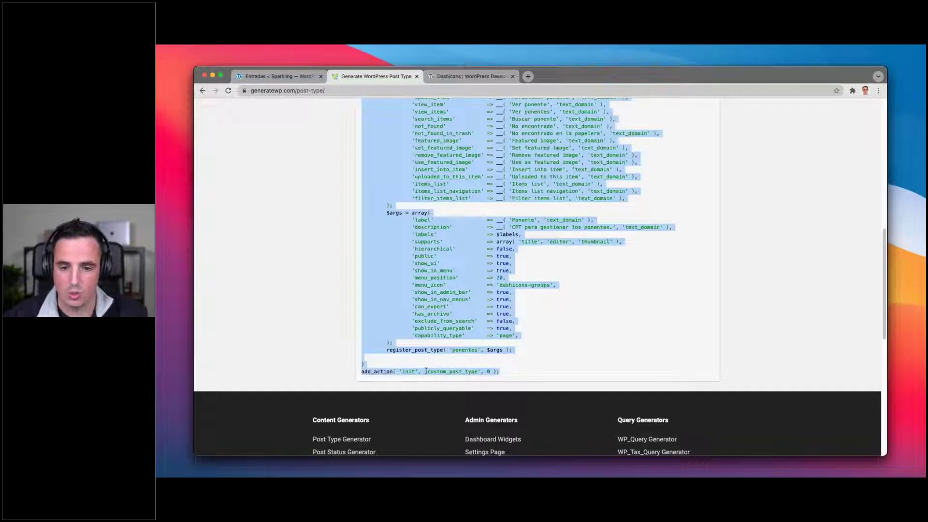
scroll(429, 369, "up", 10)
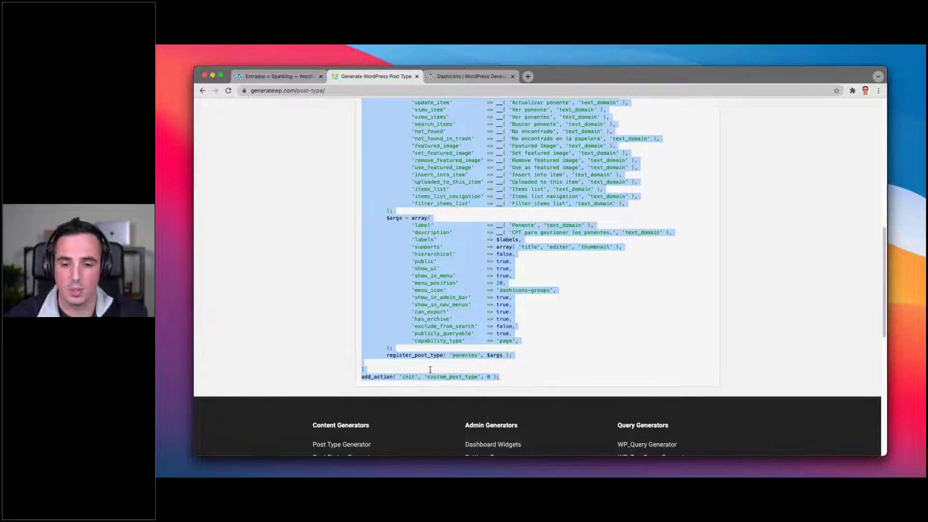
left_click(414, 261)
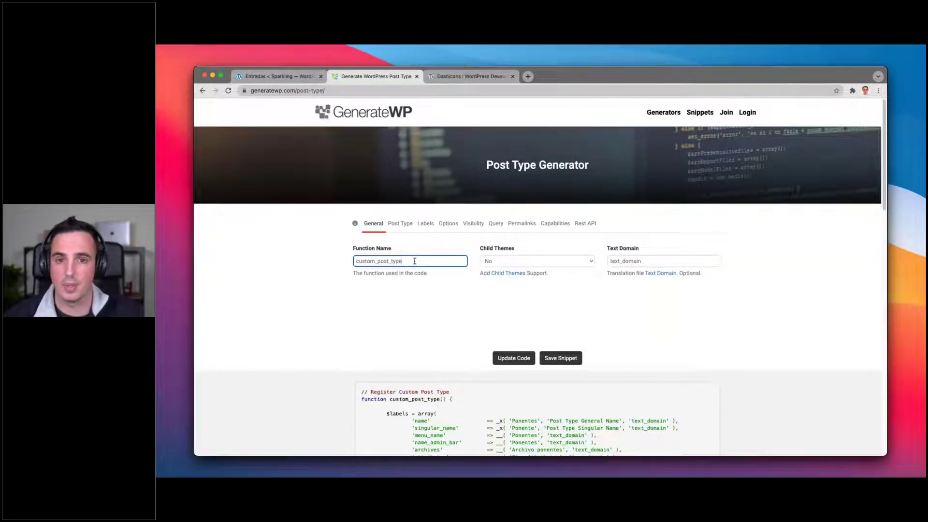
double_click(414, 261)
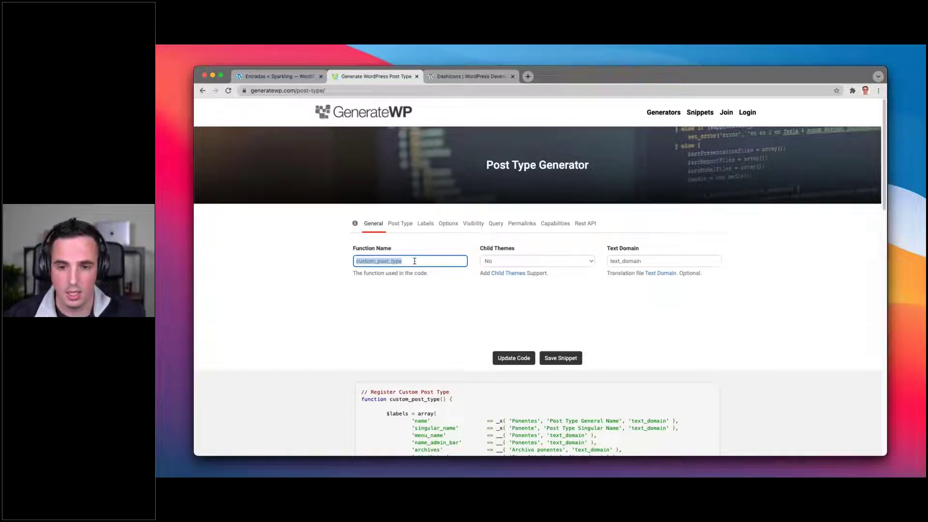
type("wpbinar_arsys_cpt")
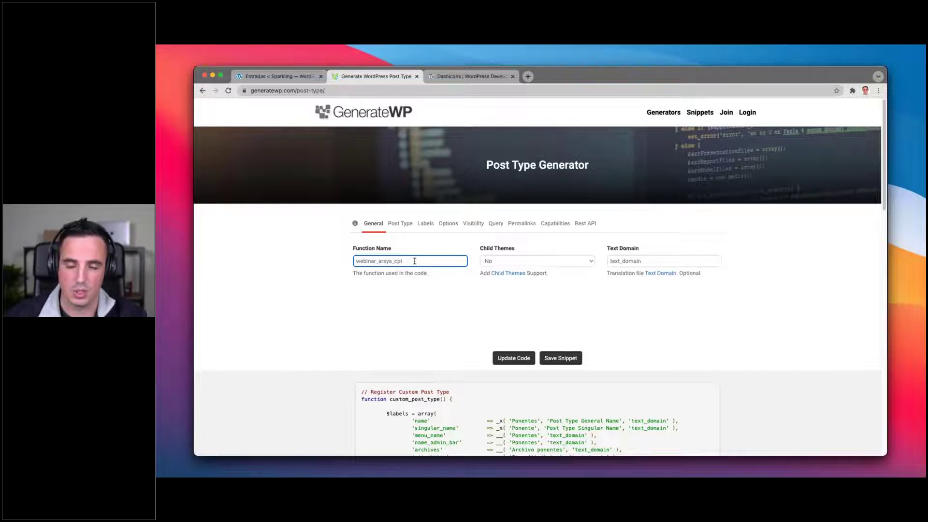
type("_")
key("BackSpace")
key("BackSpace")
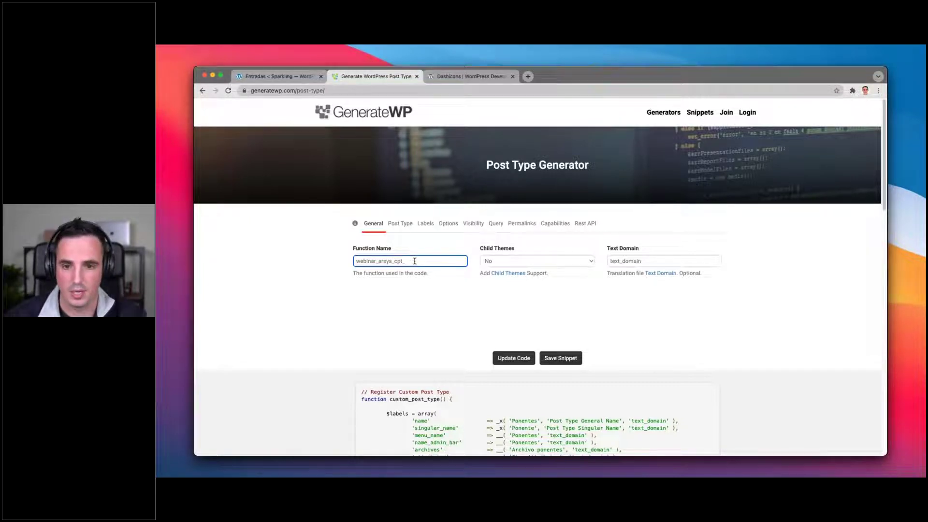
type("ponentes")
left_click(426, 292)
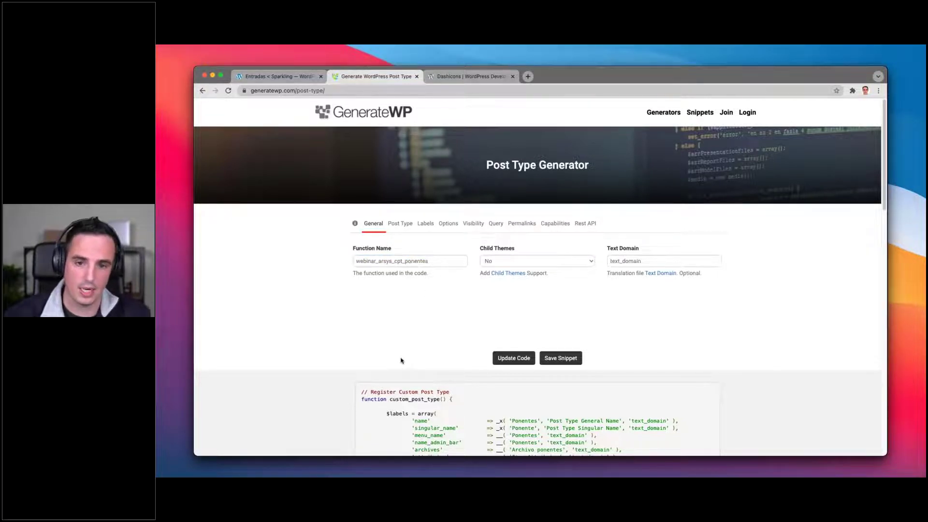
Set the text domain to webinar-arsys in the General settings.
scroll(401, 360, "down", 2)
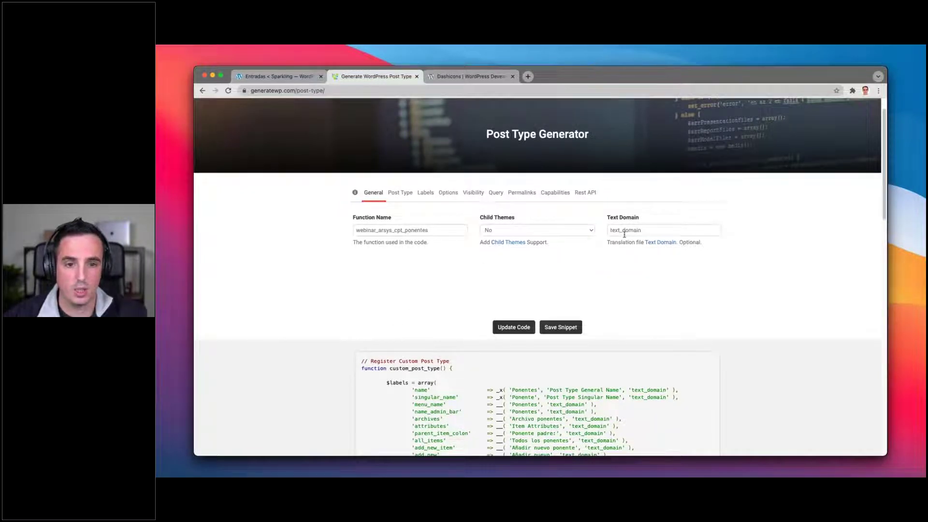
scroll(636, 322, "down", 3)
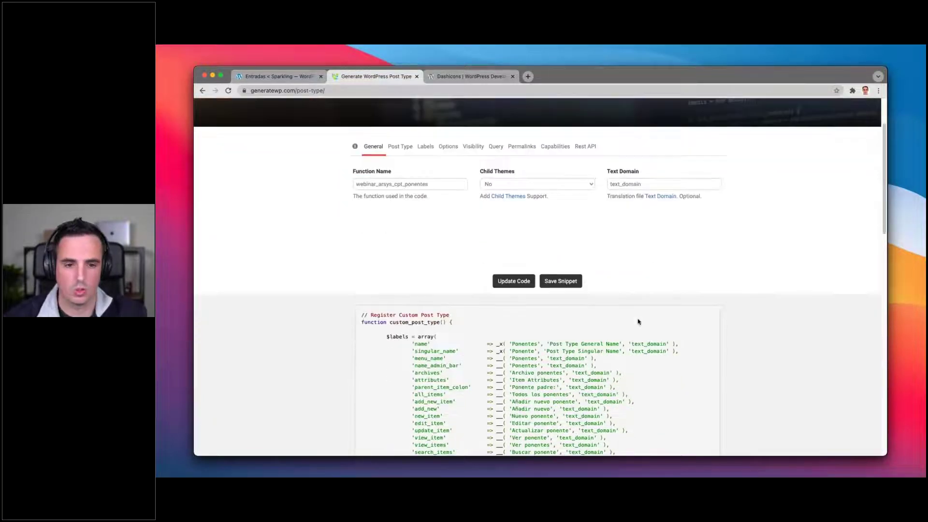
left_click(631, 338)
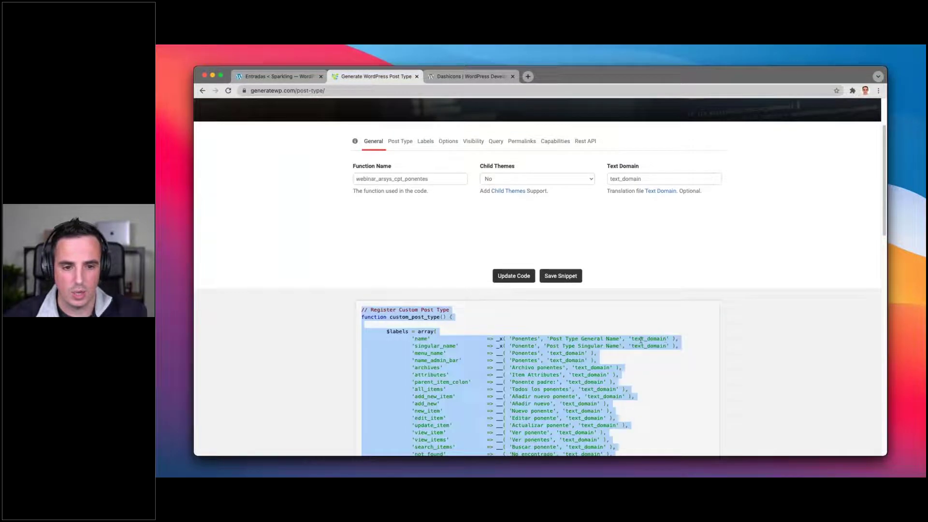
left_click(646, 178)
key("super+a")
type("webinar-arsys")
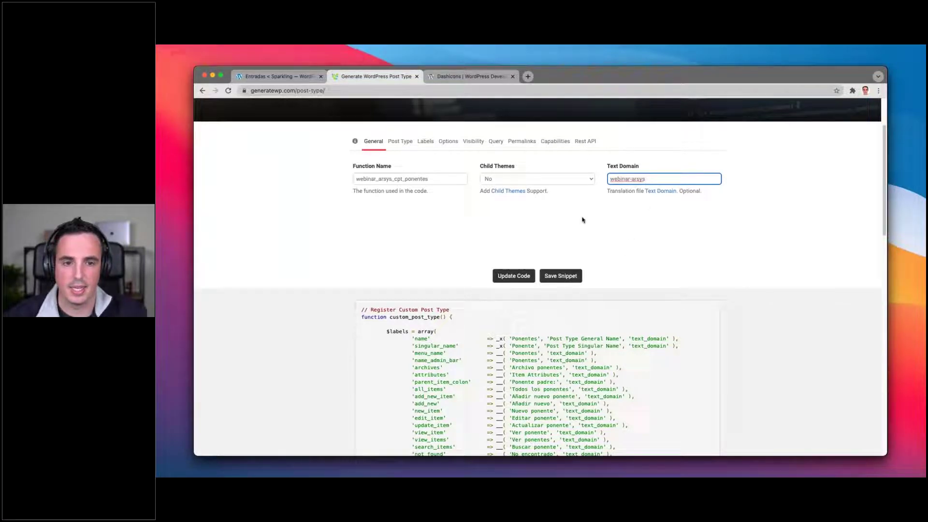
left_click_drag(611, 179, 658, 180)
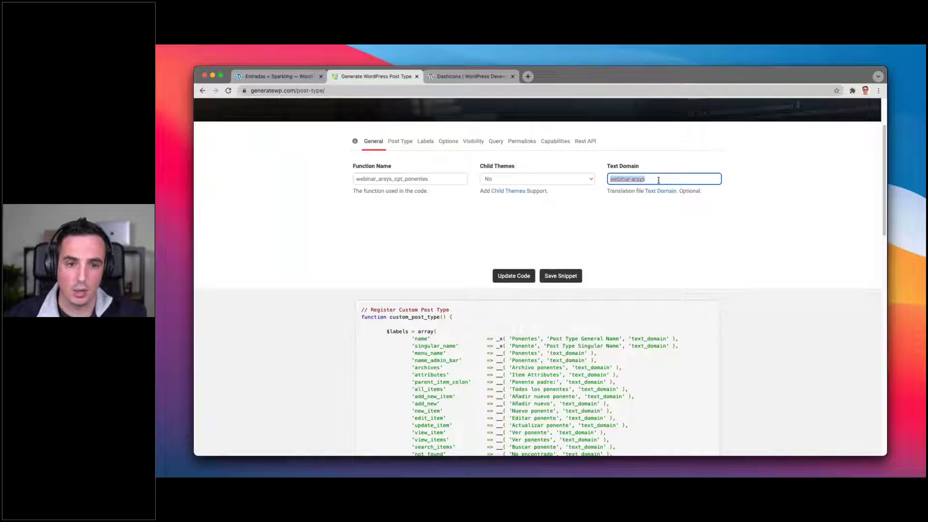
left_click(631, 222)
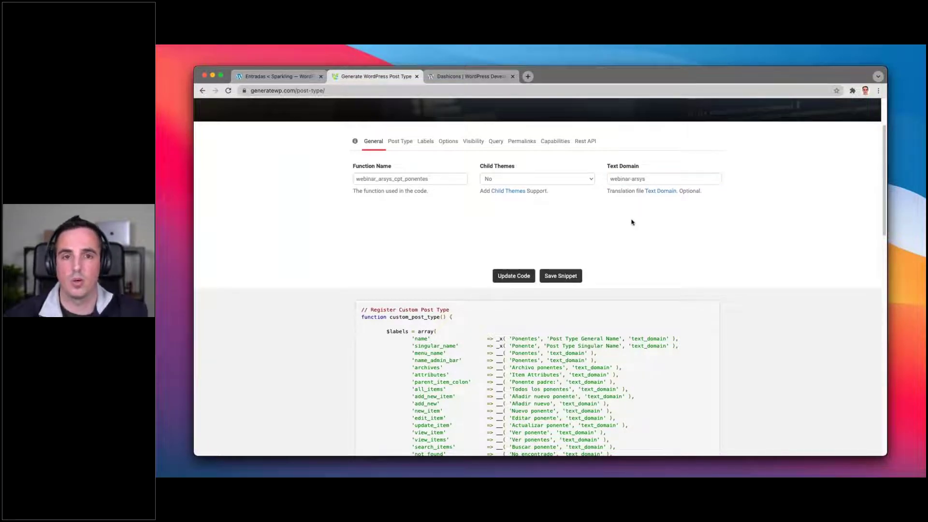
Update the generated code with the new function name and text domain, and review its labels, arguments and add_action line.
triple_click(536, 360)
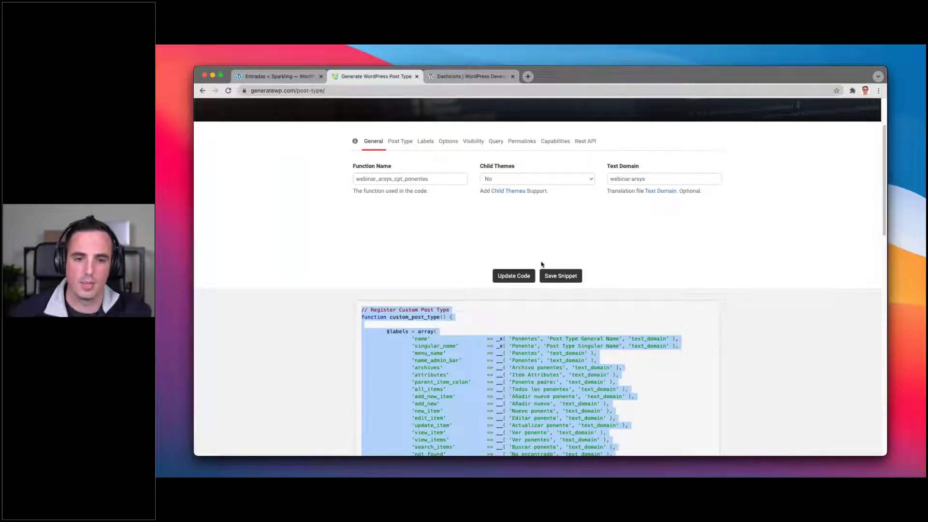
left_click(513, 272)
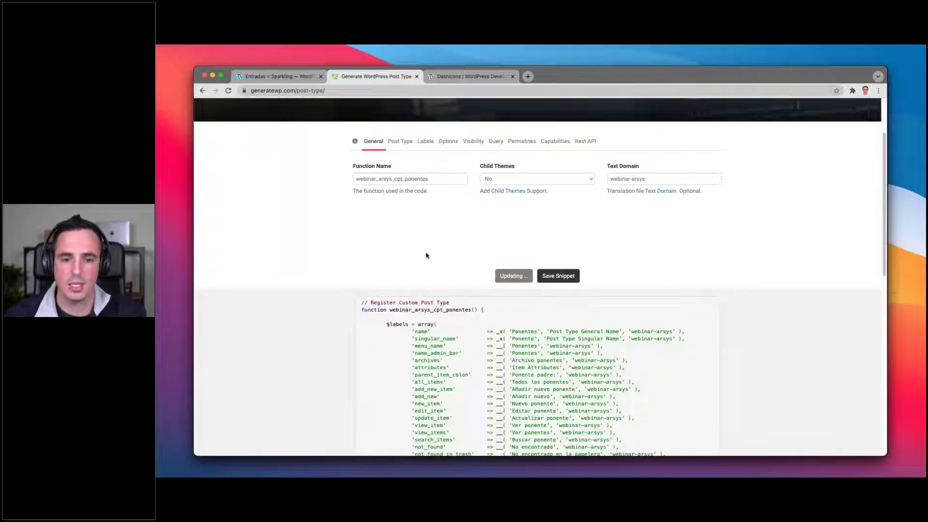
scroll(456, 274, "down", 1)
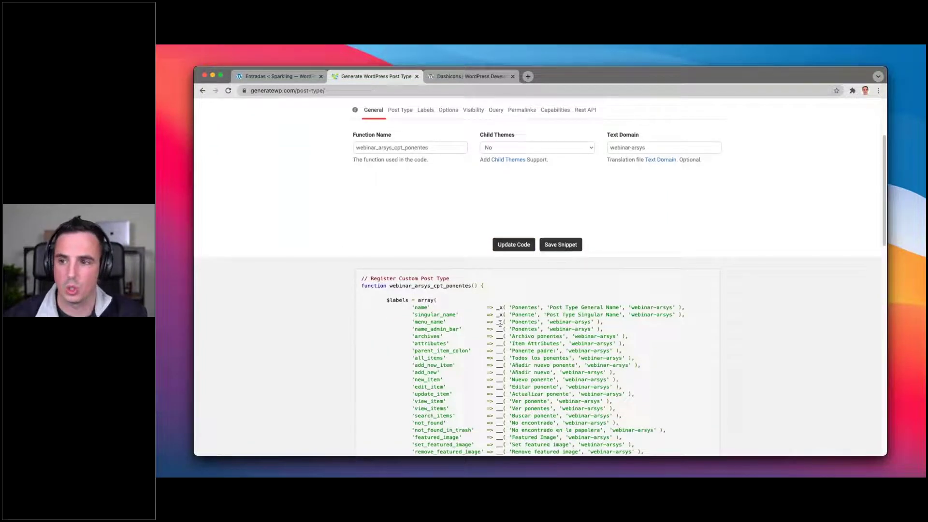
scroll(500, 324, "down", 10)
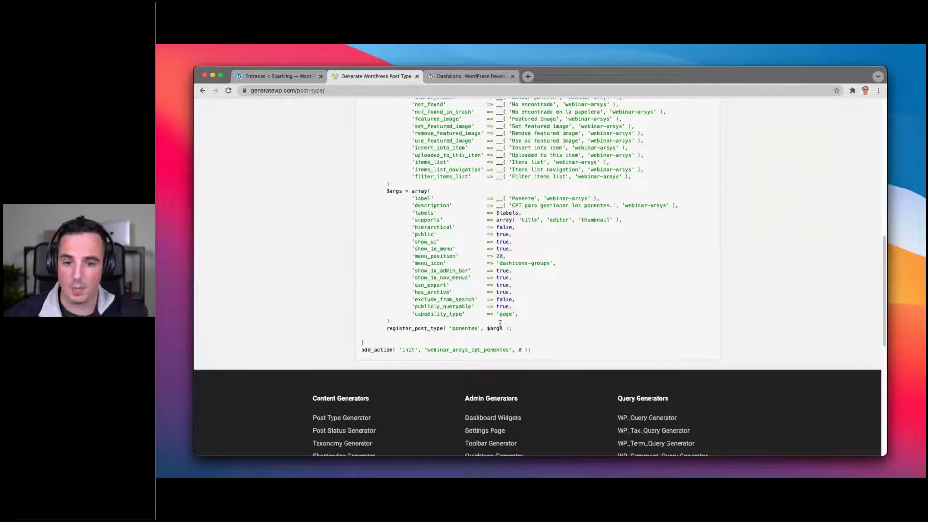
scroll(538, 266, "up", 2)
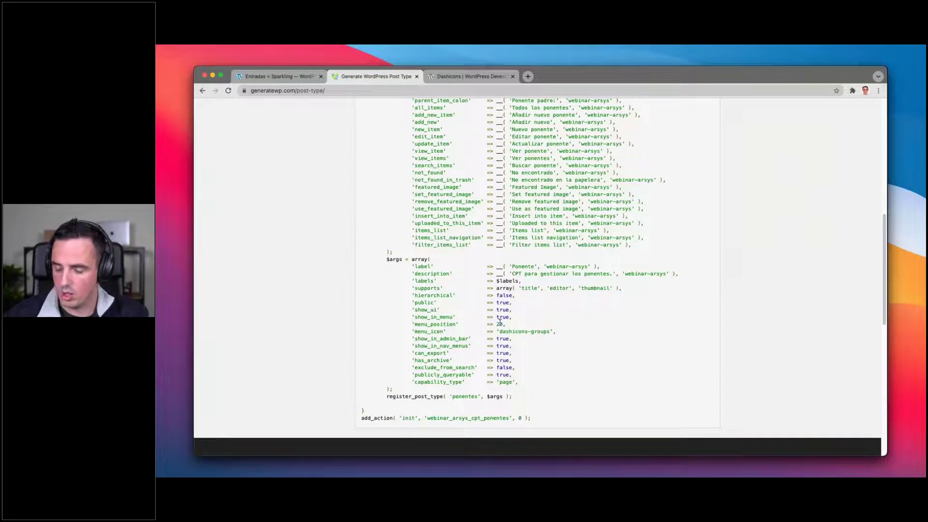
scroll(499, 323, "up", 3)
scroll(500, 321, "up", 2)
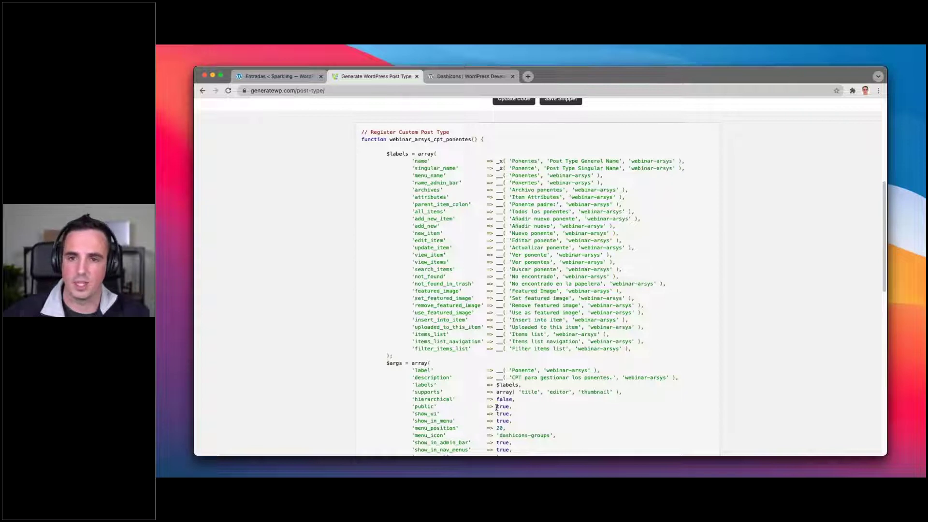
Switch to the WordPress admin of the Sparkling site and open the list of installed plugins.
left_click(296, 78)
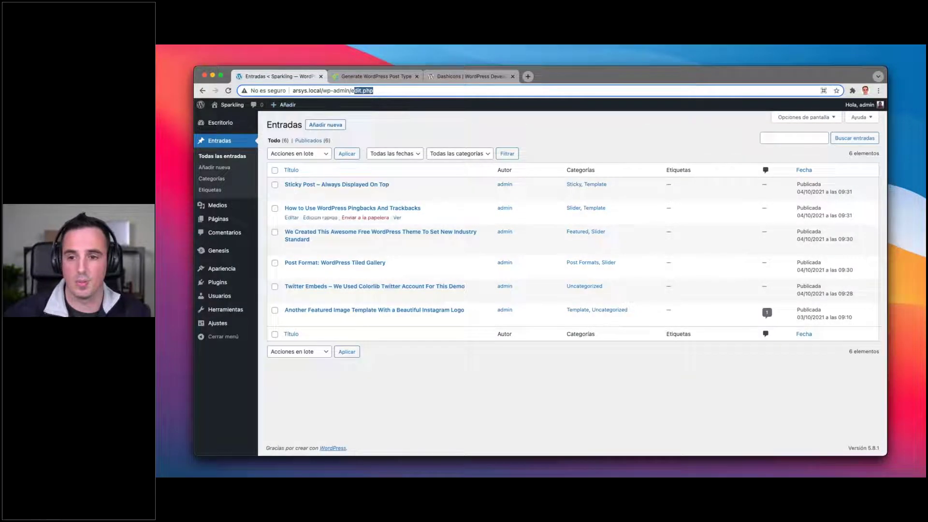
left_click(214, 283)
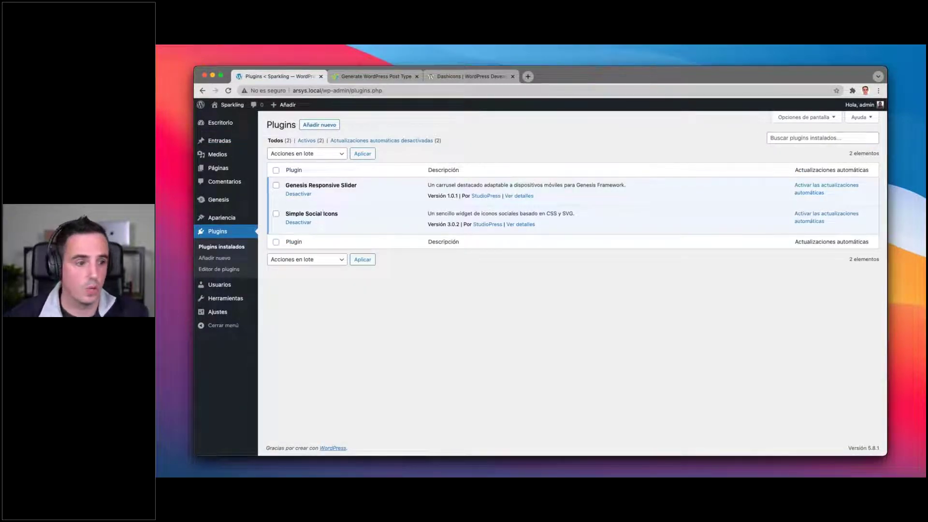
Switch from the browser to the Visual Studio Code window.
key("super+Tab")
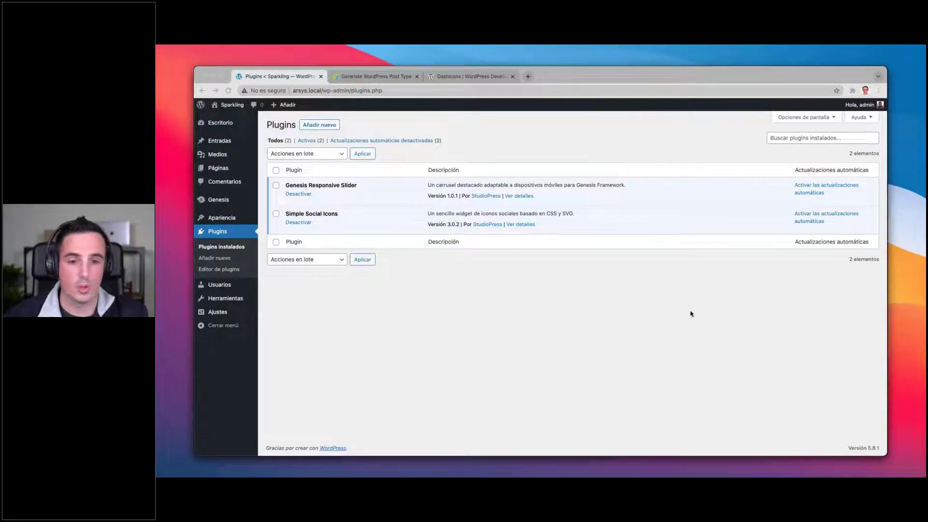
key("Tab")
key("Tab")
key("Tab")
key("Tab")
key("Tab")
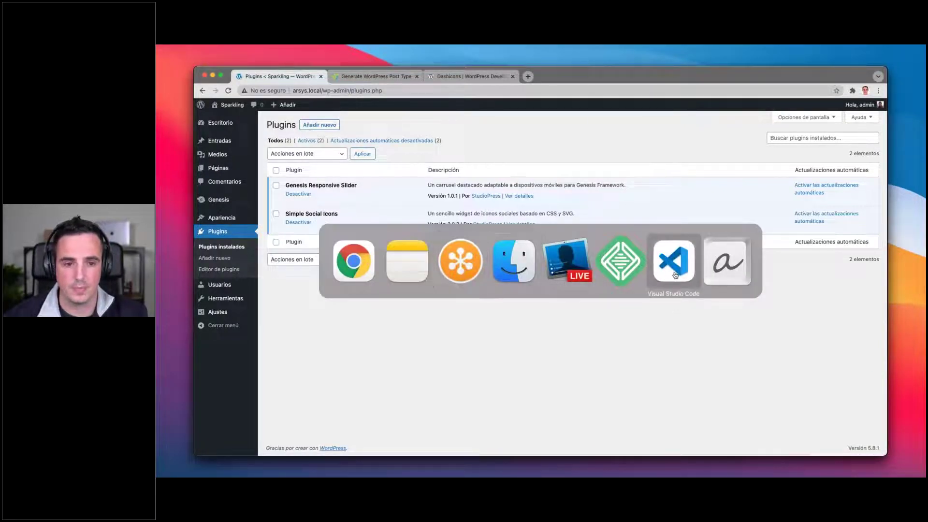
key("ctrl+Up")
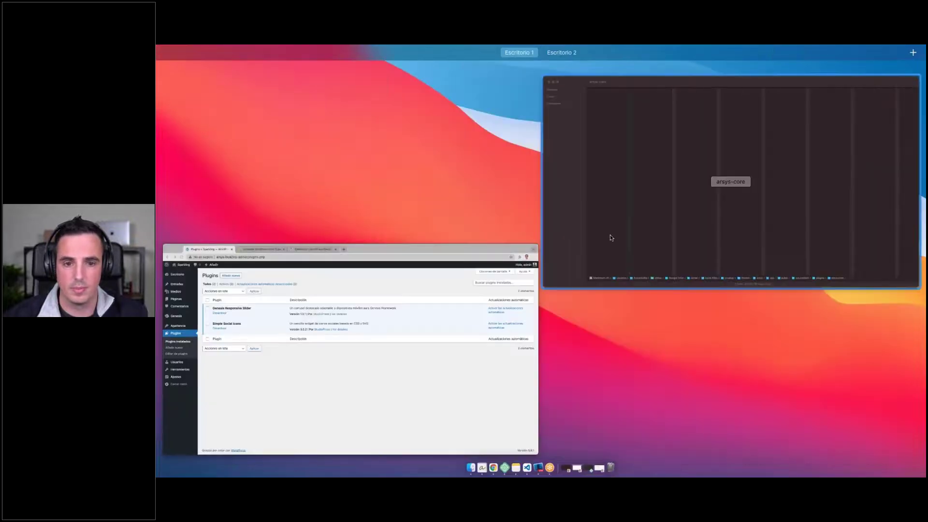
left_click(561, 187)
key("ctrl+Left")
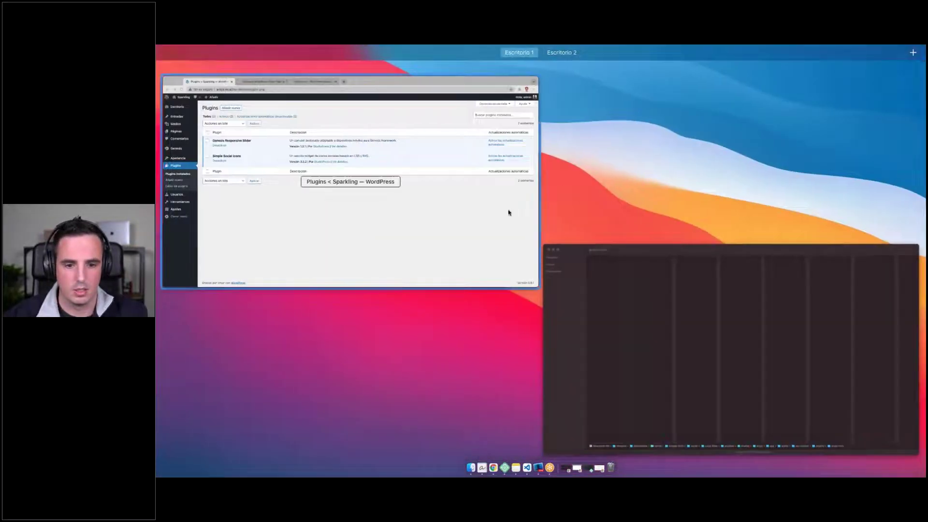
left_click(573, 276)
key("ctrl+Up")
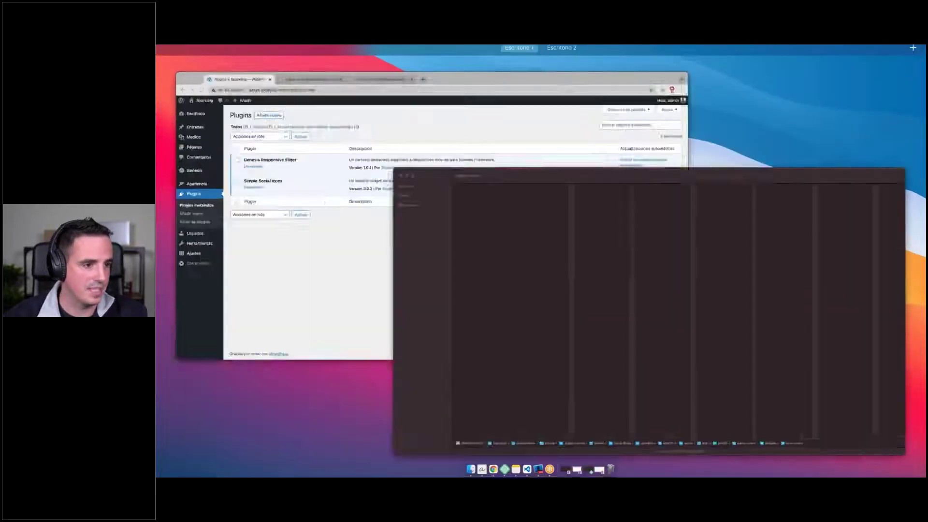
key("ctrl+Up")
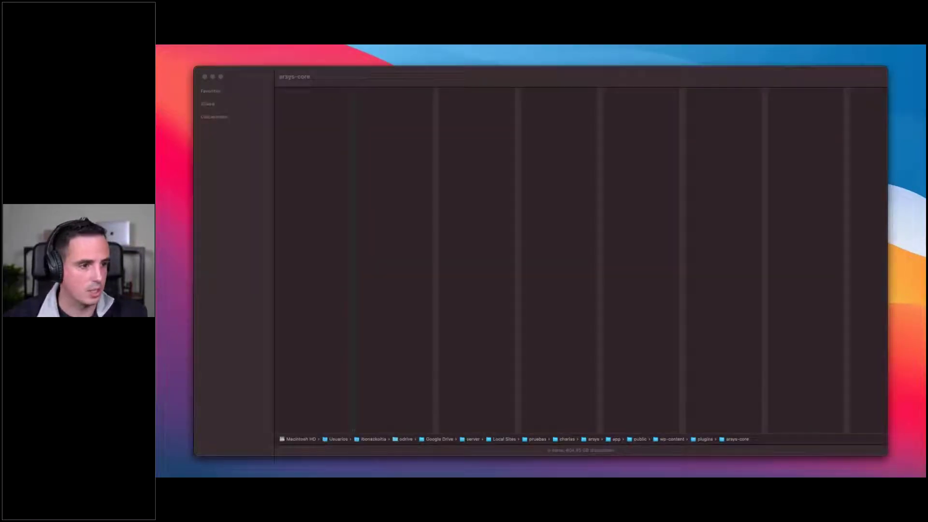
left_click(479, 200)
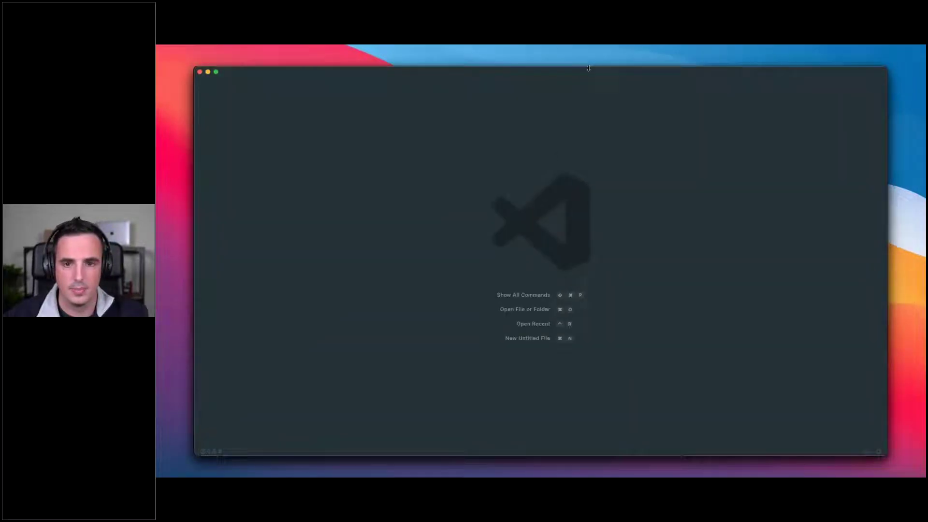
Locate the arsys-core folder under wp-content/plugins in Finder and open it as a project in Visual Studio Code.
key("super+Tab")
key("super+shift+Tab")
key("super+shift+Tab")
key("super+shift+Tab")
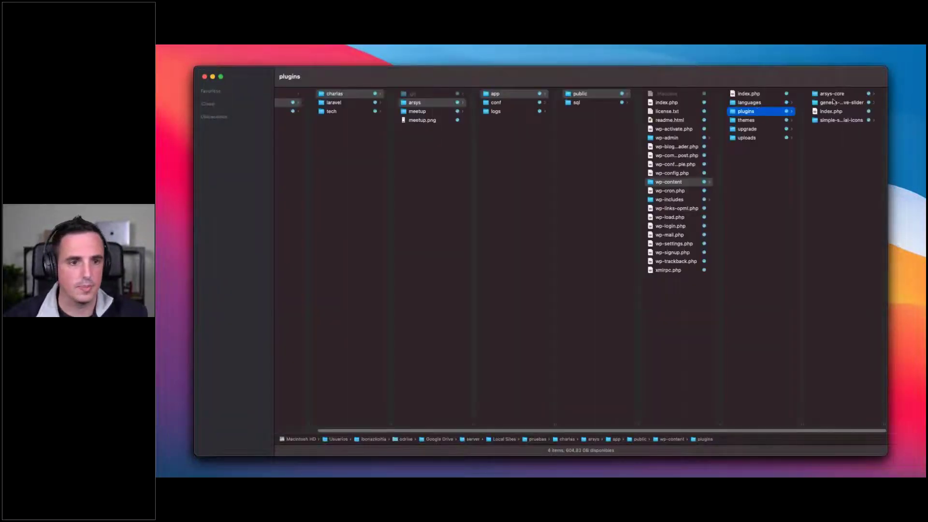
key("super+Tab")
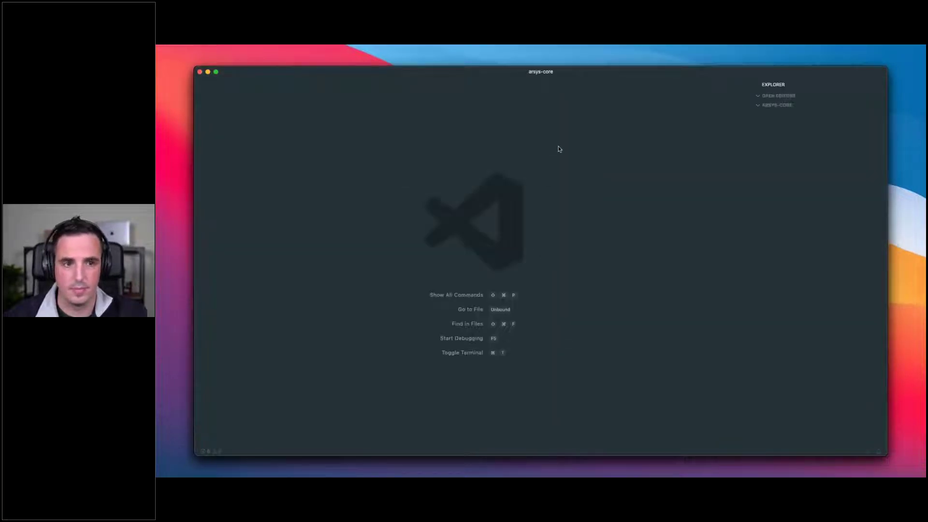
Check the contents of the arsys-core plugin folder in Finder and return to its project in Visual Studio Code.
key("super+Tab")
left_click(414, 266)
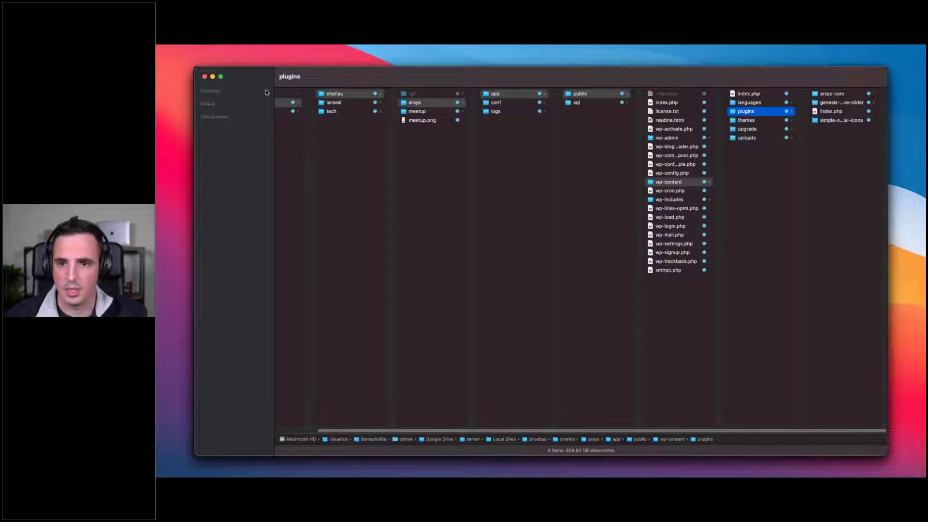
left_click(227, 348)
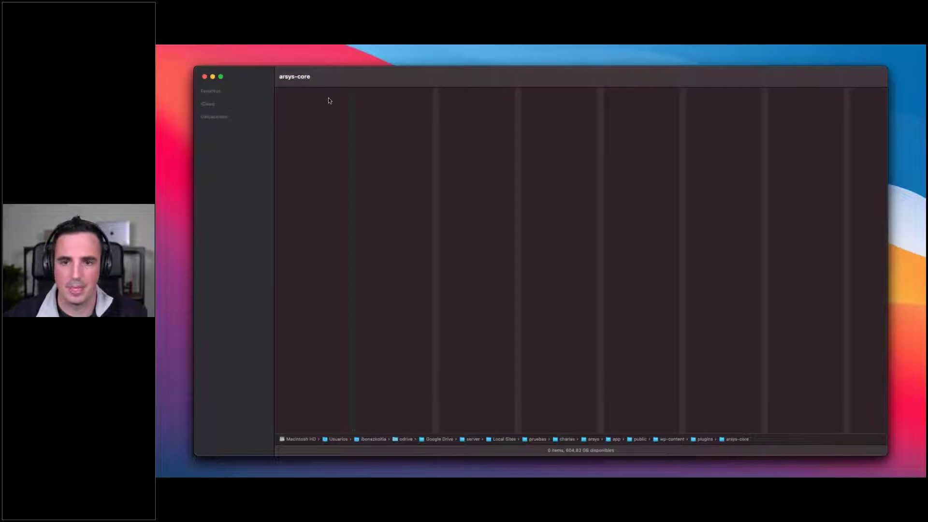
key("super+Tab")
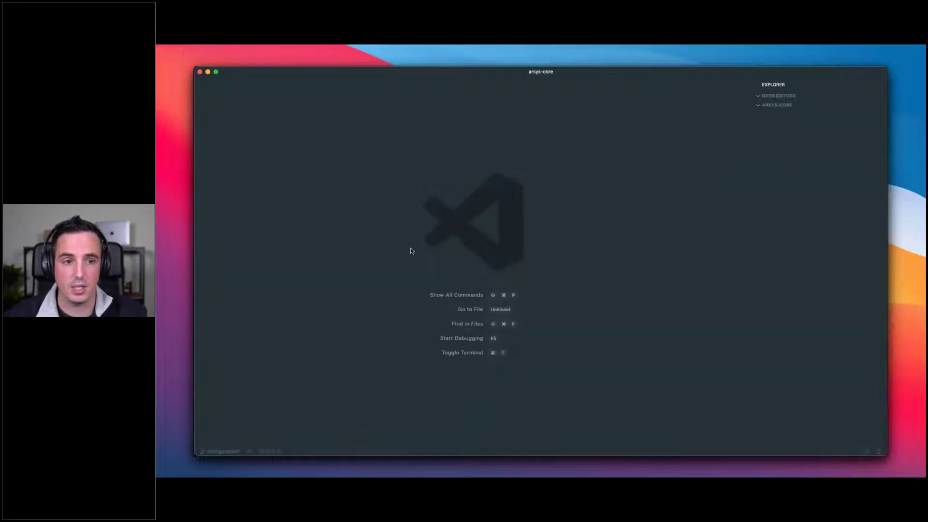
key("super+Tab")
key("super+Tab")
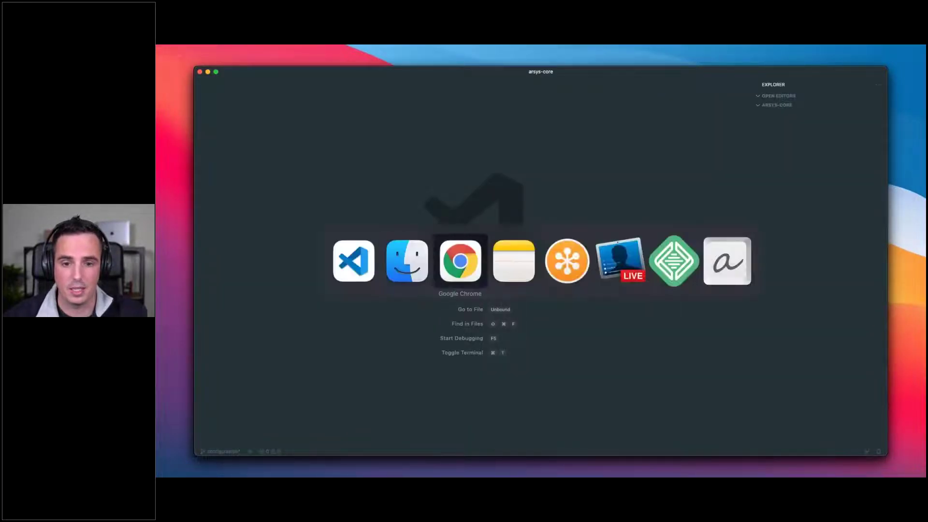
key("super+Tab")
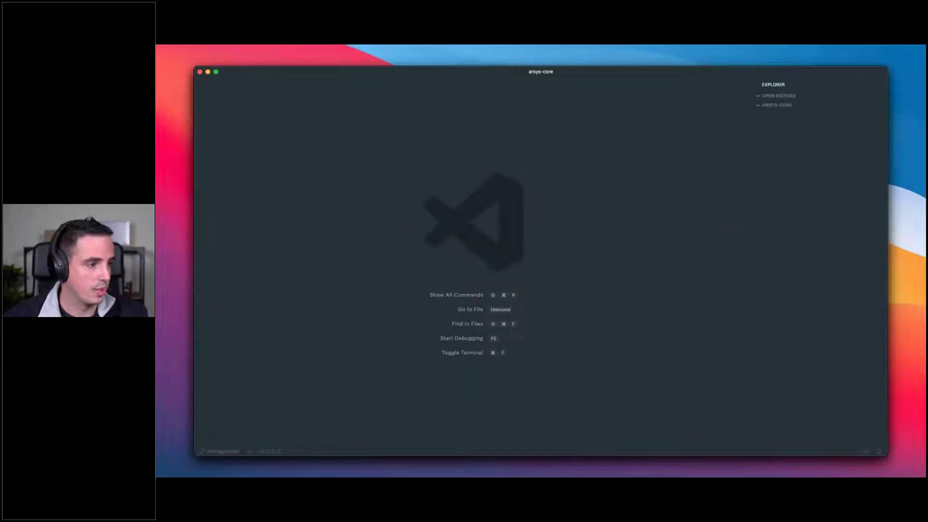
Create a new file named arsys-core.php in the root of the arsys-core project in Visual Studio Code.
key("super+Tab")
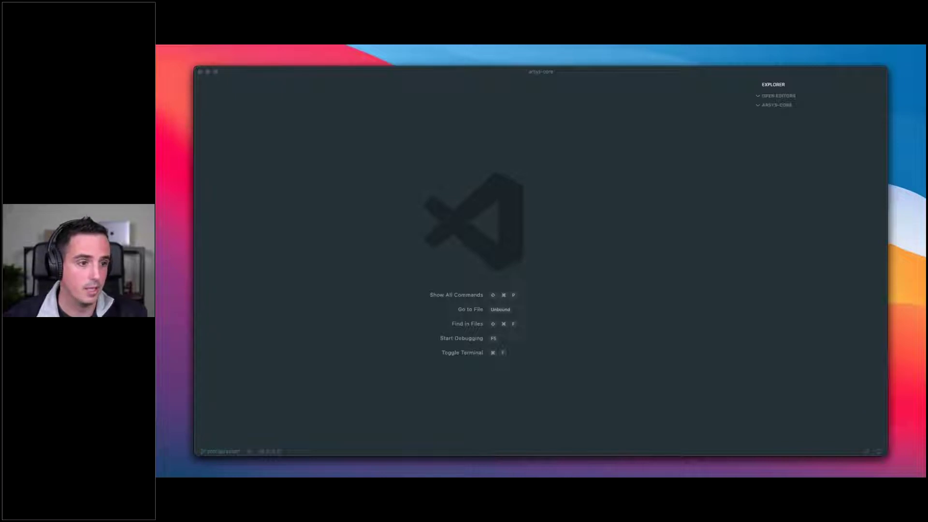
left_click(464, 128)
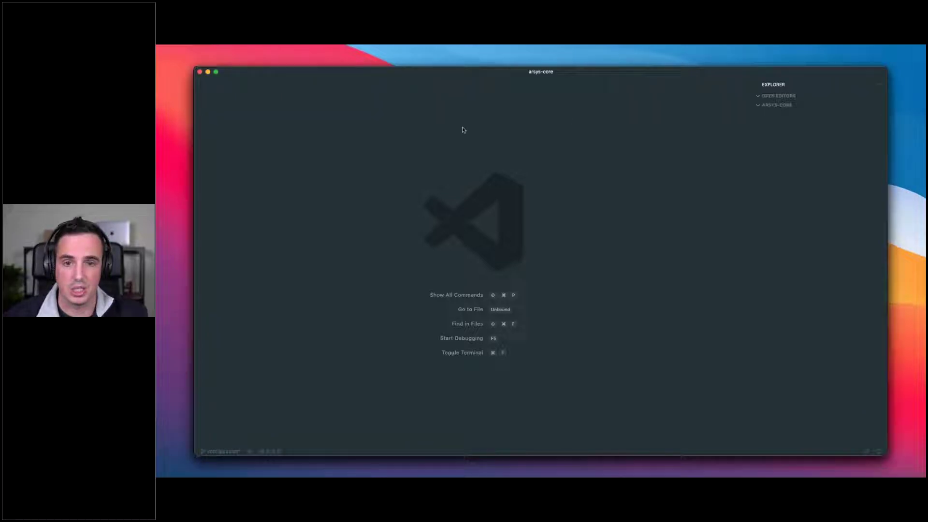
right_click(787, 107)
left_click(769, 127)
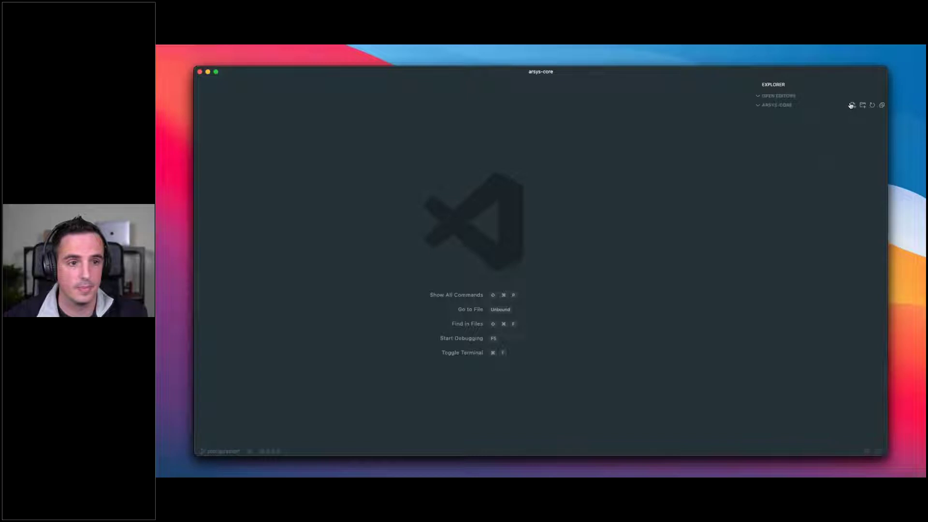
left_click(852, 105)
type("ars")
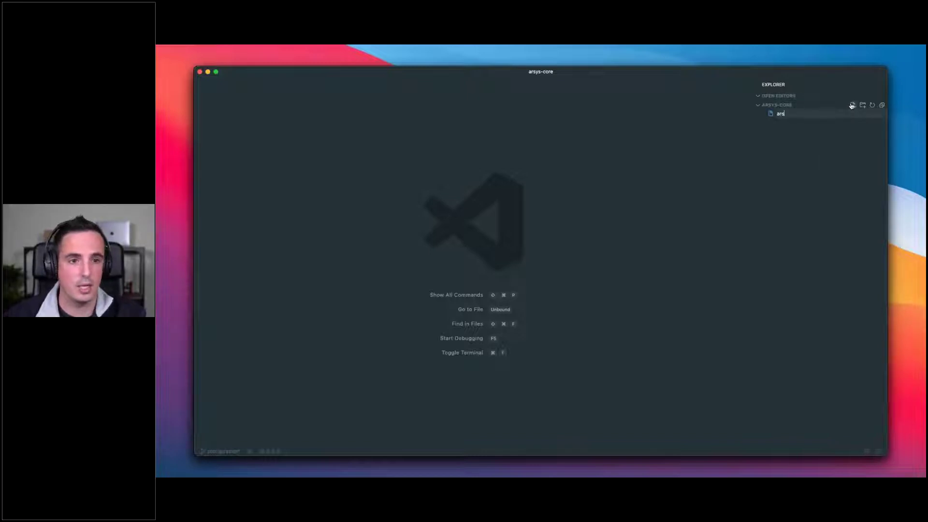
type("ys-core")
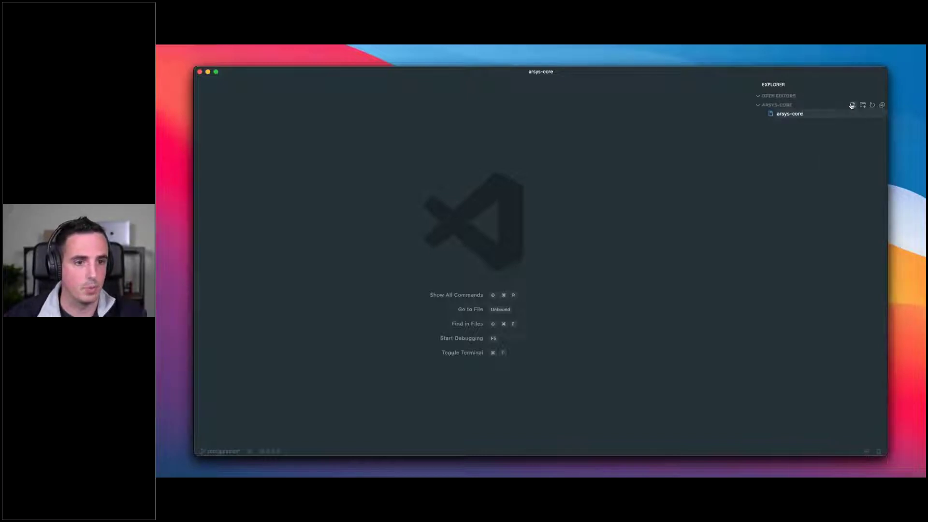
type(".php")
key("Return")
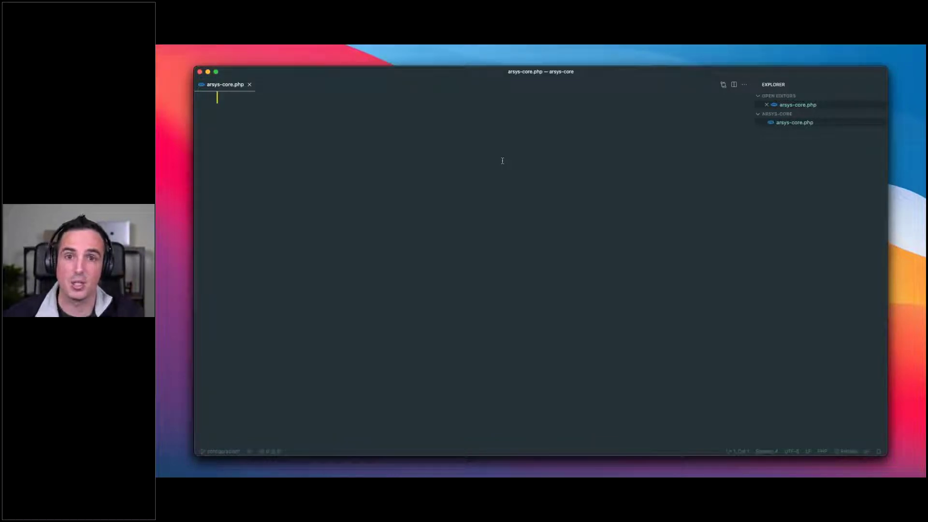
Add the "Arsys | Core Functionality" version 1.0.0 plugin header and the WPINC direct-access check to arsys-core.php, and save the file.
type("<?php /**  * Plugin Name: Arsys | Core Functionality  * Description: This contains all the site core functionality so that it is theme independent.  * Version: 1.0.0  *  * @package Webinar Arsys  * Author: Ibon Azkoitia  * Author URI: https://www.ibonazkoitia.com  */  // If this file is called directly, abort. if (! defined('WPINC')) {     die; }")
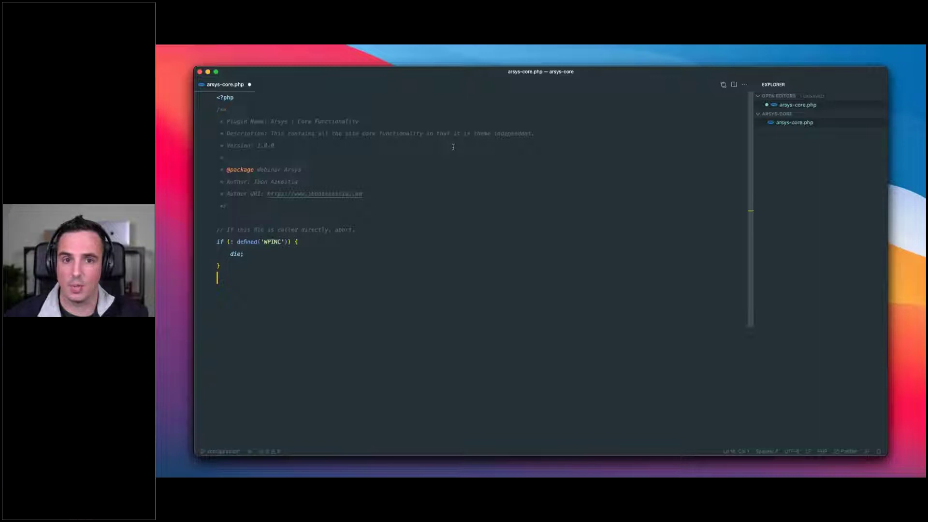
scroll(379, 257, "down", 2)
scroll(330, 257, "up", 2)
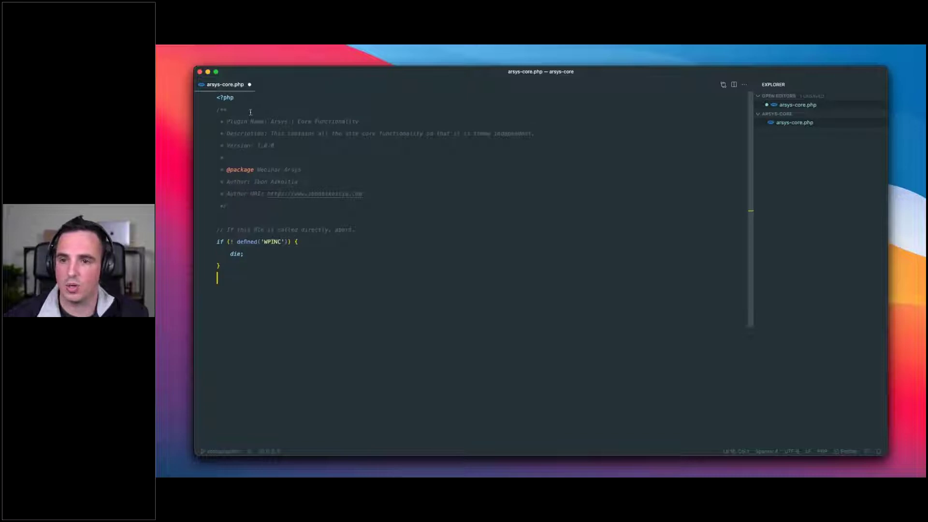
left_click_drag(226, 122, 364, 121)
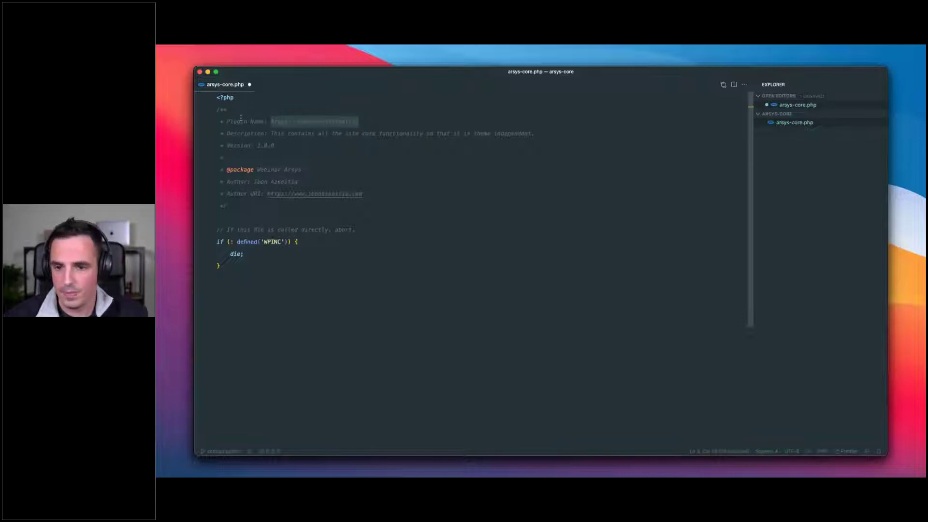
left_click_drag(232, 267, 216, 229)
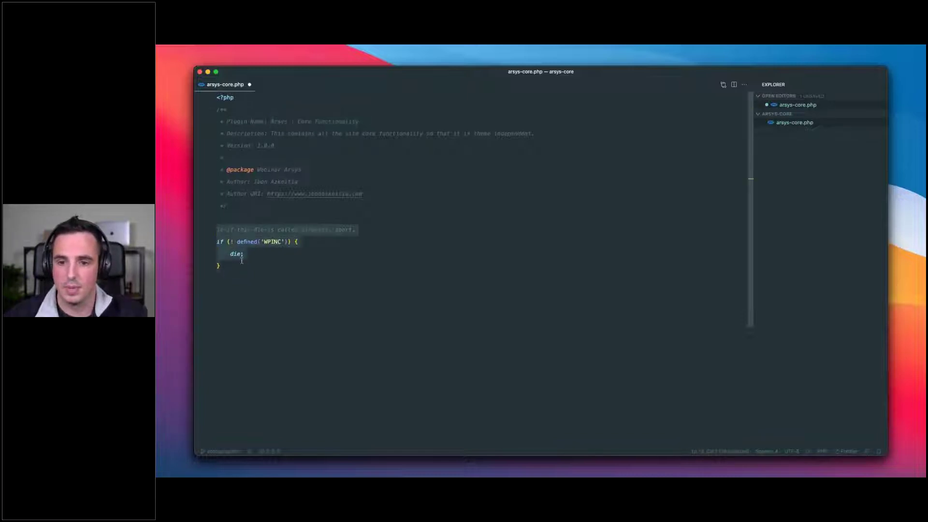
left_click(225, 266)
key("super+s")
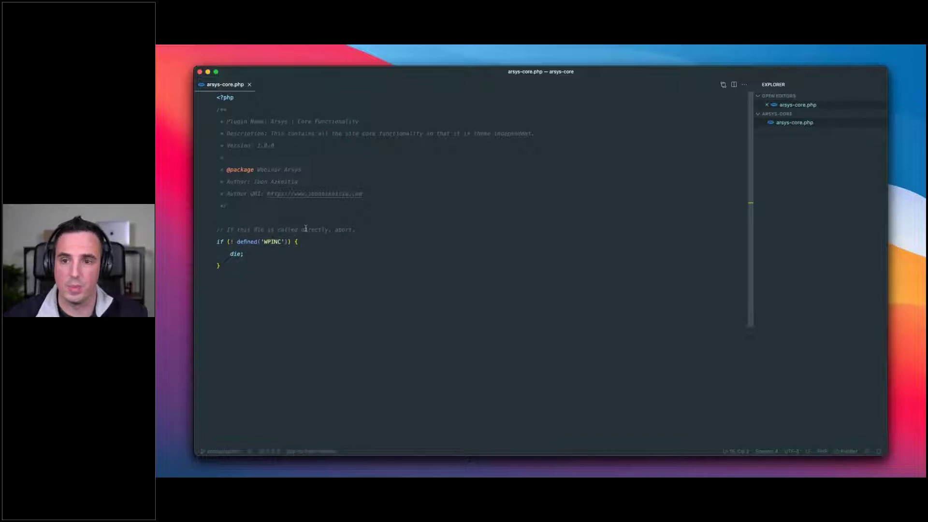
Switch to the WordPress admin in the browser, reload the installed plugins list and activate the Arsys | Core Functionality plugin.
key("super+Tab")
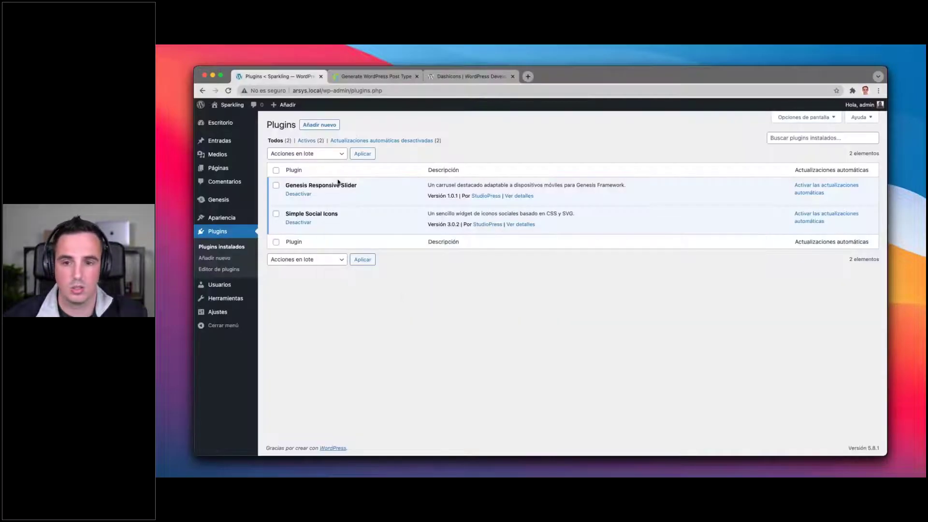
key("super+r")
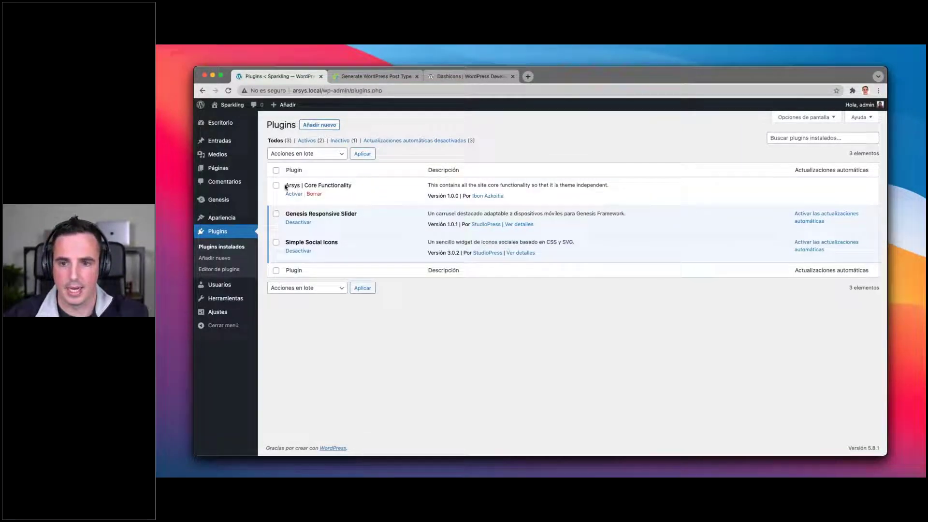
left_click_drag(287, 185, 353, 185)
left_click_drag(430, 185, 580, 185)
left_click(448, 196)
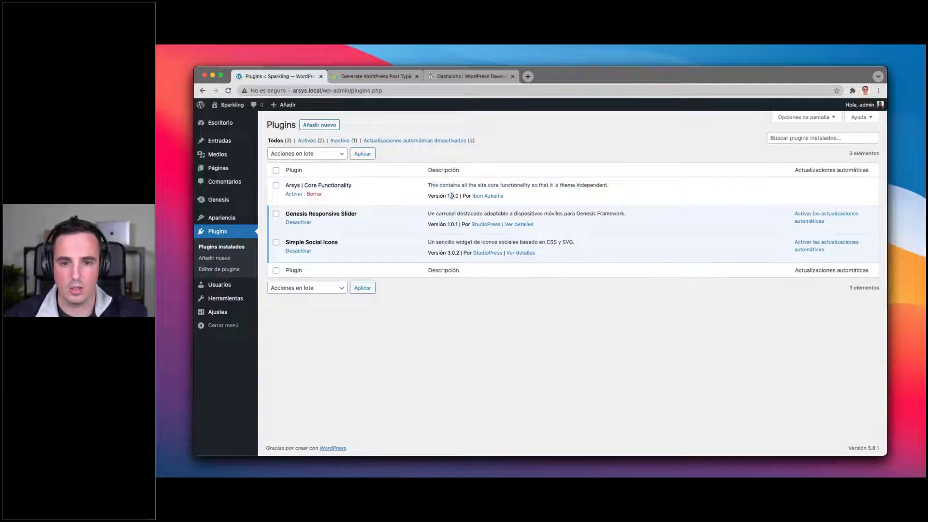
left_click(295, 194)
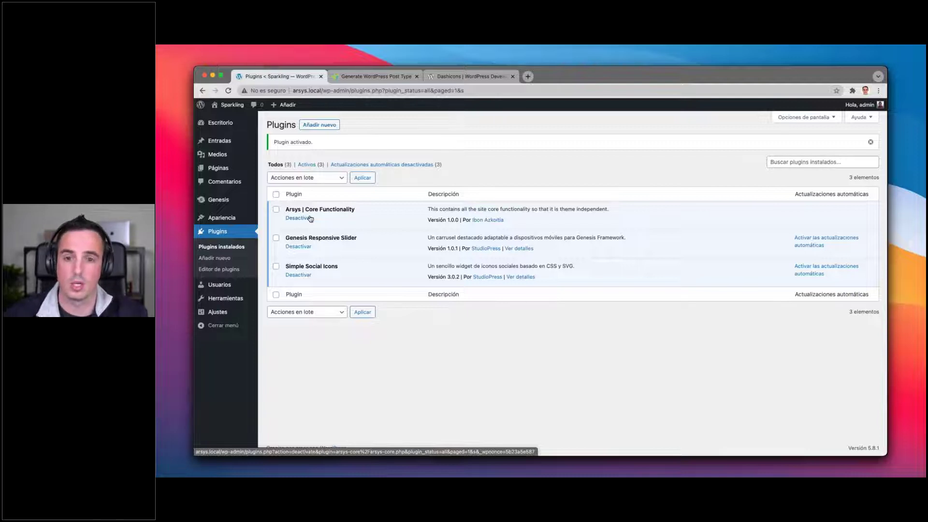
Review the plugin header comment in Visual Studio Code, and deactivate the Arsys | Core Functionality plugin in the WordPress admin.
key("super+Tab")
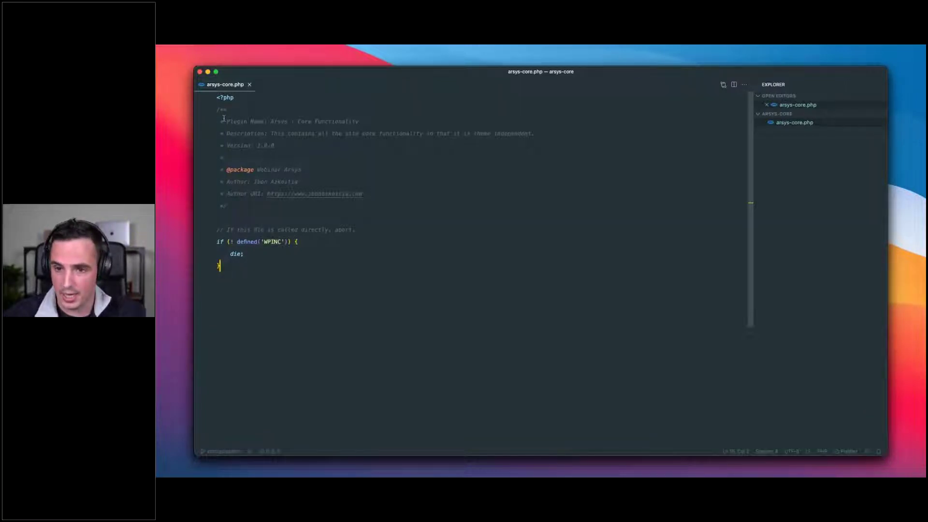
left_click_drag(223, 118, 313, 214)
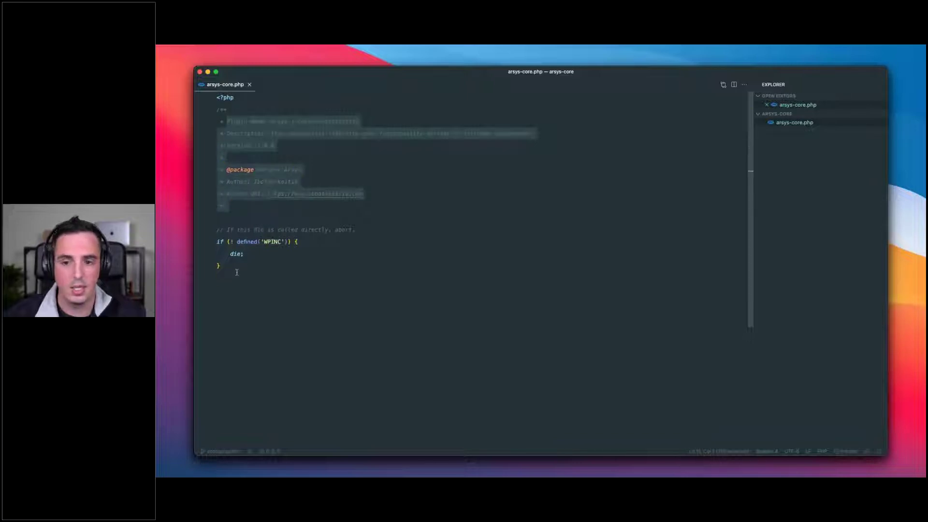
left_click(238, 297)
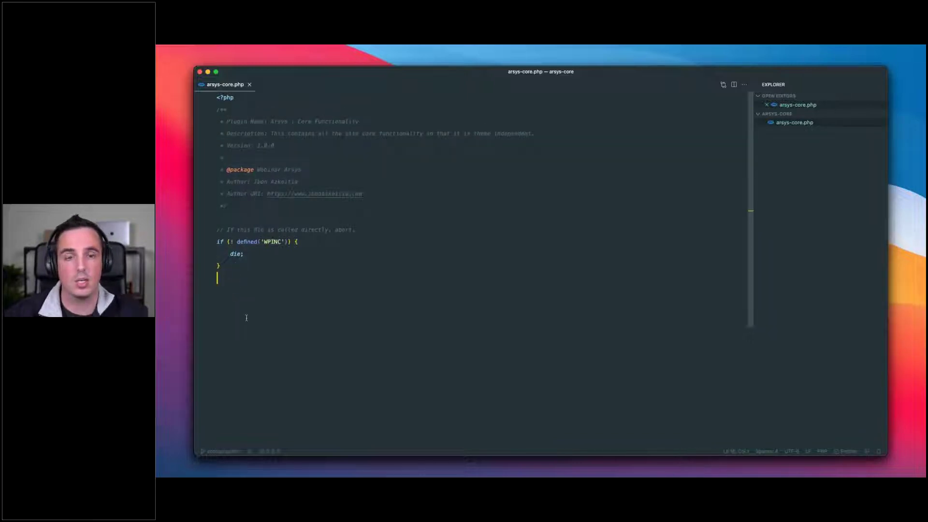
key("super+Tab")
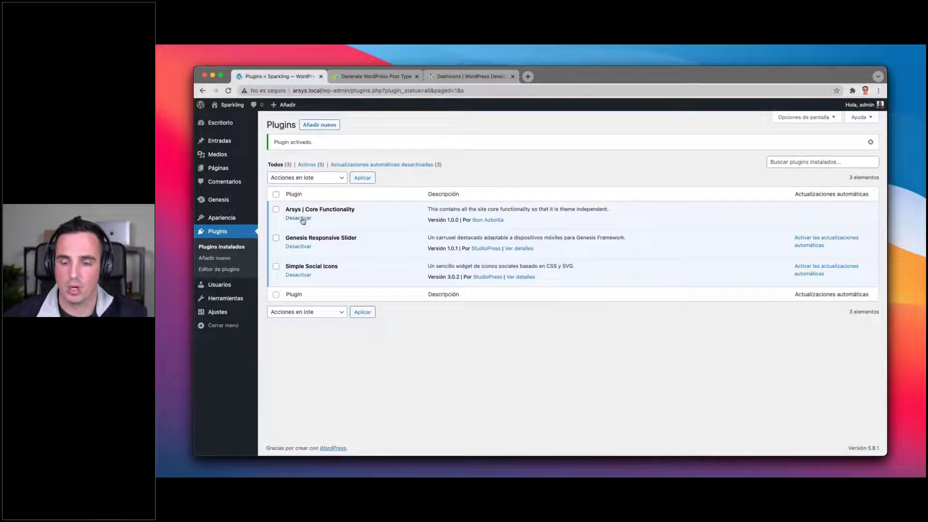
left_click(303, 218)
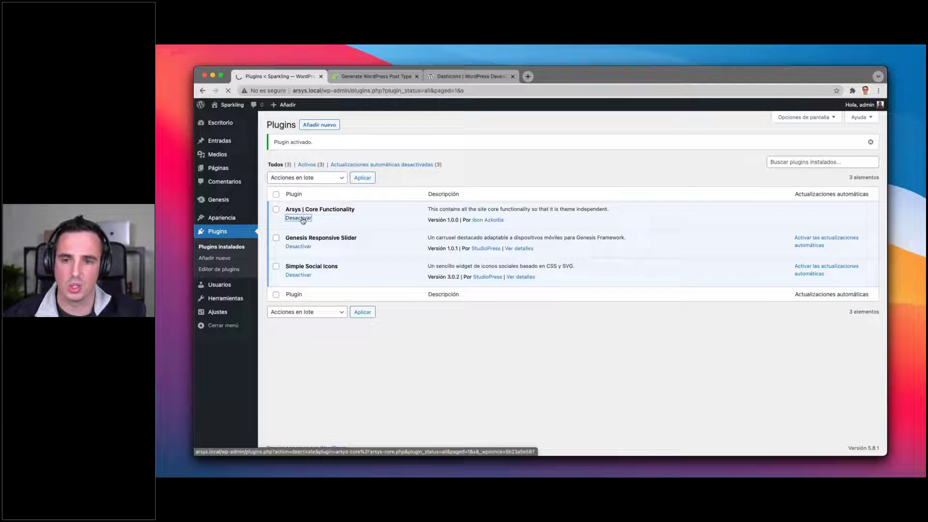
Return to Visual Studio Code and look over the header and WPINC check in arsys-core.php.
key("super+Tab")
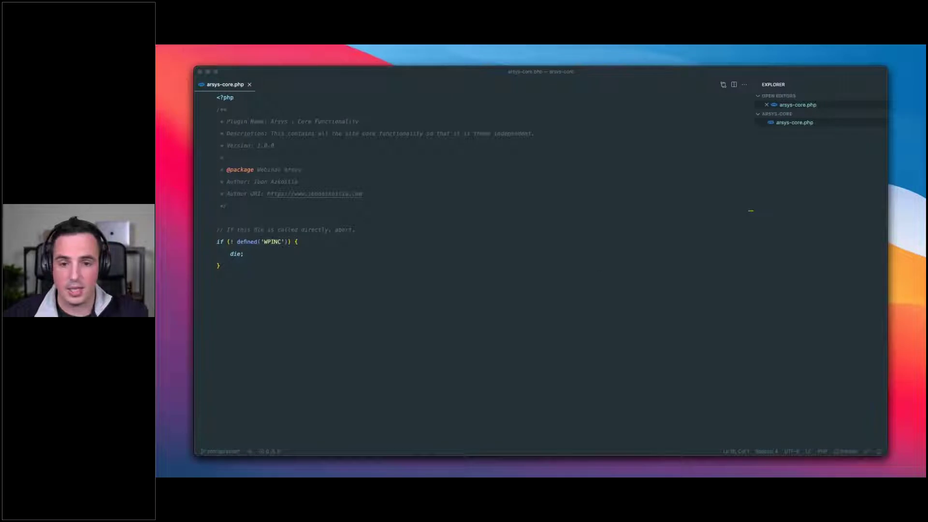
left_click(216, 273)
scroll(215, 274, "down", 2)
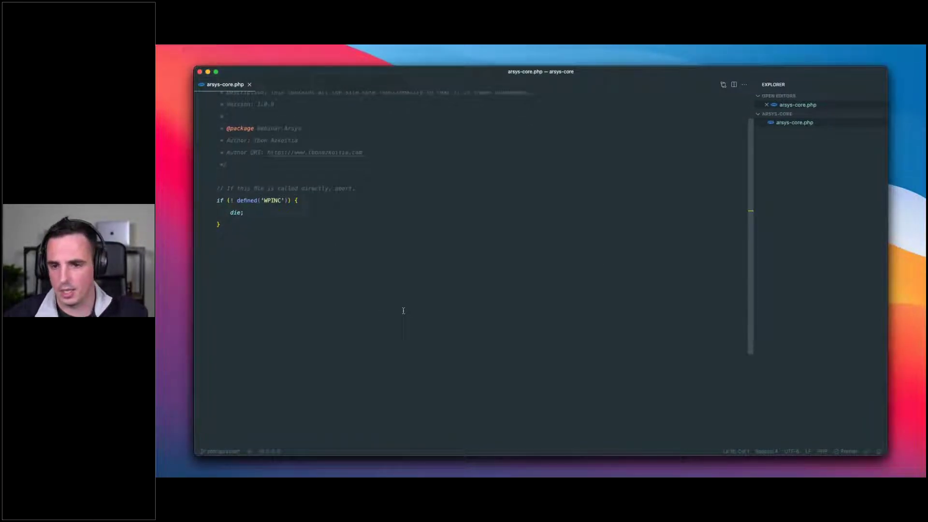
scroll(402, 310, "down", 2)
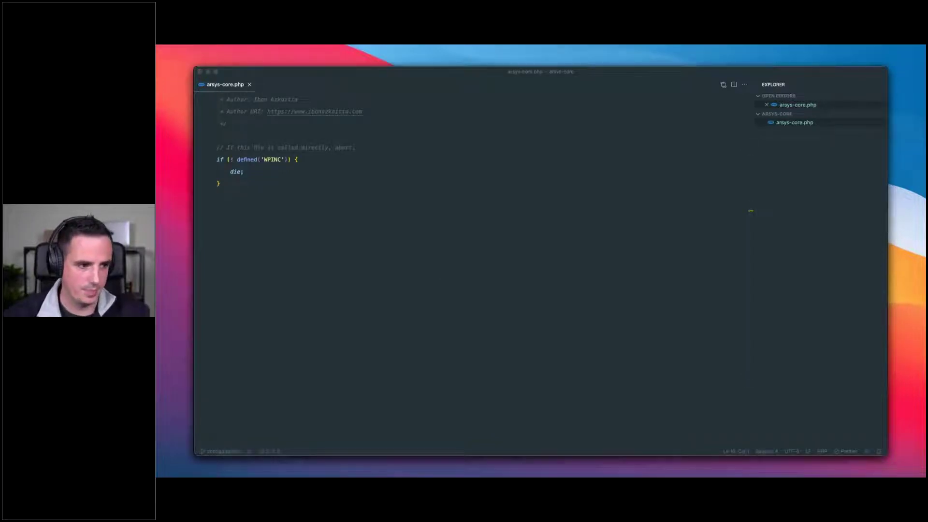
scroll(341, 249, "up", 5)
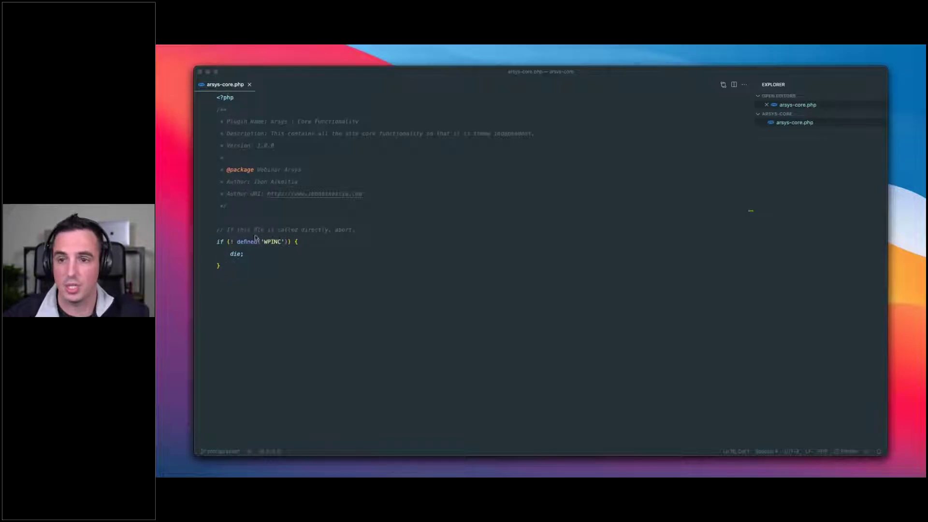
left_click(250, 265)
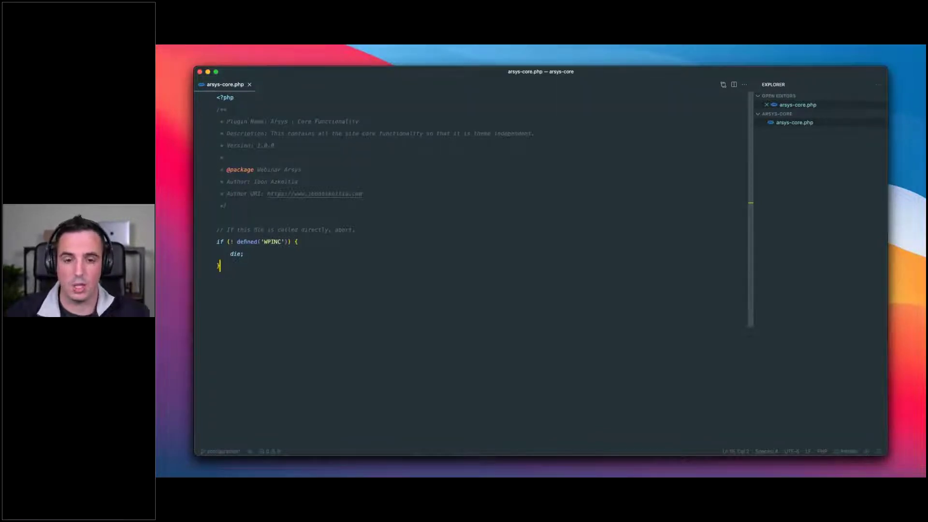
Switch to the browser, open the Sparkling site's front end in a new tab and review the generated ponentes post type code on GenerateWP.
key("super+Tab")
left_click(227, 116)
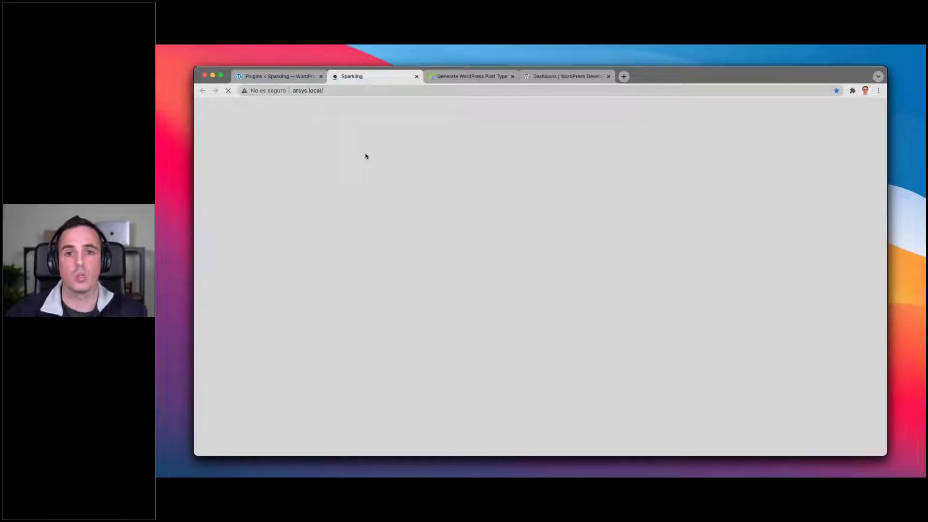
left_click(441, 75)
scroll(537, 277, "down", 1)
scroll(510, 292, "down", 5)
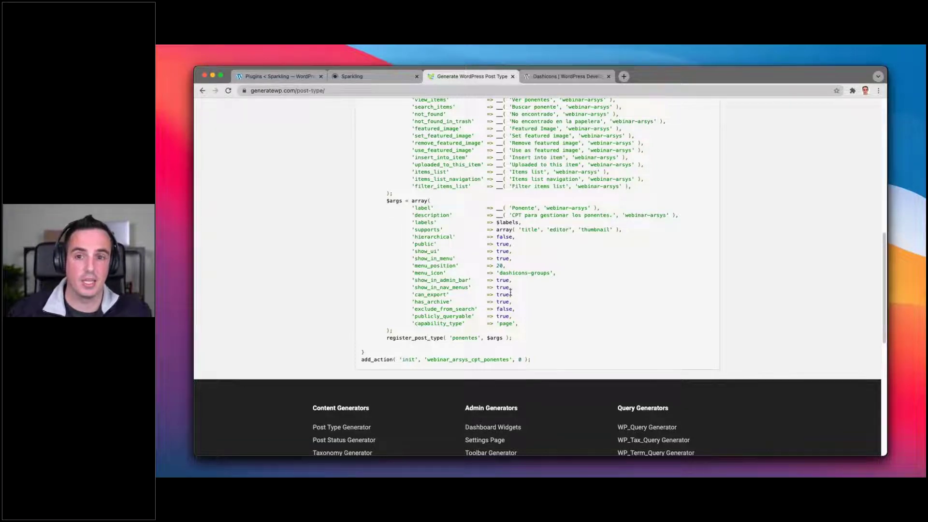
Close the Sparkling front-end tab and reopen the site in a new tab from the WordPress plugins page.
left_click(292, 76)
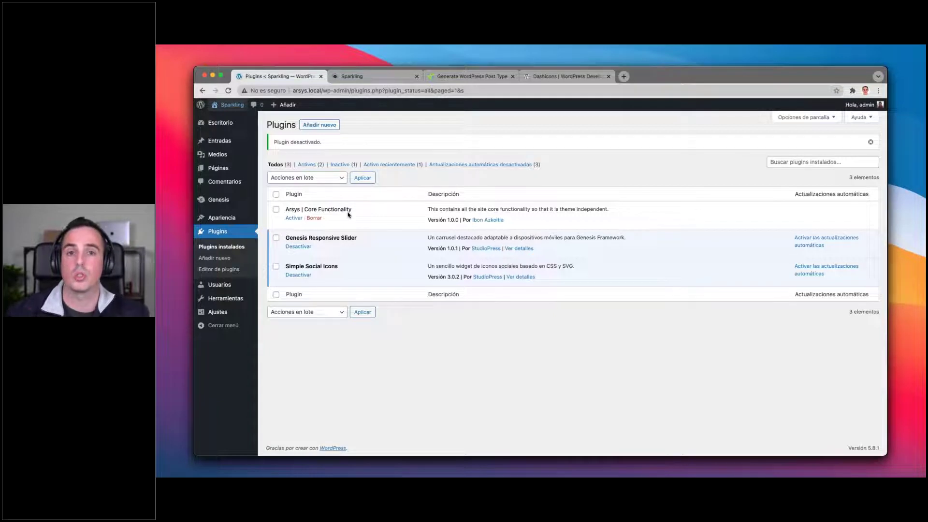
left_click(387, 78)
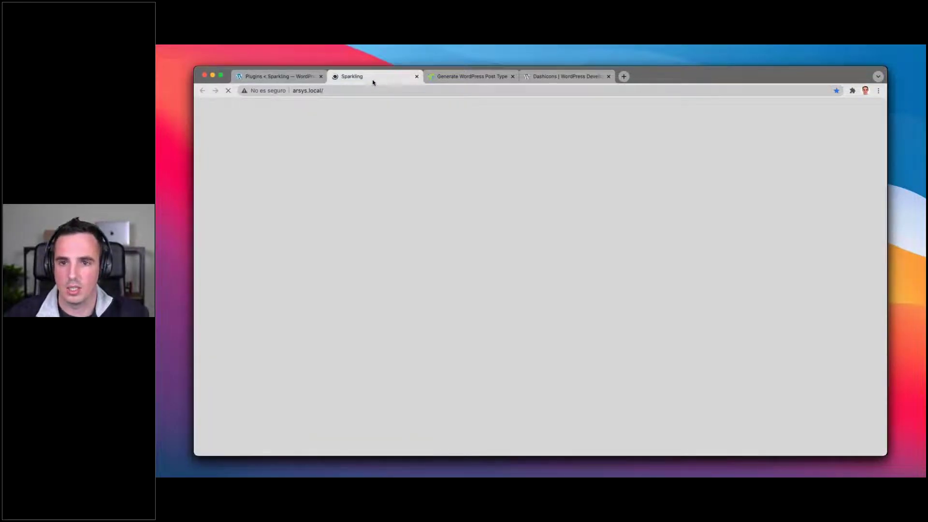
key("super+w")
left_click(271, 77)
left_click(228, 105, "super")
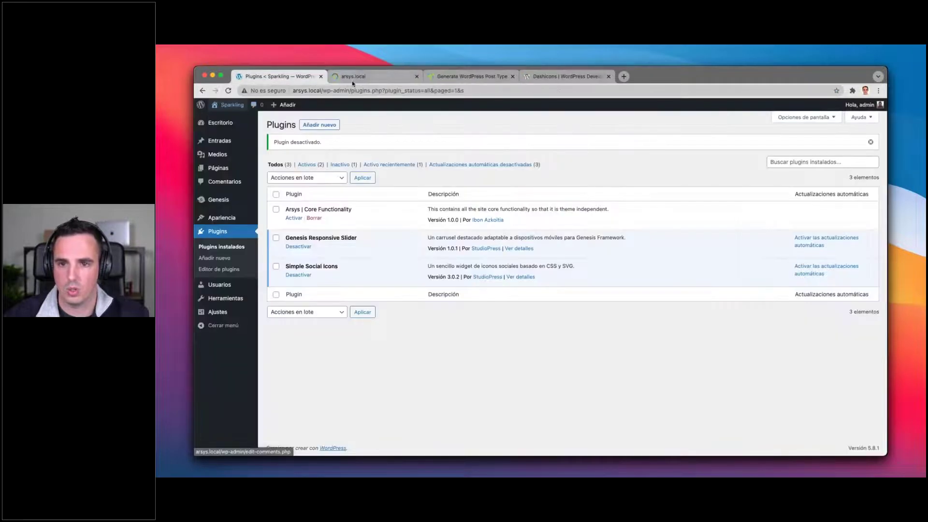
left_click(358, 78)
In Visual Studio Code, add a "// CPTs" comment and a require_once for inc/cpt/class-arsys-cpt-ponentes.php via plugin_dir_path(__FILE__) below the WPINC check.
key("super+Tab")
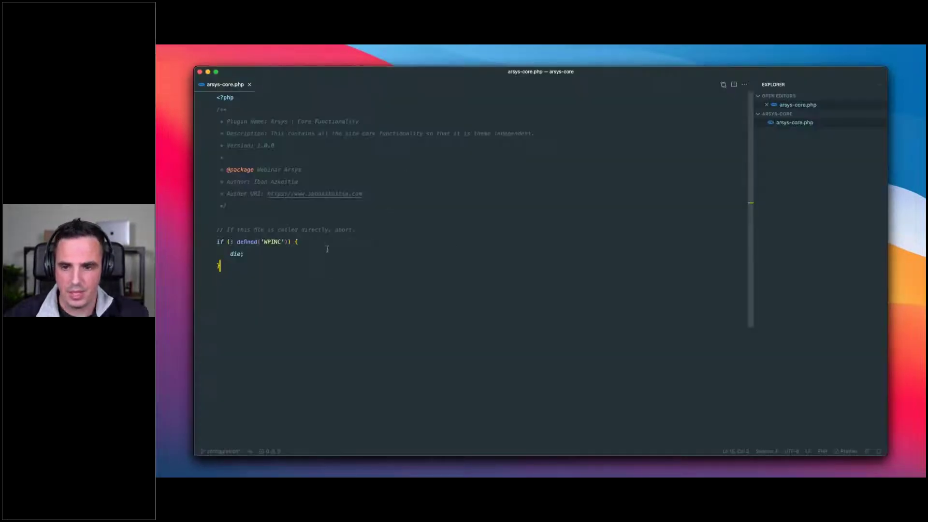
key("super+Tab")
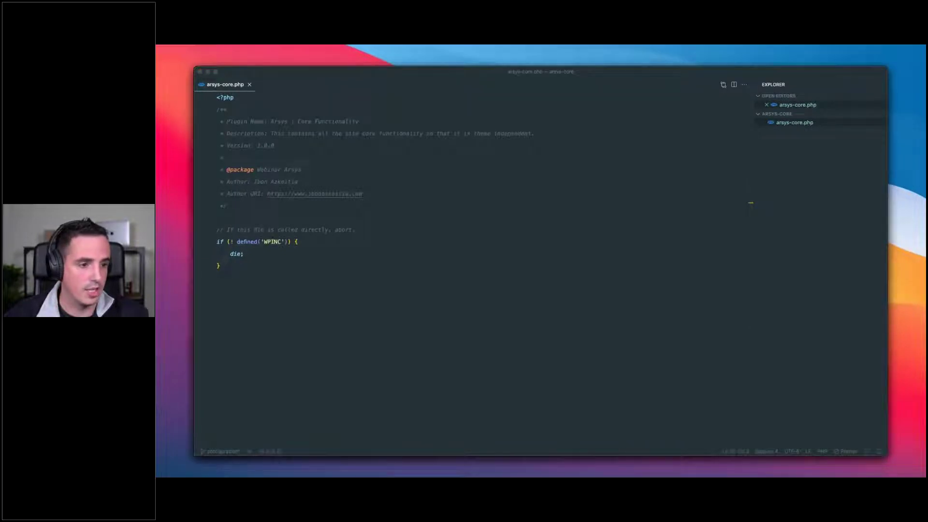
left_click(248, 277)
key("Return")
key("Return")
type("require_once plugin_dir_path(__FILE__) . 'inc/cpt/class-arsys-cpt-ponentes.php';")
key("Up")
key("Up")
type("// CPTs")
Insert a "// Taxonomies" comment followed by an empty line above the CPTs comment in arsys-core.php.
key("shift+Home")
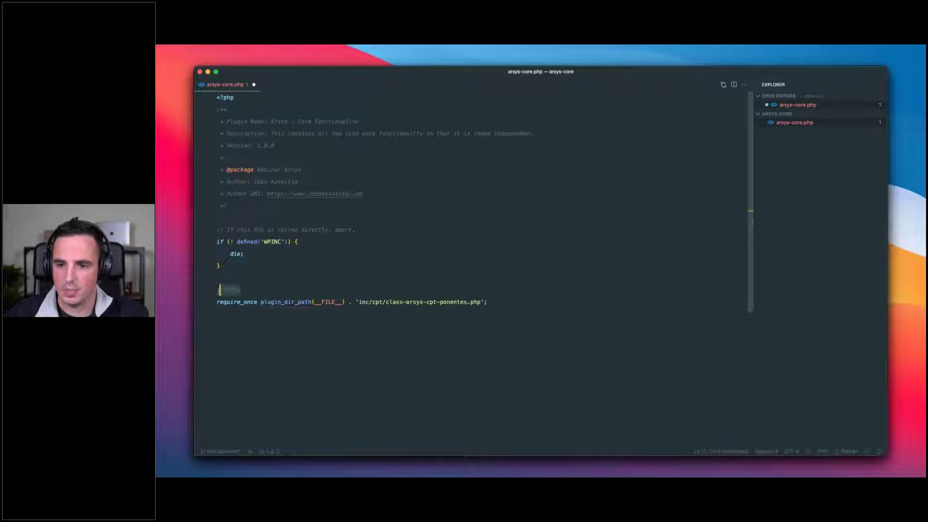
key("Left")
key("Return")
key("Up")
type("/")
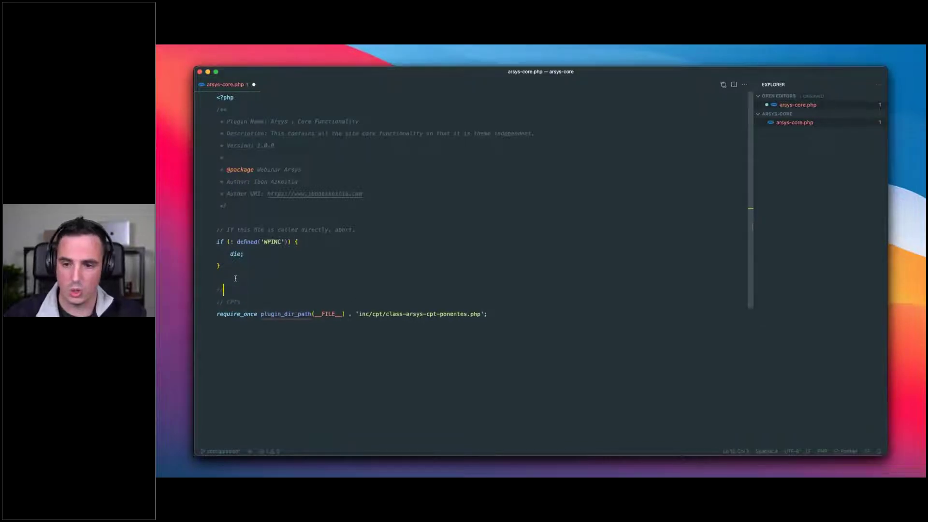
type("/ F")
type("axonomies")
key("Return")
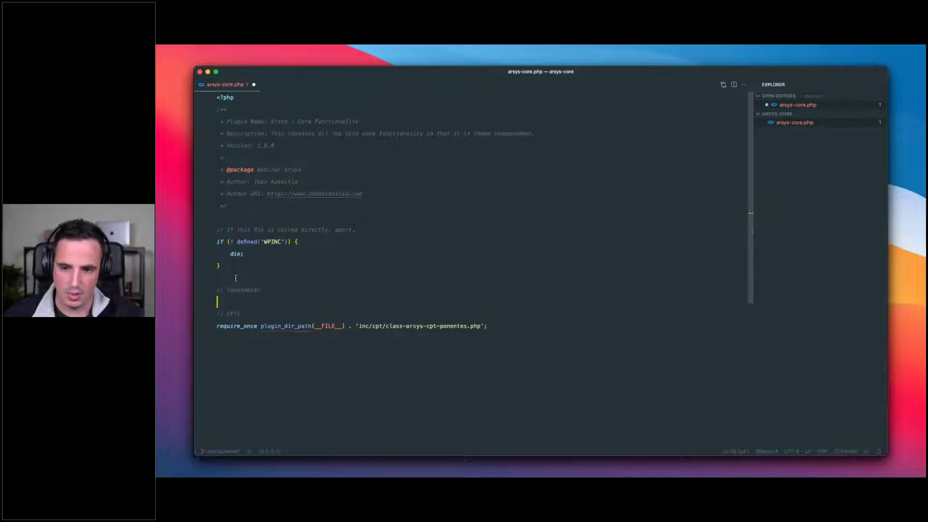
Add a "// Blocks" comment on the empty line between the Taxonomies and CPTs comments.
type("// Blogpo")
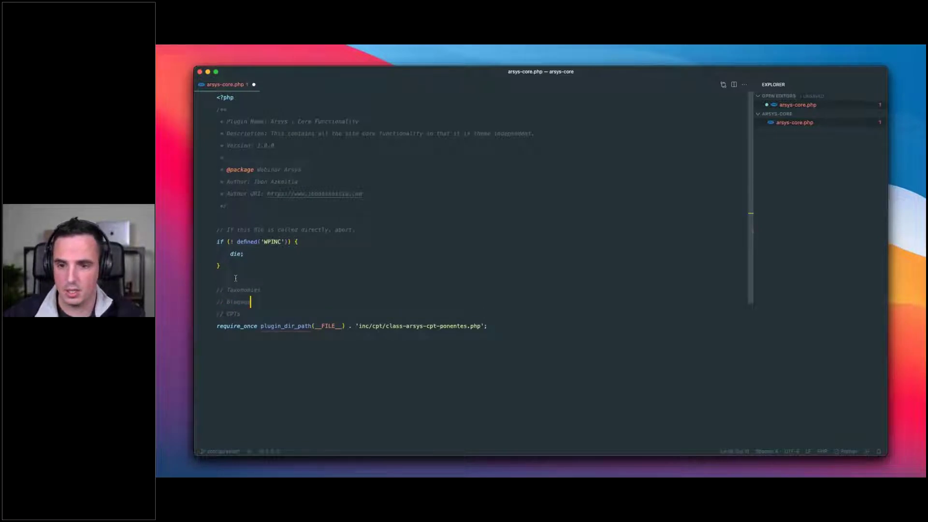
key("BackSpace")
type("cks")
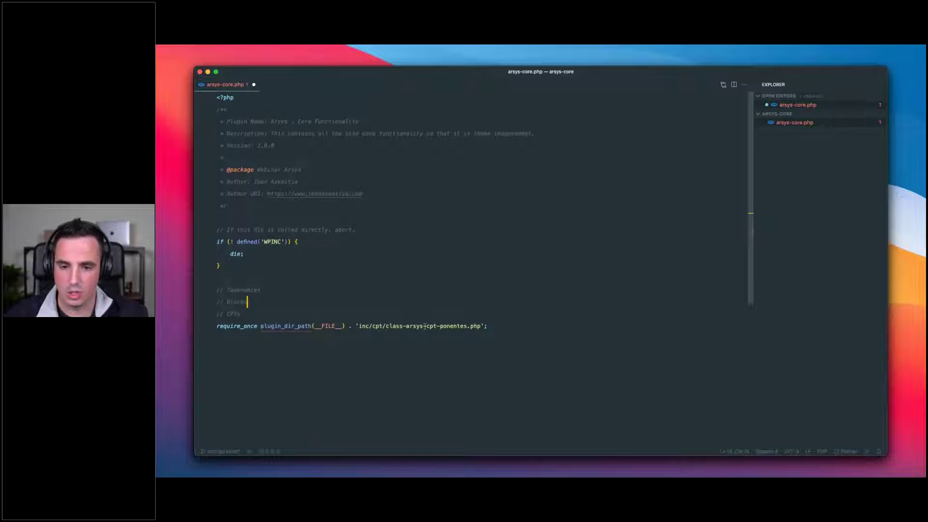
Delete the Taxonomies and Blocks comment lines above the CPTs comment in arsys-core.php.
key("shift+Up")
key("shift+Up")
key("BackSpace")
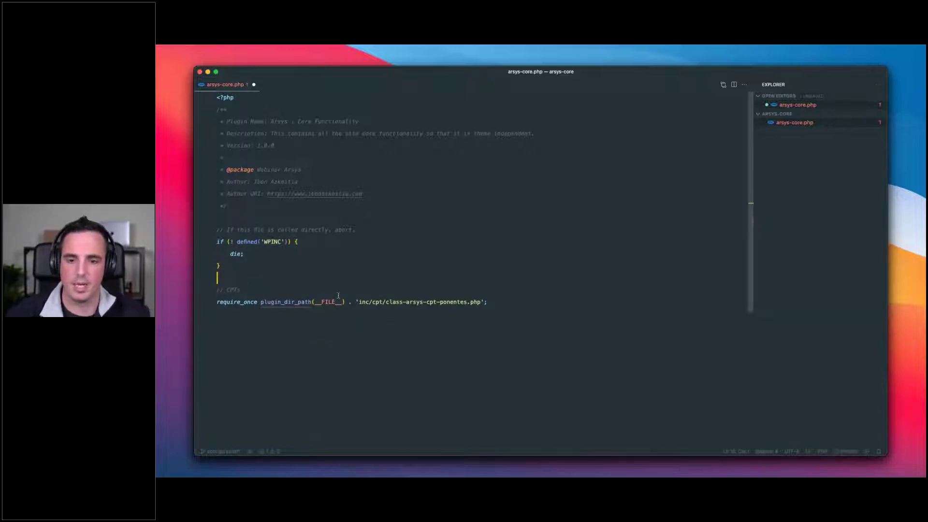
key("Down")
key("Down")
key("Down")
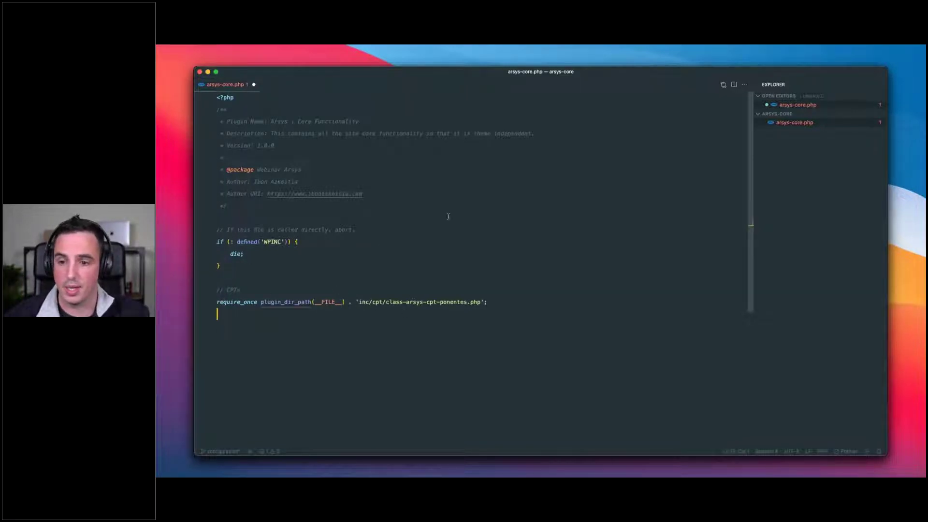
Review the file path in the require_once line under the CPTs comment and save arsys-core.php.
left_click_drag(359, 300, 480, 302)
triple_click(479, 302)
left_click(388, 302)
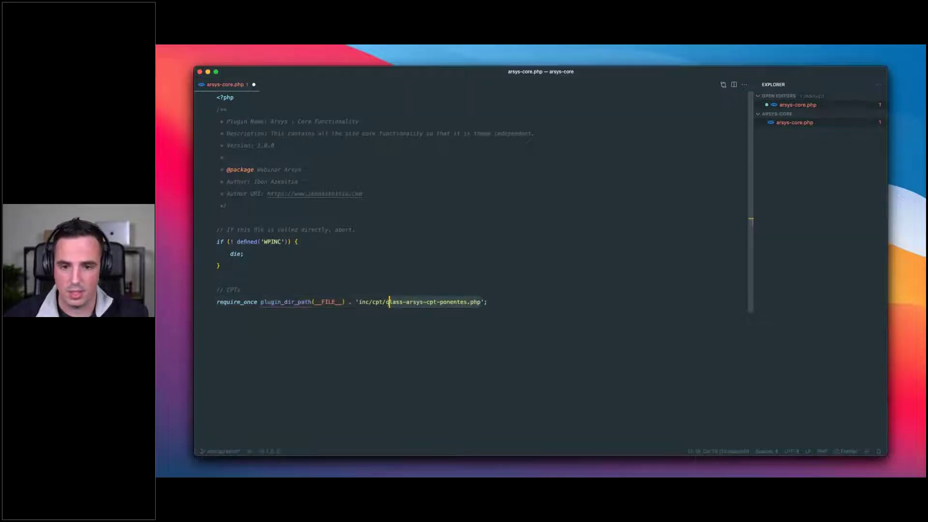
left_click(361, 301)
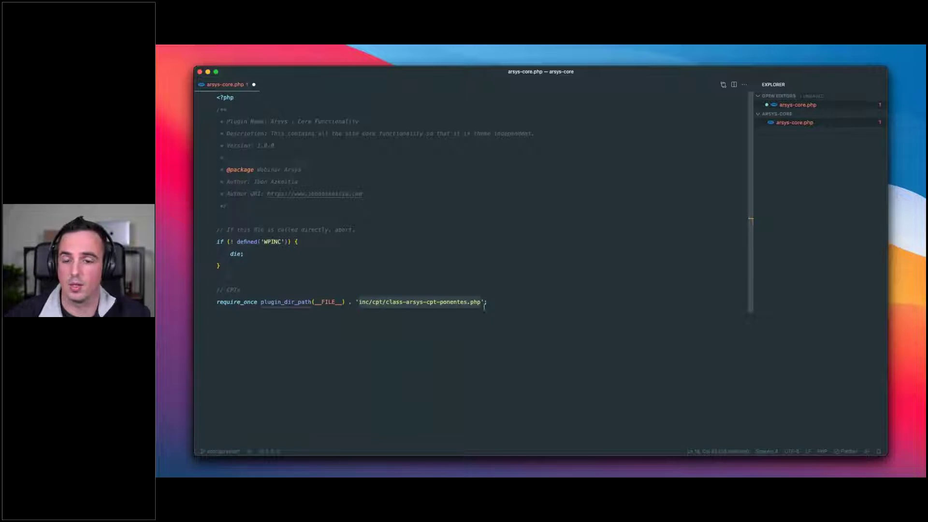
left_click(470, 301)
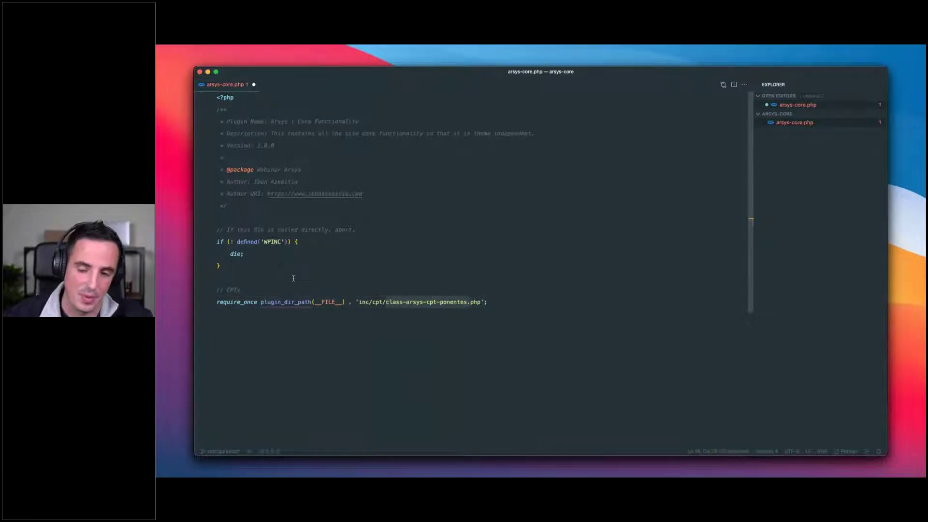
left_click(404, 288)
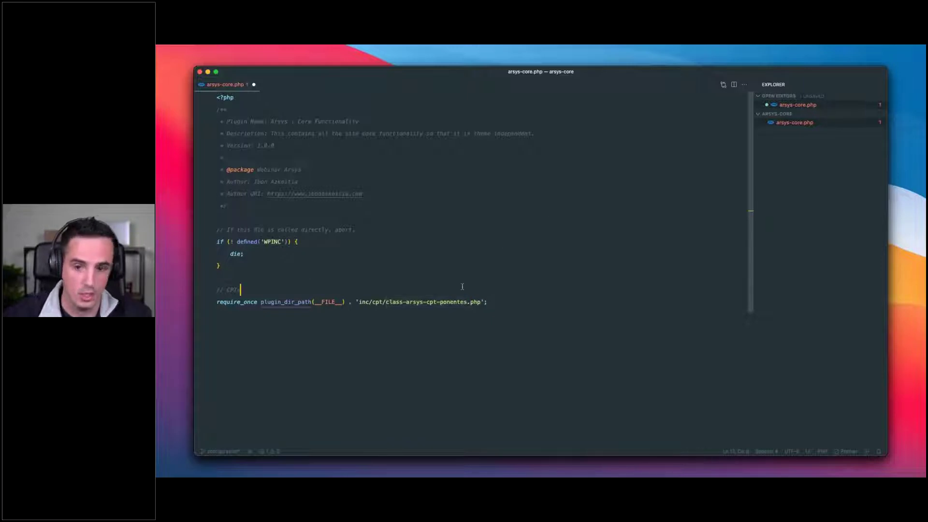
key("super+s")
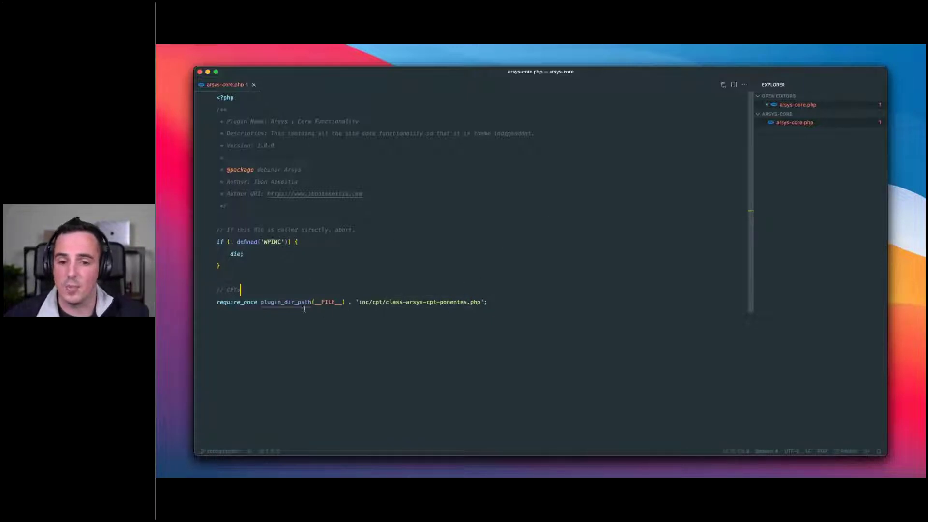
Create an inc folder in the arsys-core project with a cpt subfolder inside it.
left_click_drag(360, 302, 475, 302)
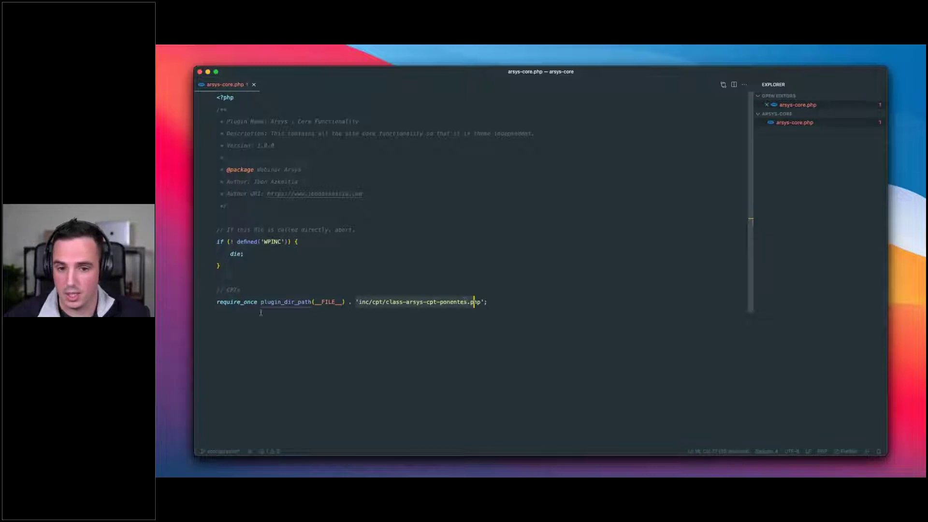
triple_click(218, 302)
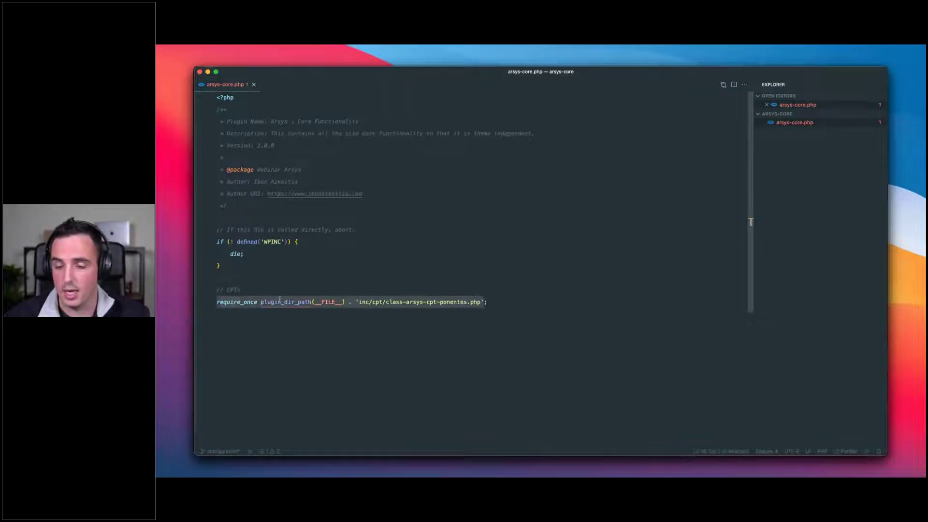
left_click(861, 114)
type("inc")
key("Return")
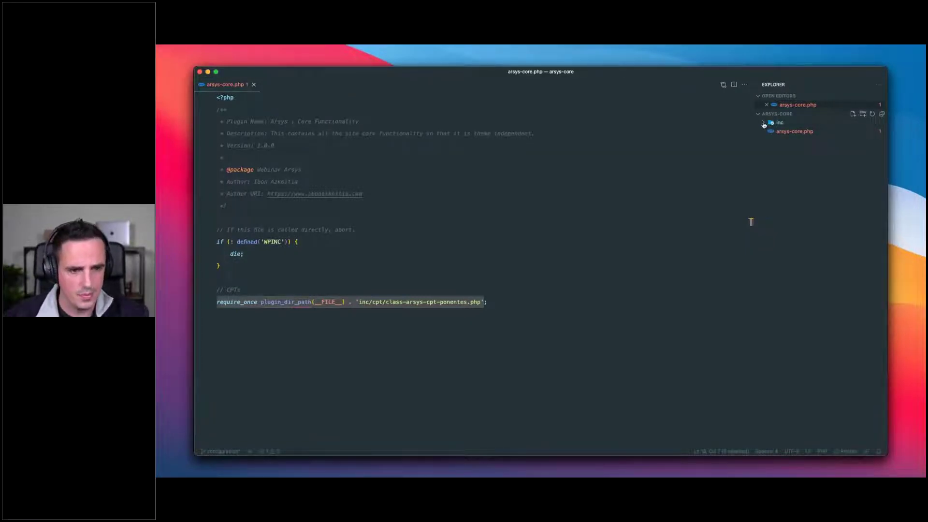
left_click(863, 115)
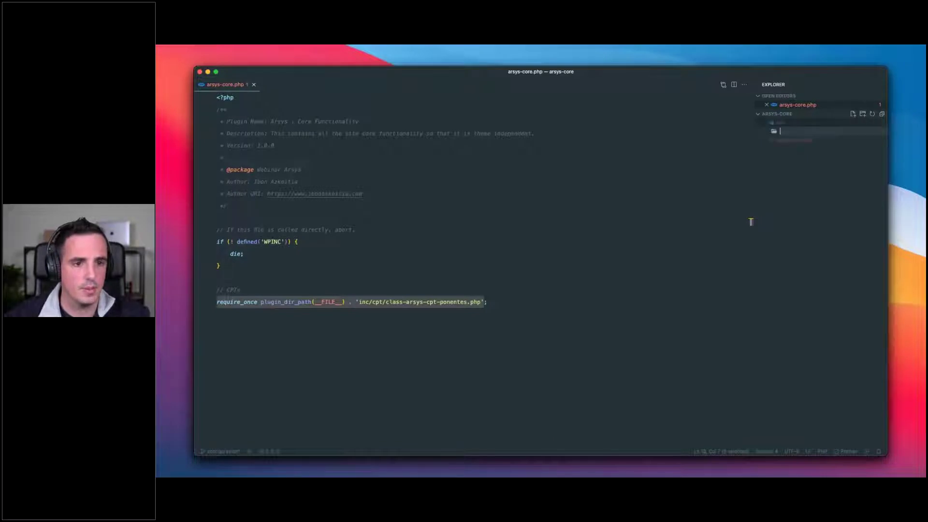
type("cpt")
key("Return")
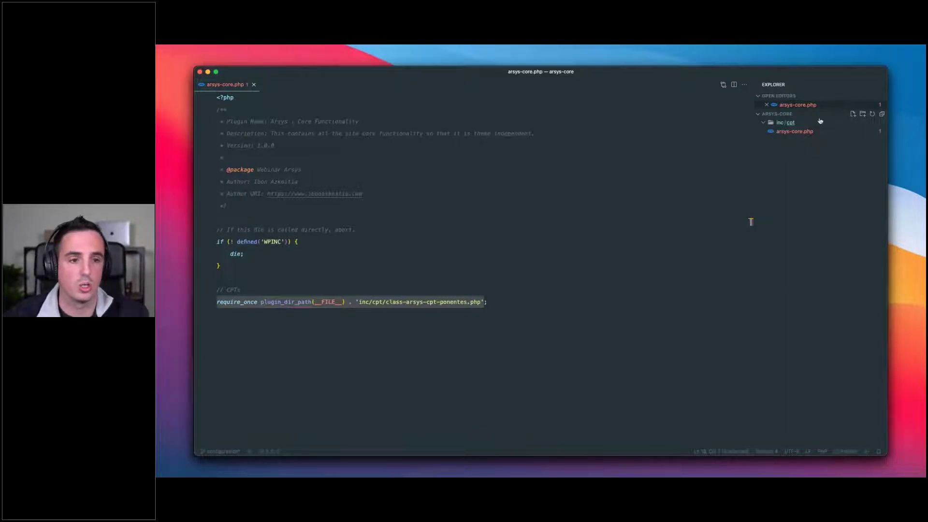
Create a new file named class-arsys-cpt-ponentes.php inside the inc/cpt folder.
left_click(853, 114)
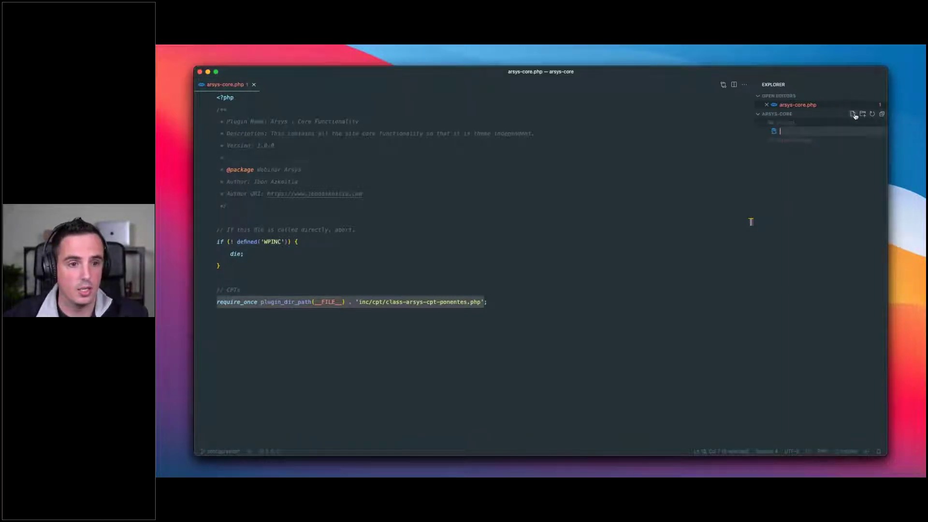
type("class")
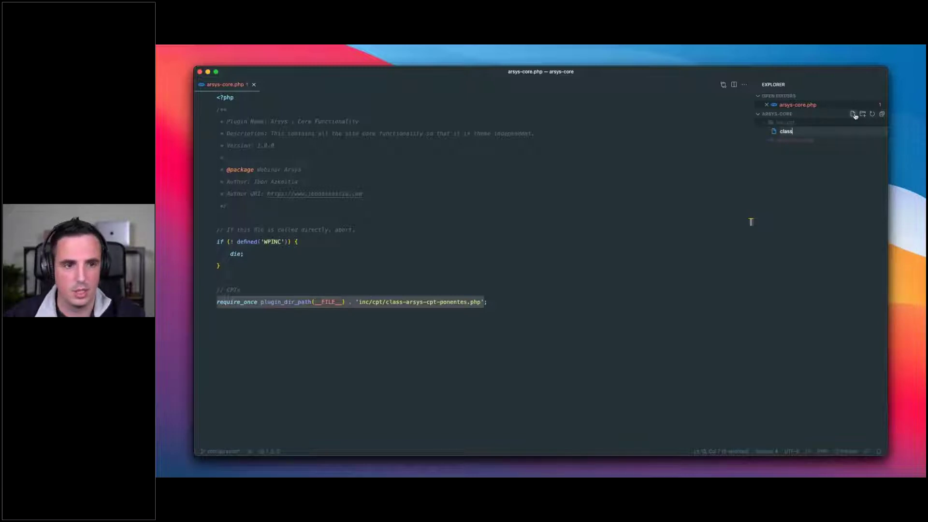
type("-arsys")
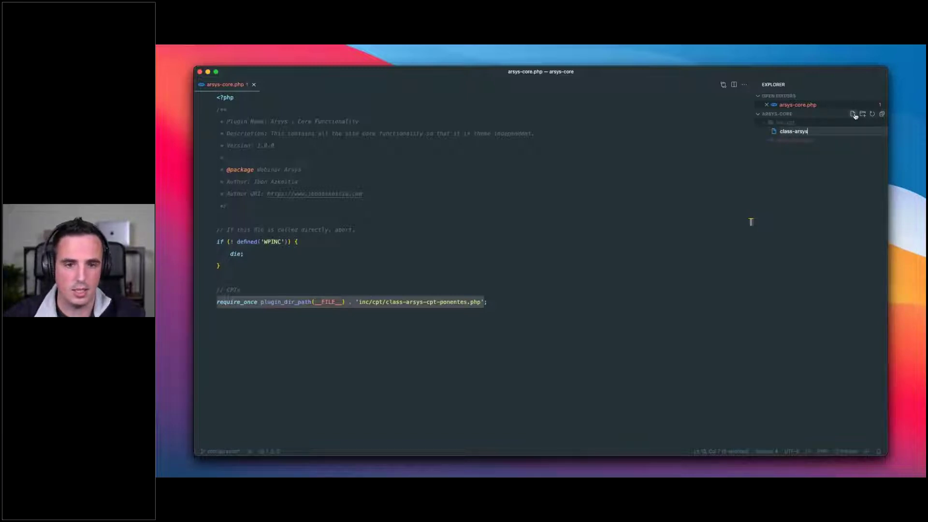
type("-cpt-ponentes.php")
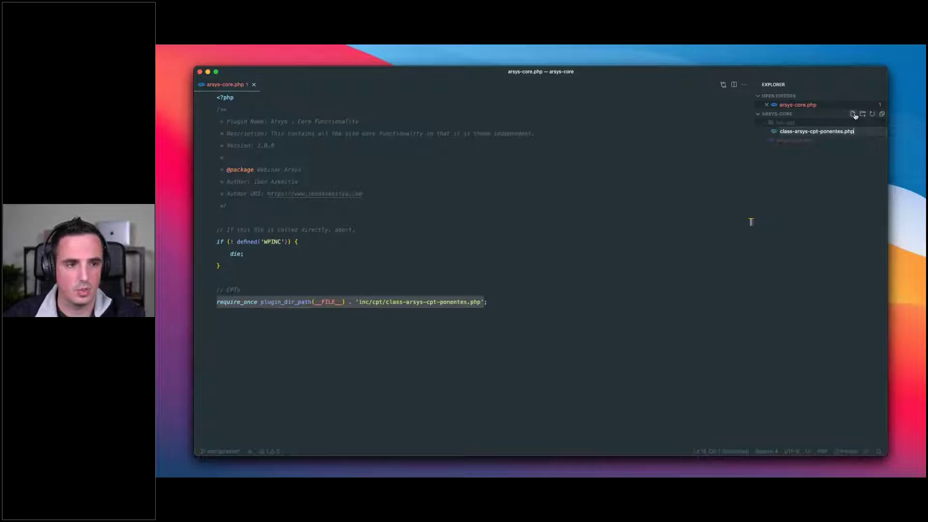
key("Return")
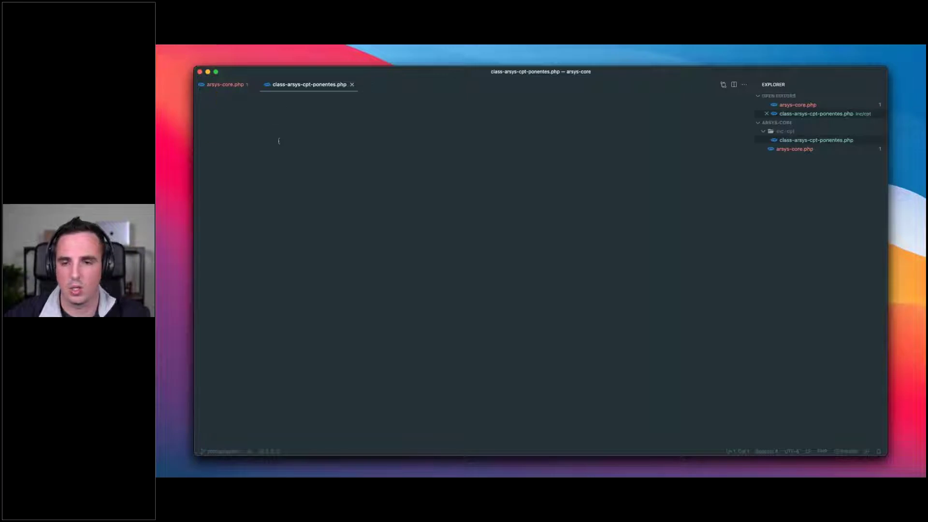
In arsys-core.php, add a commented arsys_i18n() function below the require_once, calling load_plugin_textdomain('arsys-core', false, 'arsys-core/languages'), and hook it to init.
left_click(232, 86)
left_click(421, 265)
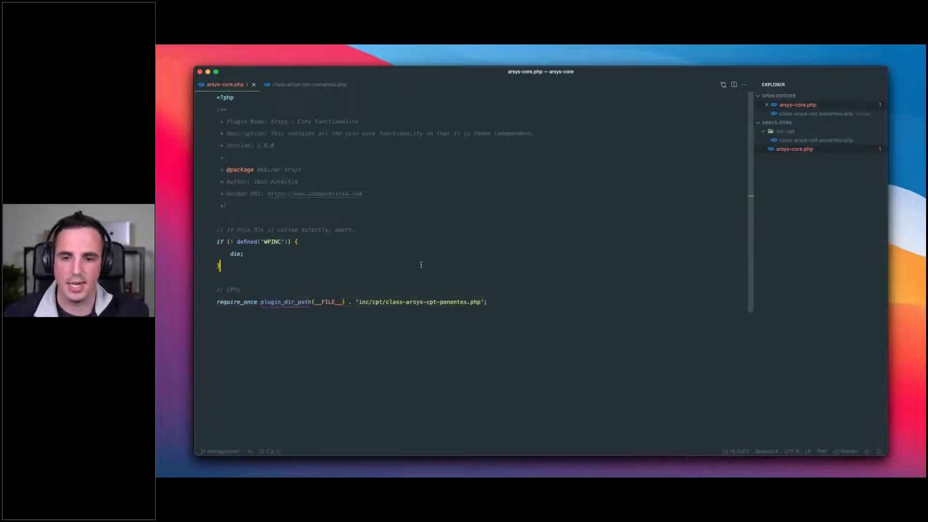
key("super+Tab")
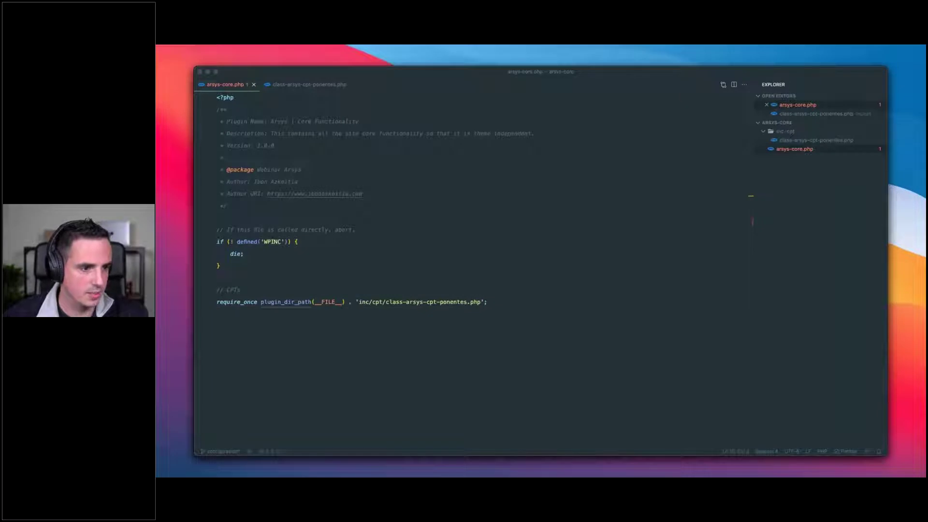
left_click(261, 314)
key("Return")
type("/**  * Make the plugin i18n  *  * @since 1.0.0  */ function arsys_i18n() {     load_plugin_textdomain('arsys-core', false, 'arsys-core/languages'); } add_action('init', 'arsys_i18n');")
scroll(299, 315, "down", 3)
left_click(283, 250)
key("Right")
key("Right")
key("Right")
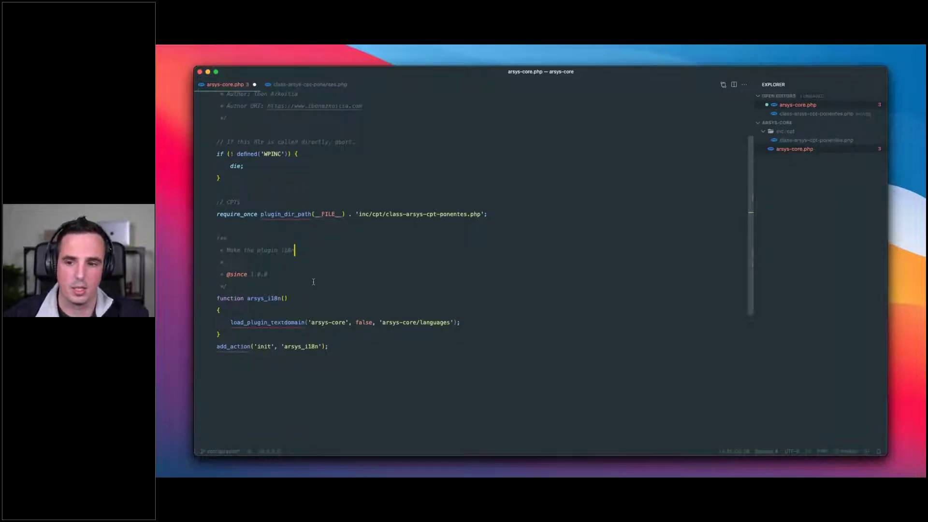
Compare the text domain passed to load_plugin_textdomain with the one set and used in the generated post type code on GenerateWP in the browser.
left_click(262, 323)
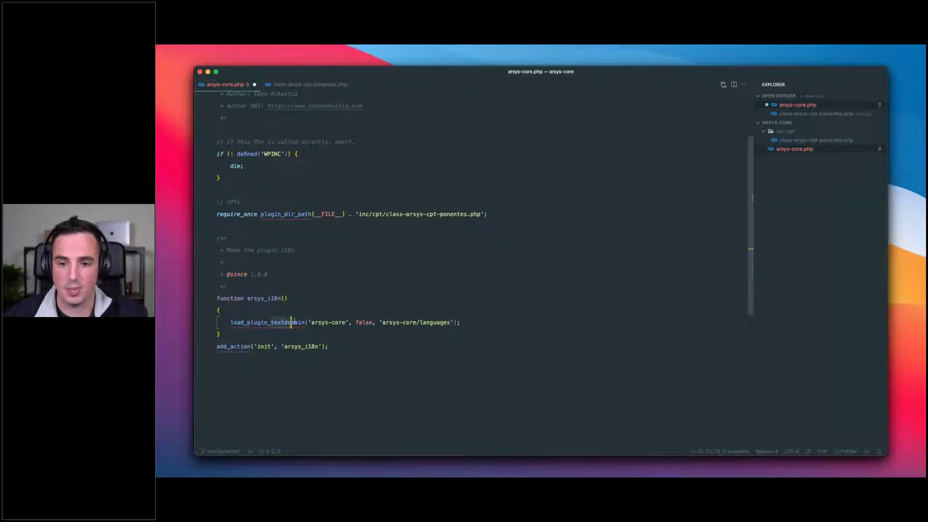
double_click(290, 323)
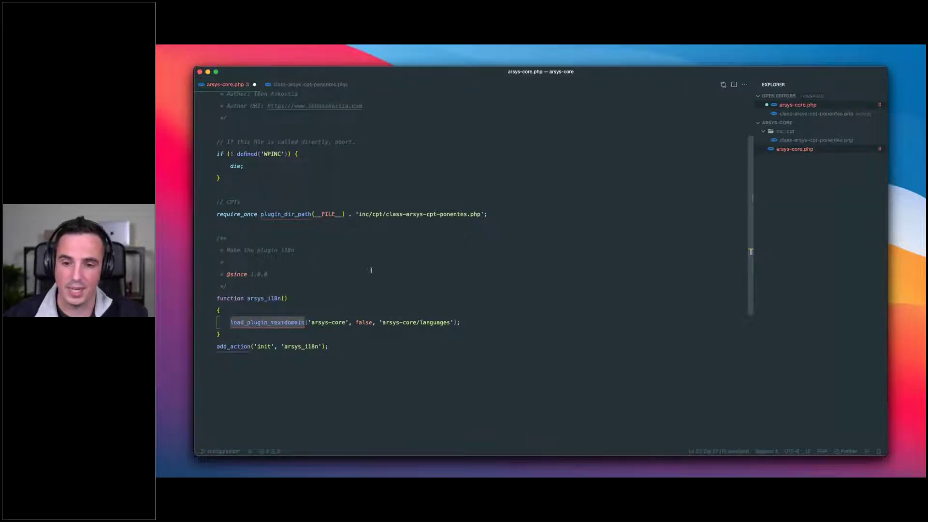
key("super+Tab")
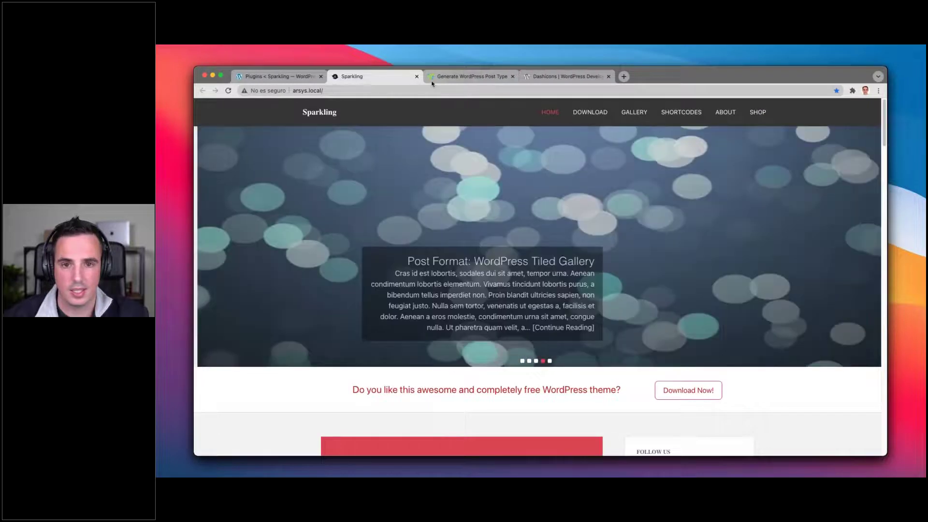
key("ctrl+Tab")
left_click_drag(623, 216, 677, 216)
key("super+a")
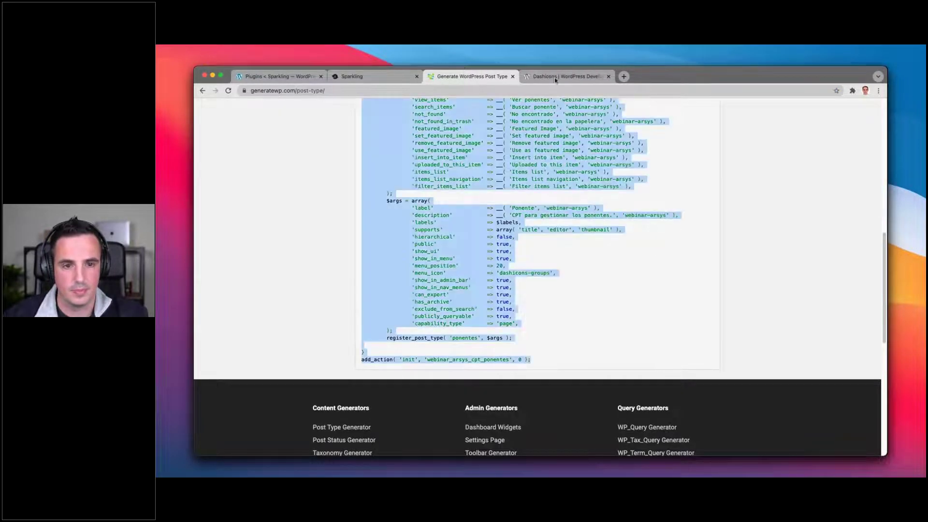
key("super+Tab")
left_click_drag(311, 322, 343, 322)
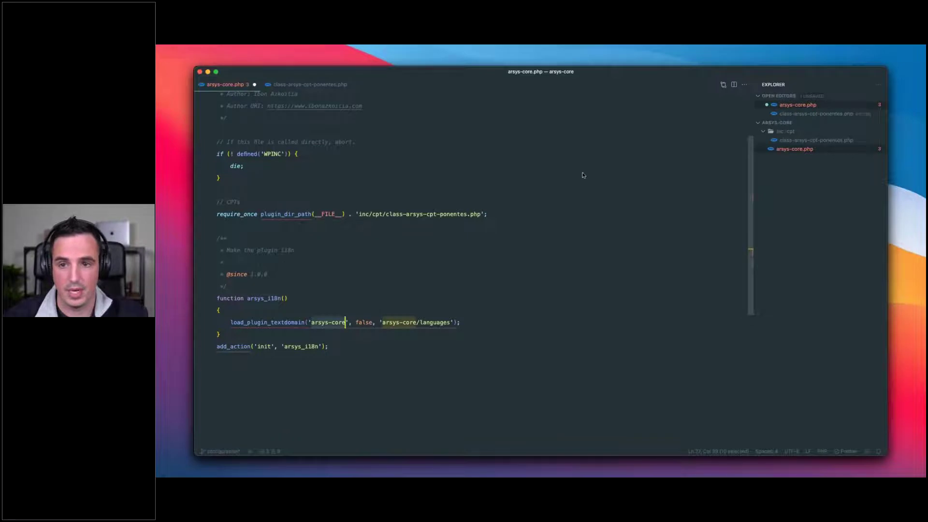
key("super+Tab")
key("super+Tab")
left_click(328, 323)
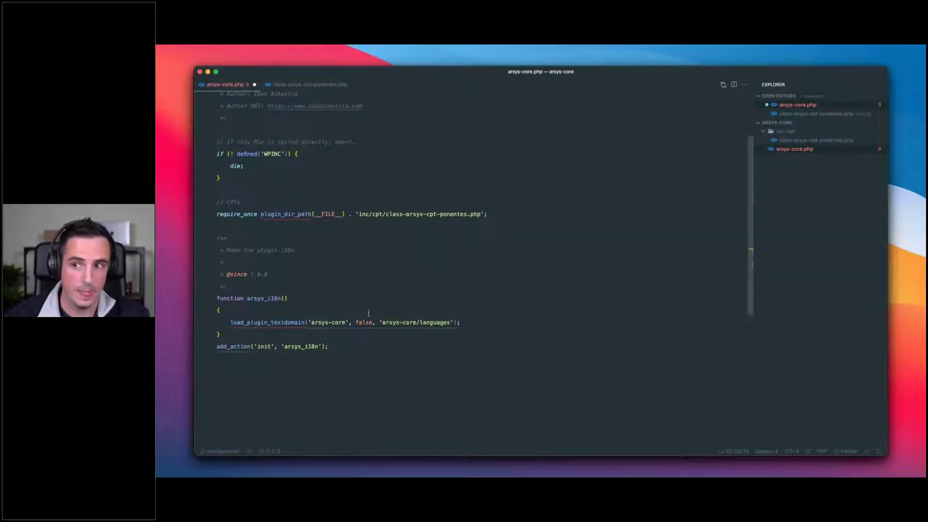
key("super+Tab")
scroll(475, 293, "up", 15)
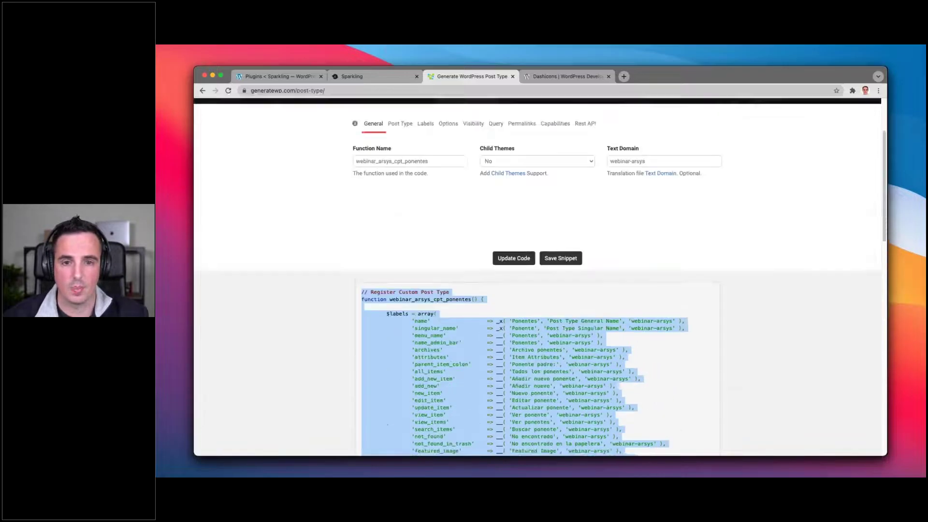
scroll(475, 293, "down", 5)
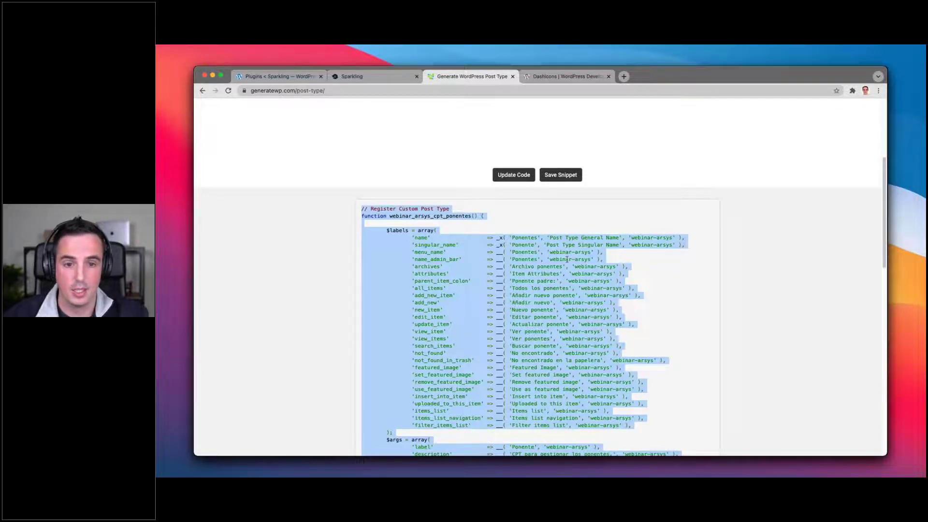
Back in Visual Studio Code, replace both arsys-core occurrences in the load_plugin_textdomain call with webinar-arsys and save the file.
key("super+Tab")
scroll(415, 277, "down", 2)
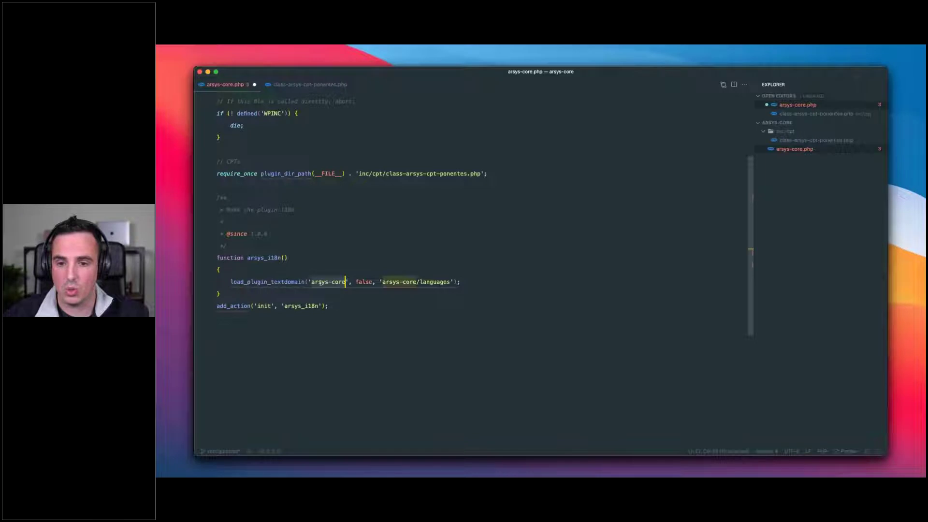
left_click(336, 282)
key("Right")
key("Right")
key("Right")
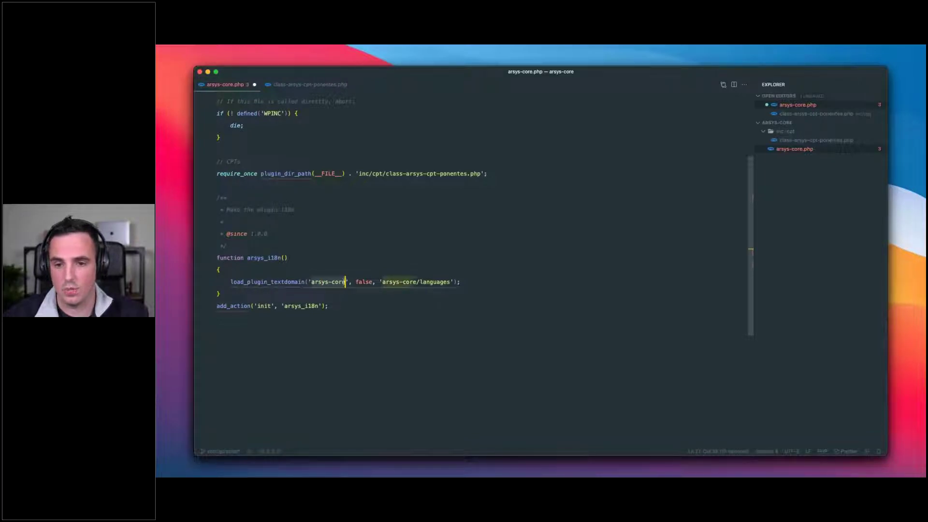
key("shift+alt+Left")
key("shift+alt+Left")
key("shift+alt+Left")
key("super+d")
type("webinar-ars")
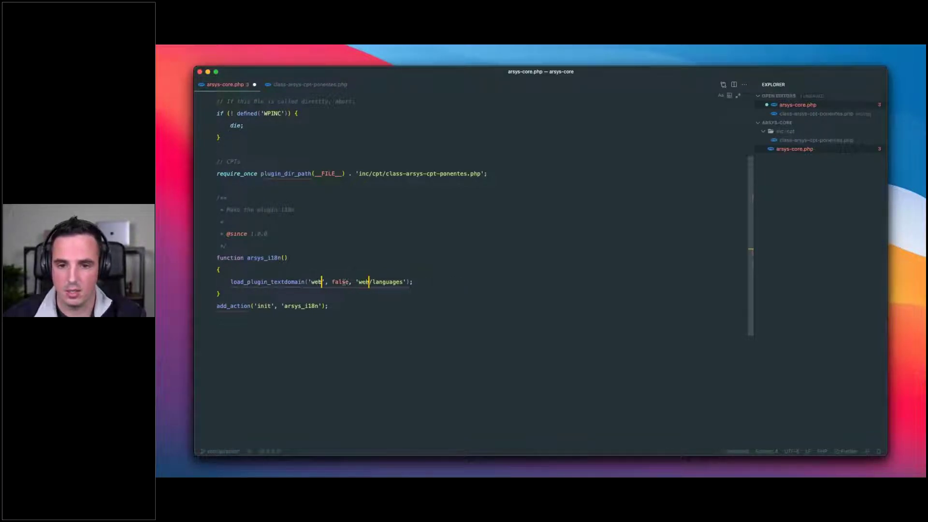
type("ys")
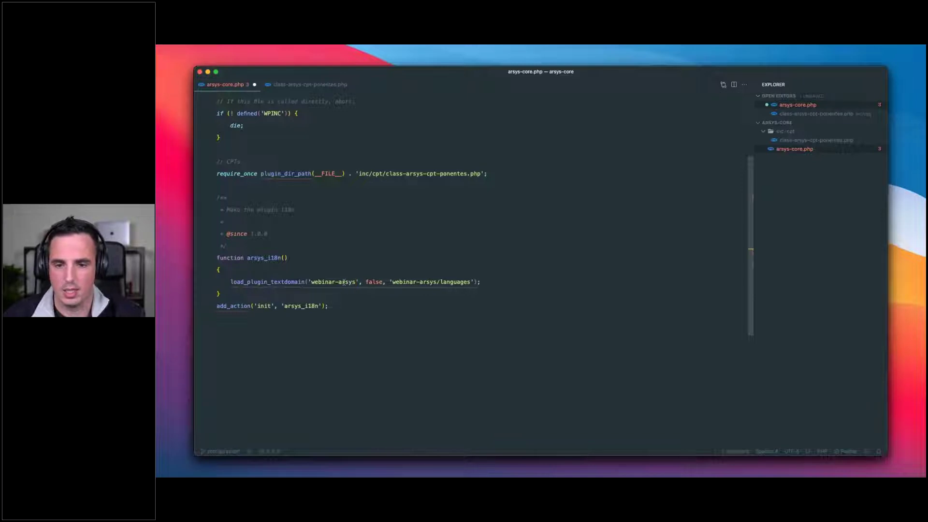
left_click(353, 315)
key("super+s")
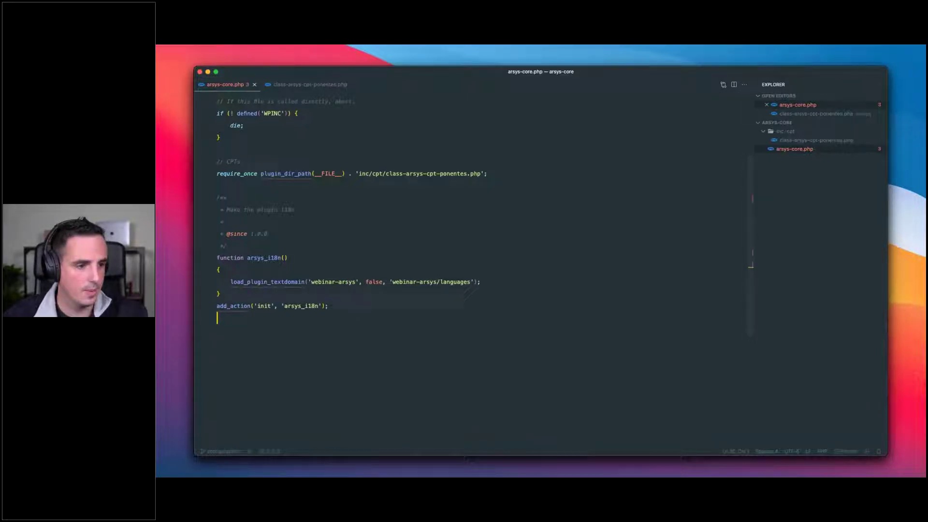
key("Up")
key("Up")
left_click_drag(439, 281, 470, 282)
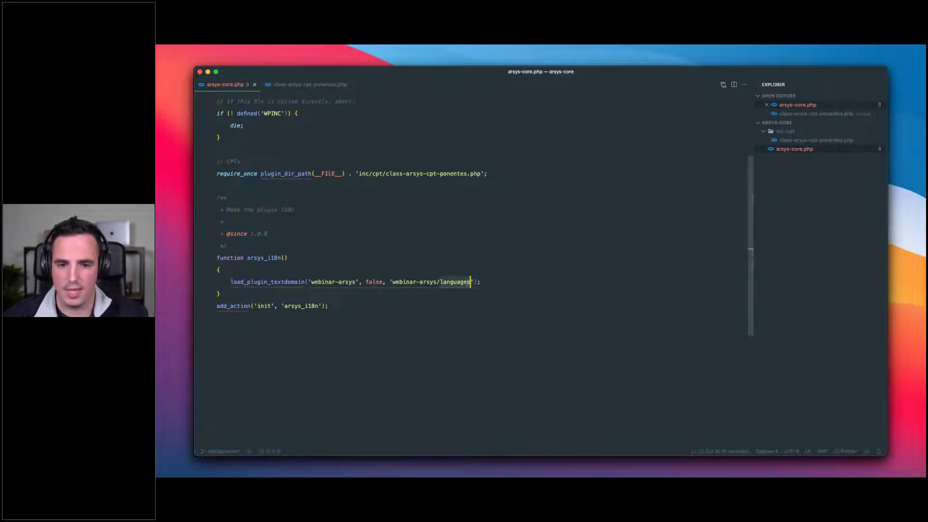
left_click(441, 281)
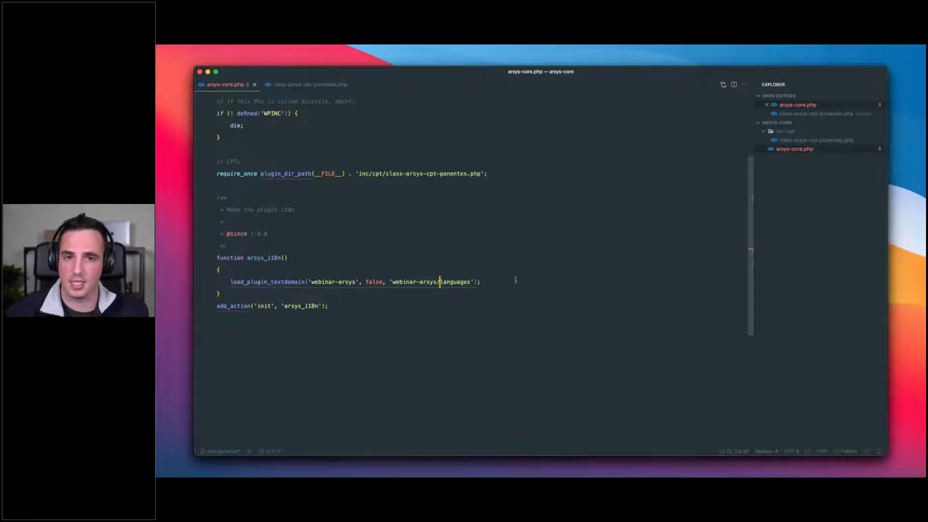
scroll(483, 280, "down", 2)
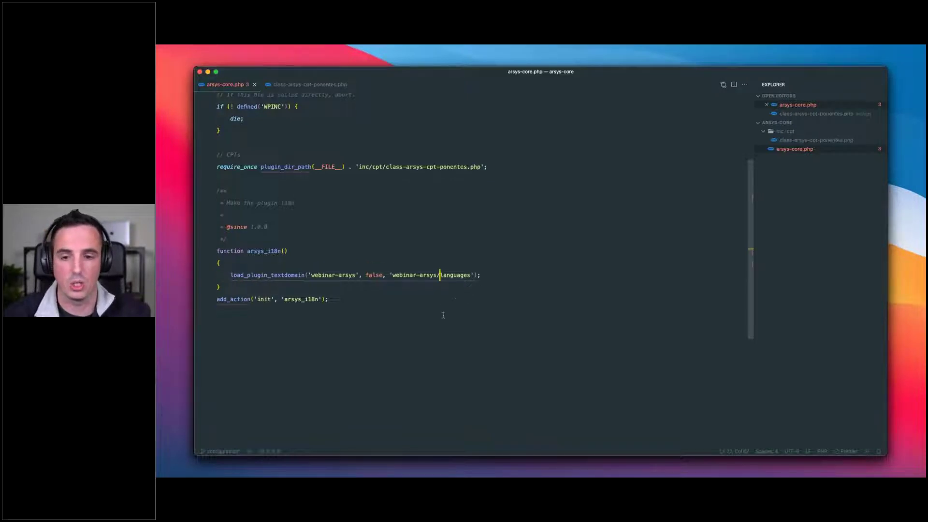
Below the init hook, add a documented arsys_run_core_functionality() function that sets $plugin = new ArsysCore(), followed by a call to it.
left_click(390, 277)
key("Return")
key("Return")
scroll(399, 295, "down", 3)
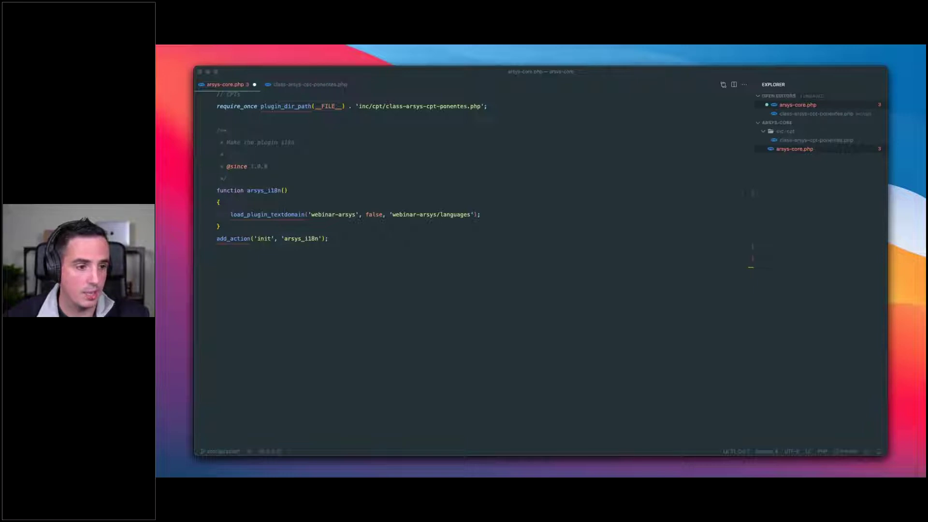
left_click(297, 260)
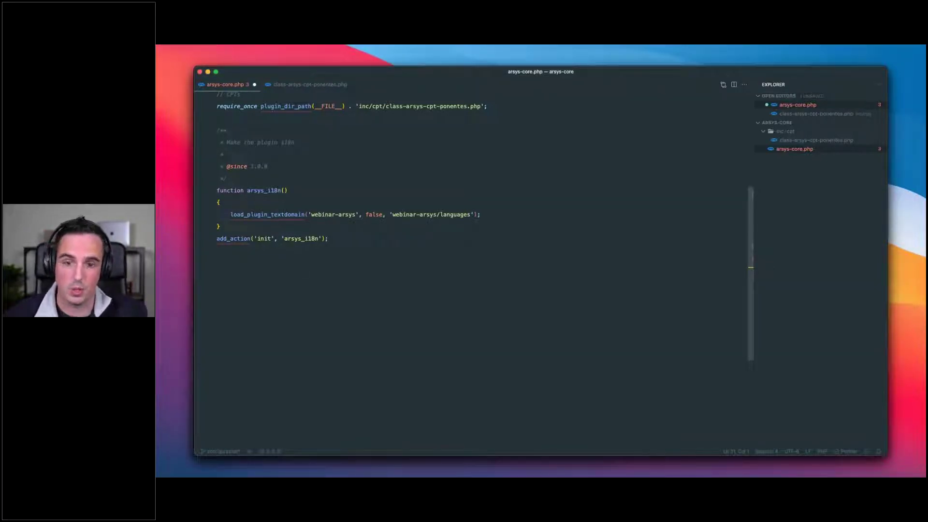
type("/**  * Begins execution of the plugin.  *  * Since everything within the plugin is registered via hooks,  * then kicking off the plugin from this point in the file does  * not affect the page life cycle.  *  * @since 1.0.0  */ function arsys_run_core_functionality() {     $plugin = new ArsysCore(); } arsys_run_core_functionality();")
scroll(297, 286, "down", 2)
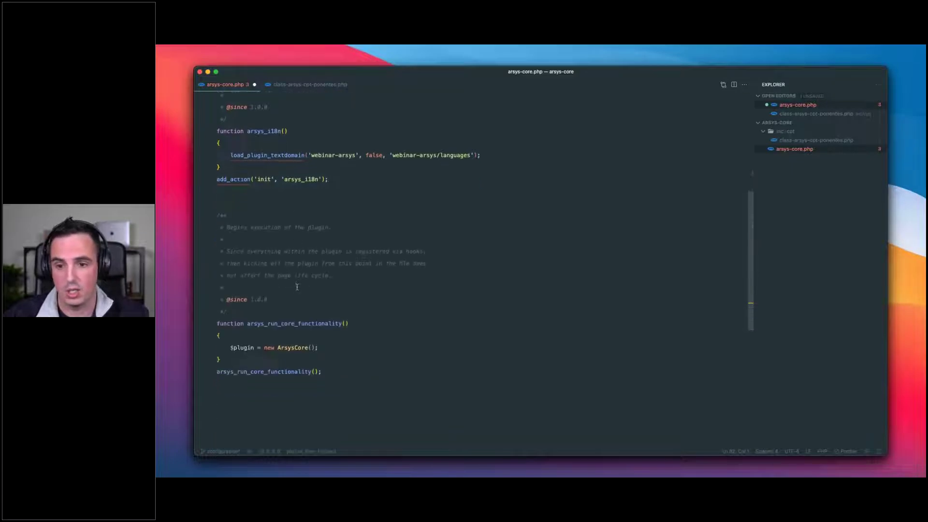
scroll(376, 292, "down", 2)
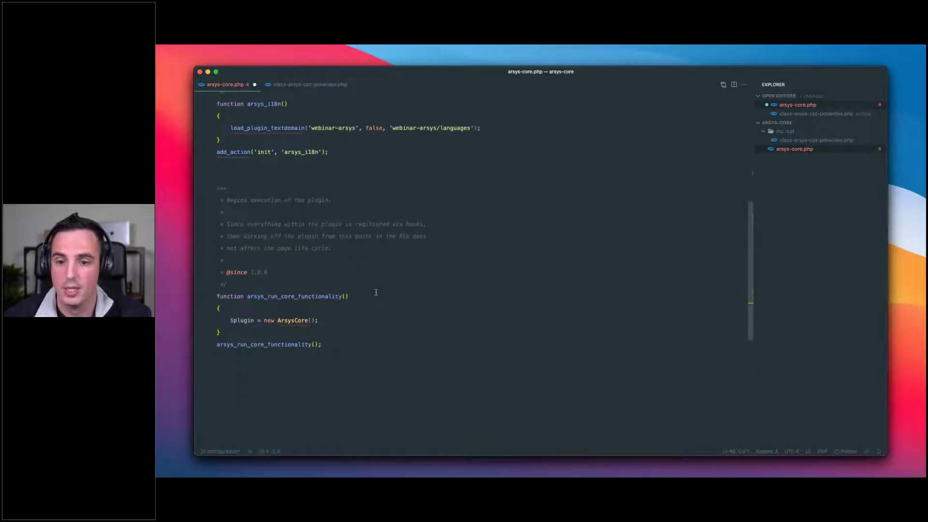
scroll(324, 189, "up", 1)
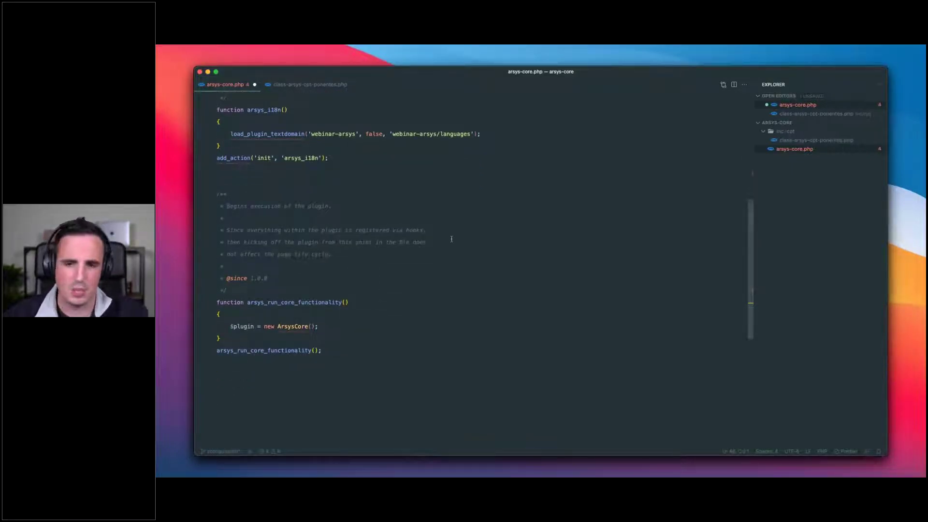
left_click_drag(226, 205, 334, 205)
key("Down")
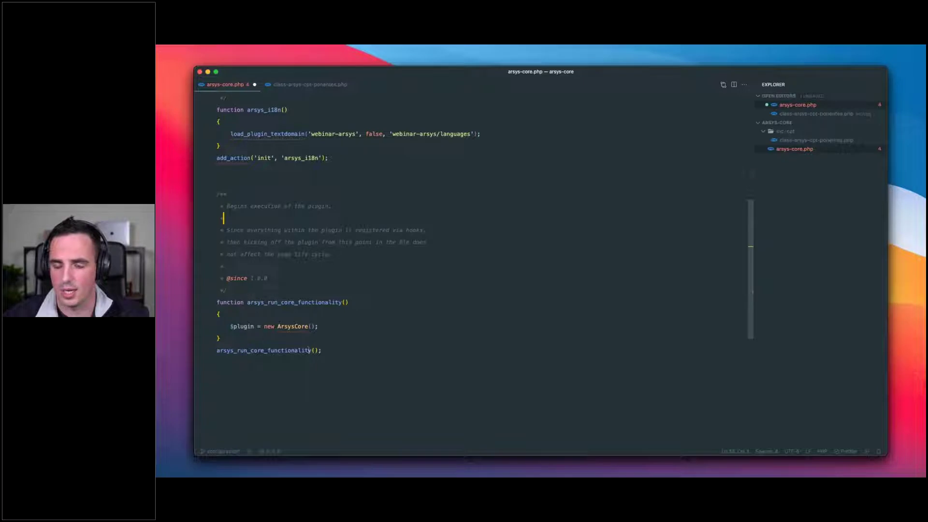
At the end of arsys-core.php, add the documented ArsysCore class with a public __construct() method that instantiates ARSYS_CPT_PONENTES.
scroll(317, 327, "down", 3)
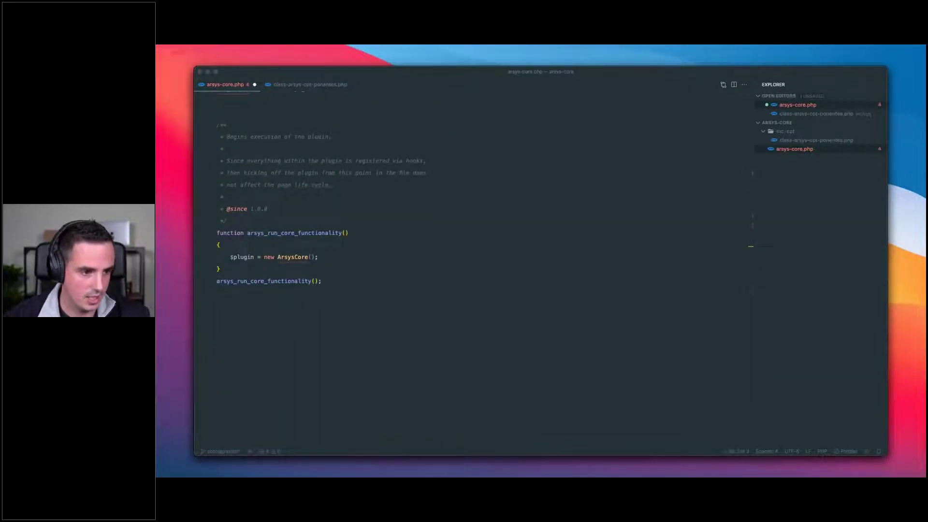
left_click(347, 301)
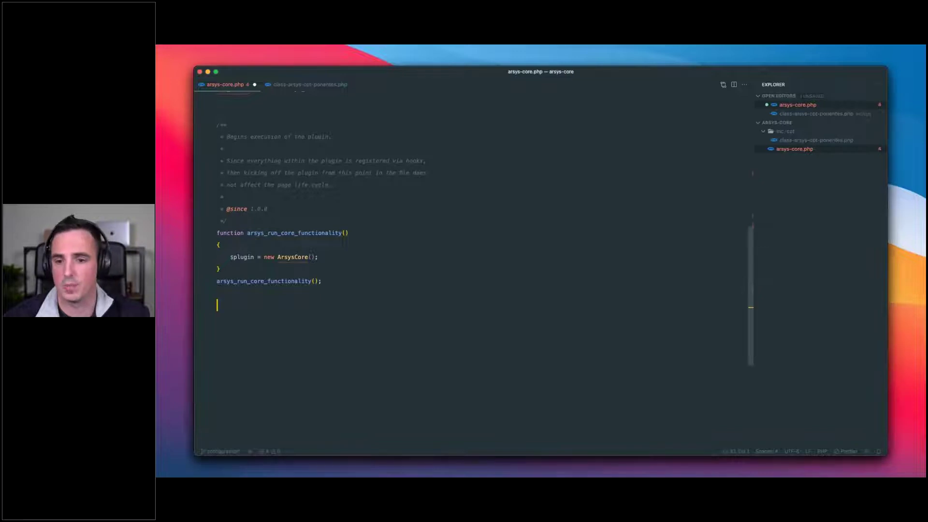
key("super+Down")
left_click(271, 193)
key("Return")
scroll(283, 235, "down", 1)
scroll(283, 234, "up", 3)
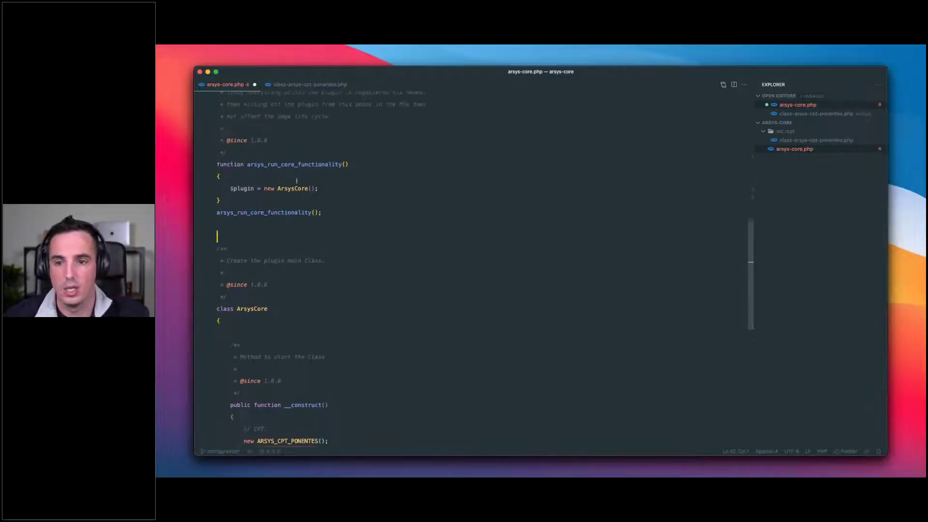
Examine how arsys_run_core_functionality() instantiates the ArsysCore class and how its constructor starts the ponentes post type class.
left_click_drag(247, 164, 348, 164)
left_click(298, 164)
double_click(261, 165)
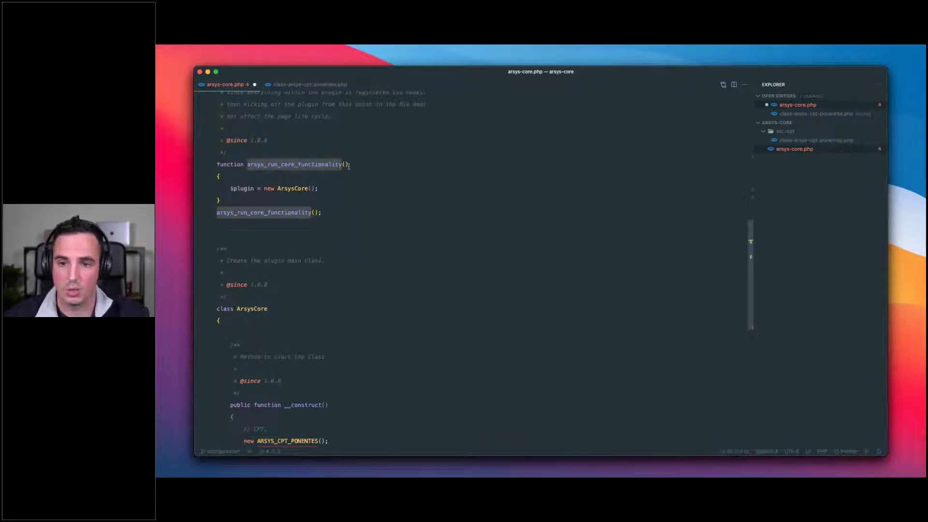
left_click_drag(318, 188, 277, 189)
left_click_drag(268, 309, 236, 308)
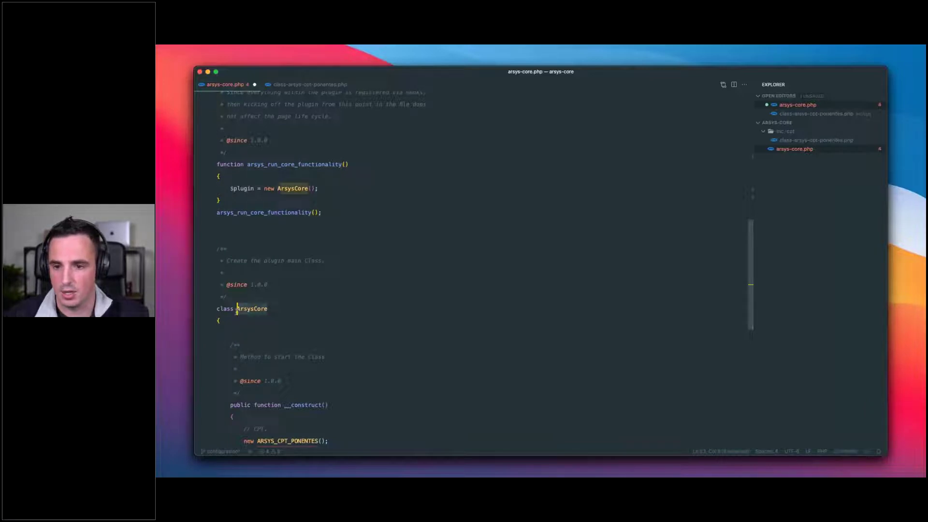
scroll(248, 307, "down", 3)
scroll(256, 304, "down", 1)
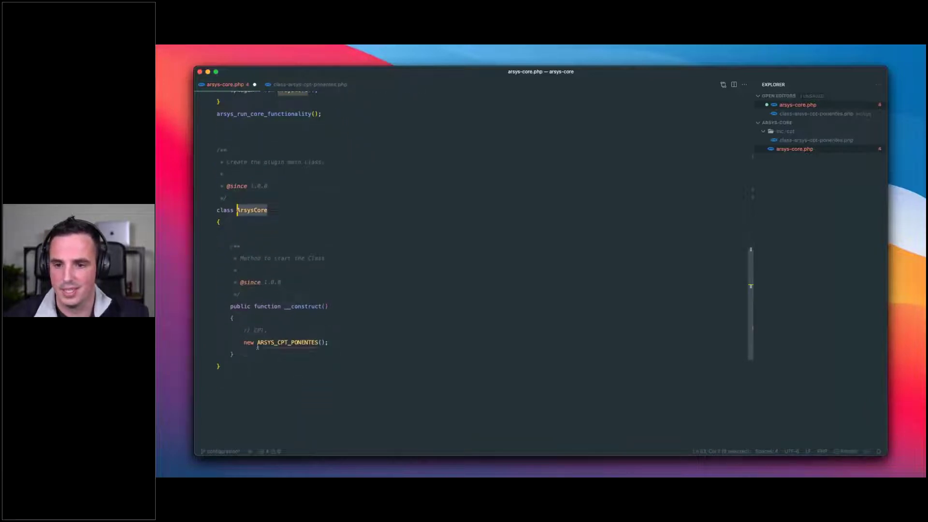
left_click_drag(257, 342, 325, 341)
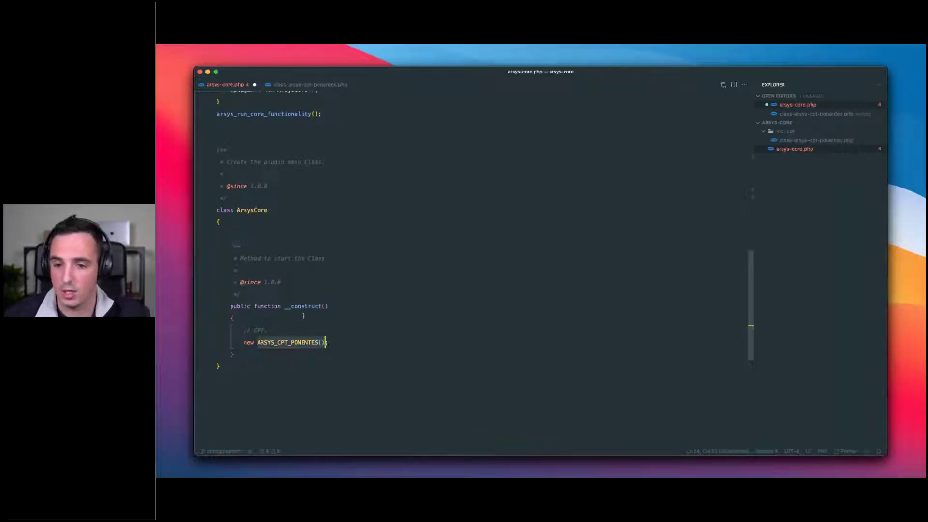
left_click_drag(244, 330, 266, 330)
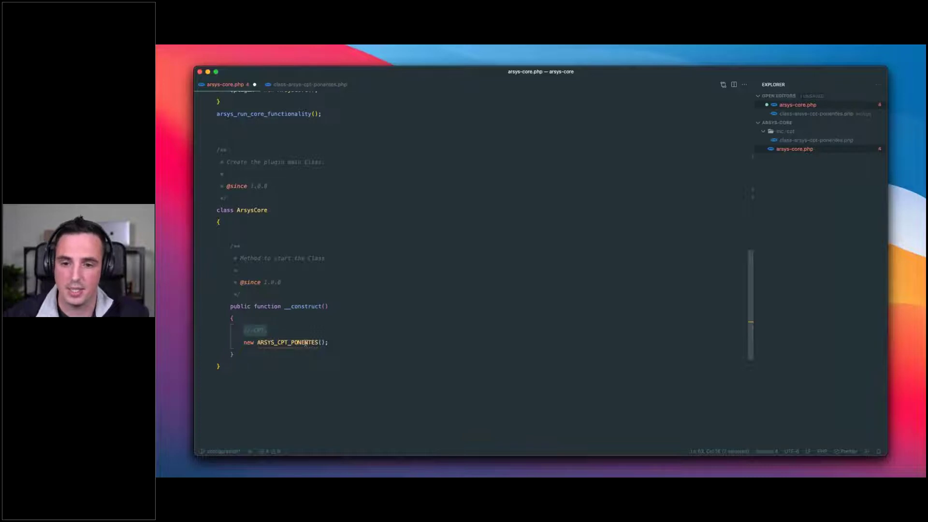
Save the changes to arsys-core.php.
left_click(398, 270)
key("super+s")
left_click(284, 344)
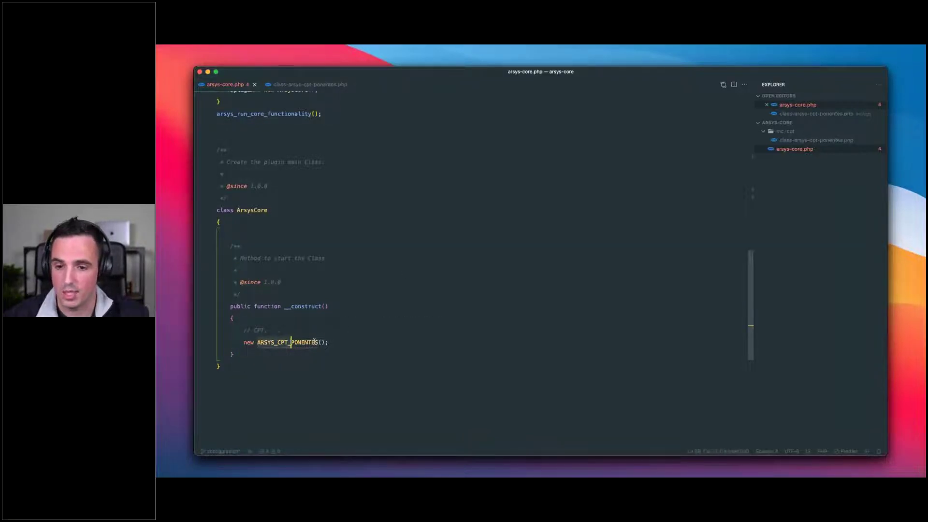
key("Up")
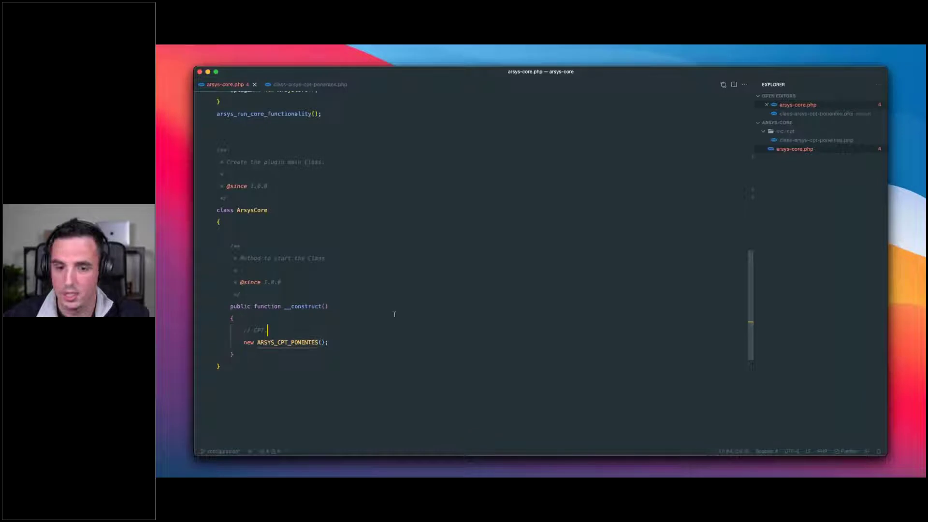
Fill class-arsys-cpt-ponentes.php with the prepared ARSYS_CPT_Ponentes class, whose constructor hooks register_cpt to init to register the post type.
left_click(807, 141)
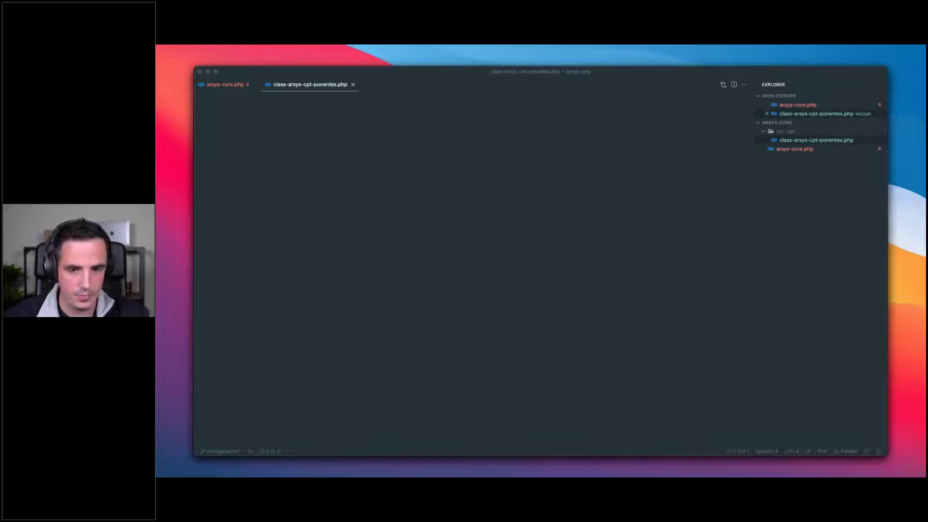
key("super+v")
key("super+Up")
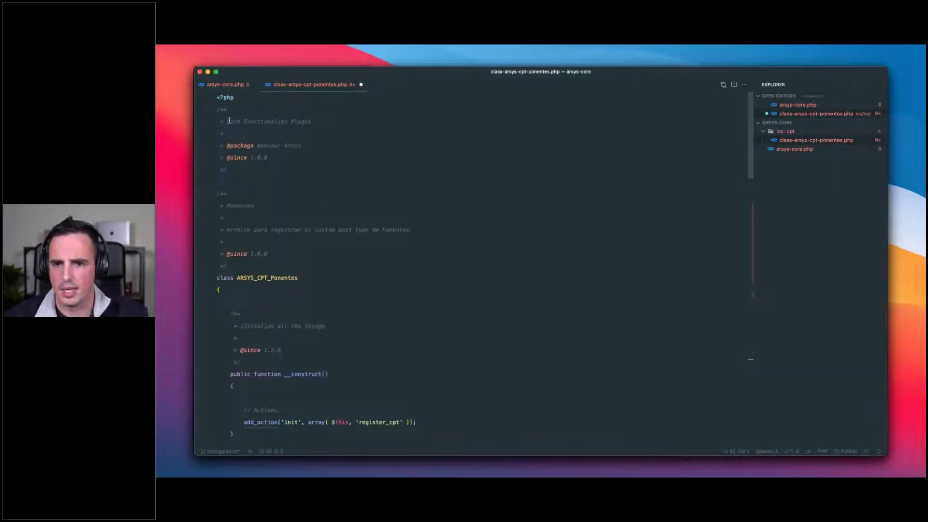
Review the header comments and class name in class-arsys-cpt-ponentes.php and compare the name with the class instantiated in arsys-core.php.
scroll(241, 192, "down", 1)
left_click_drag(225, 178, 254, 178)
scroll(311, 151, "down", 1)
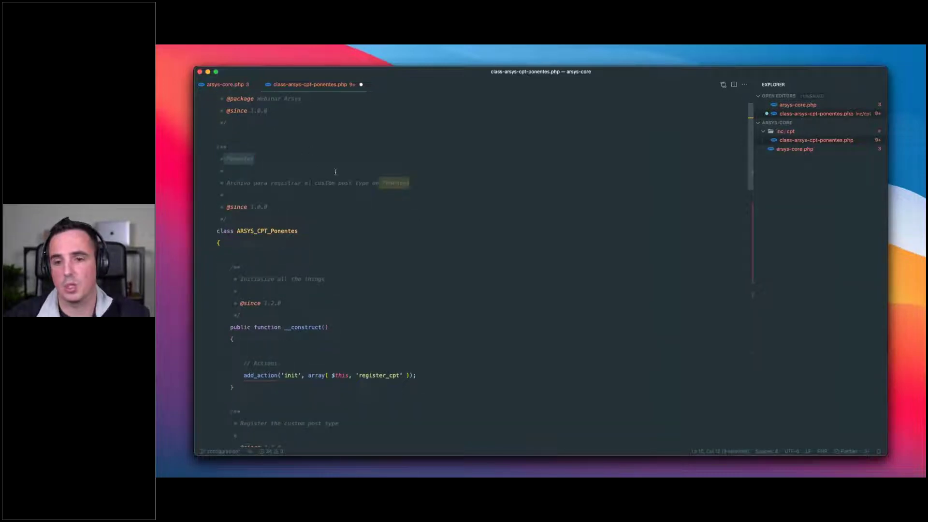
scroll(383, 179, "down", 1)
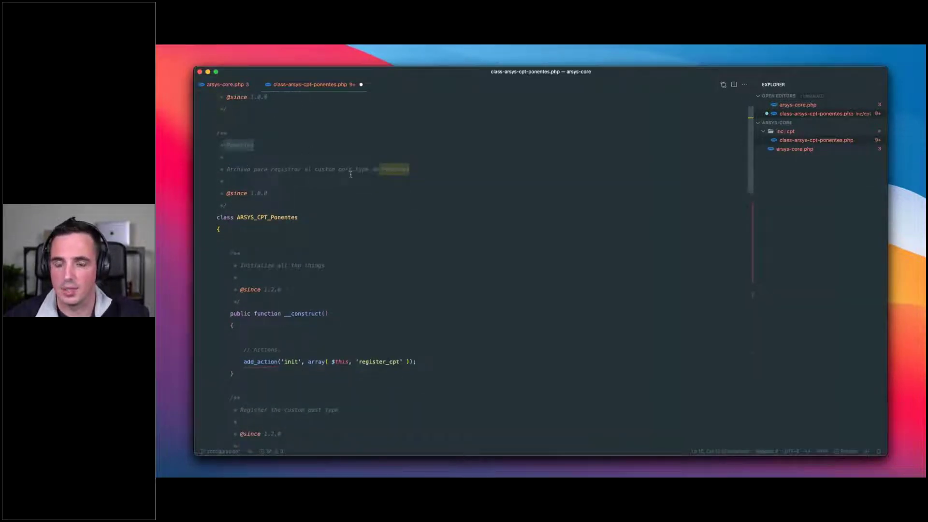
scroll(271, 191, "down", 2)
left_click_drag(236, 183, 298, 183)
left_click(225, 84)
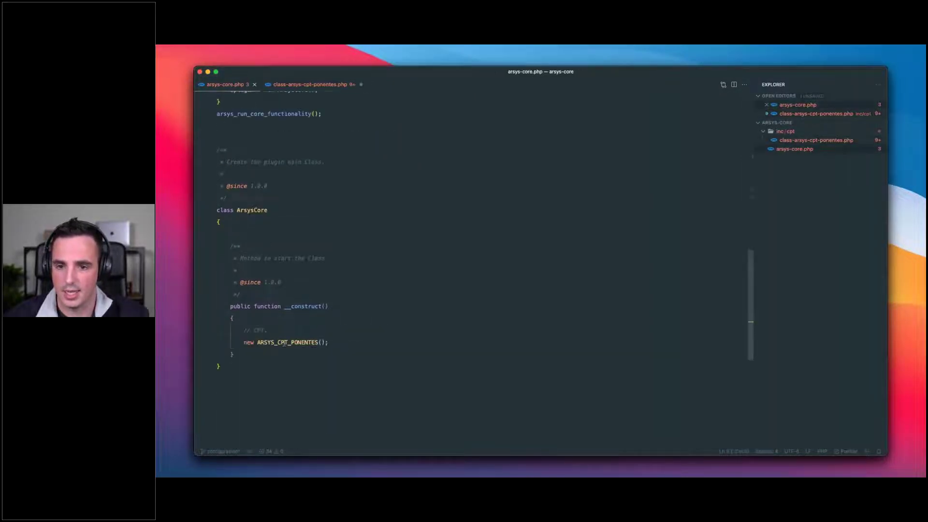
left_click(283, 86)
Review the constructor and the $labels array in register_cpt(), comparing the labels with the generated code on GenerateWP in the browser.
scroll(275, 189, "down", 3)
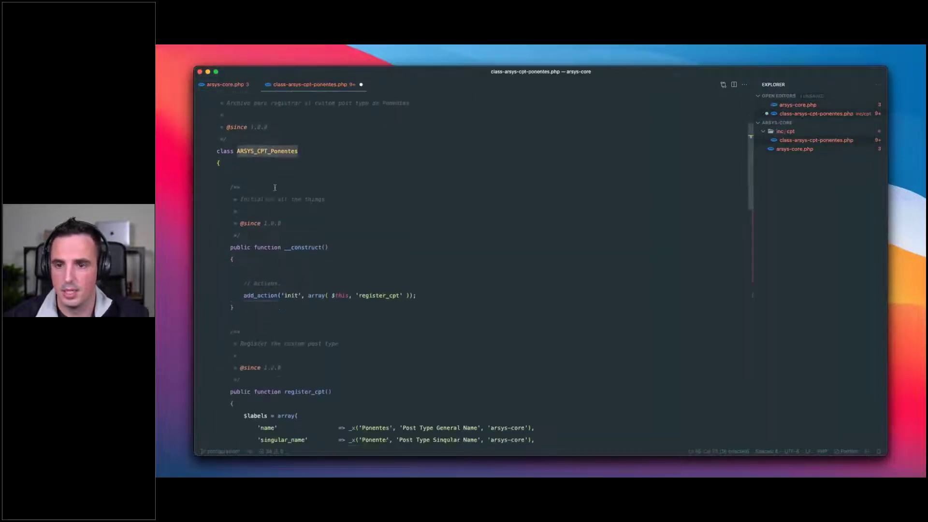
scroll(336, 237, "down", 4)
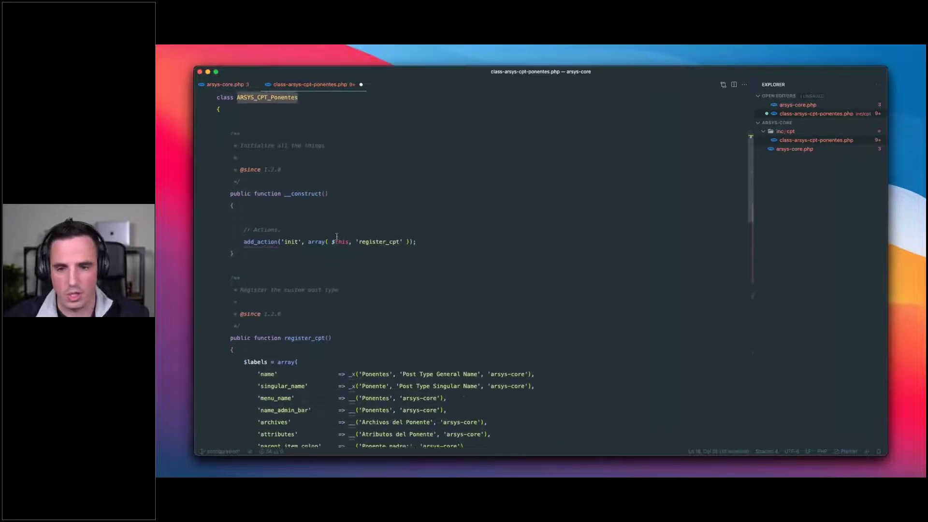
scroll(337, 237, "down", 6)
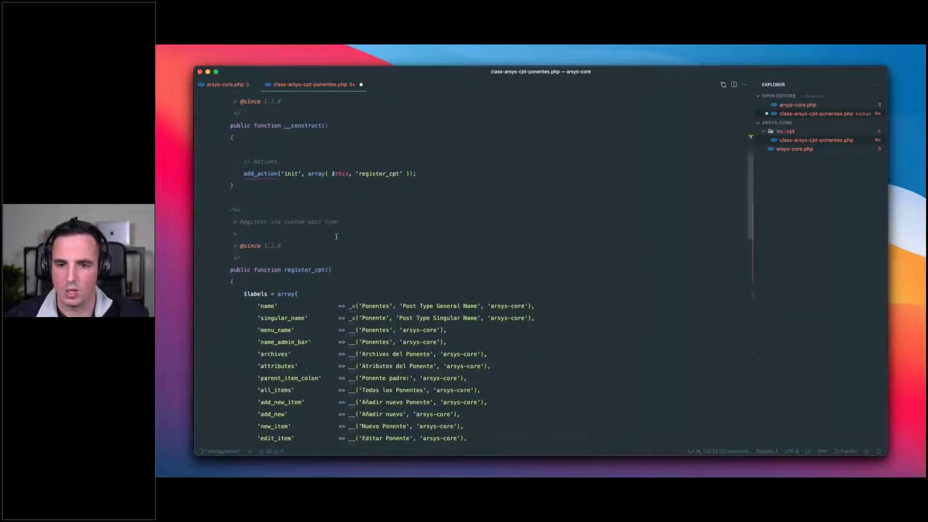
scroll(336, 237, "down", 10)
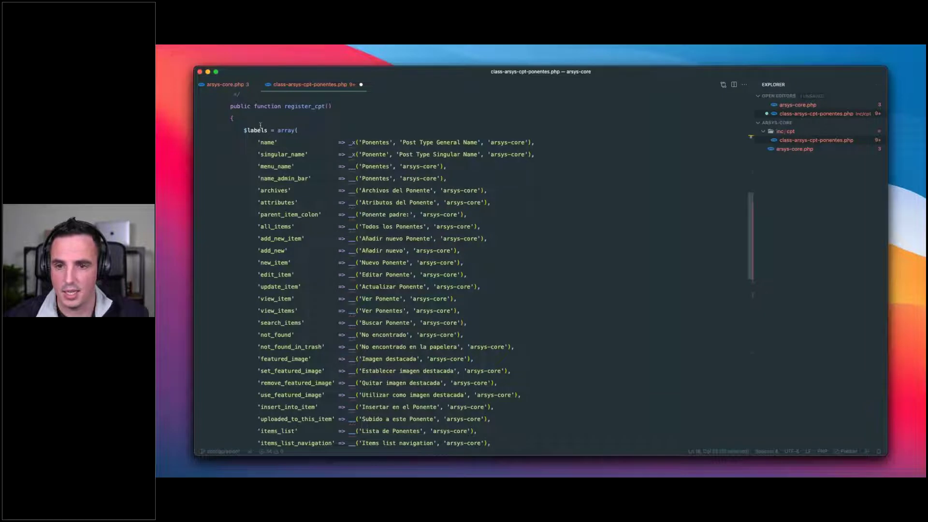
key("super+Tab")
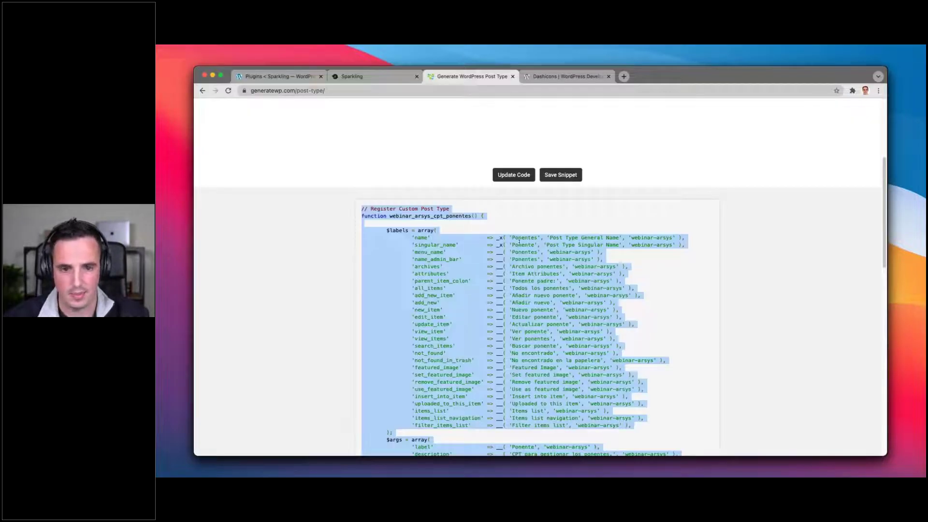
key("super+Tab")
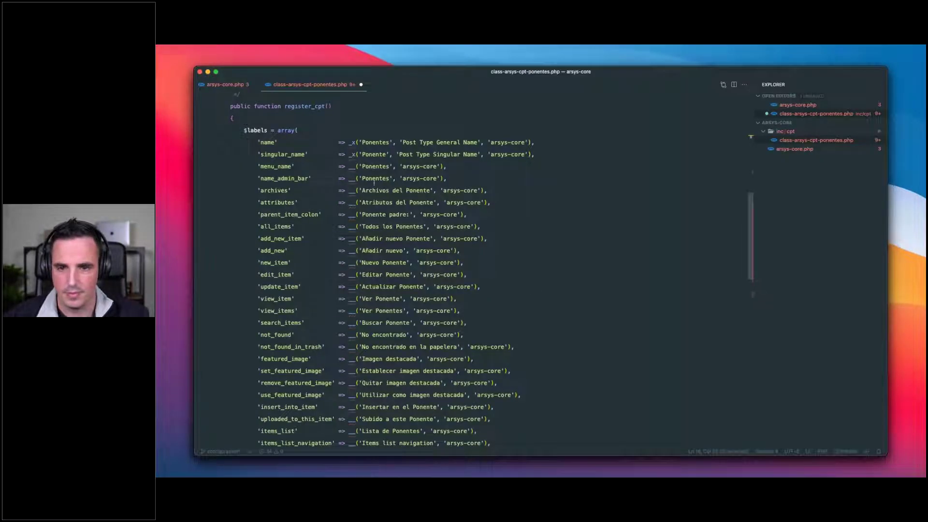
Align the filter_items_list entry's arrow with the other labels in the $labels array and save the file.
scroll(394, 391, "down", 3)
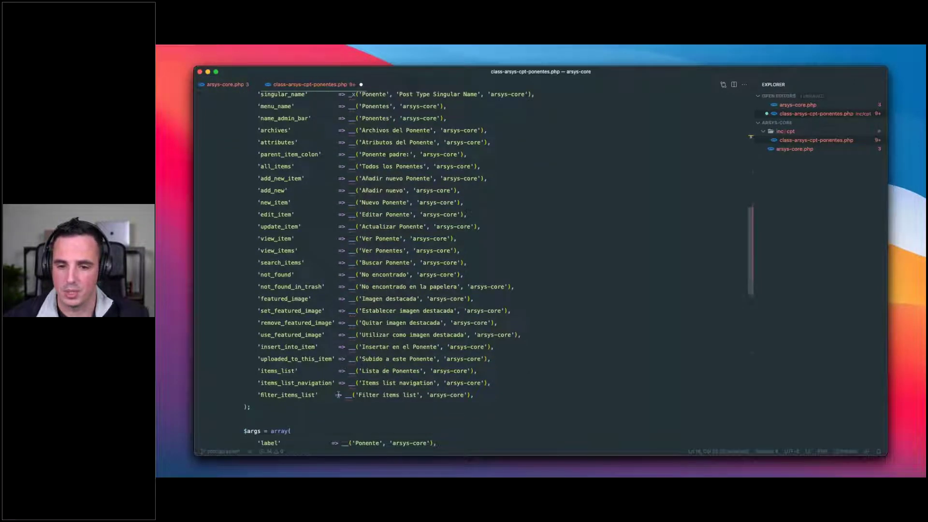
left_click(334, 395)
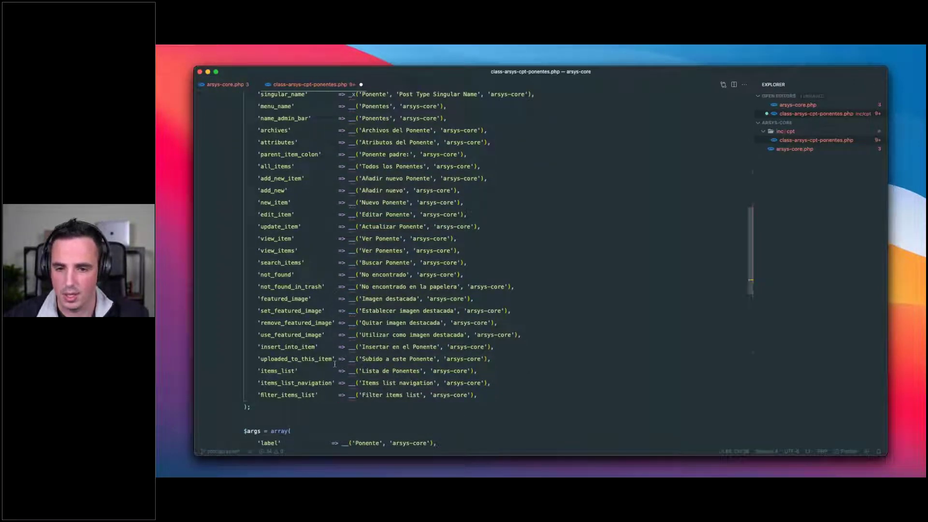
key("super+s")
Compare the text and text domain of the search_items label with the domain loaded by load_plugin_textdomain in arsys-core.php.
scroll(334, 363, "down", 1)
left_click(363, 241)
left_click_drag(362, 241, 467, 242)
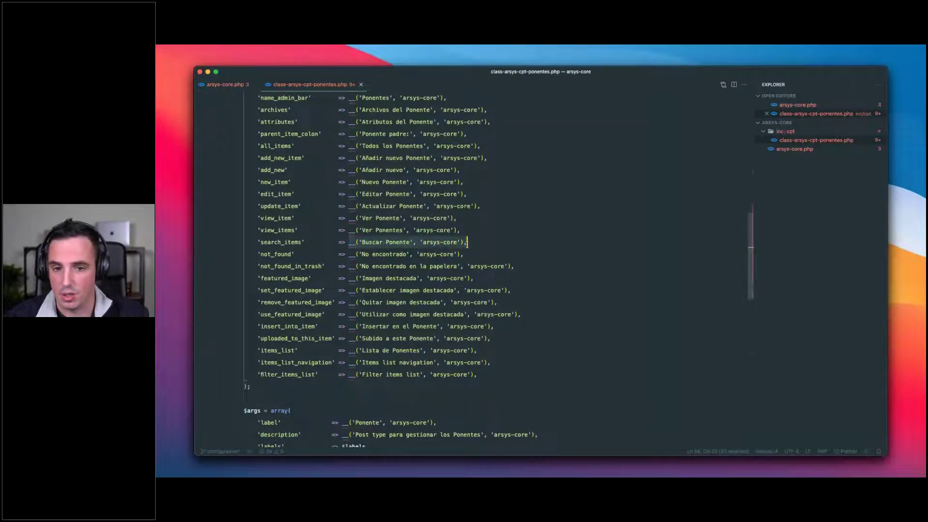
left_click(408, 241)
left_click(362, 242)
left_click_drag(362, 241, 411, 242)
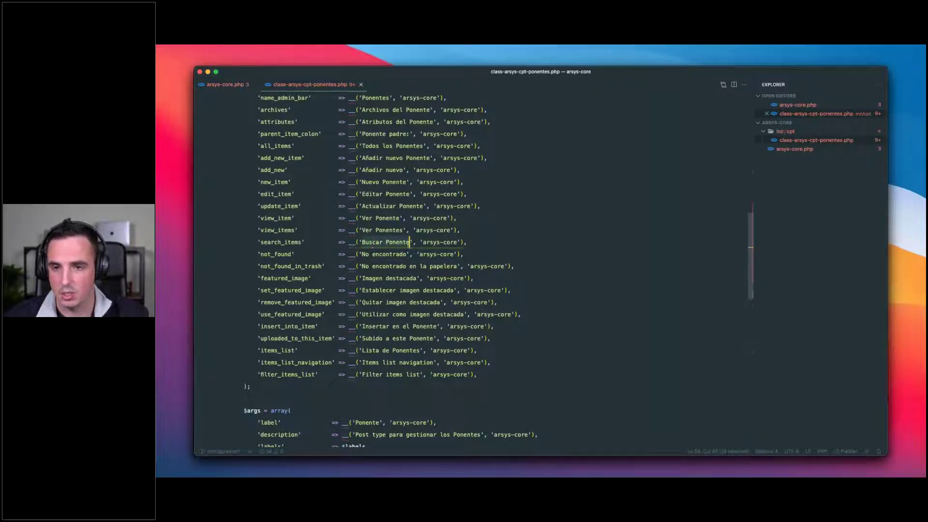
left_click(210, 88)
scroll(333, 204, "up", 10)
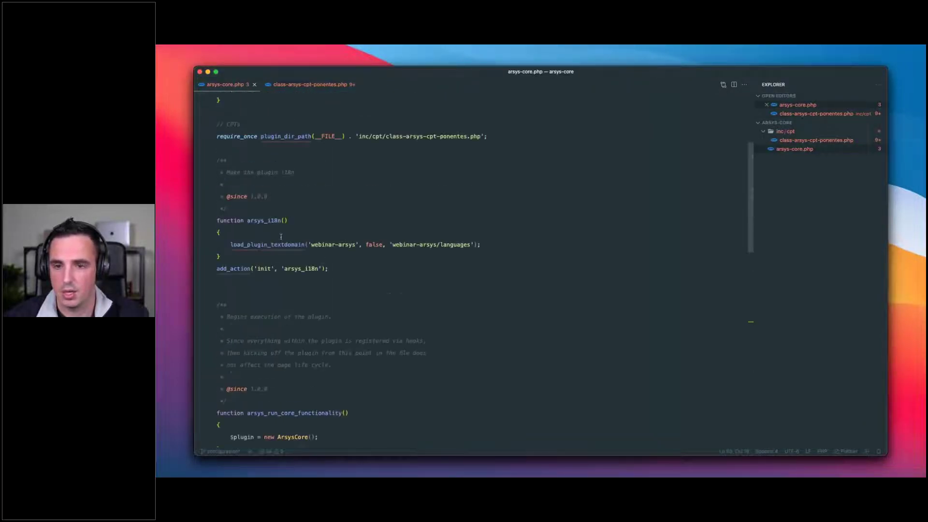
Set the text domain in load_plugin_textdomain to 'arsys-core' in arsys-core.php and save the file.
left_click_drag(310, 258, 354, 258)
key("BackSpace")
type("arsys")
type("-core")
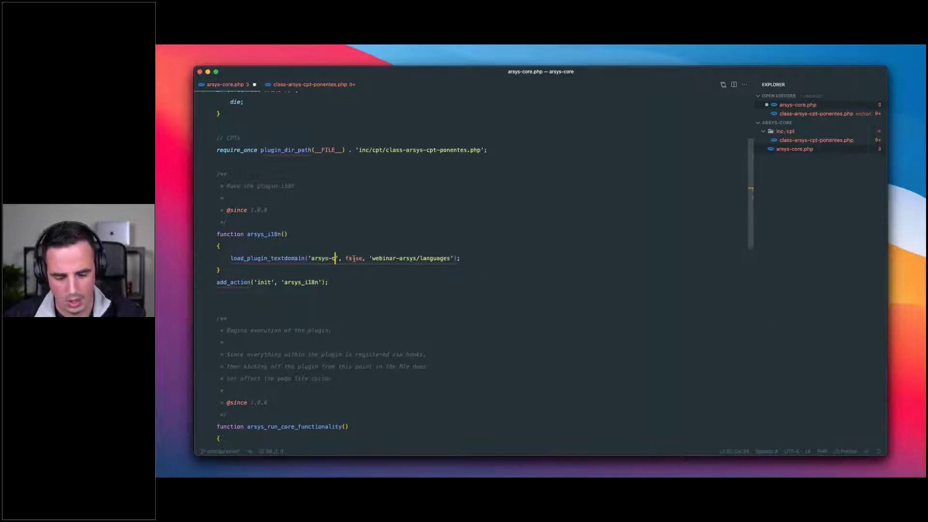
key("super+s")
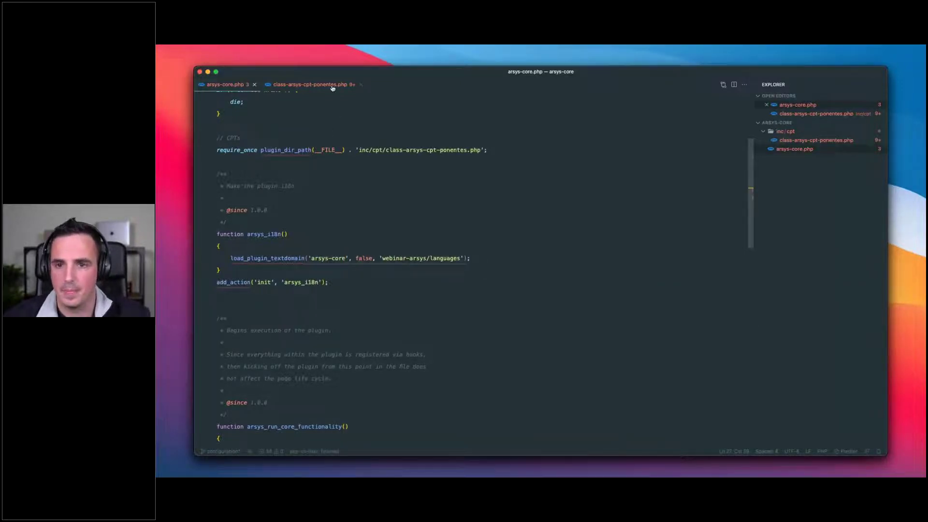
Set menu_position to 20 in the $args array of class-arsys-cpt-ponentes.php and save the file.
left_click(334, 86)
left_click_drag(458, 230, 413, 230)
left_click(390, 243)
scroll(336, 264, "down", 8)
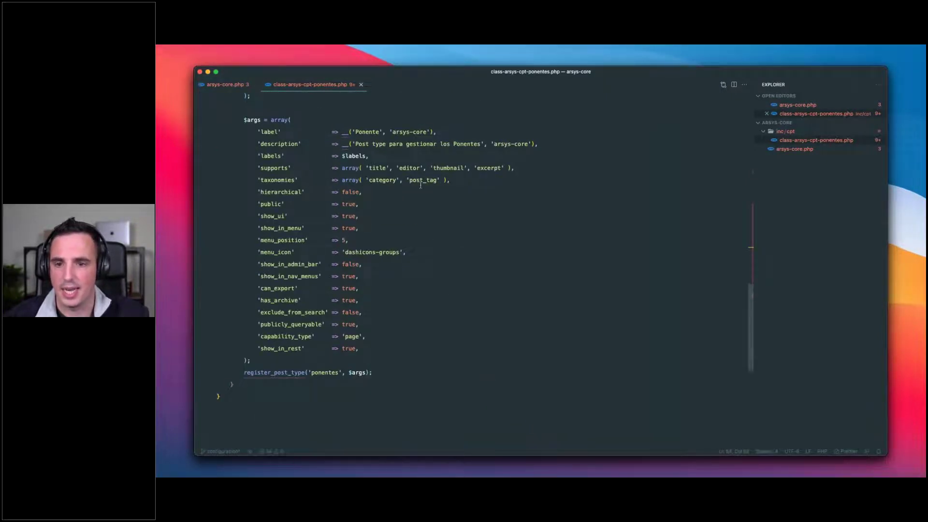
left_click(360, 180)
left_click(407, 180)
double_click(344, 239)
type("20")
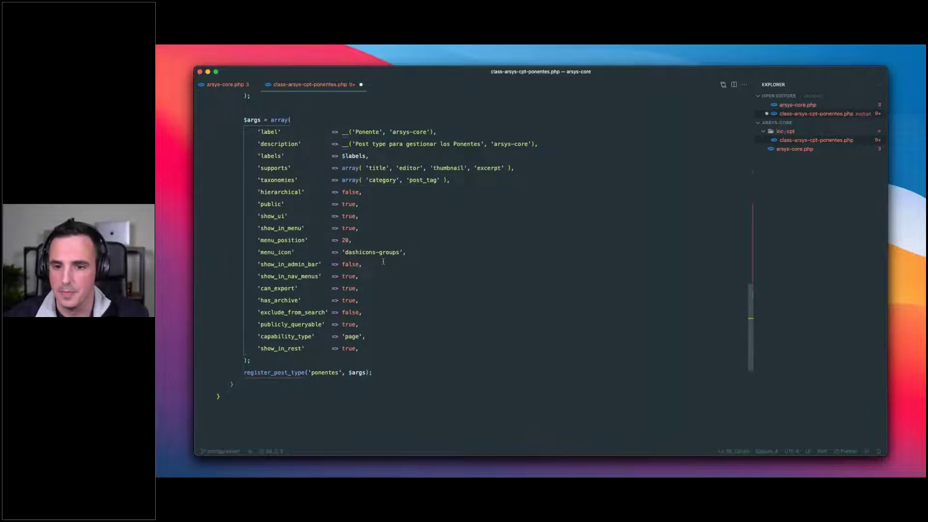
Review the register_post_type call and its $args array, comparing them with the generated code on GenerateWP in the browser.
scroll(379, 262, "down", 3)
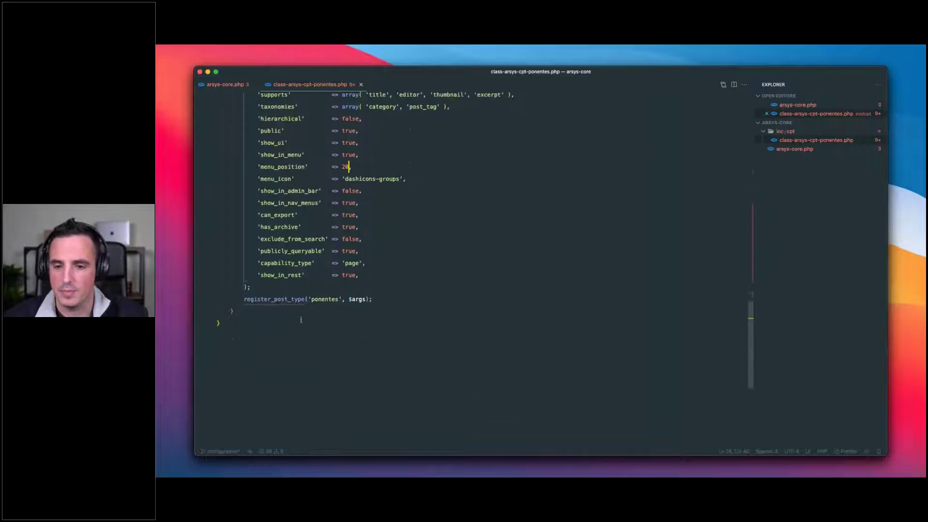
double_click(319, 299)
double_click(356, 299)
scroll(377, 307, "up", 3)
left_click_drag(360, 334, 333, 166)
left_click(295, 250)
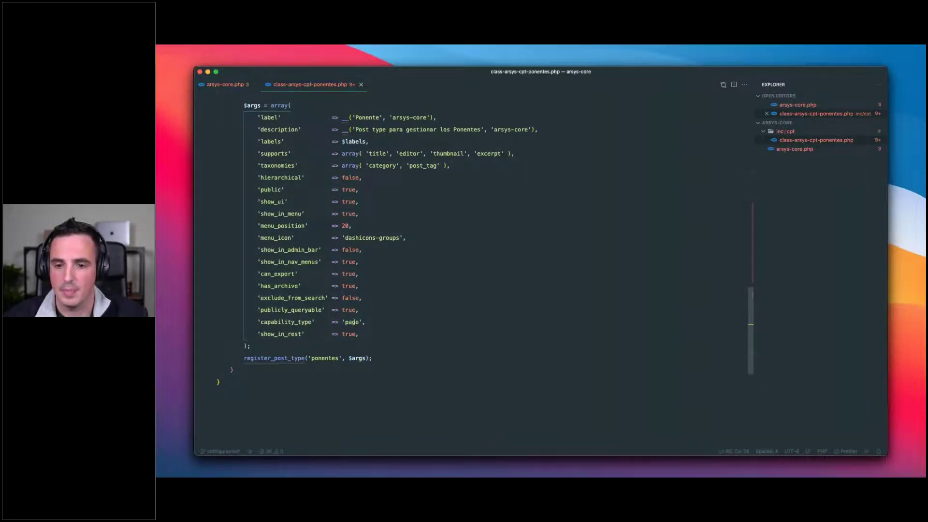
key("super+Tab")
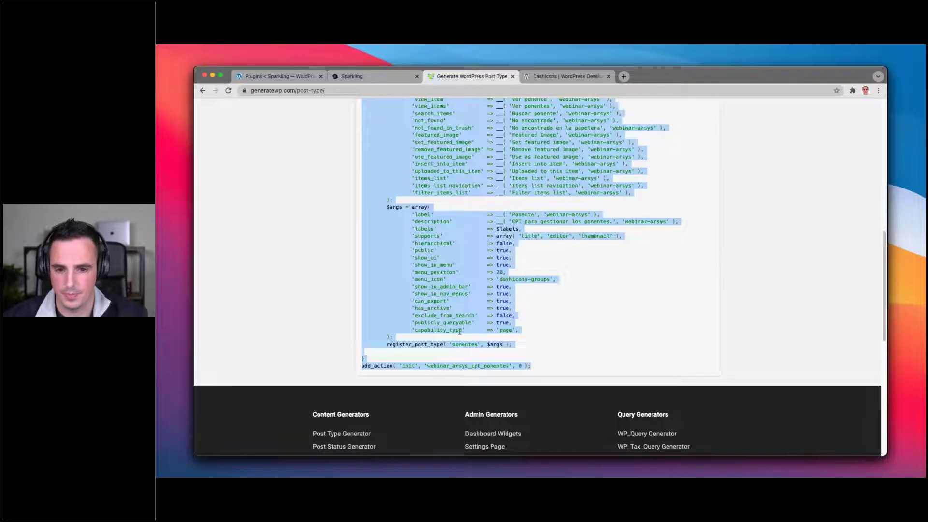
scroll(344, 310, "up", 15)
key("super+Tab")
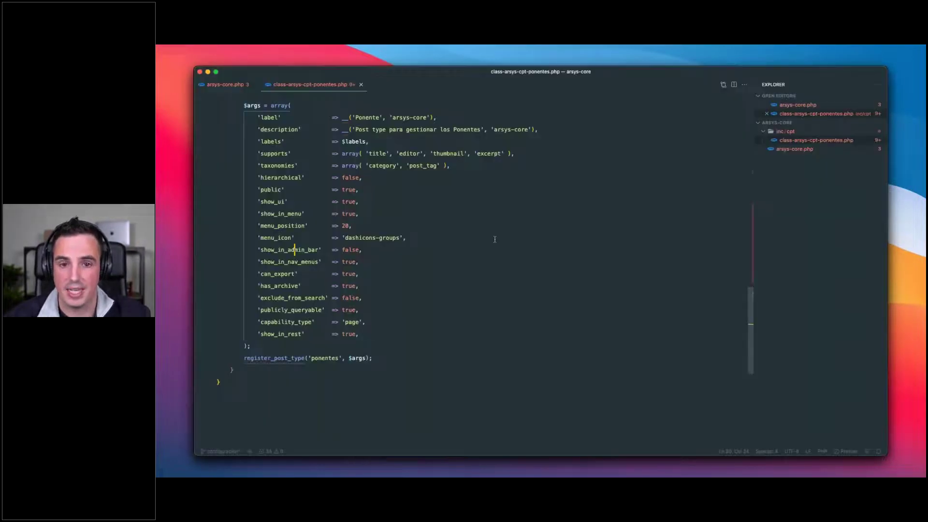
Activate the Arsys | Core Functionality plugin on the WordPress Plugins page in the browser.
key("super+Tab")
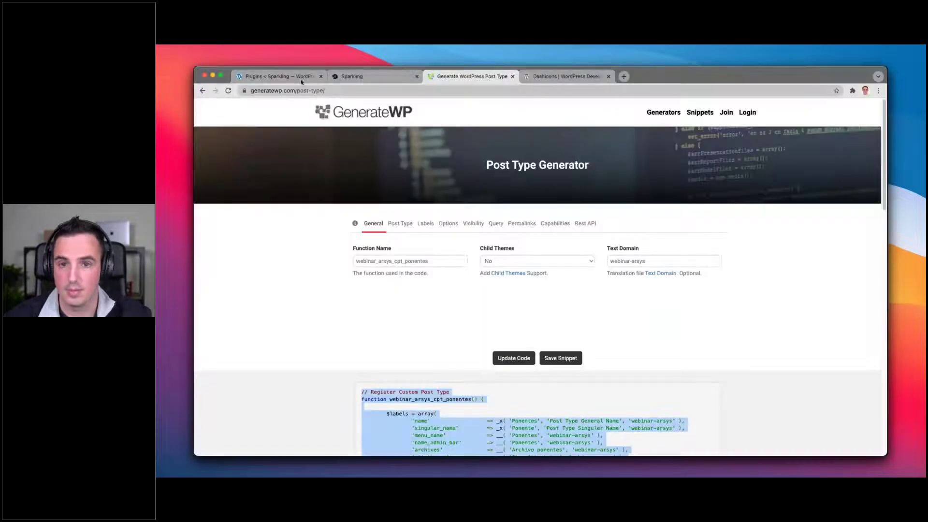
left_click(304, 76)
left_click(294, 219)
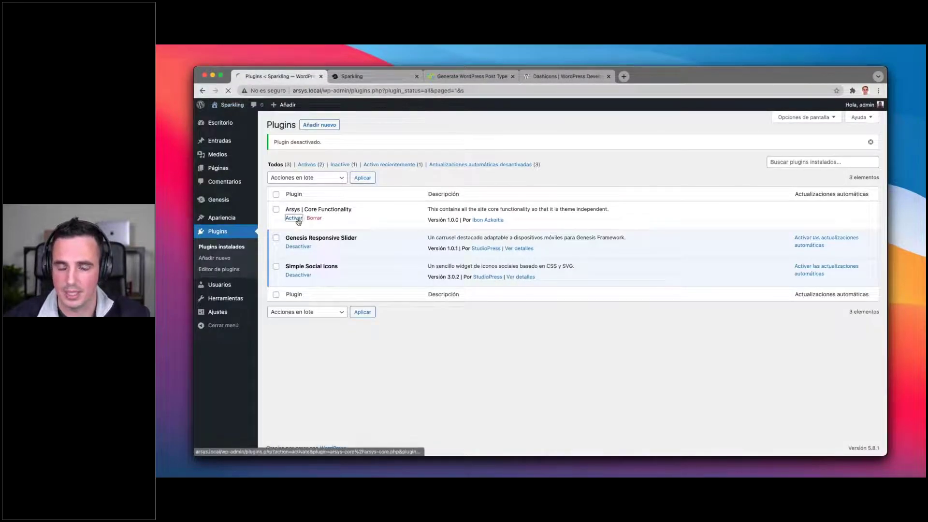
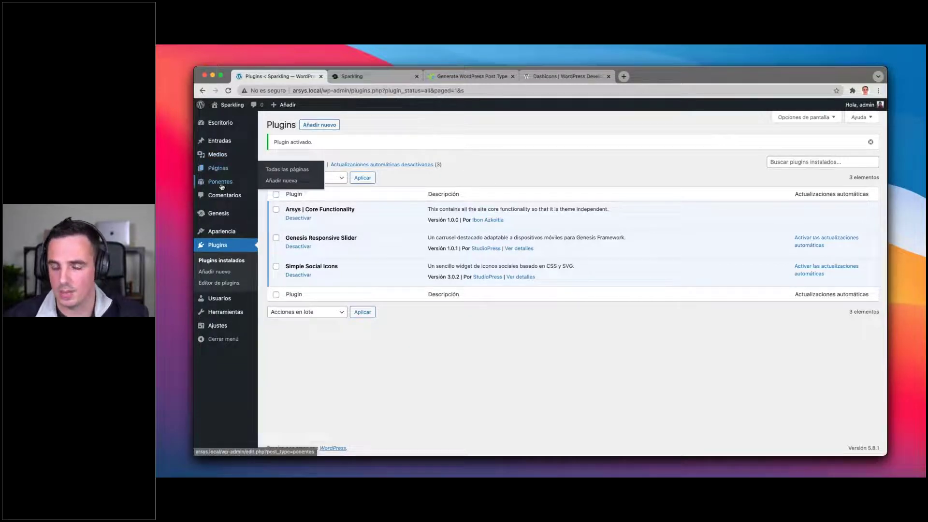
Check the admin sidebar position option on GenerateWP, set menu_position to 5 in the $args array, save, and reload the WordPress Plugins page.
left_click(479, 76)
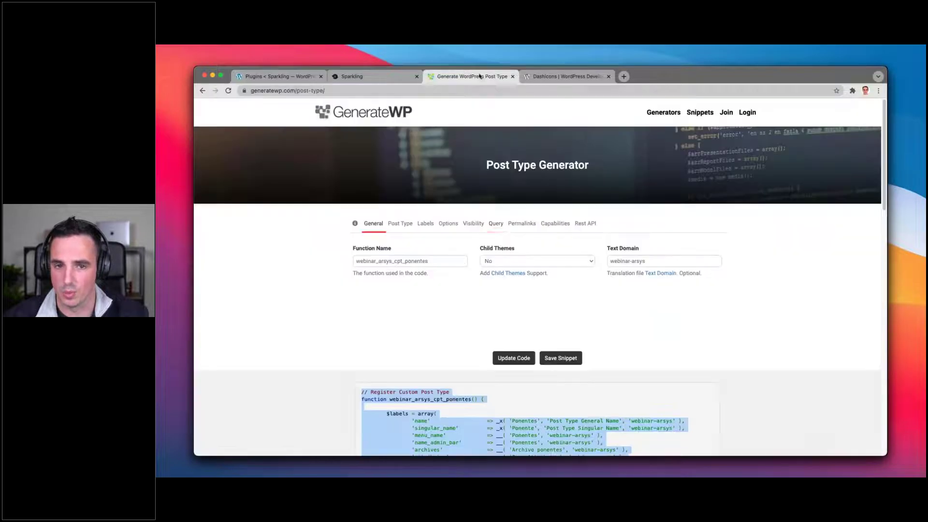
left_click(474, 224)
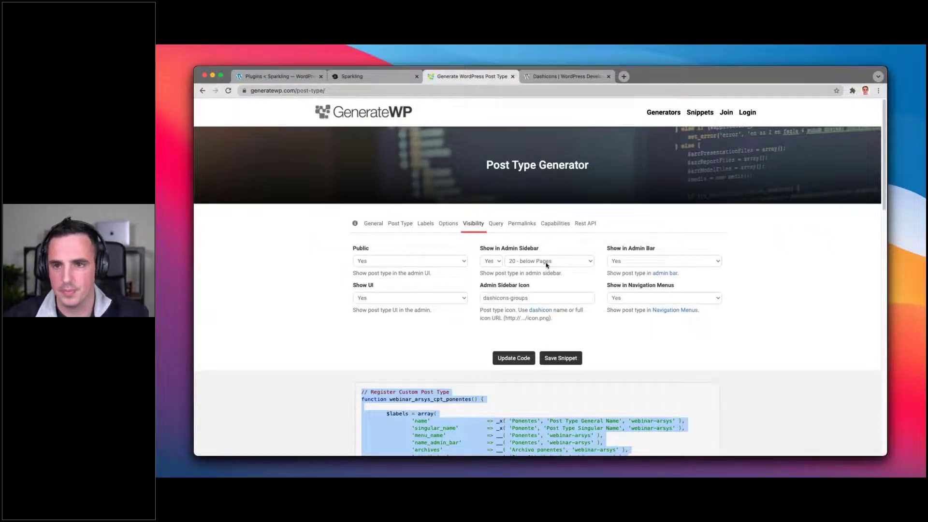
key("super+1")
mouse_move(221, 183)
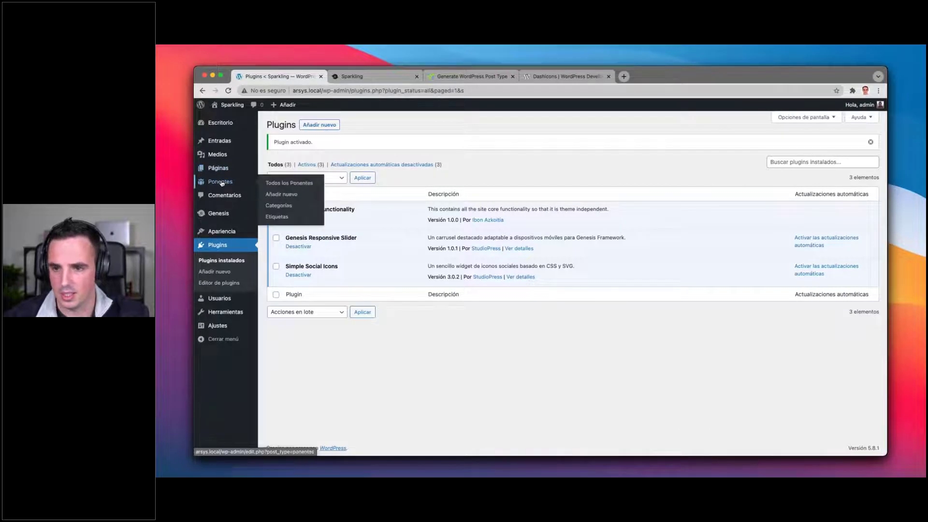
key("super+Tab")
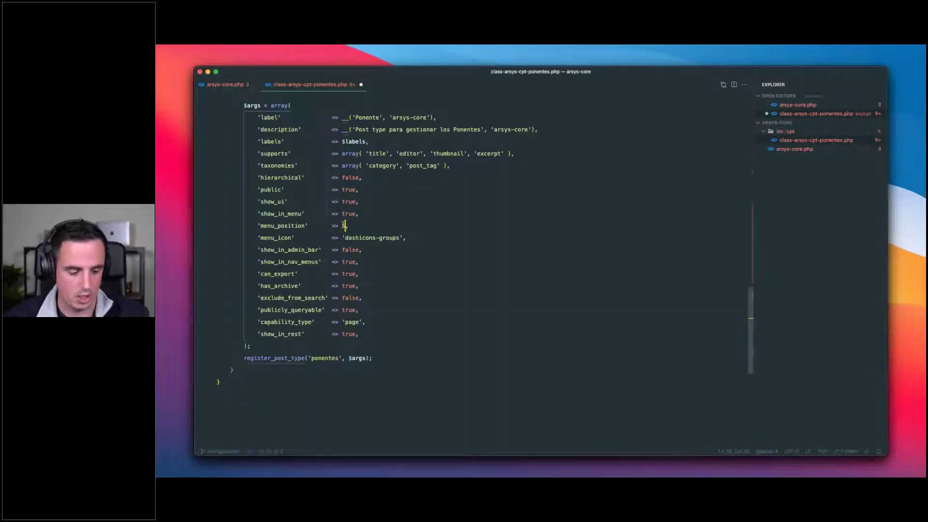
key("super+Tab")
key("super+r")
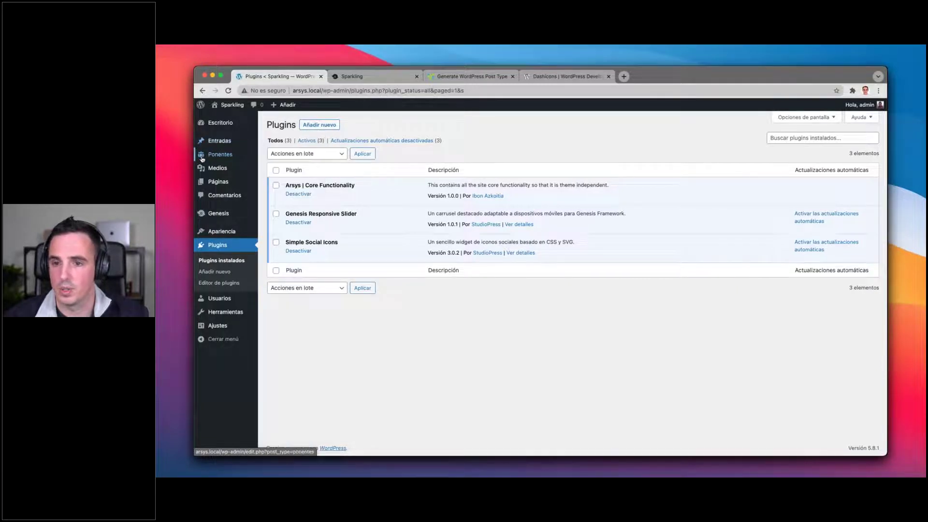
Compare the menu_icon entry with the Ponentes icon in the WordPress admin and check the post type in the Ponentes list's URL.
key("super+Tab")
double_click(388, 239)
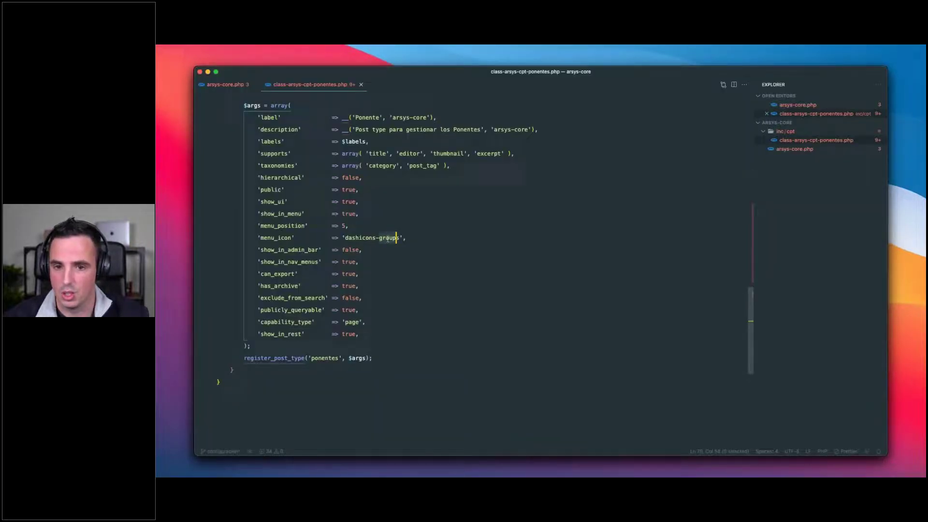
key("super+Tab")
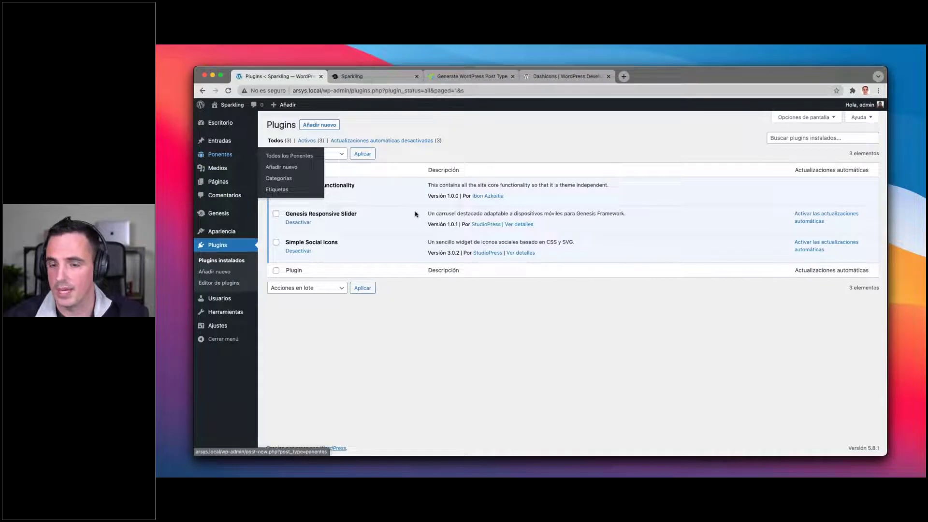
key("super+Tab")
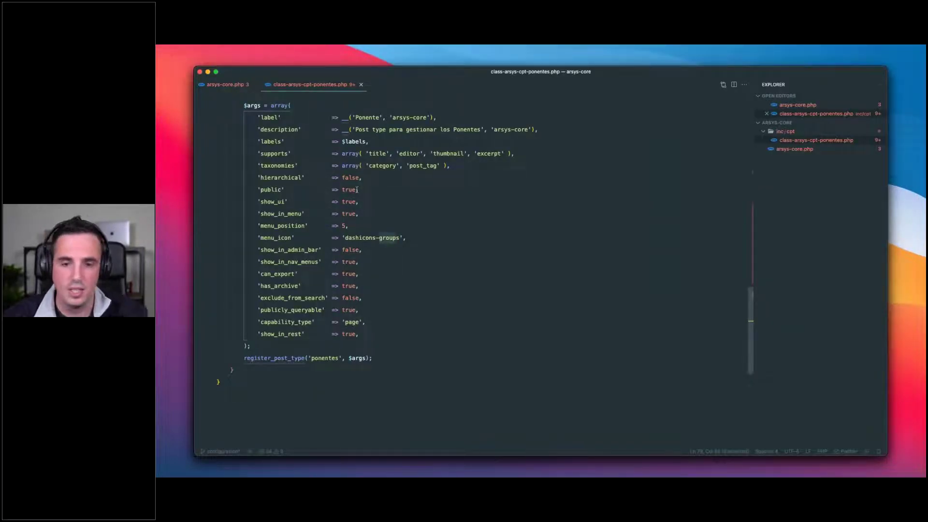
key("super+Tab")
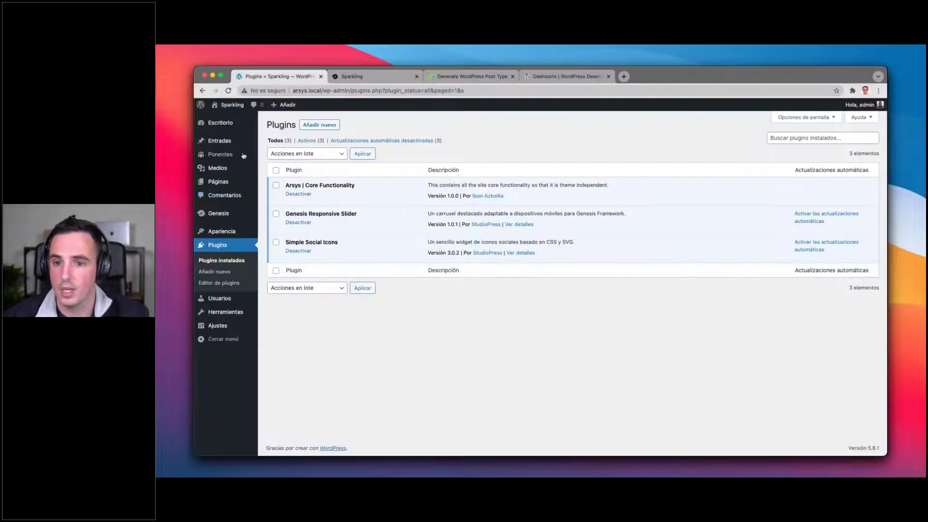
mouse_move(219, 155)
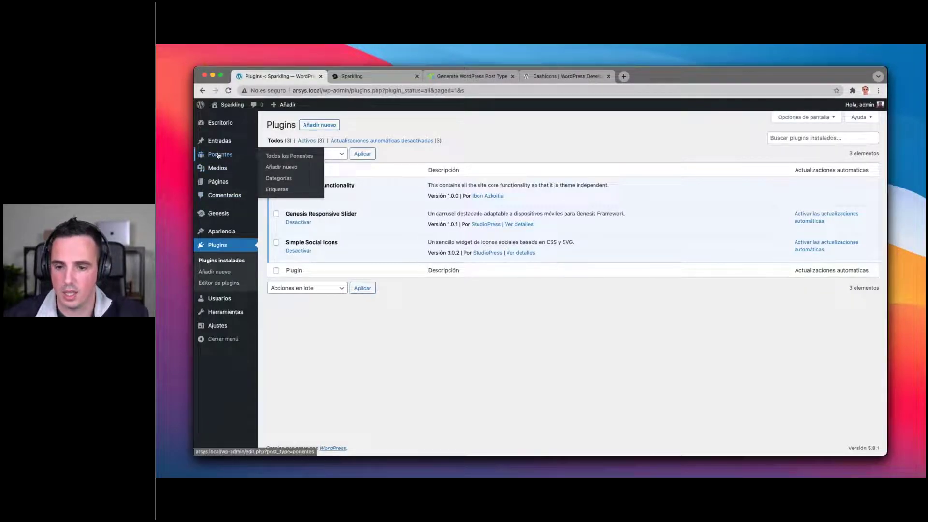
left_click(218, 154)
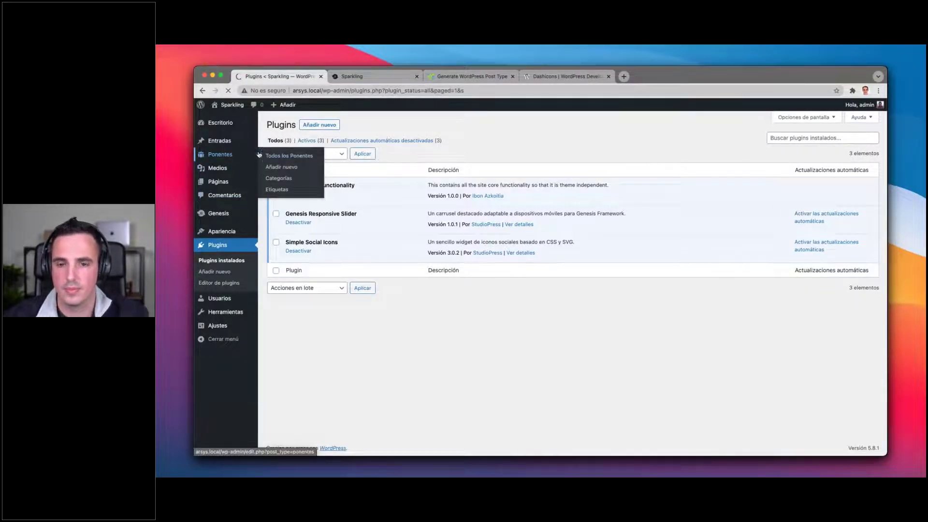
left_click_drag(352, 91, 435, 91)
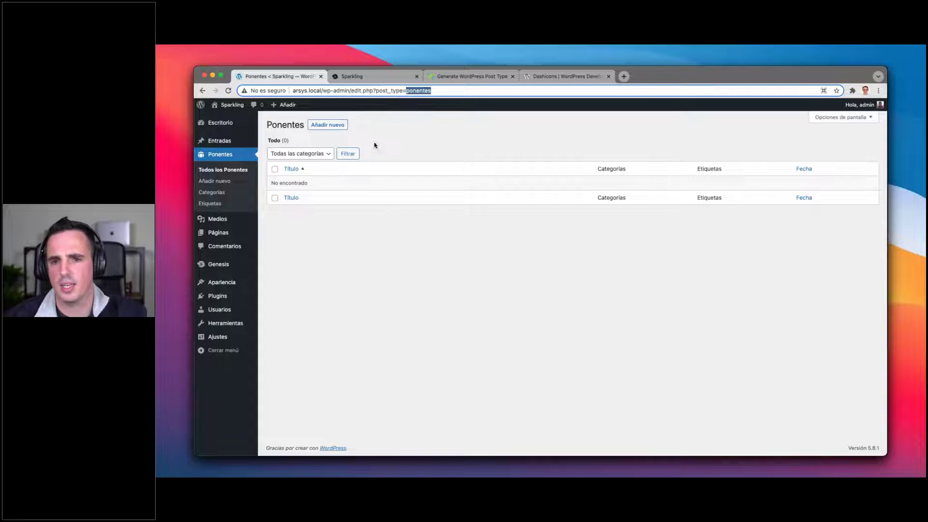
Open a new Ponente in WordPress, remove 'excerpt' from the supports array in the class file, save, and reload the post editor.
left_click(328, 125)
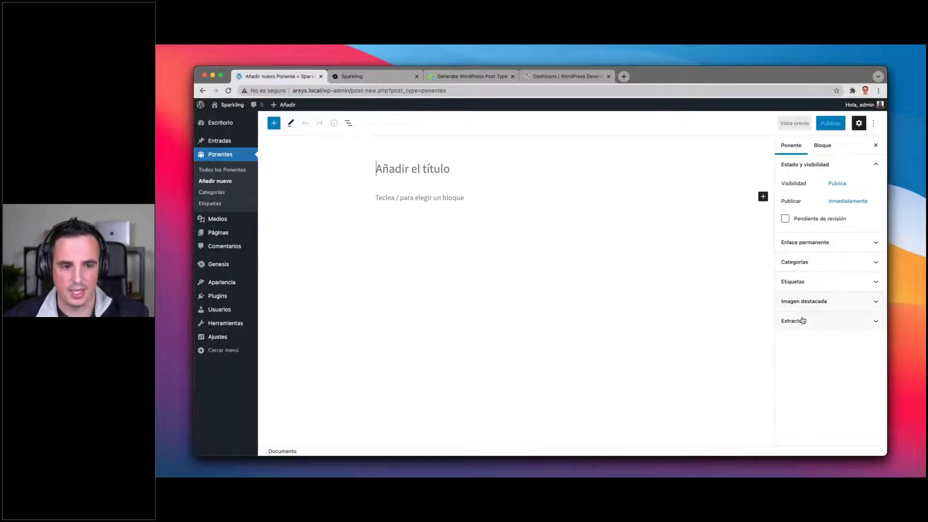
key("super+Tab")
left_click(461, 153)
left_click(467, 153)
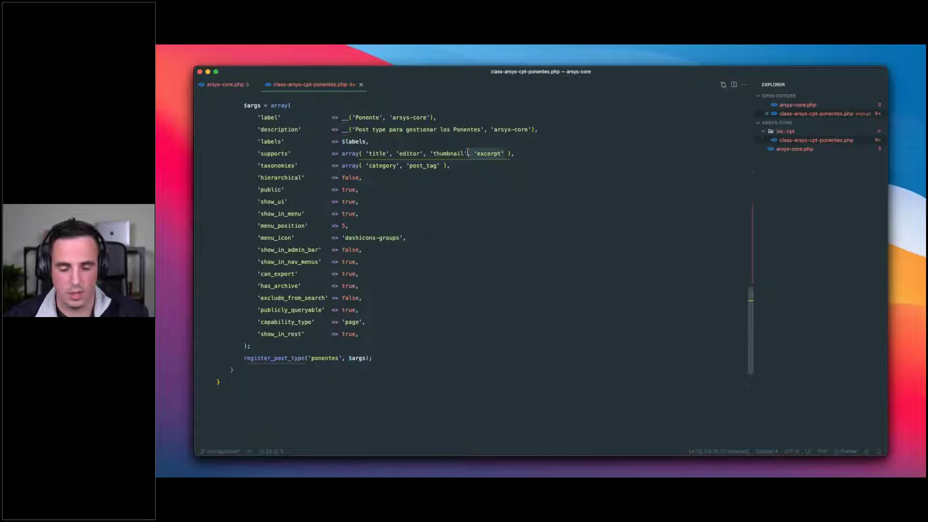
key("alt+Delete")
key("alt+Delete")
key("super+s")
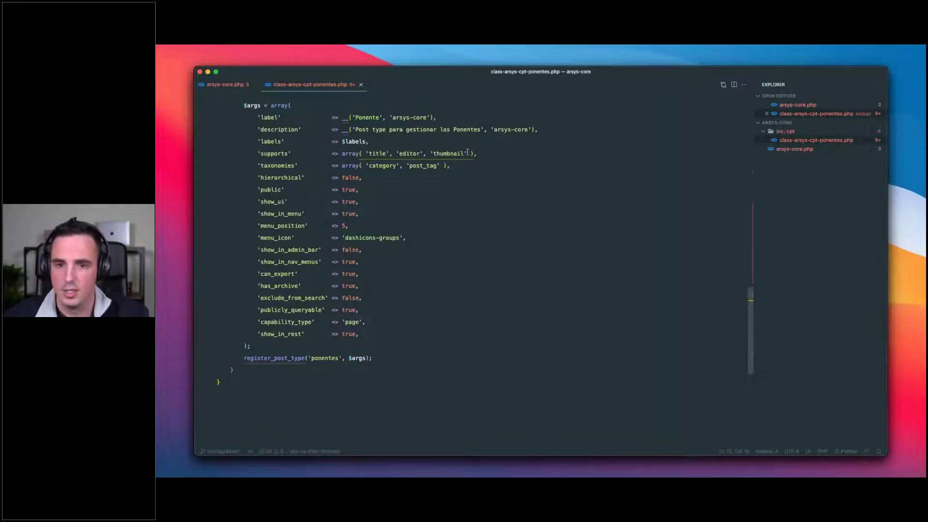
key("super+Tab")
key("super+r")
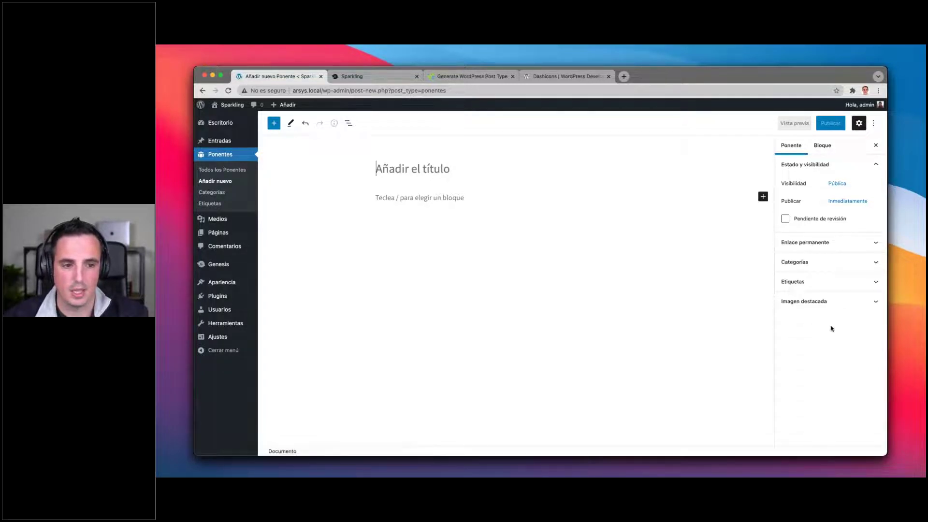
Compare the supports array in $args with the Supports options on GenerateWP and return to the new Ponente editor in WordPress.
key("super+Tab")
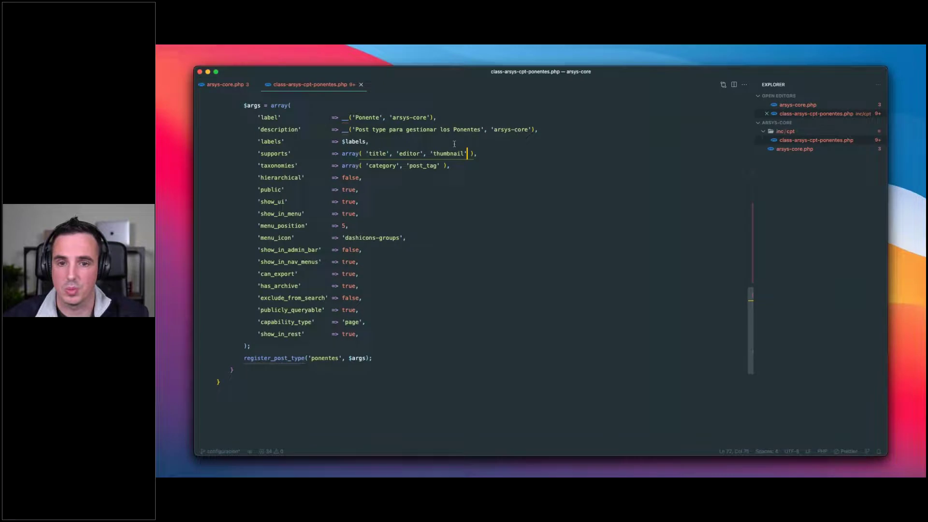
key("super+Tab")
left_click(488, 76)
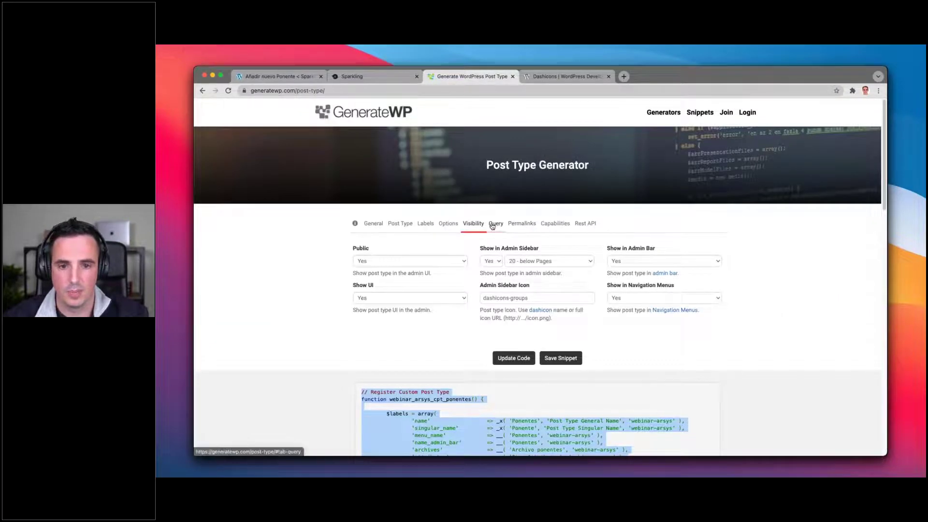
left_click(448, 224)
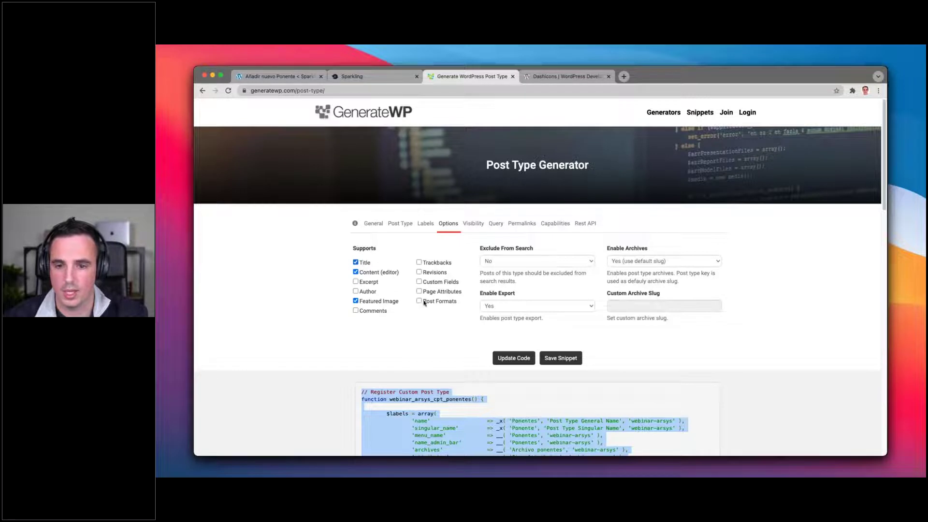
key("super+Tab")
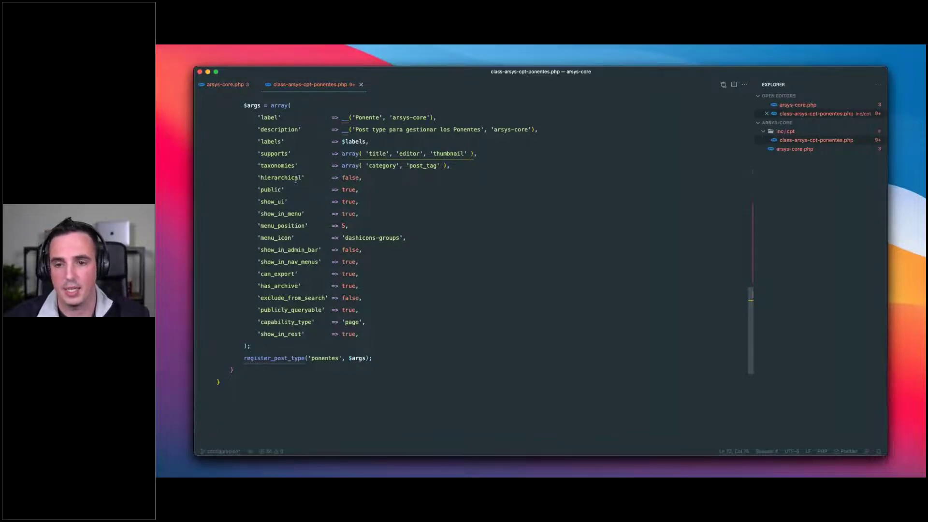
key("super+Tab")
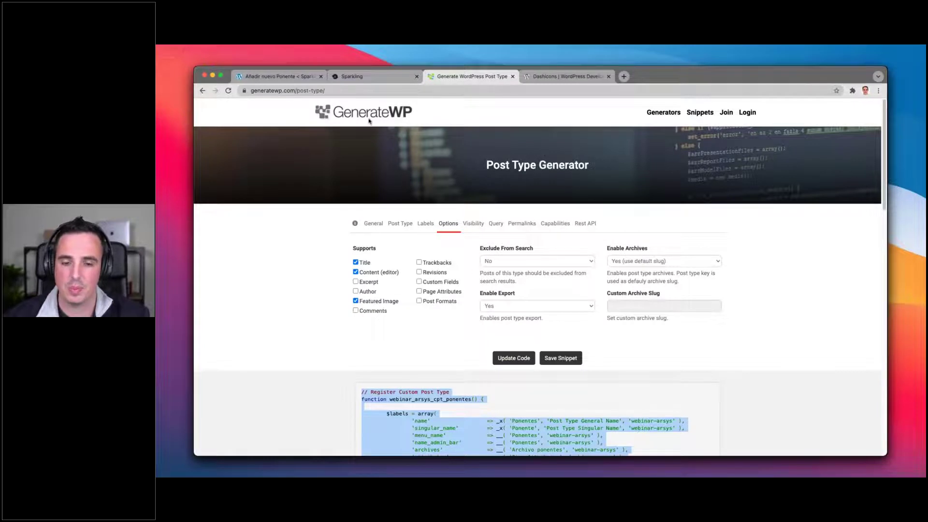
left_click(273, 77)
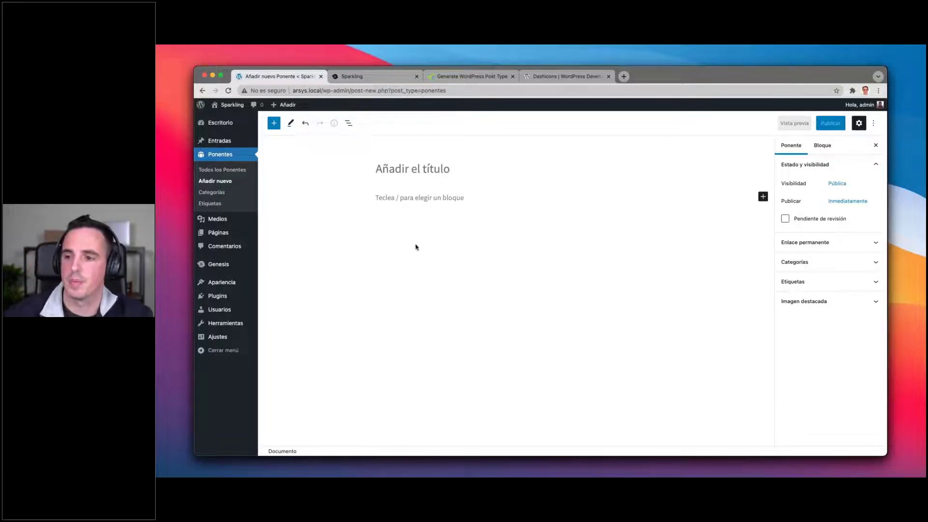
Switch to the code editor and review the ArsysCore constructor that instantiates ARSYS_CPT_PONENTES in arsys-core.php.
key("super+Tab")
left_click(460, 256)
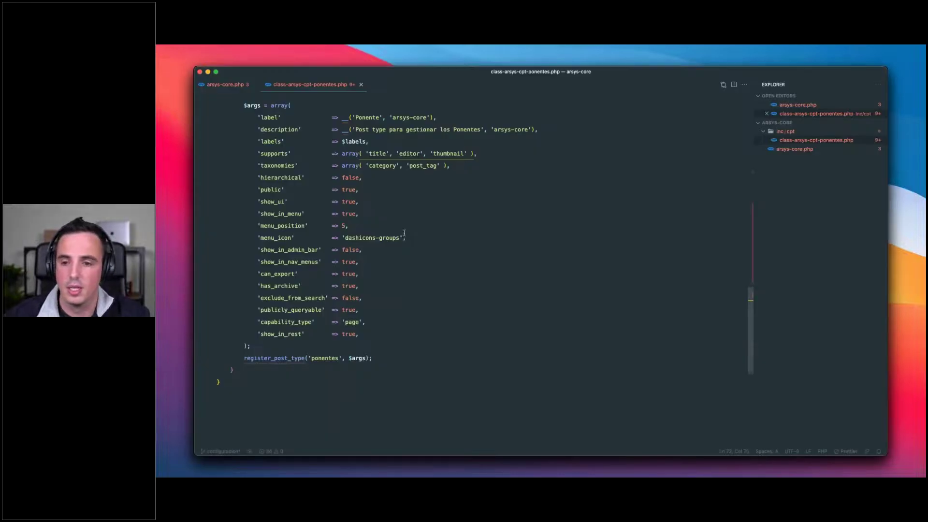
left_click(227, 86)
scroll(224, 290, "down", 10)
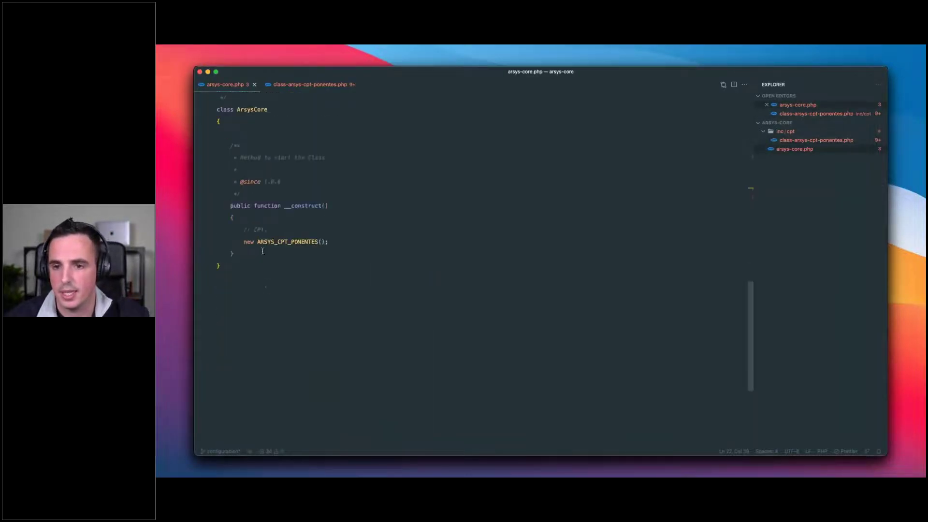
Try a closing ?> tag after the ArsysCore class in arsys-core.php, remove it, and save the file.
left_click(225, 297)
type("?>")
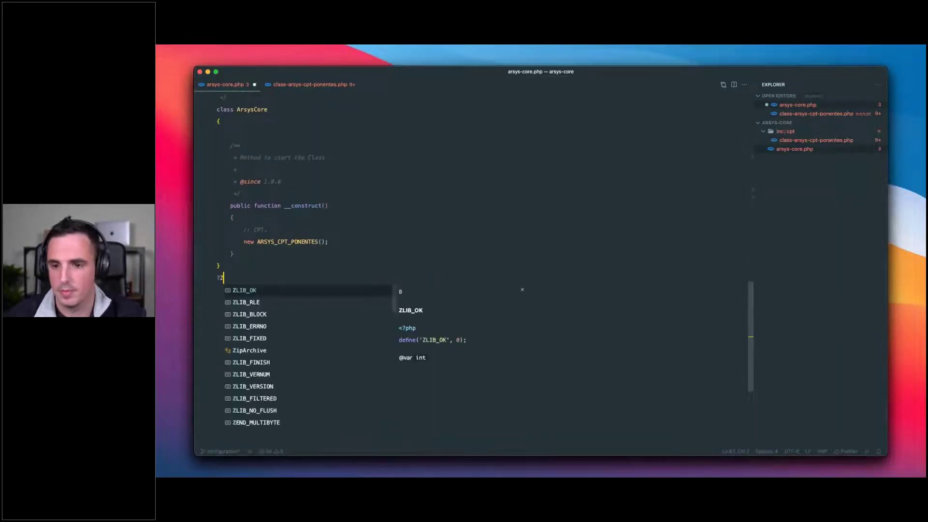
key("BackSpace")
key("BackSpace")
key("BackSpace")
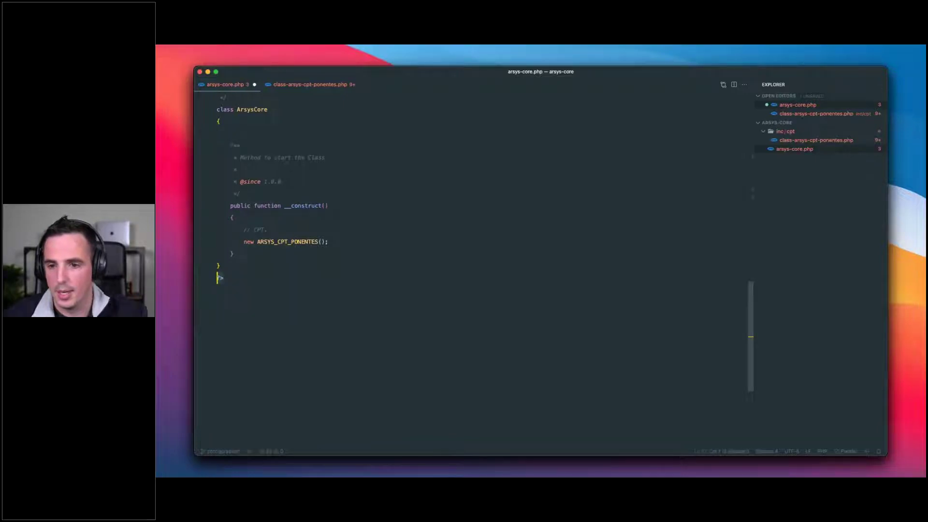
key("super+s")
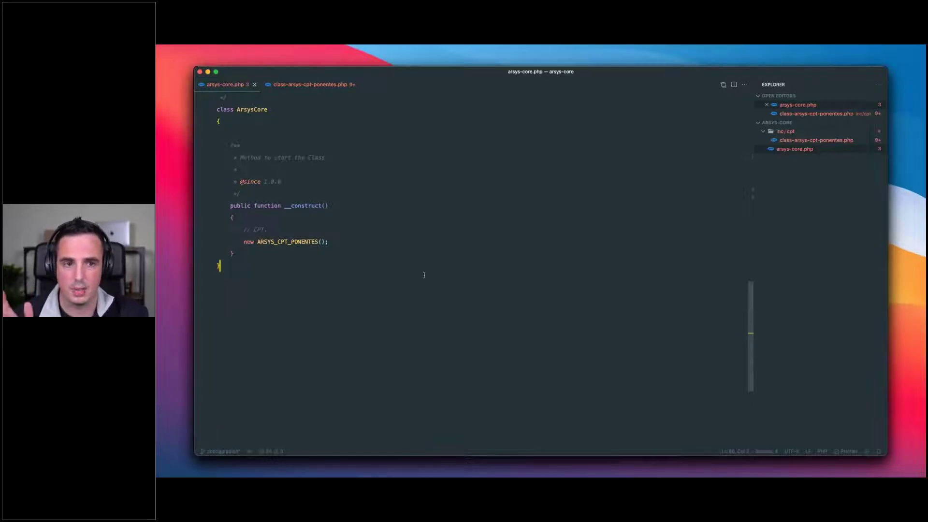
Try a closing ?> tag at the end of class-arsys-cpt-ponentes.php and remove it again.
scroll(408, 288, "up", 15)
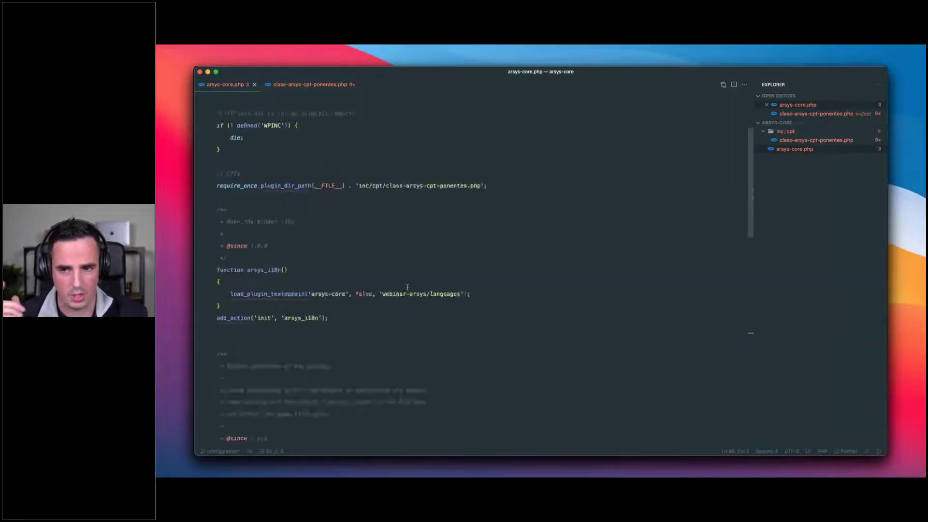
scroll(265, 189, "down", 15)
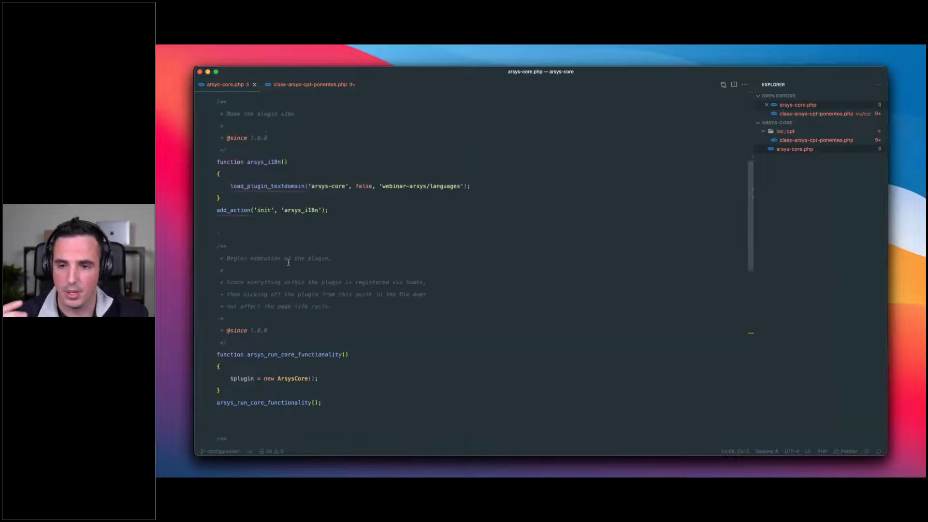
scroll(264, 357, "up", 15)
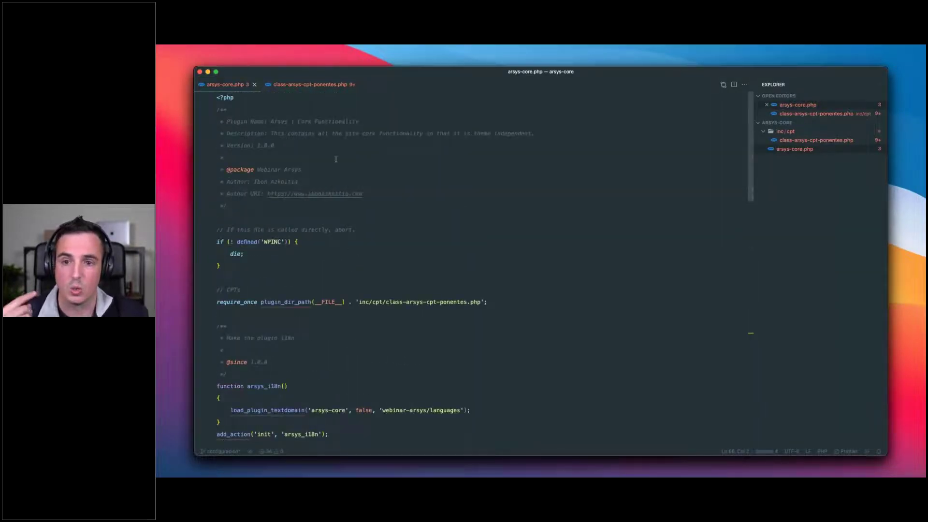
left_click(310, 85)
left_click(229, 392)
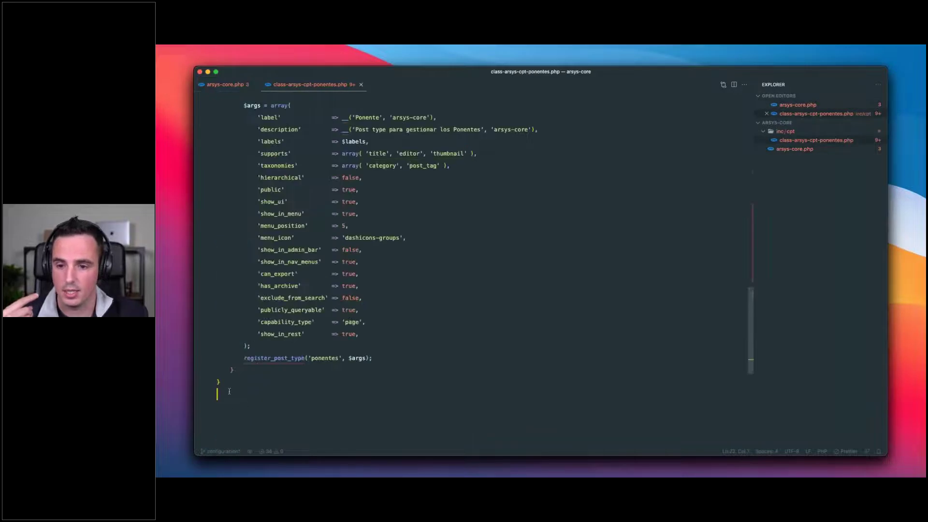
type("?>")
key("BackSpace")
key("BackSpace")
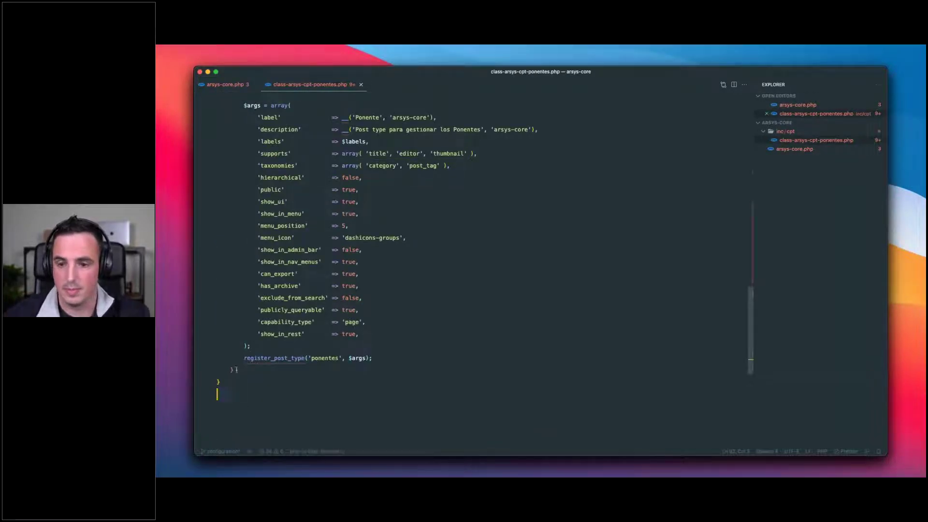
Check the require_once line in arsys-core.php and add a closing ?> tag at the end of class-arsys-cpt-ponentes.php.
left_click(238, 86)
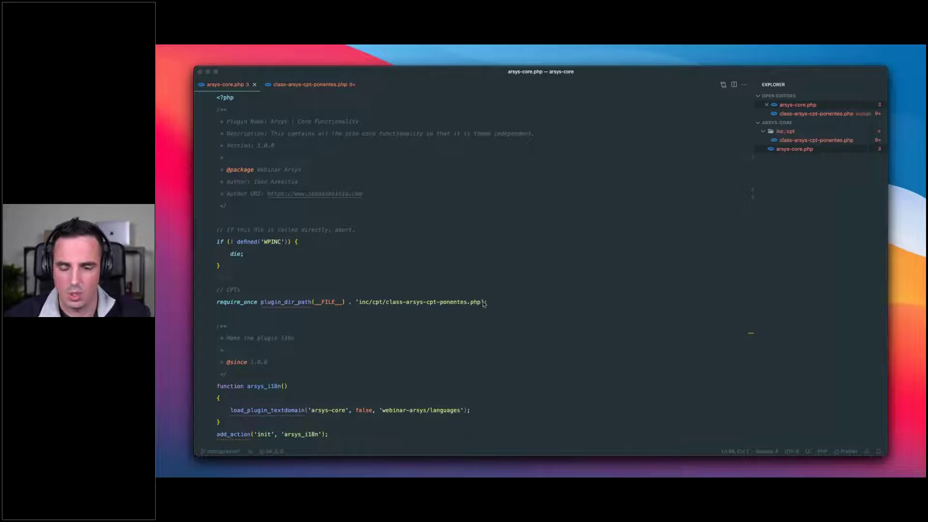
triple_click(370, 301)
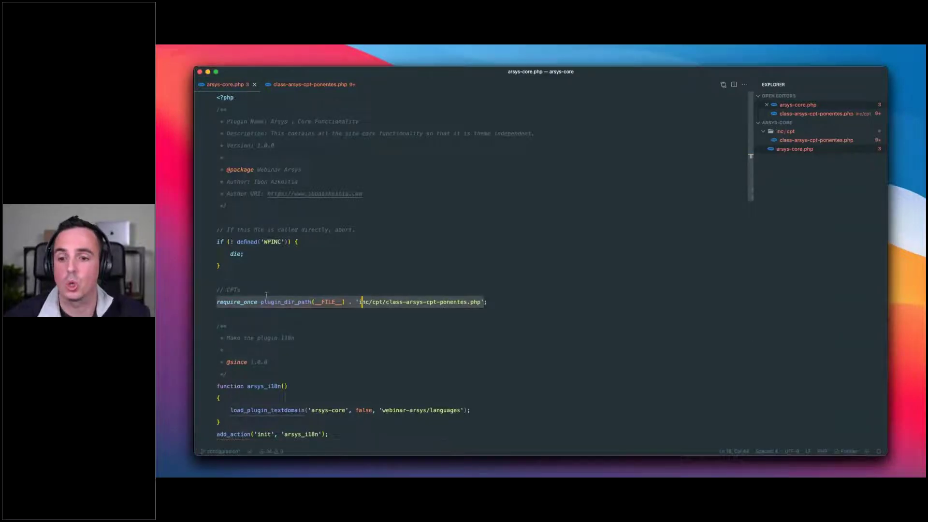
left_click(231, 315)
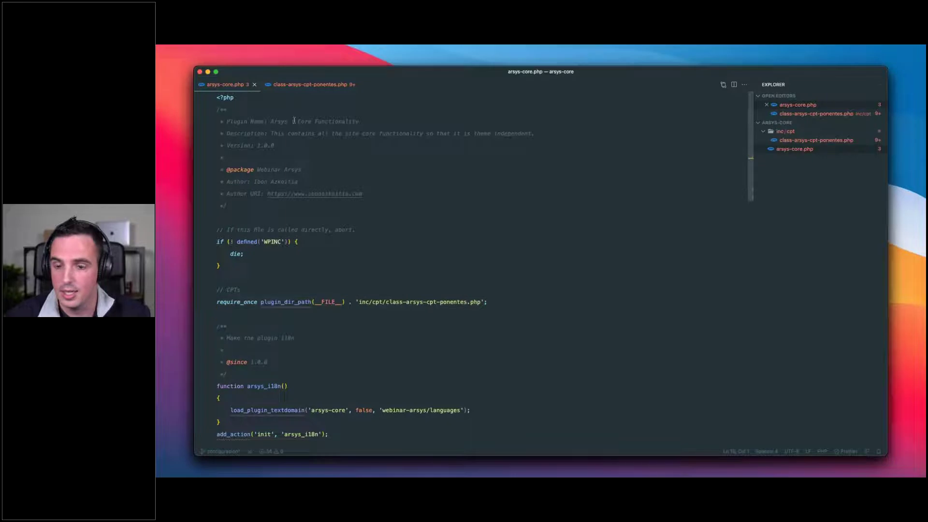
left_click(301, 85)
left_click(222, 394)
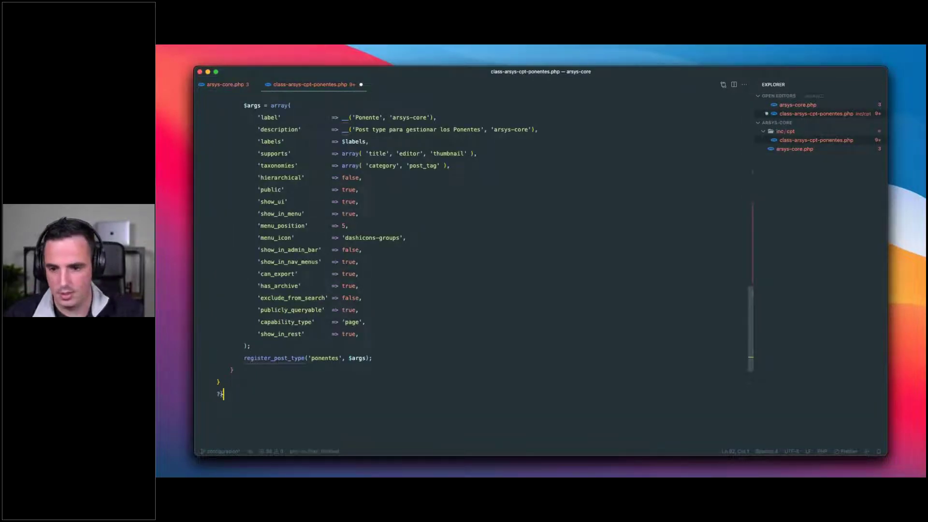
type("?>")
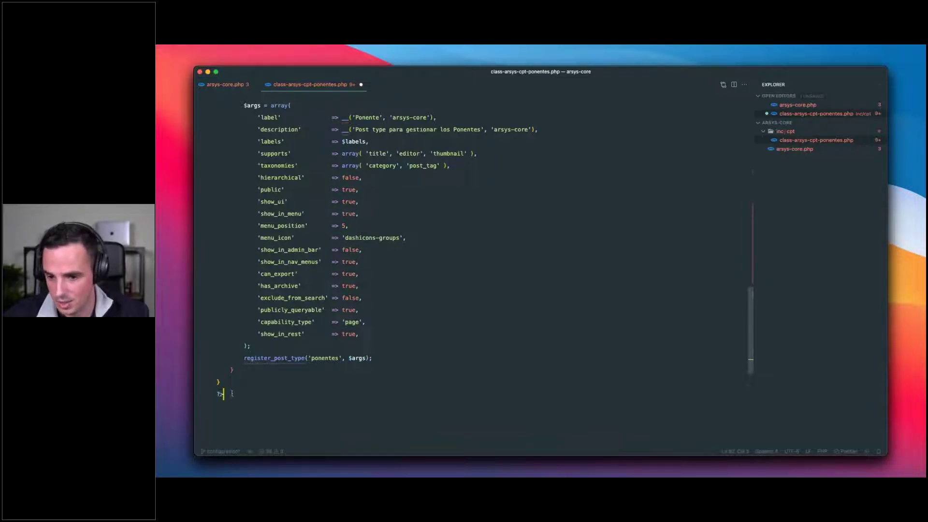
Copy the entire contents of class-arsys-cpt-ponentes.php below the require_once line in arsys-core.php and save the file.
left_click_drag(225, 394, 216, 396)
left_click(225, 85)
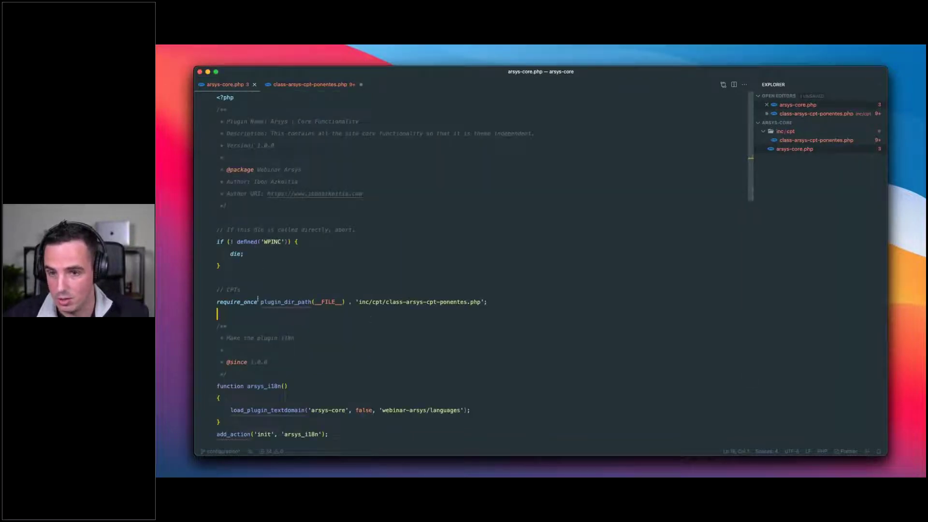
left_click(294, 86)
key("super+a")
left_click(223, 85)
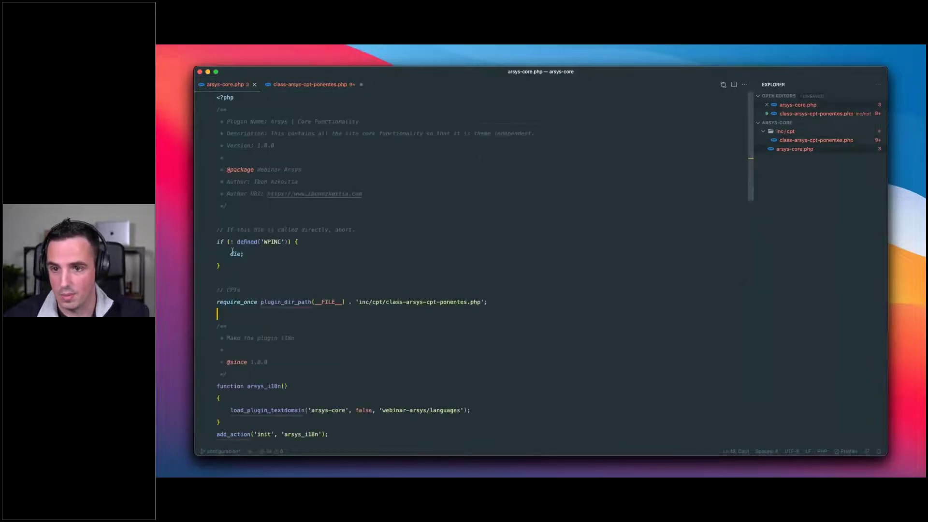
key("super+v")
left_click(221, 430)
type("?>")
scroll(241, 423, "down", 5)
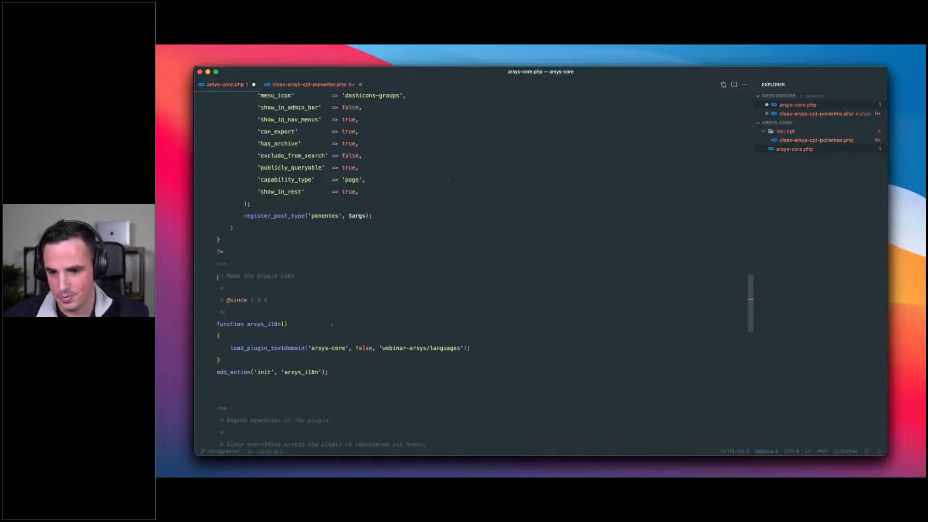
key("super+s")
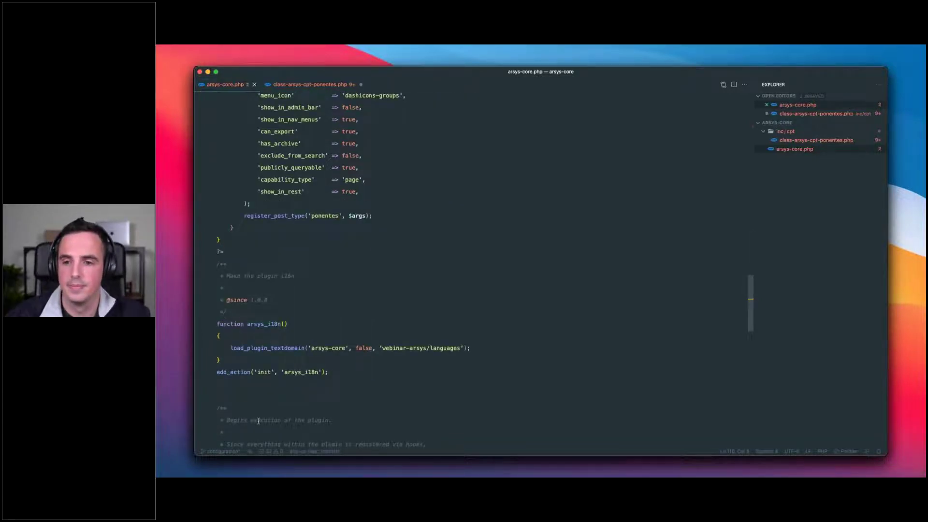
Remove the closing ?> tag from the end of class-arsys-cpt-ponentes.php and save the file.
left_click(334, 85)
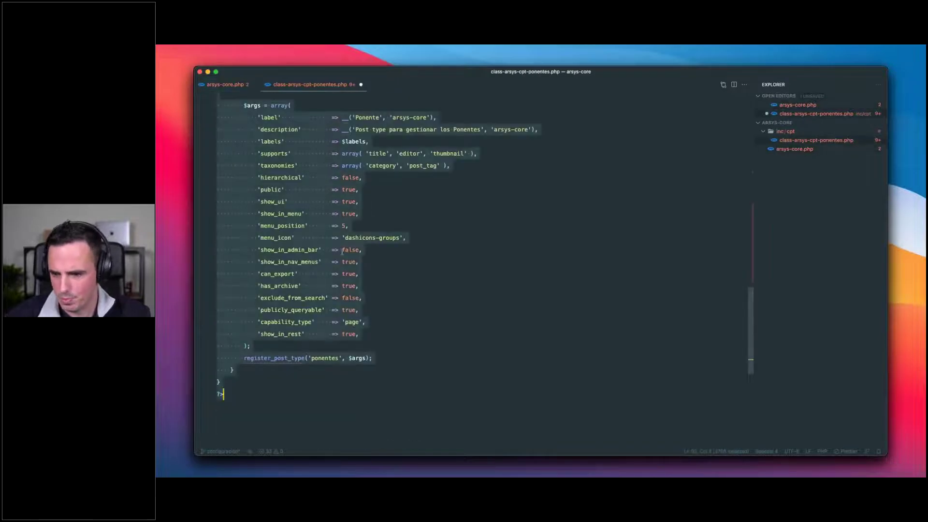
left_click(236, 383)
key("BackSpace")
key("super+s")
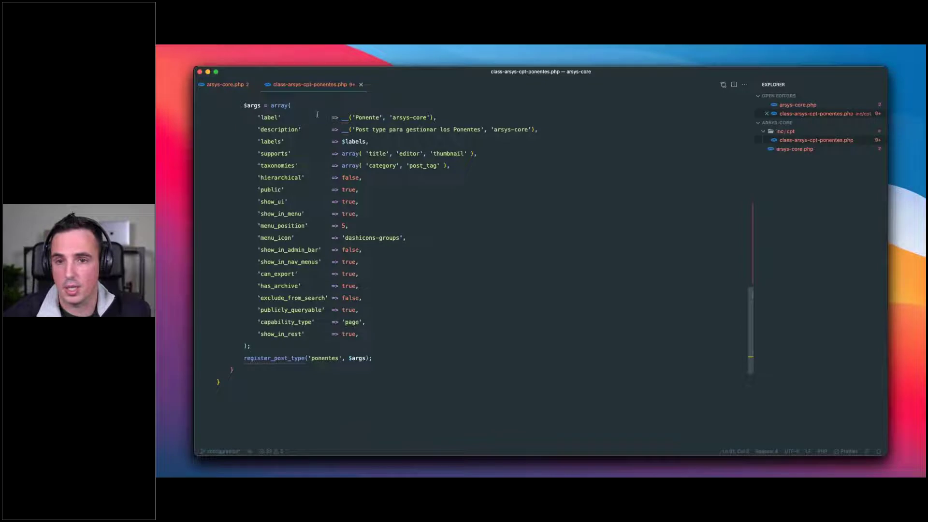
Delete the pasted class code from arsys-core.php, restore the blank line below require_once, and save the file.
left_click(232, 90)
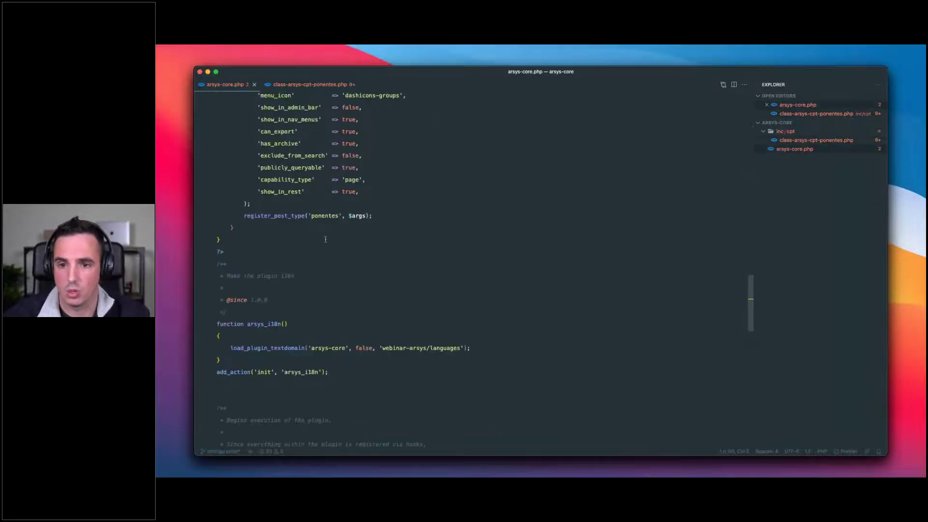
scroll(372, 355, "up", 5)
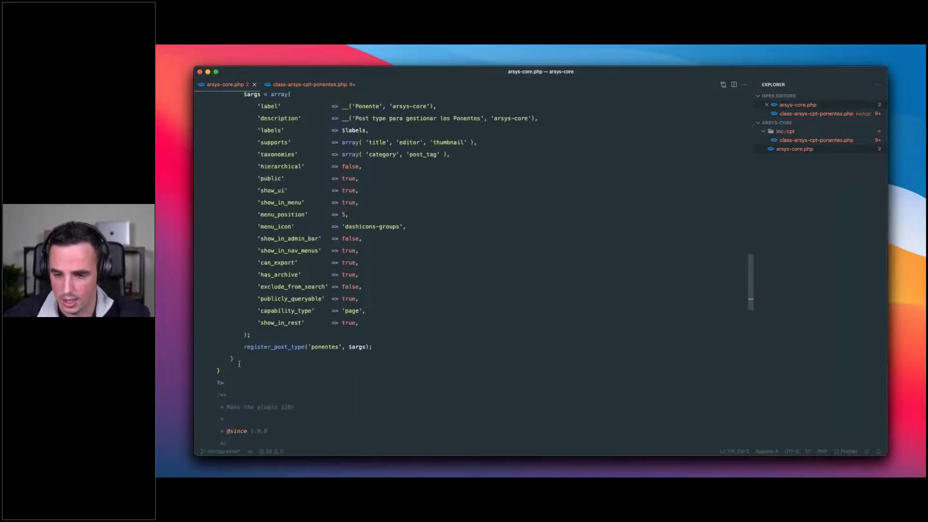
left_click_drag(230, 377, 512, 215)
left_click_drag(227, 231, 216, 228)
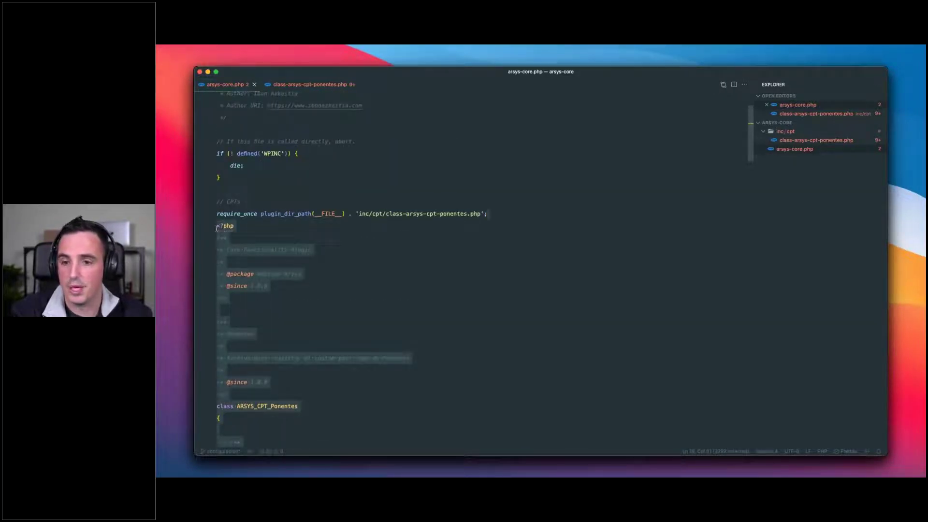
key("BackSpace")
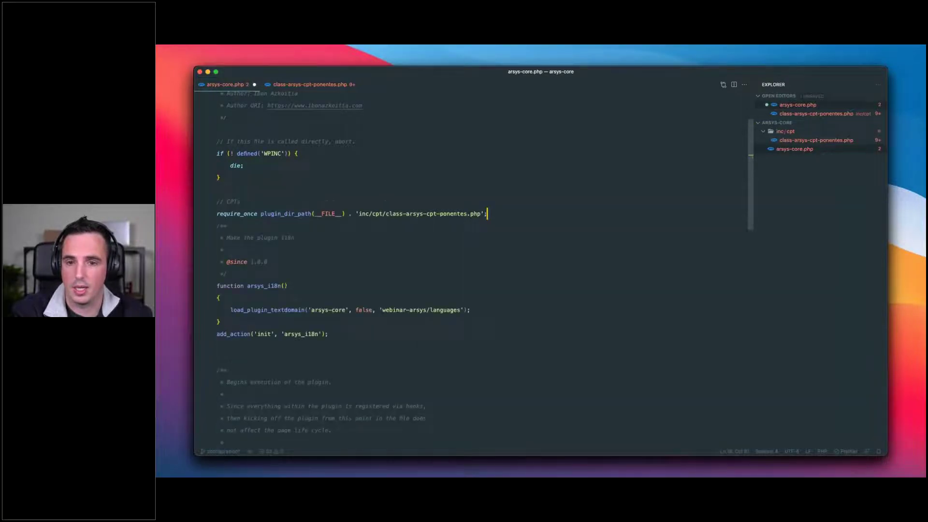
key("Return")
key("super+s")
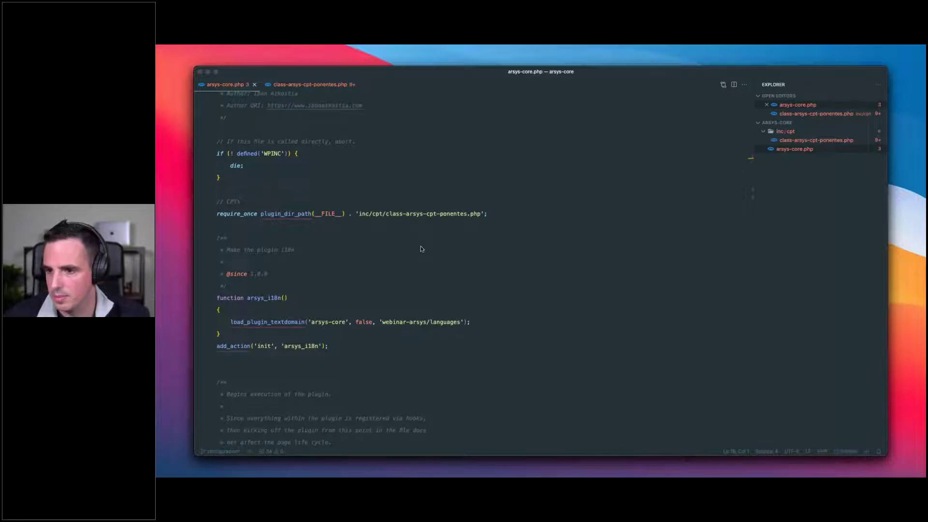
Switch to the WordPress admin in the browser and search for "Custom post type ui" among the plugins available to add.
left_click(295, 249)
scroll(318, 186, "down", 10)
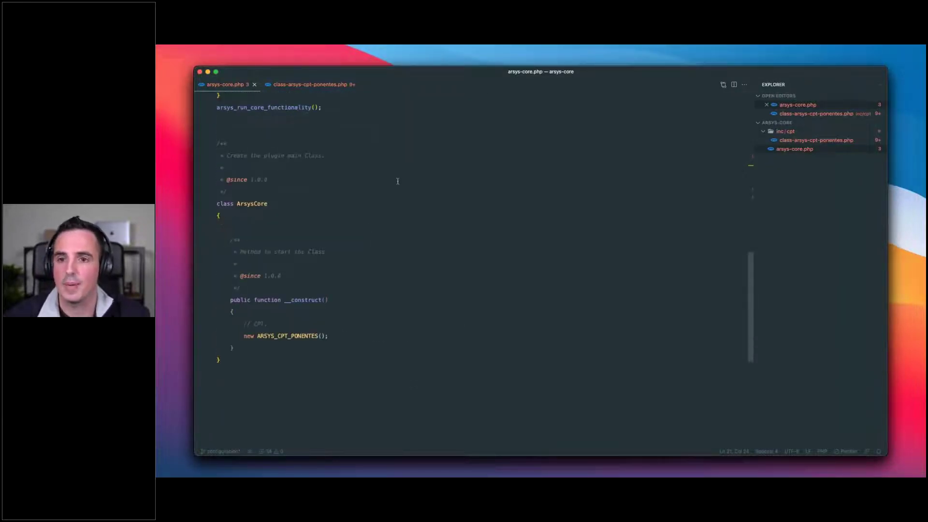
key("super+Tab")
key("super+Tab")
left_click(433, 177)
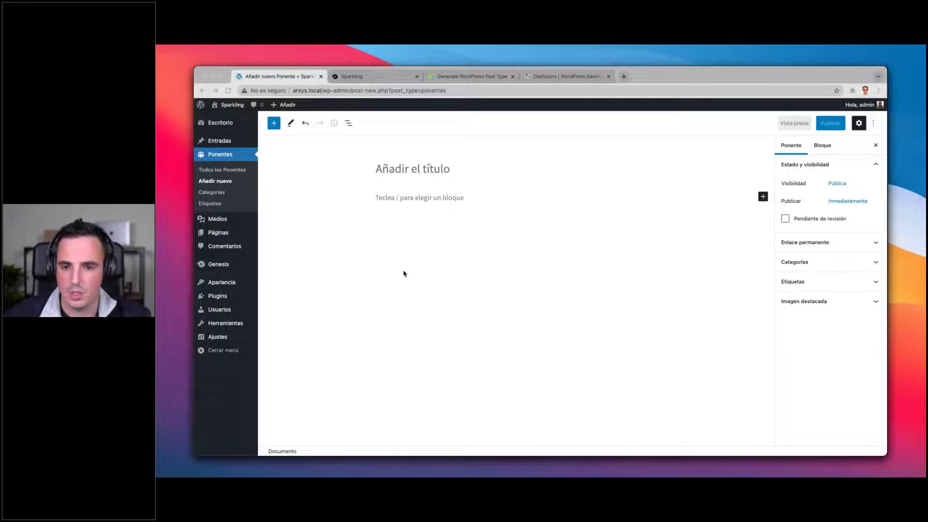
mouse_move(219, 295)
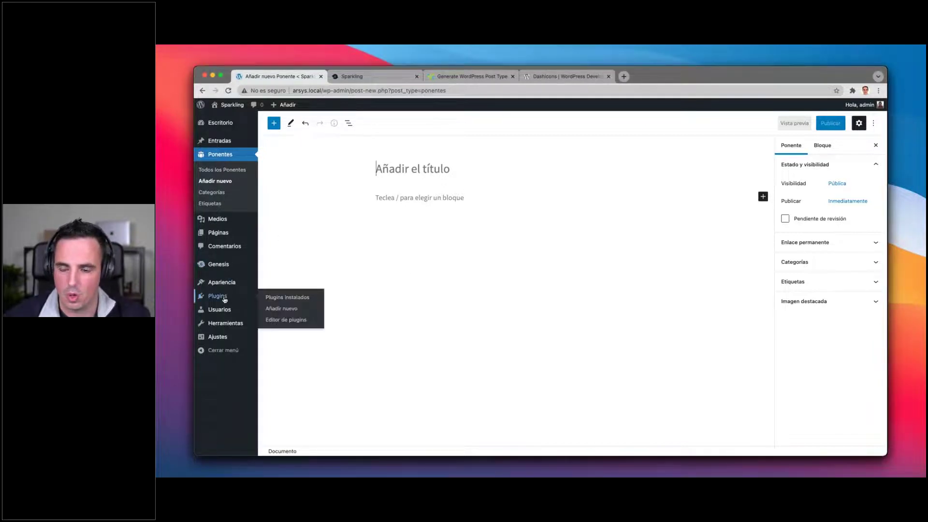
left_click(283, 310)
left_click(551, 205)
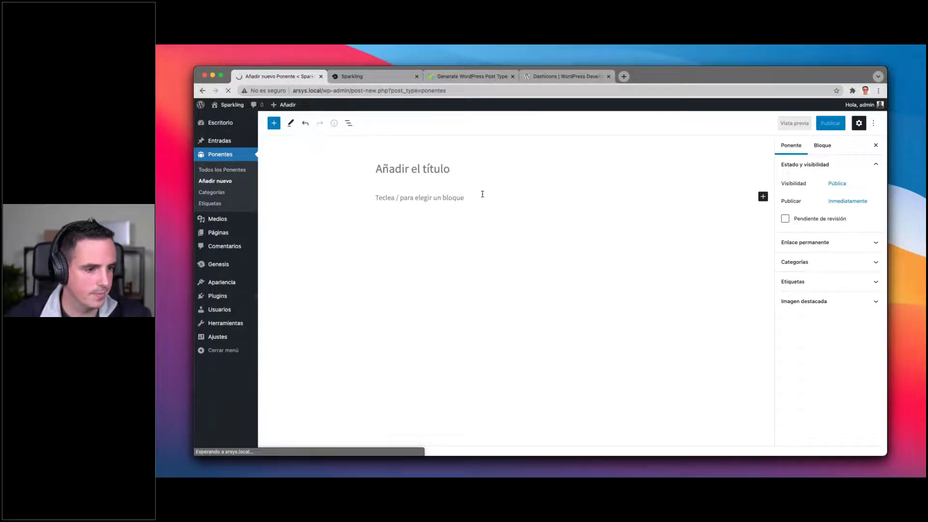
left_click(780, 148)
type("Custom post type ui")
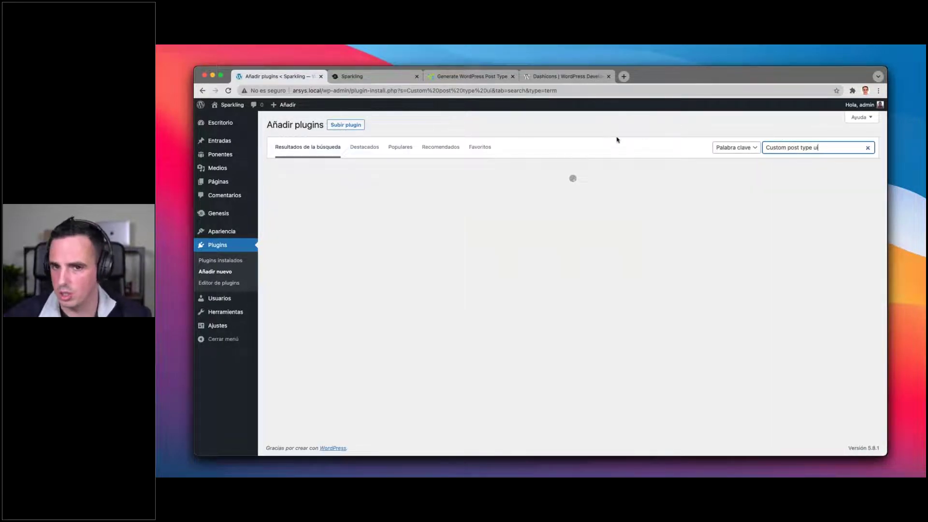
Compare the hand-written post type arguments in the class file with the GenerateWP generator and return to the WordPress plugin search.
key("super+Tab")
key("super+Tab")
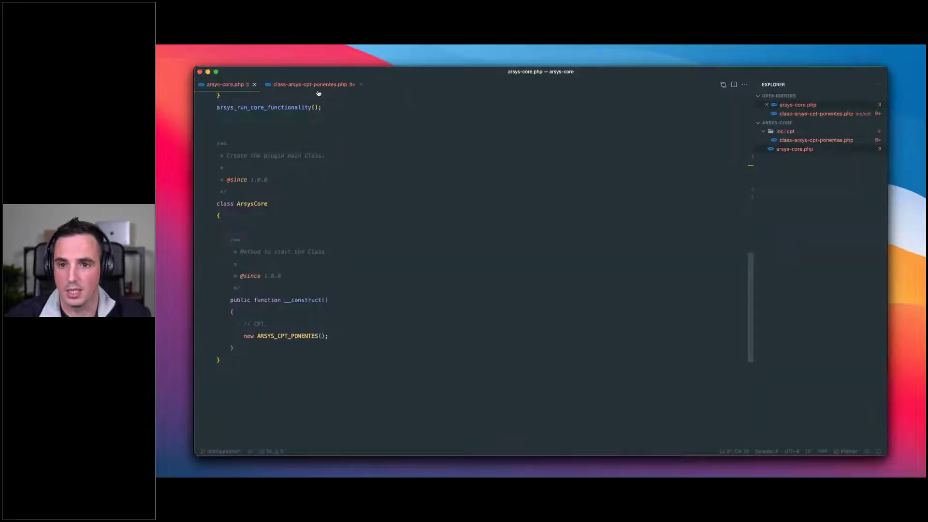
left_click(318, 91)
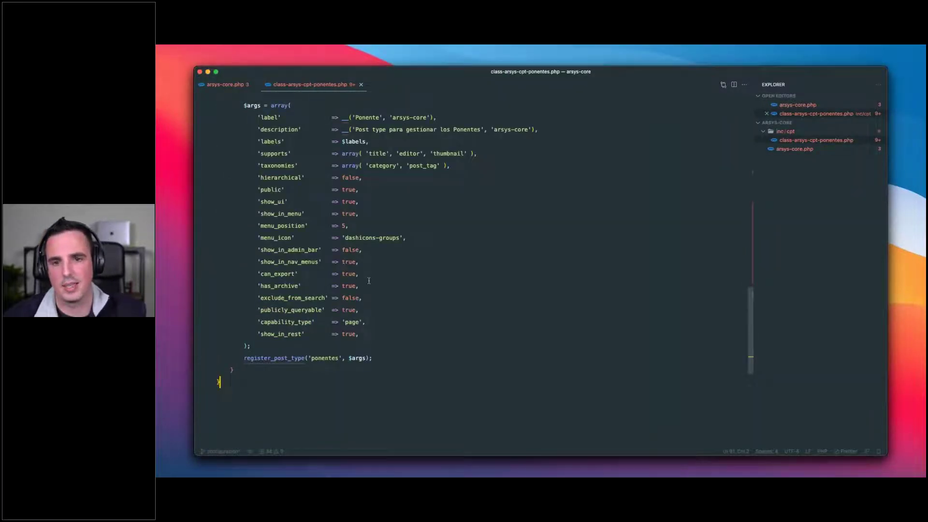
key("super+Tab")
key("super+Tab")
key("super+Tab")
left_click(465, 75)
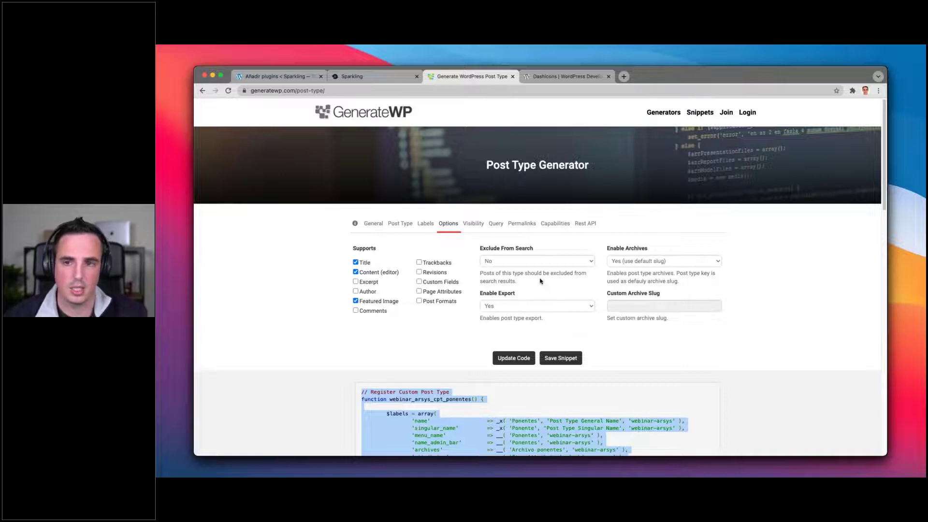
key("super+1")
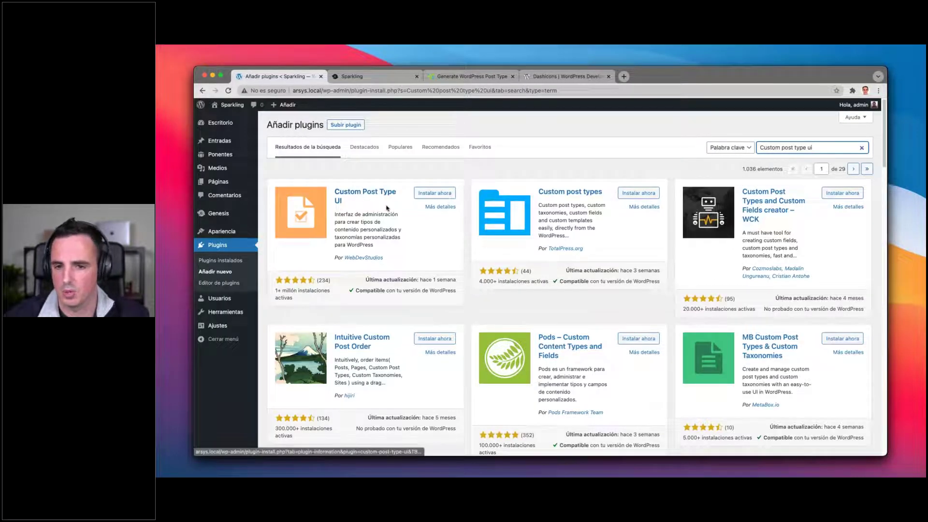
Check the Custom Post Type UI plugin's installs, update date and rating, install and activate it, and open its Add/Edit Post Types page.
left_click_drag(299, 305, 315, 280)
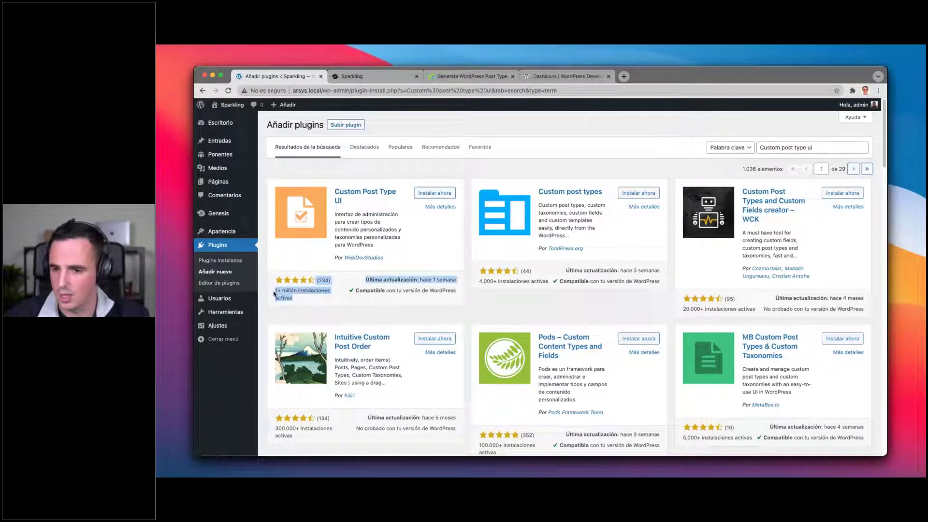
left_click(320, 300)
left_click_drag(426, 280, 456, 280)
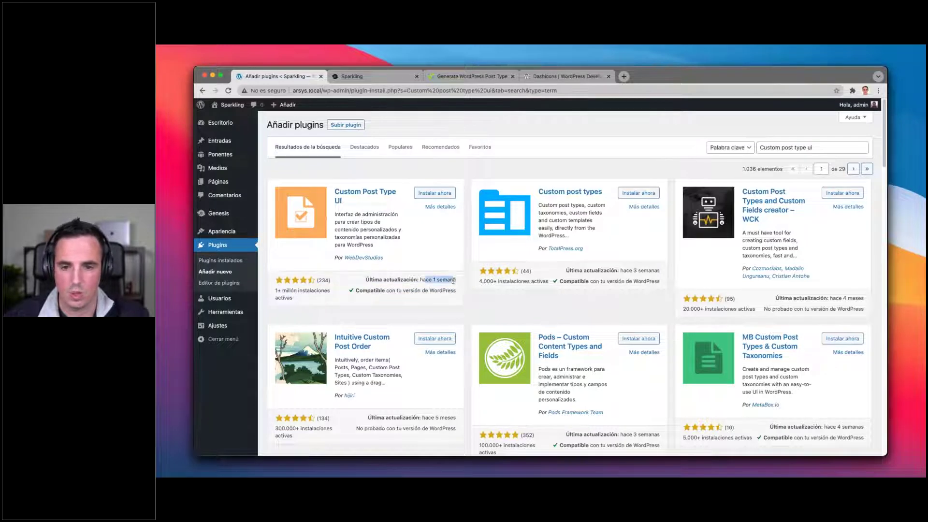
left_click(313, 283)
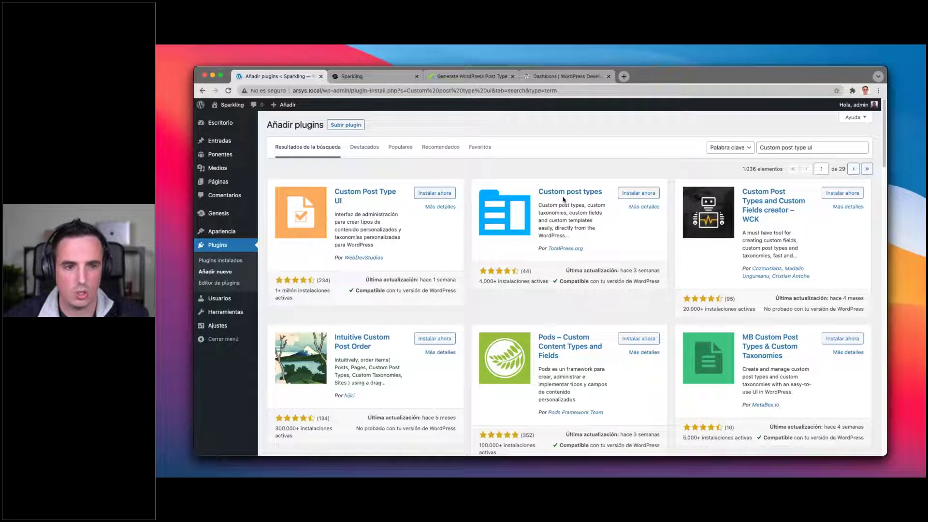
left_click(433, 194)
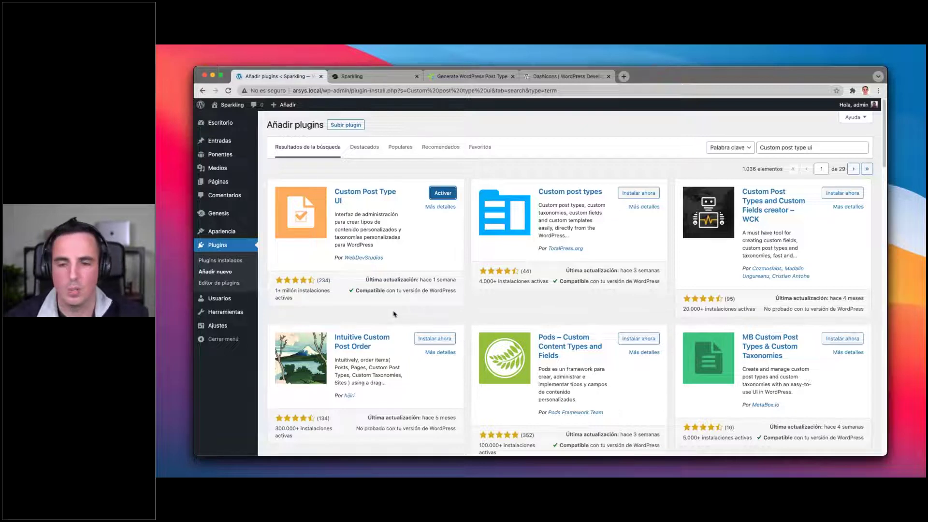
left_click(453, 194)
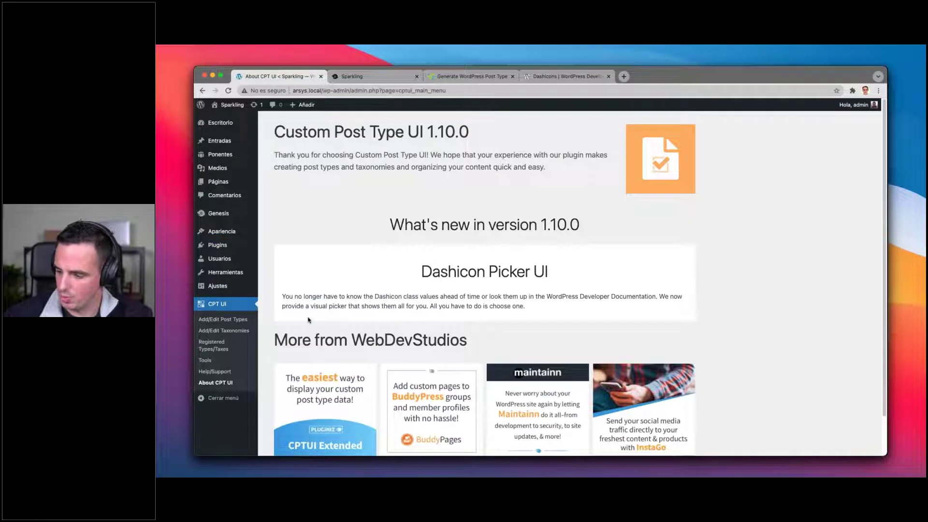
left_click(224, 320)
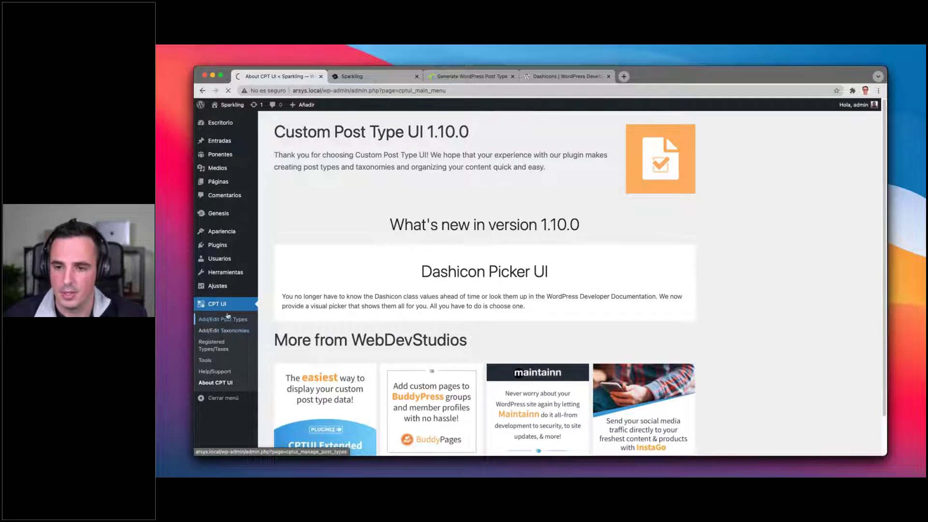
Open the Taxonomy Generator from the content tools on GenerateWP's home page.
left_click(479, 76)
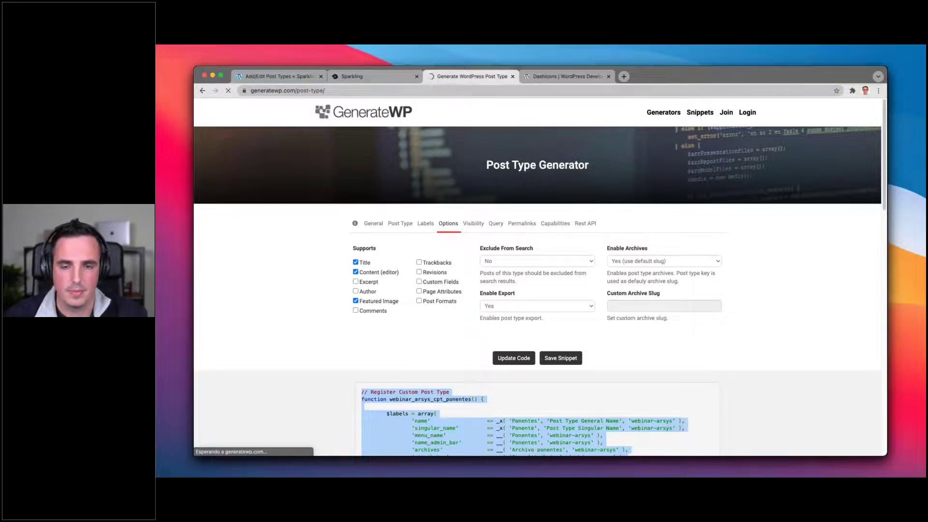
left_click(400, 107)
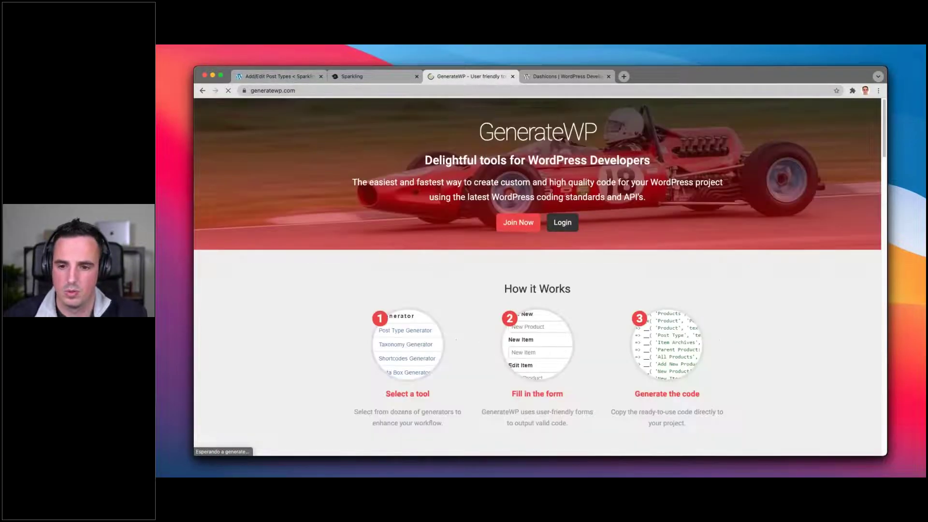
scroll(461, 272, "down", 5)
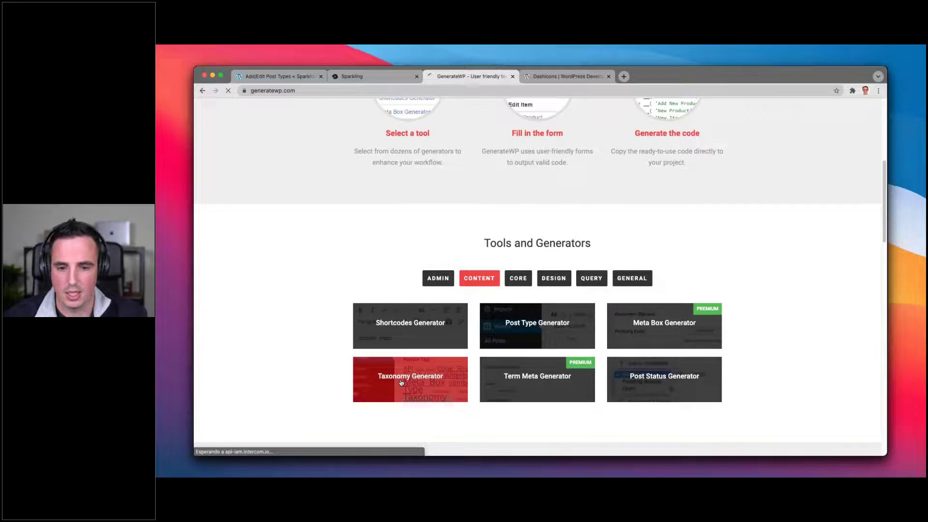
left_click(400, 382)
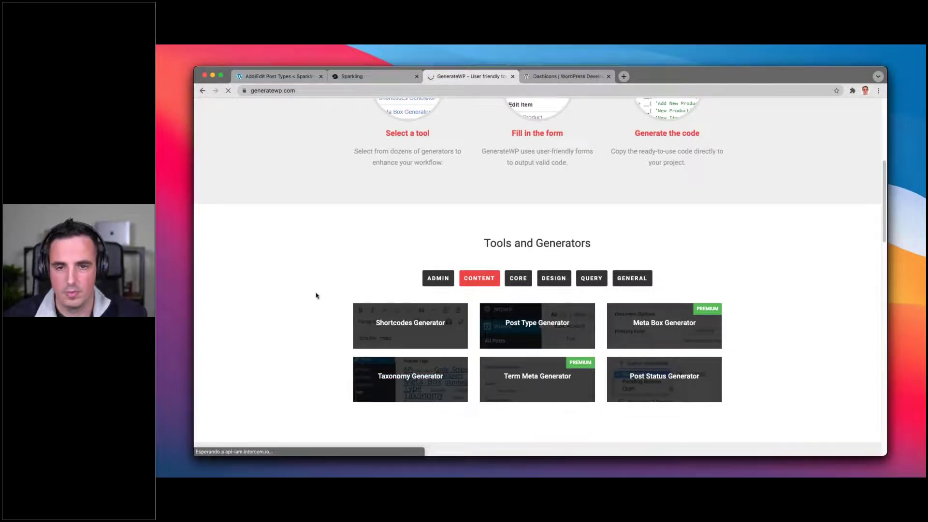
Examine the generated custom taxonomy code, especially the taxonomy key and post type passed to register_taxonomy.
scroll(334, 316, "down", 10)
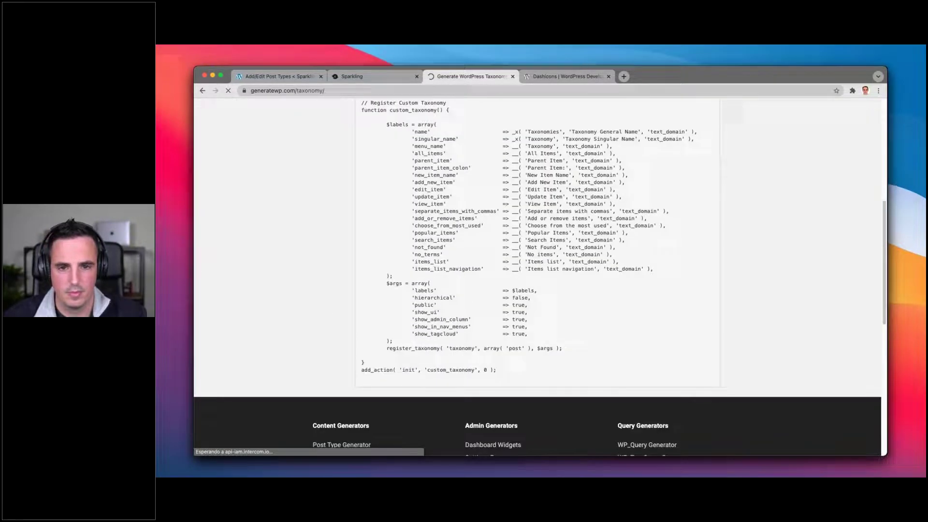
left_click(375, 118)
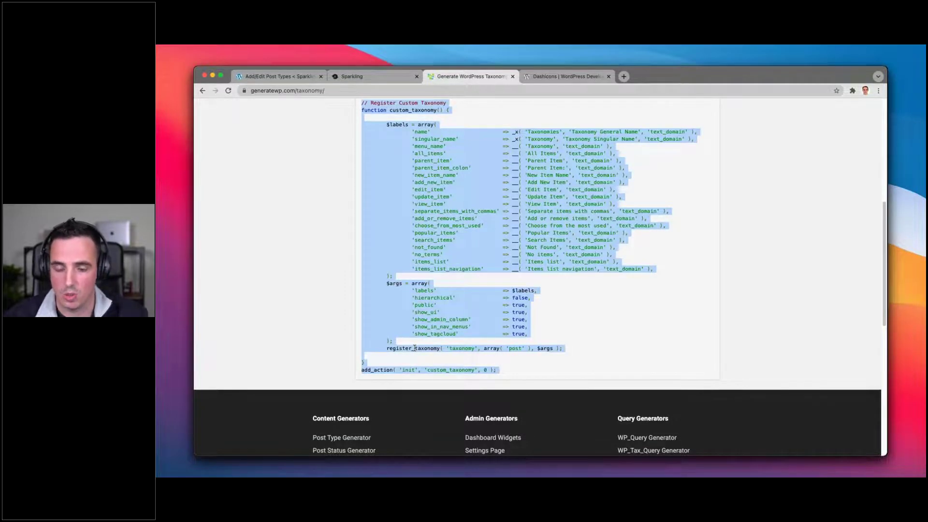
left_click(454, 347)
left_click(502, 348)
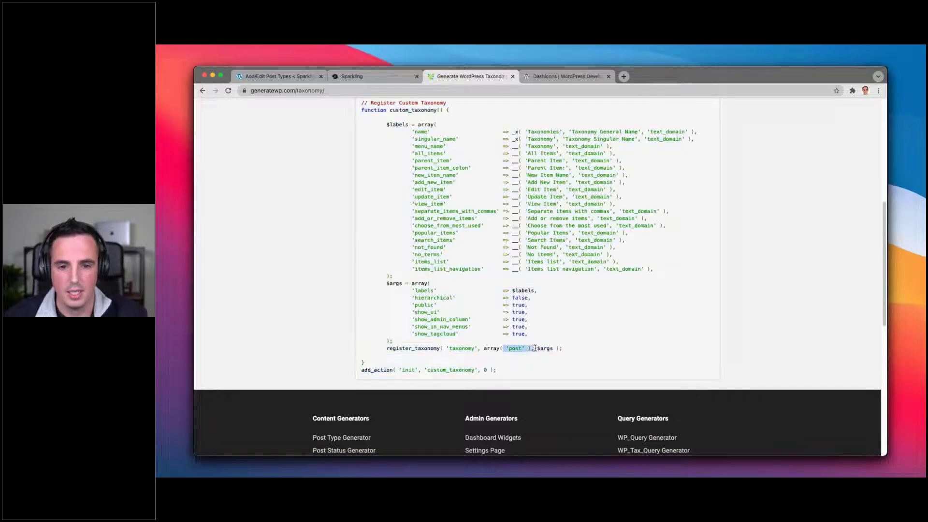
left_click(509, 348)
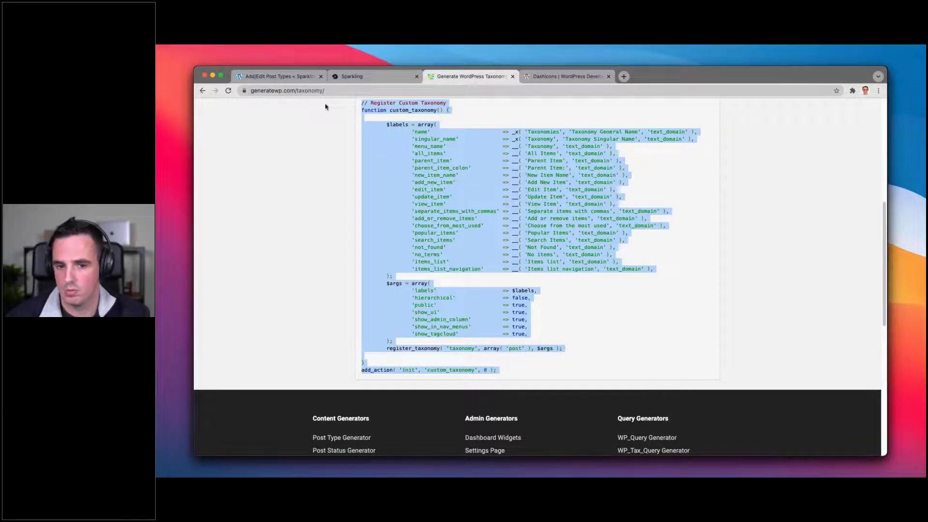
Fill in the new post type in CPT UI with slug "webinars", plural label "Webinars" and singular label "Webinar".
left_click(295, 77)
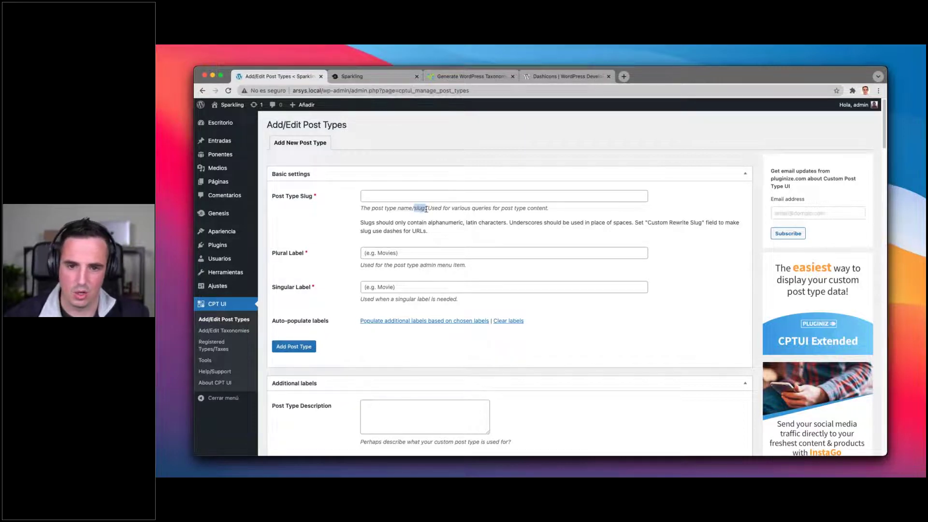
left_click(393, 193)
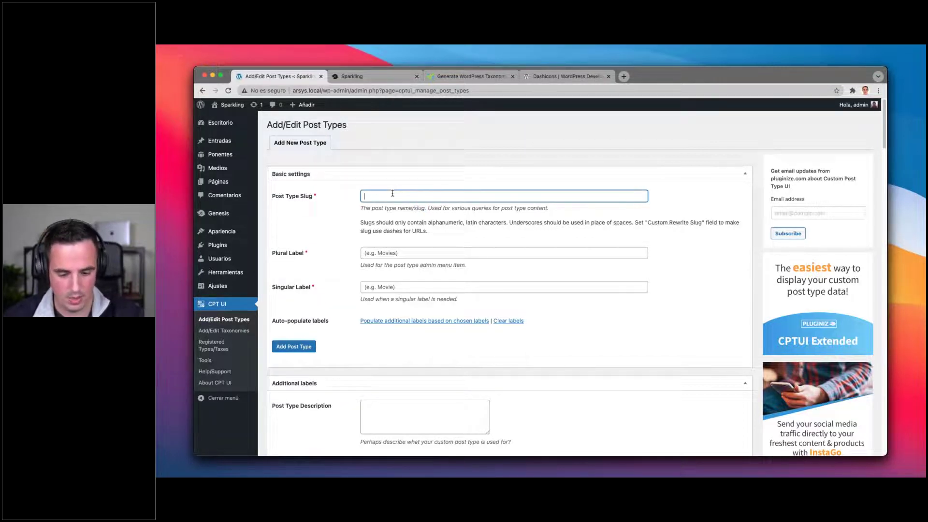
type("webinars")
left_click(403, 252)
type("Webinars")
key("Tab")
type("Webinar")
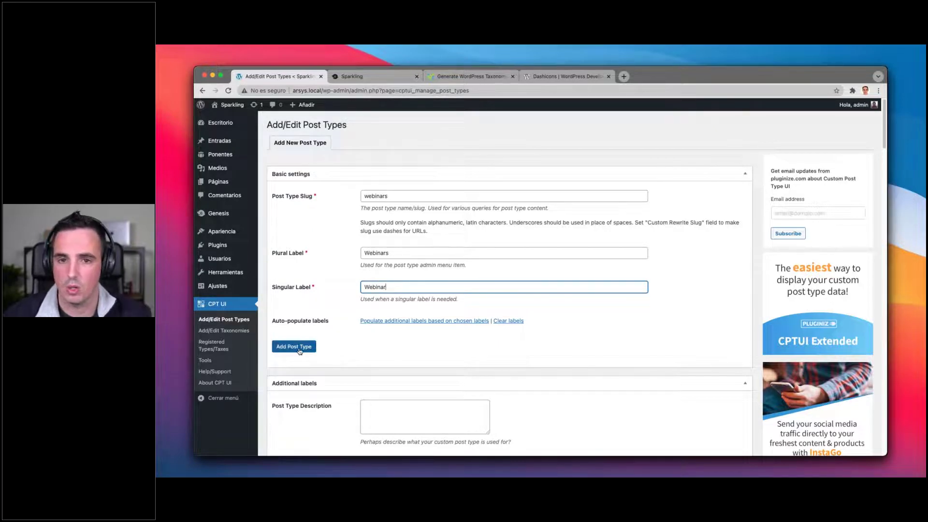
Return to GenerateWP's Post Type Generator and review its post type names and label settings.
scroll(338, 145, "up", 5)
left_click(202, 91)
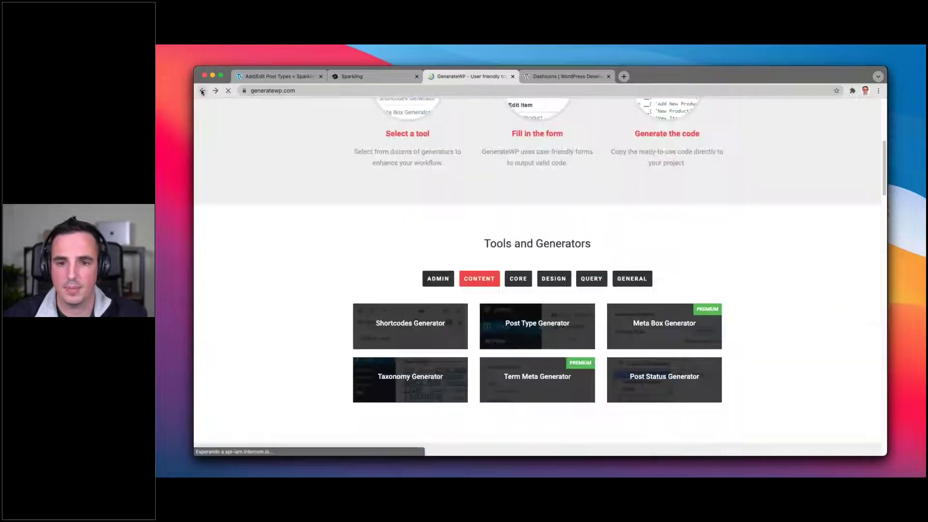
left_click(202, 91)
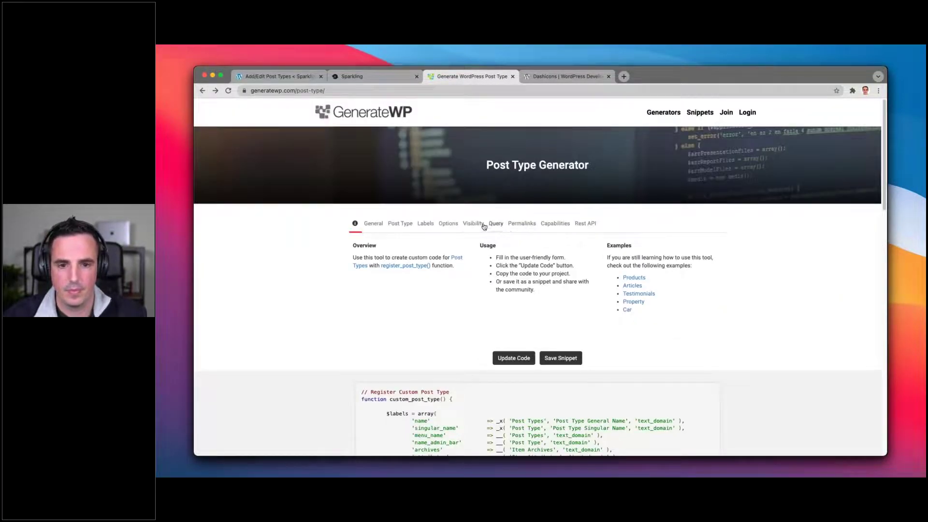
left_click(425, 224)
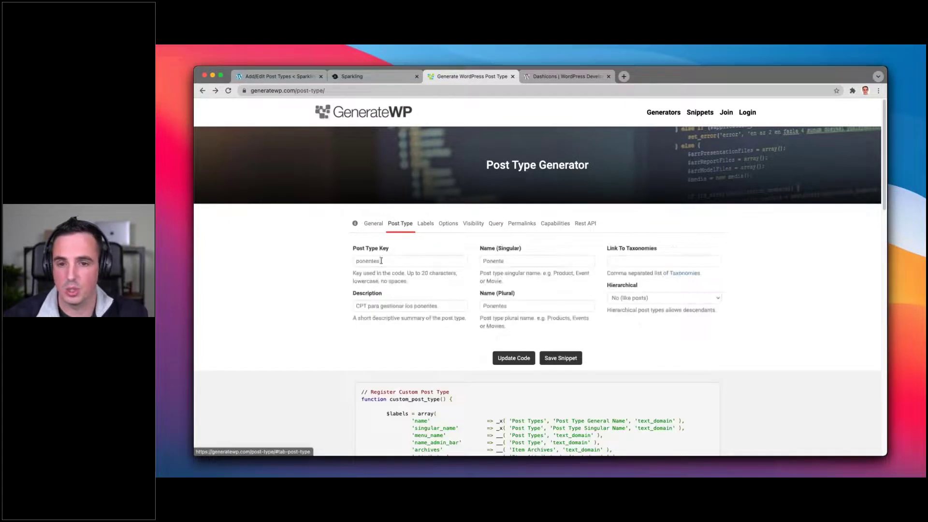
left_click(426, 223)
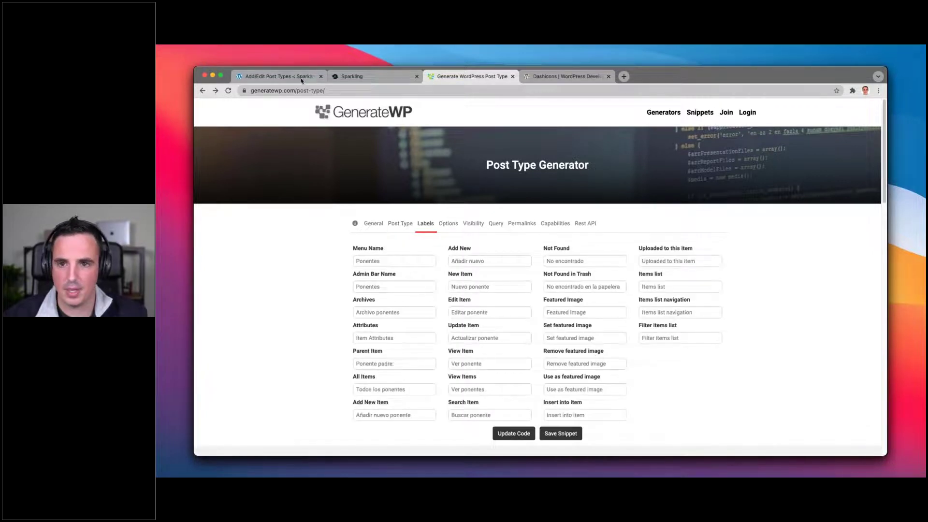
Populate the additional labels of the webinars post type in CPT UI from its plural and singular labels.
left_click(275, 76)
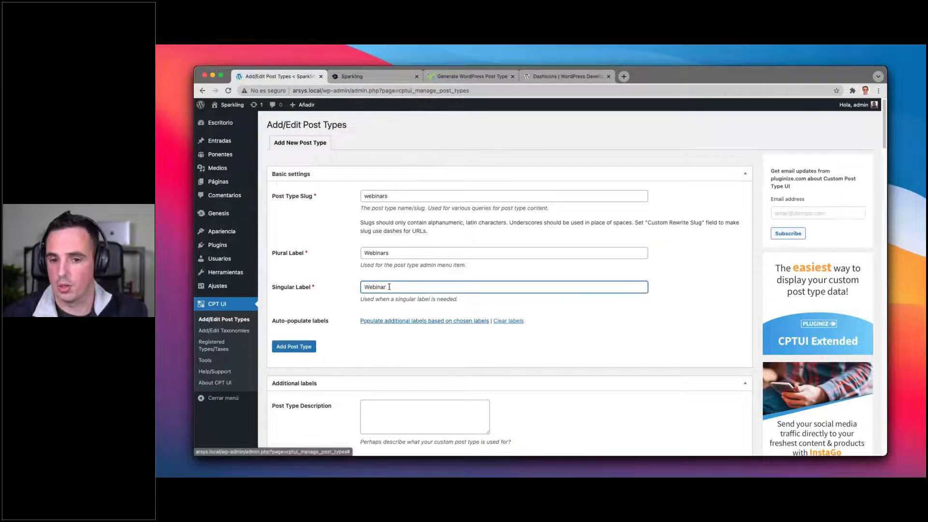
left_click_drag(389, 287, 365, 285)
left_click_drag(397, 250, 362, 251)
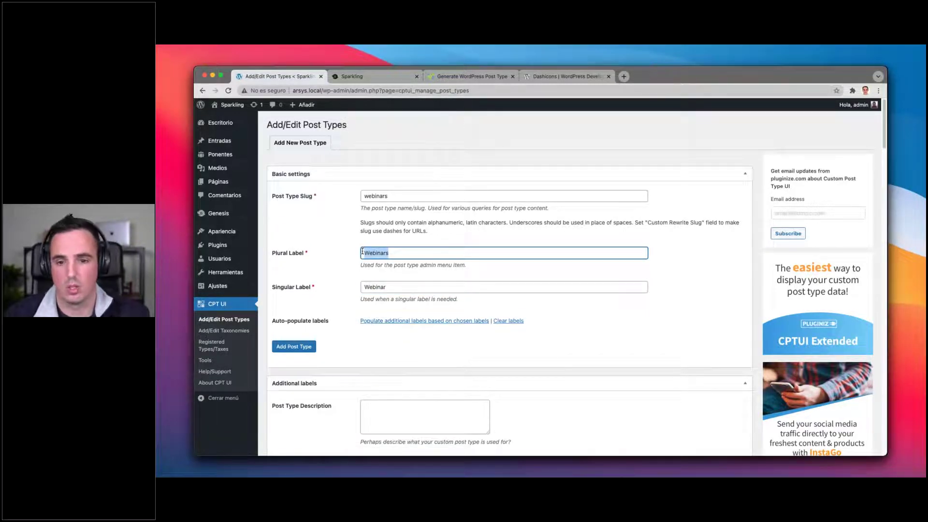
left_click(378, 322)
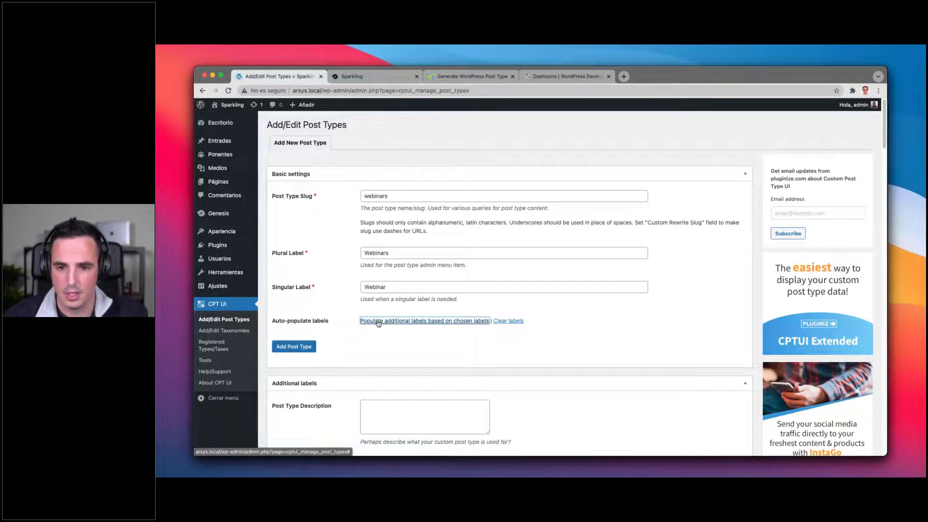
left_click(435, 328)
Review the auto-populated additional labels, from the menu name down to the item status notices.
scroll(428, 329, "down", 15)
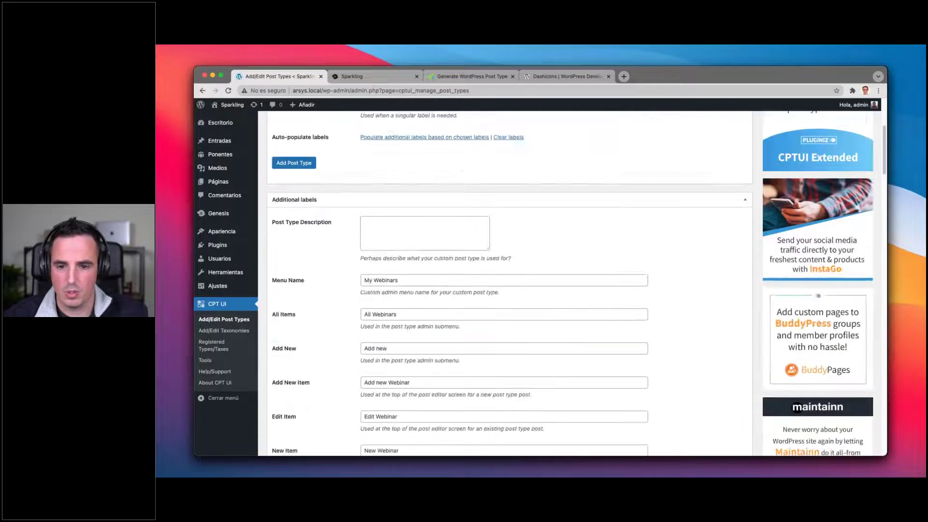
scroll(378, 258, "down", 5)
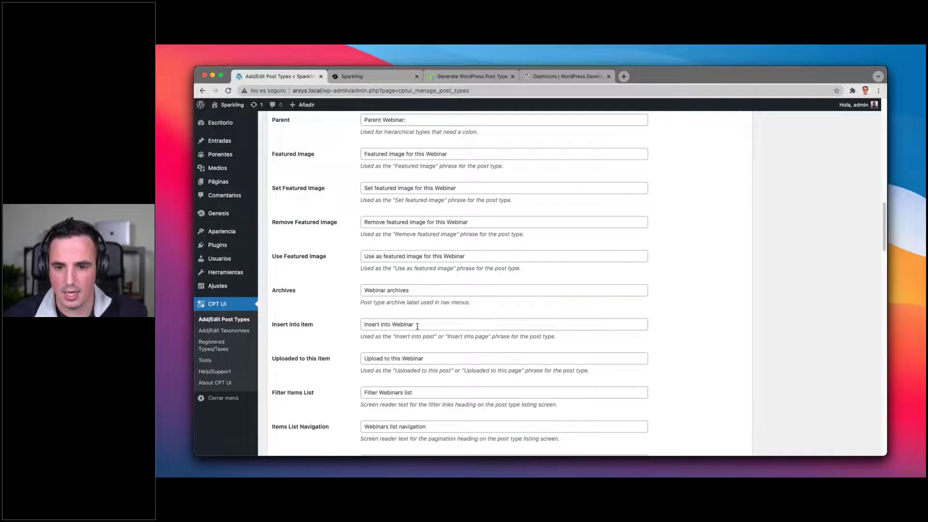
scroll(417, 326, "down", 8)
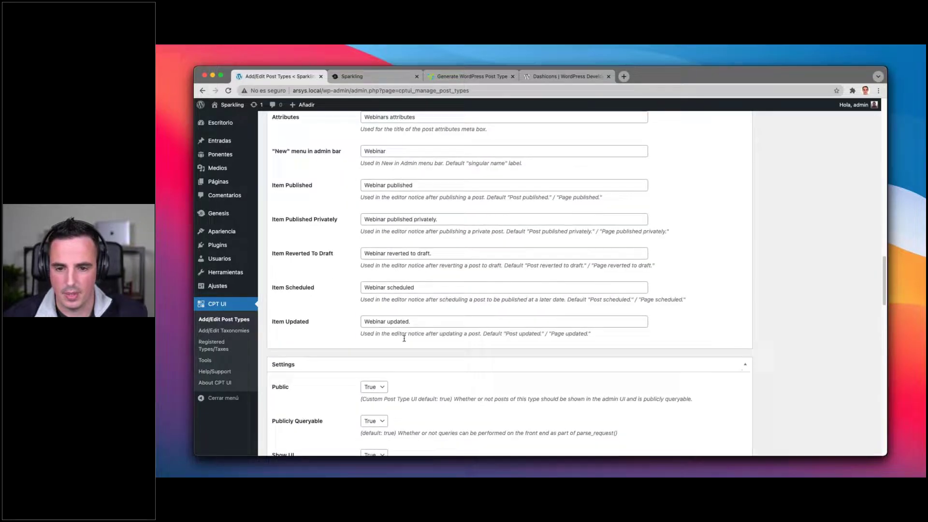
scroll(404, 339, "up", 20)
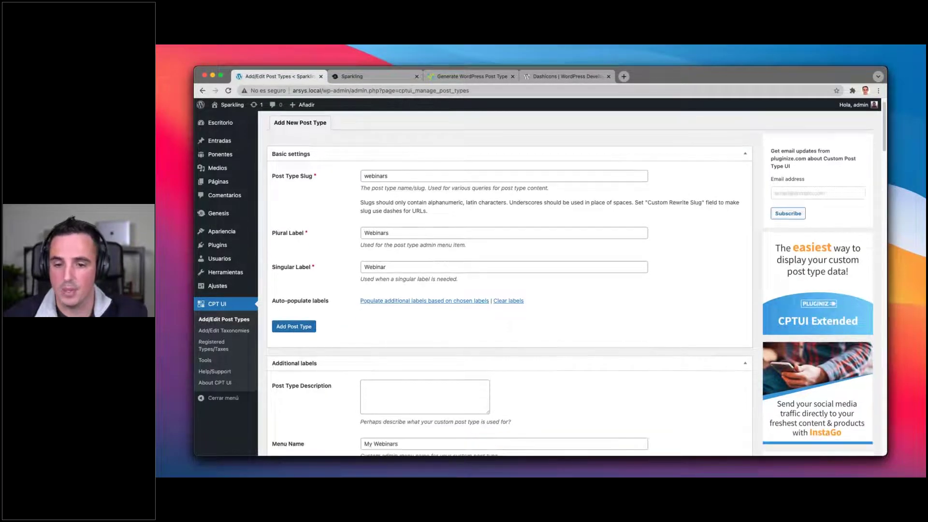
scroll(353, 334, "down", 4)
scroll(336, 319, "down", 3)
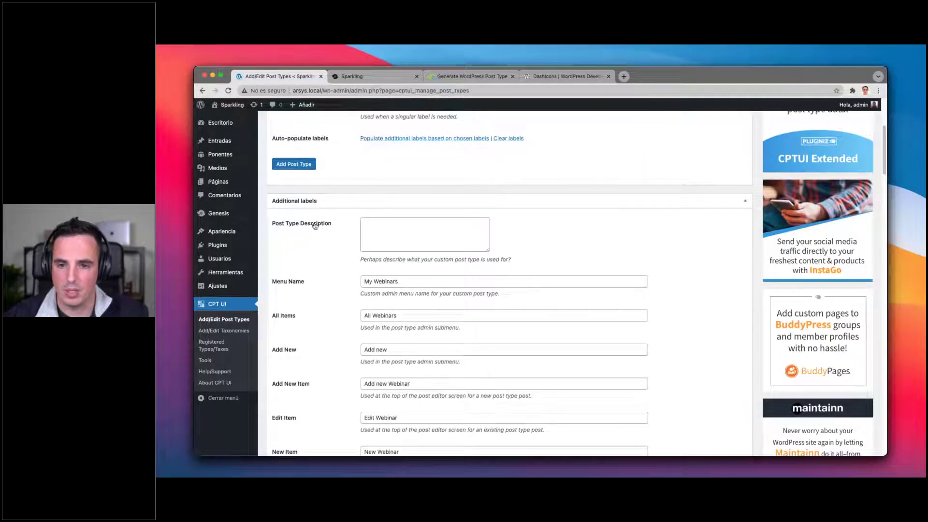
Close the Sparkling site's browser tab and check the post type description field in GenerateWP's generator.
key("super+3")
middle_click(367, 74)
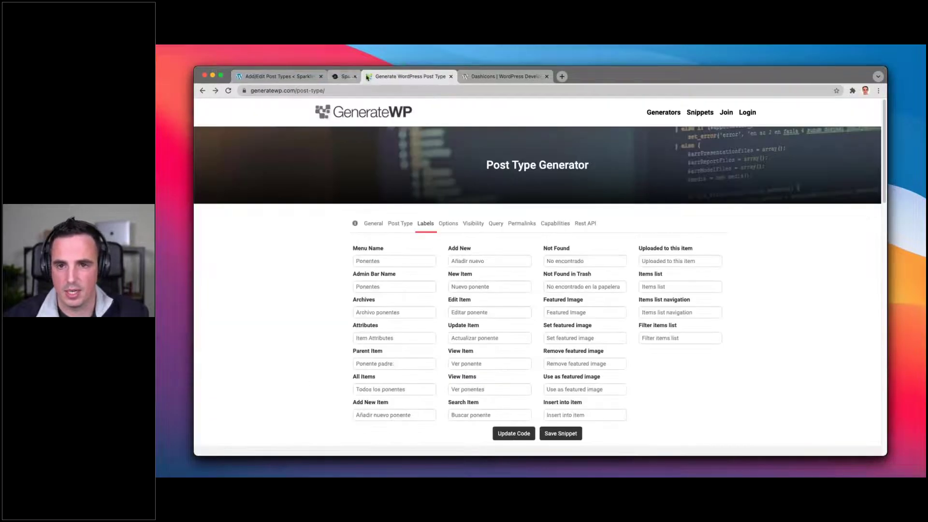
left_click(373, 224)
left_click(400, 223)
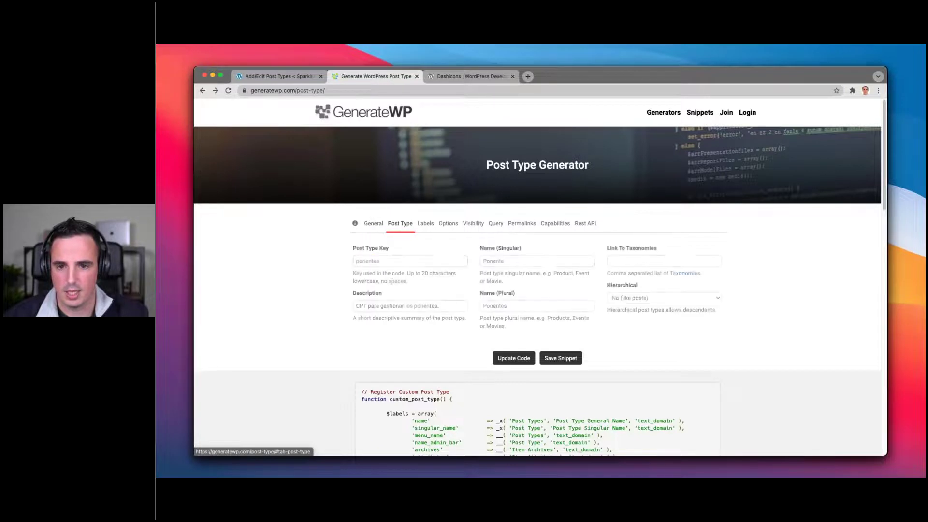
left_click(390, 306)
Look through the webinars post type's additional labels in CPT UI down to the start of its settings.
key("super+1")
scroll(389, 285, "down", 4)
scroll(388, 284, "down", 8)
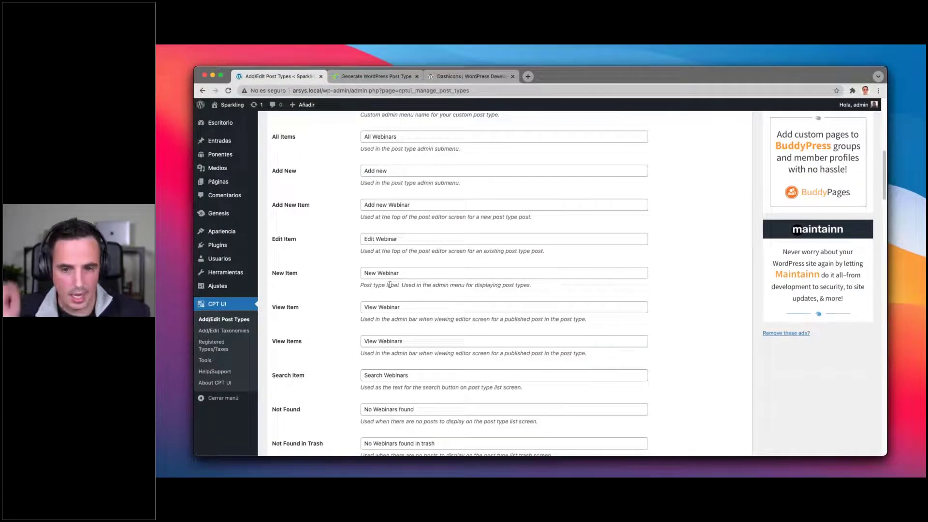
scroll(389, 285, "down", 10)
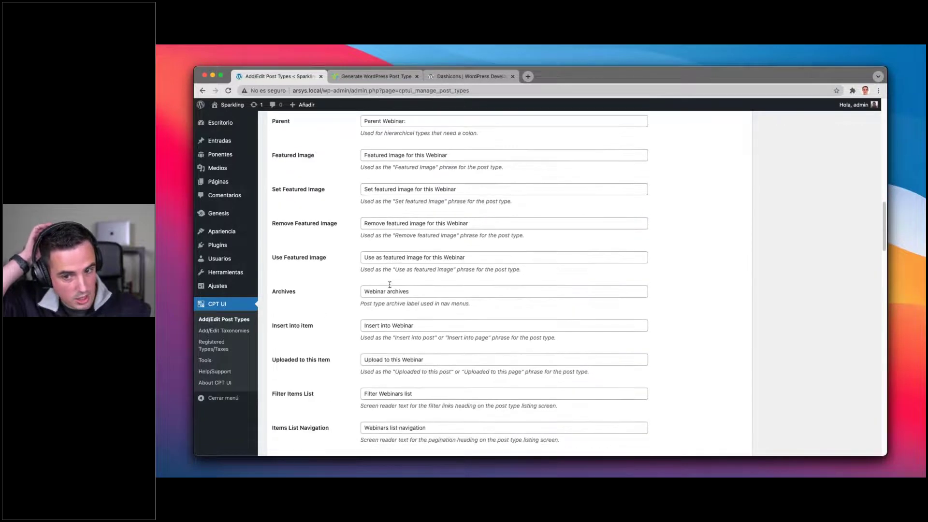
scroll(368, 290, "down", 8)
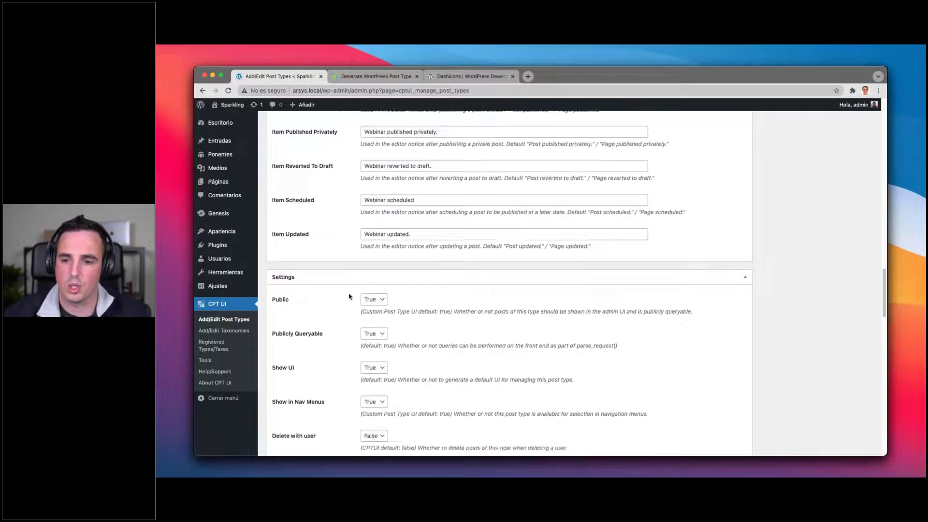
Compare GenerateWP's visibility options with the public and UI settings of the webinars post type.
key("ctrl+Tab")
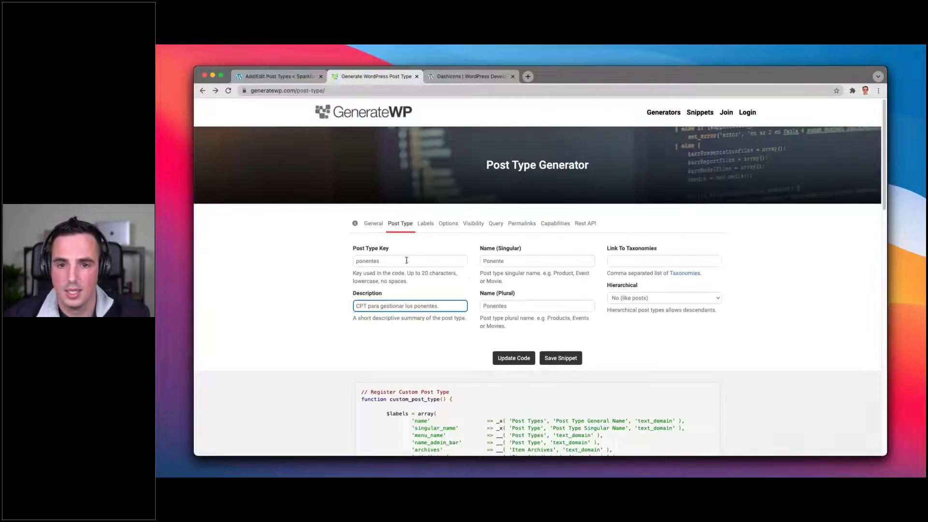
left_click(467, 225)
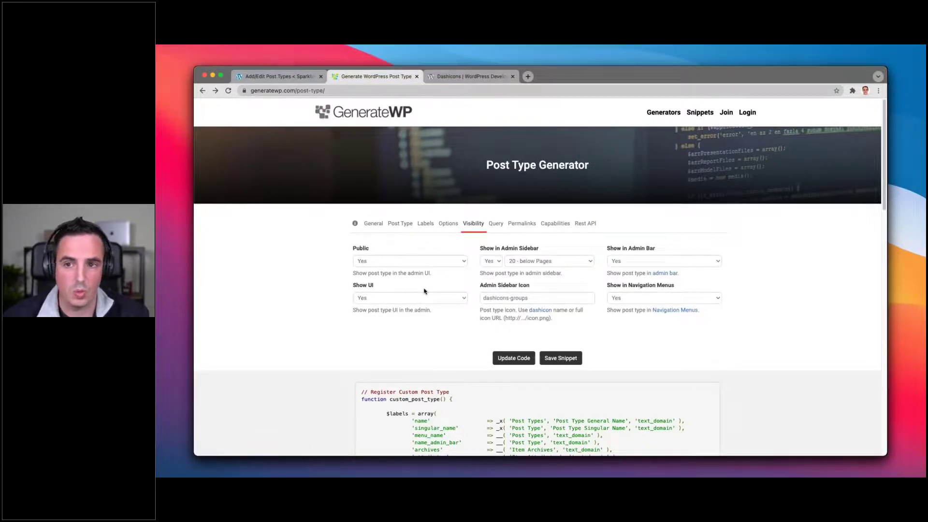
key("ctrl+shift+Tab")
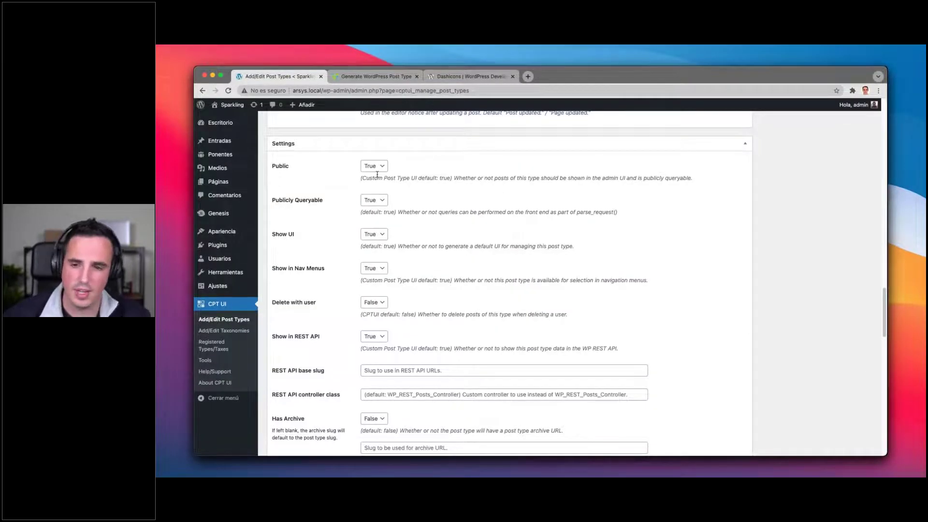
Compare the webinars post type's archive and search exclusion settings with the matching options in GenerateWP's generator.
scroll(382, 360, "down", 3)
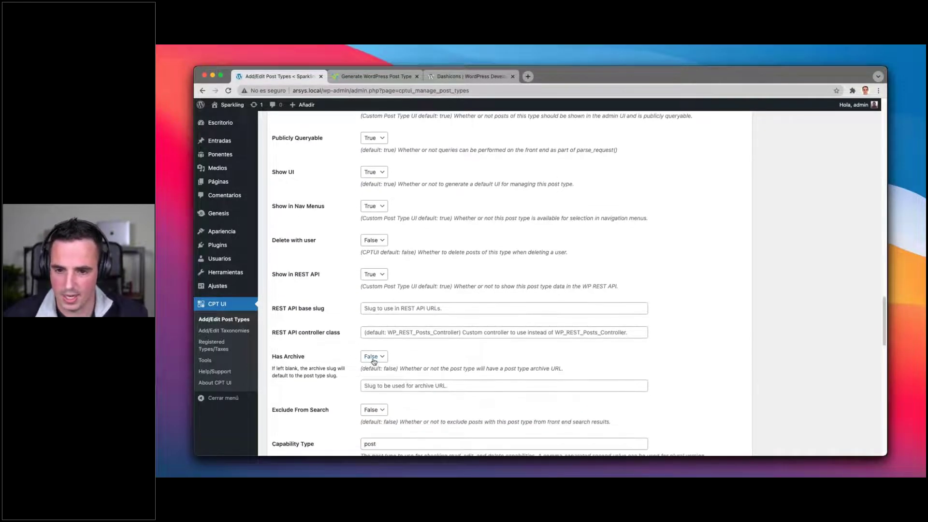
scroll(370, 362, "down", 2)
key("ctrl+Tab")
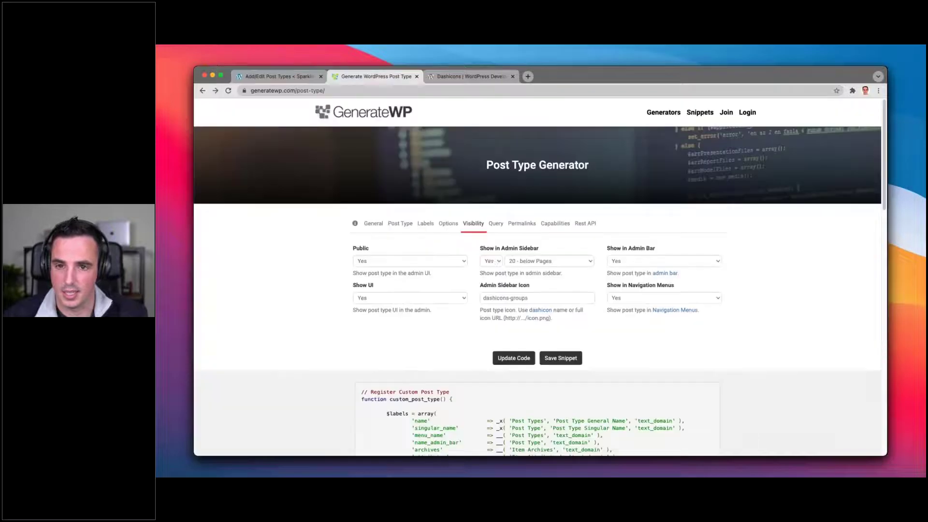
left_click(448, 224)
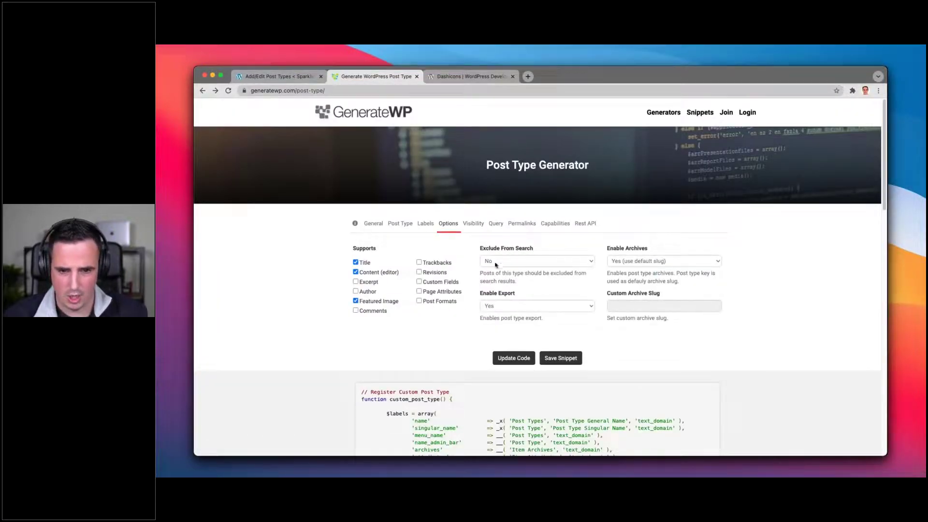
key("ctrl+shift+Tab")
scroll(351, 331, "down", 3)
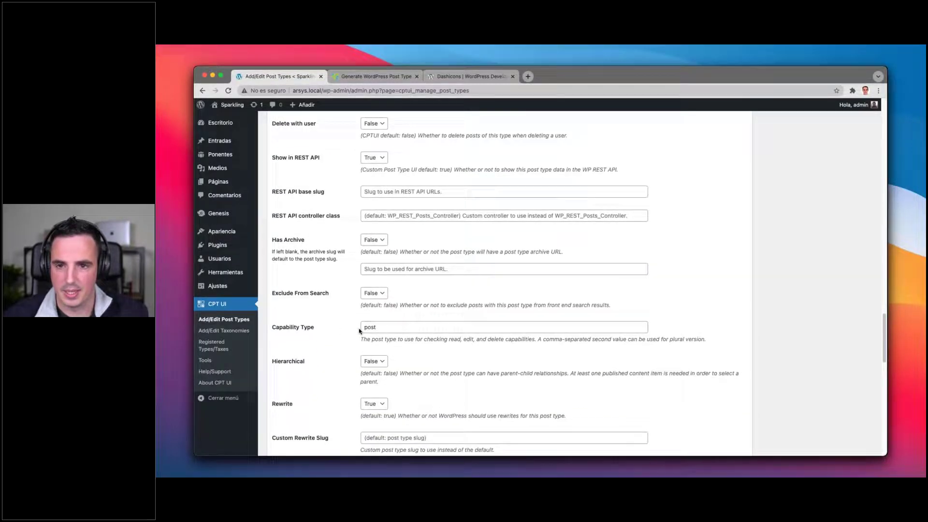
Compare GenerateWP's capability options with the capability type of the webinars post type.
key("ctrl+Tab")
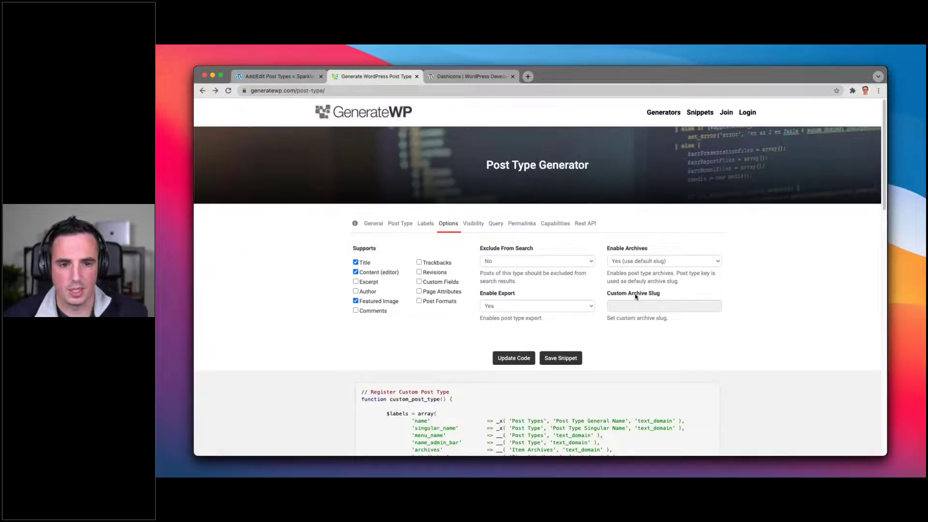
left_click(496, 224)
left_click(471, 226)
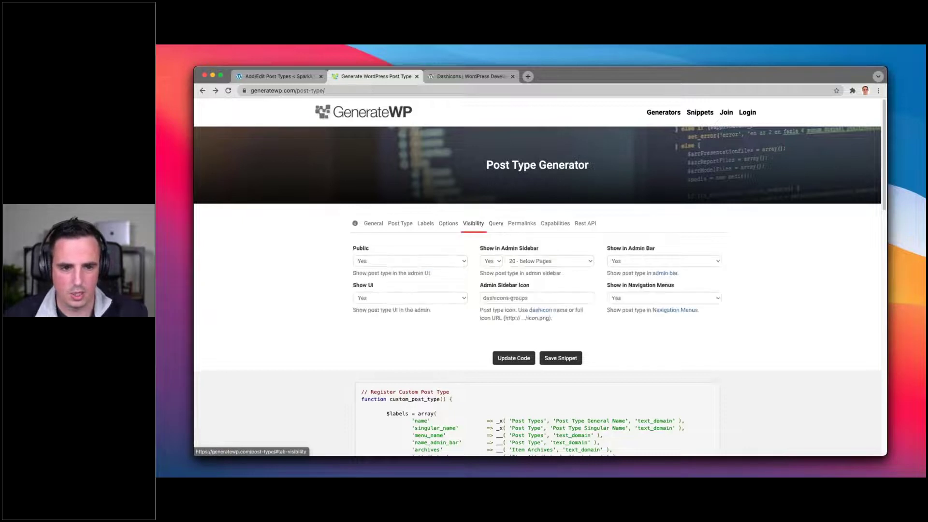
left_click(555, 223)
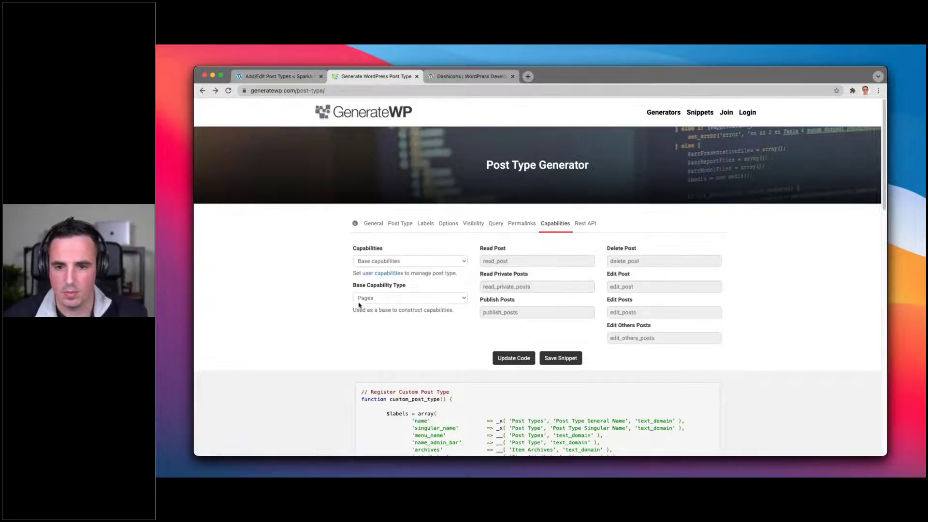
key("ctrl+shift+Tab")
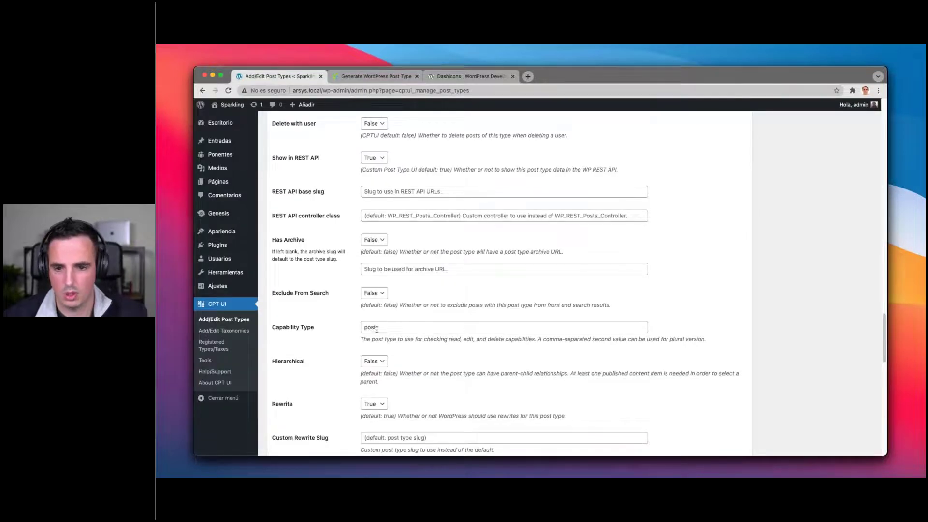
Set the webinars post type's menu position to 5.
scroll(377, 329, "down", 2)
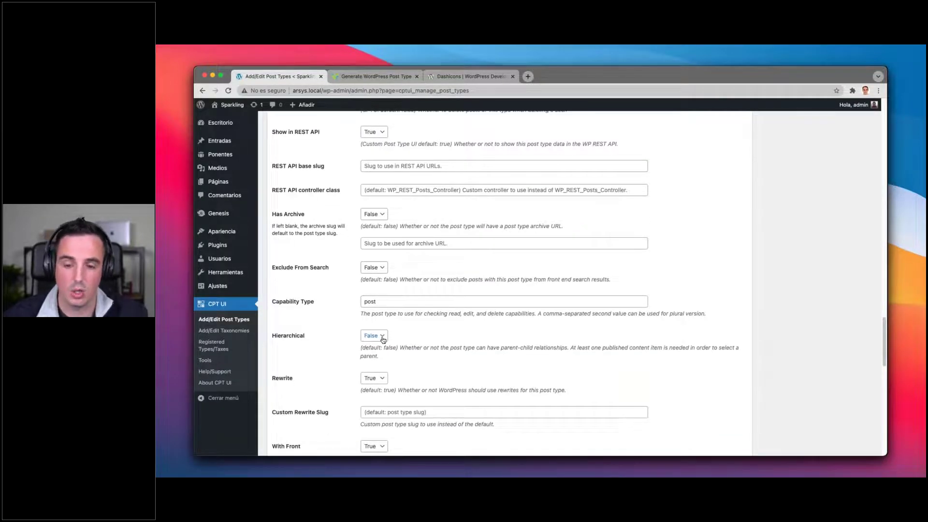
scroll(383, 340, "down", 8)
scroll(382, 336, "down", 4)
scroll(377, 349, "down", 1)
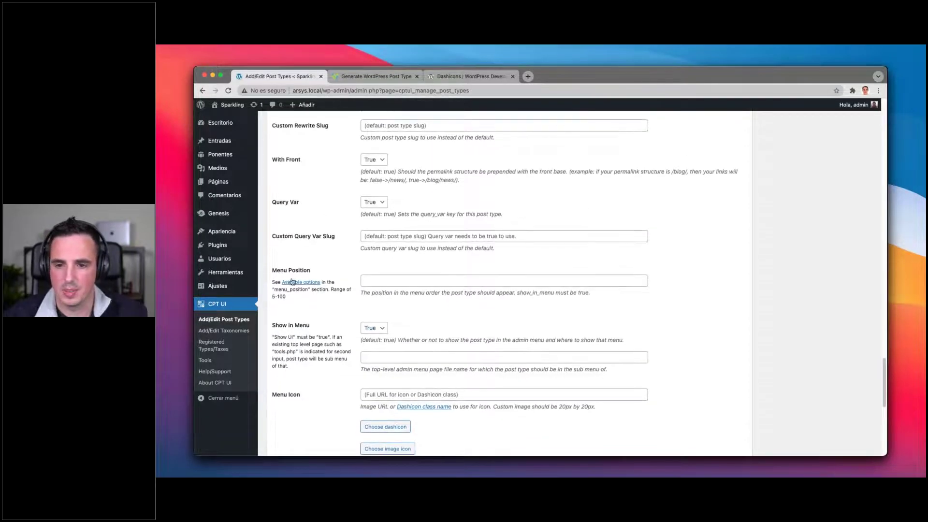
left_click(374, 281)
mouse_move(231, 158)
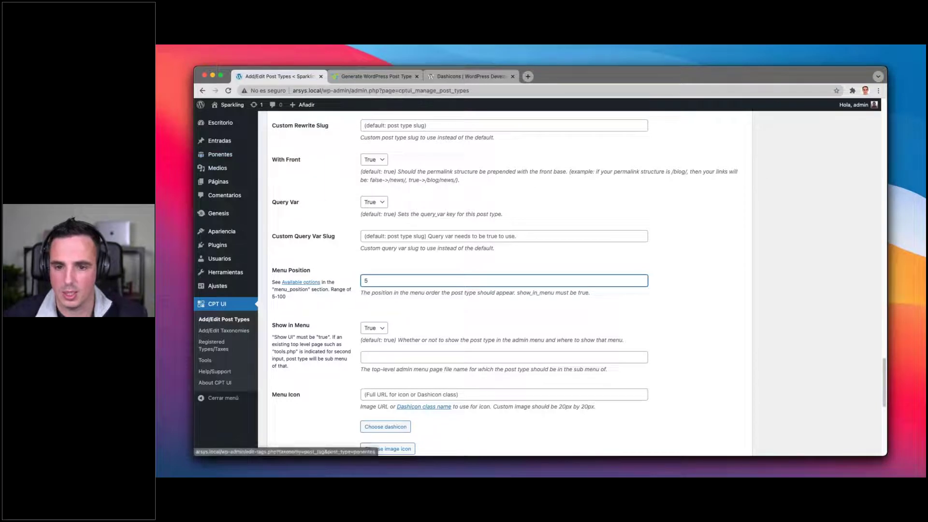
scroll(367, 280, "down", 5)
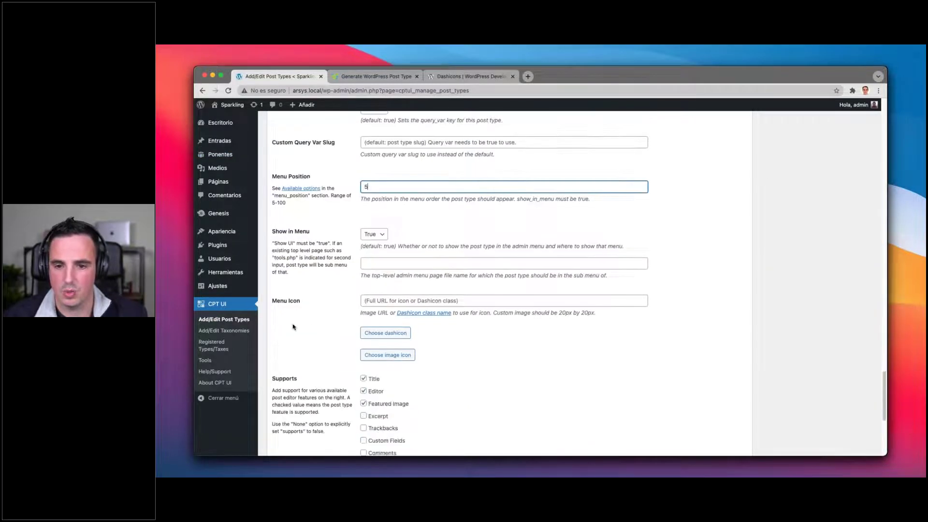
left_click(405, 302)
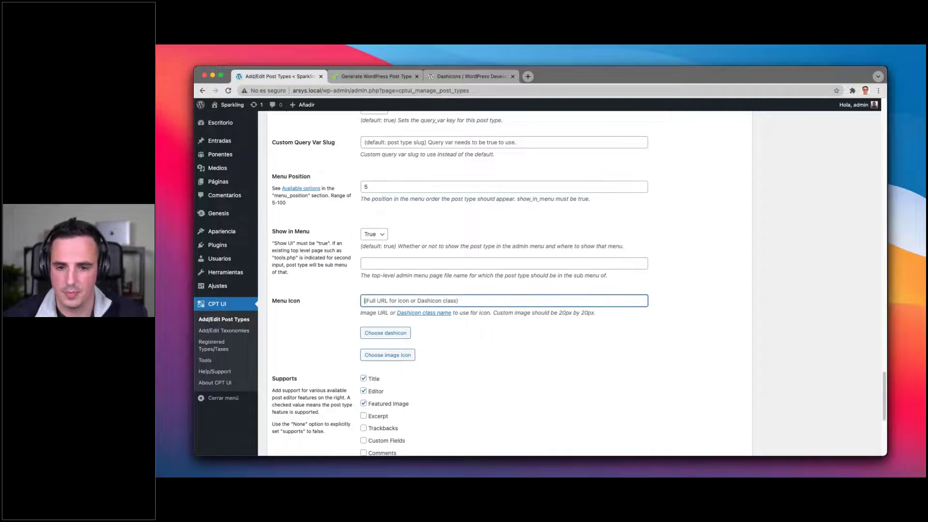
key("super+v")
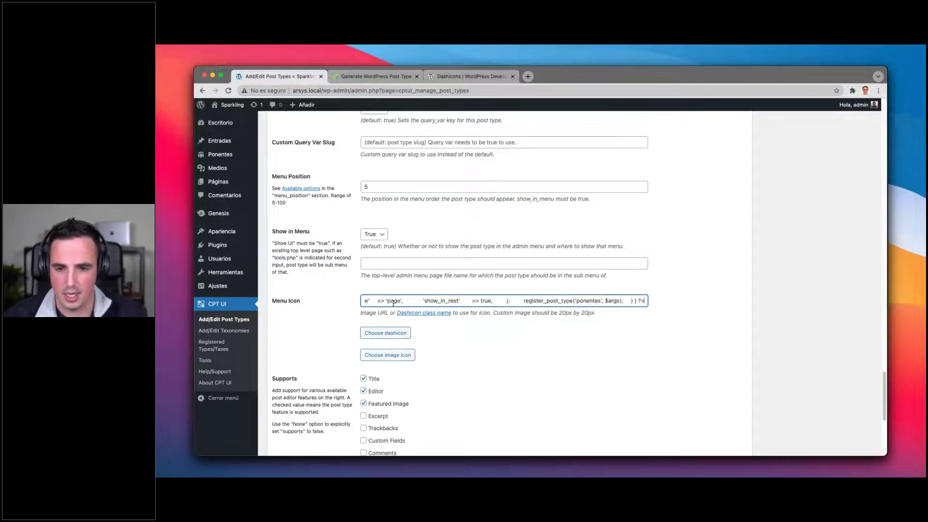
key("super+z")
Choose the dashicons-welcome-learn-more dashicon as the webinars post type's menu icon.
left_click(385, 333)
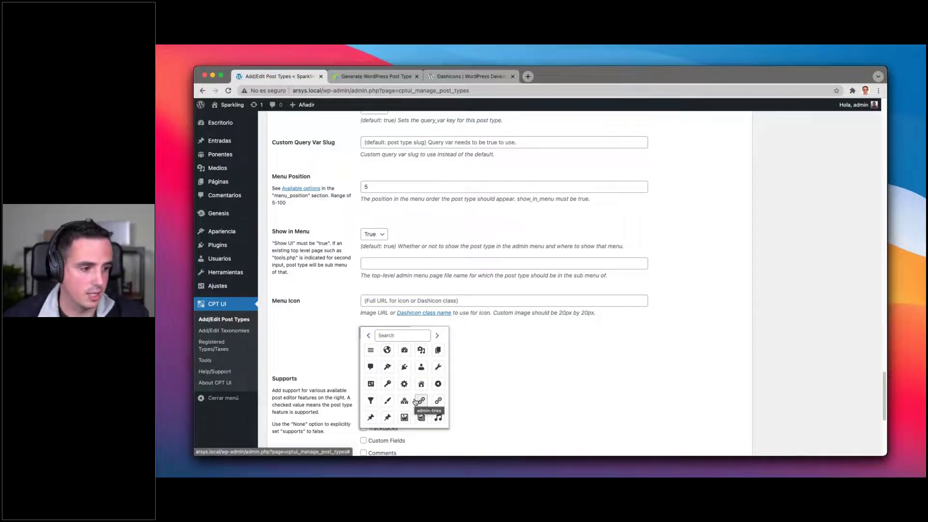
scroll(438, 348, "down", 1)
left_click(437, 325)
left_click(388, 374)
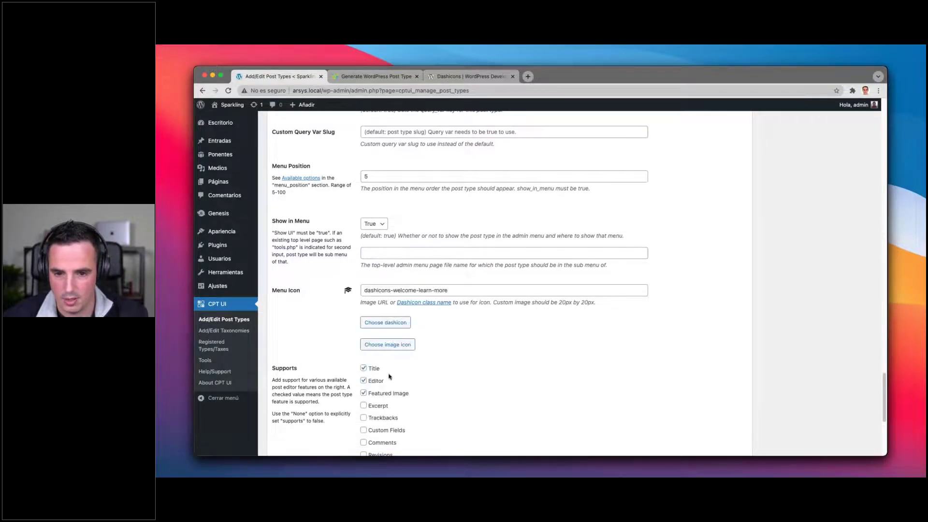
Compare the supported editor features of the webinars post type with the Supports options in GenerateWP's generator.
scroll(326, 347, "down", 4)
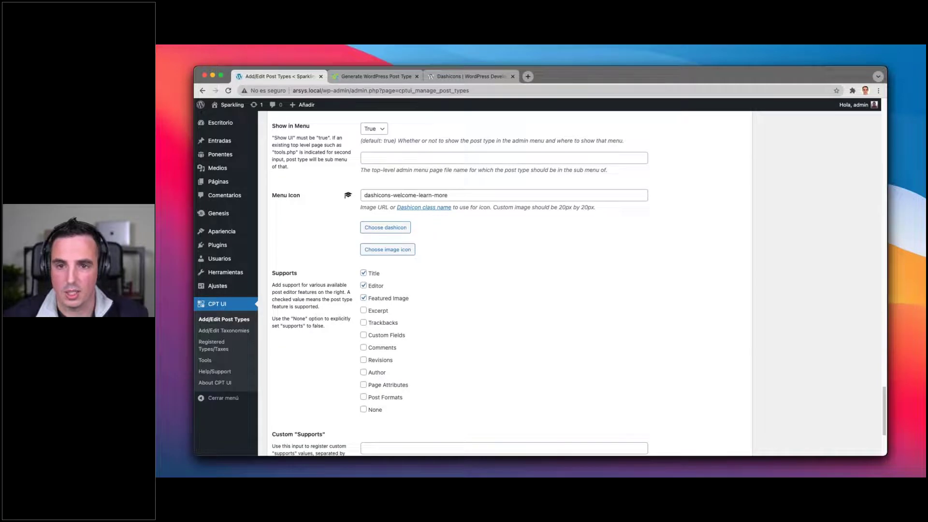
key("ctrl+Tab")
left_click(448, 223)
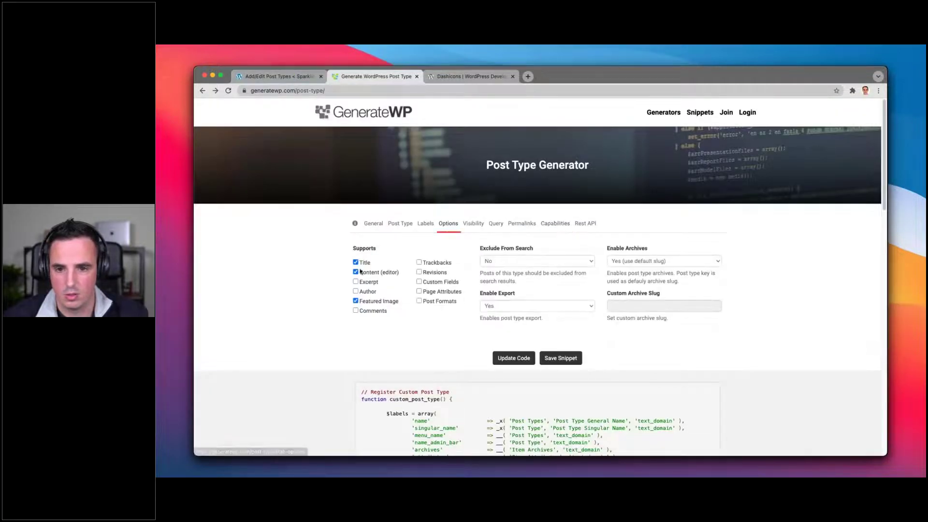
key("ctrl+shift+Tab")
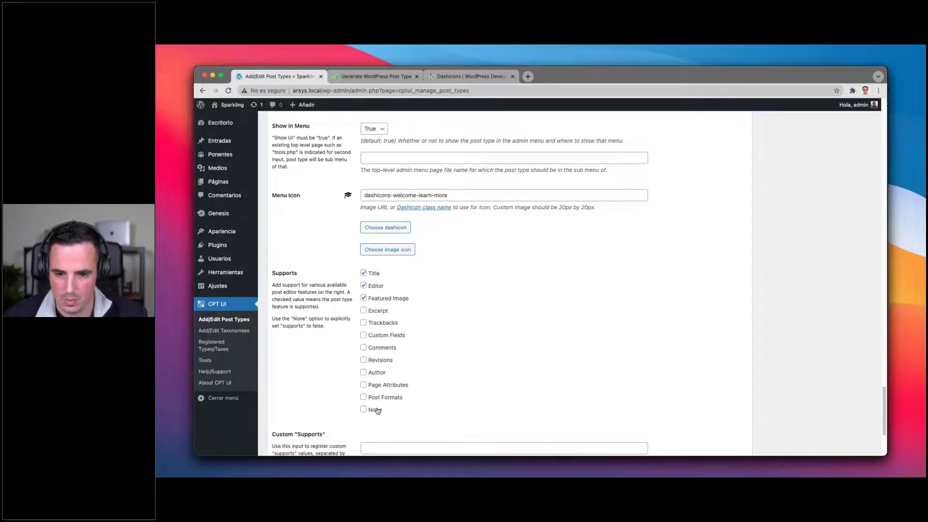
Compare the webinars post type's taxonomy choices with the taxonomy link field in GenerateWP's generator.
scroll(432, 376, "down", 5)
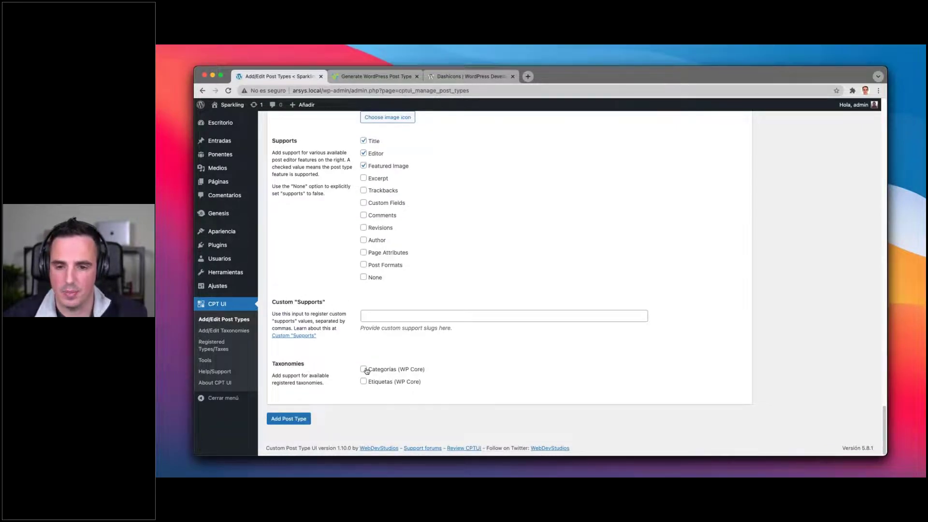
key("ctrl+Tab")
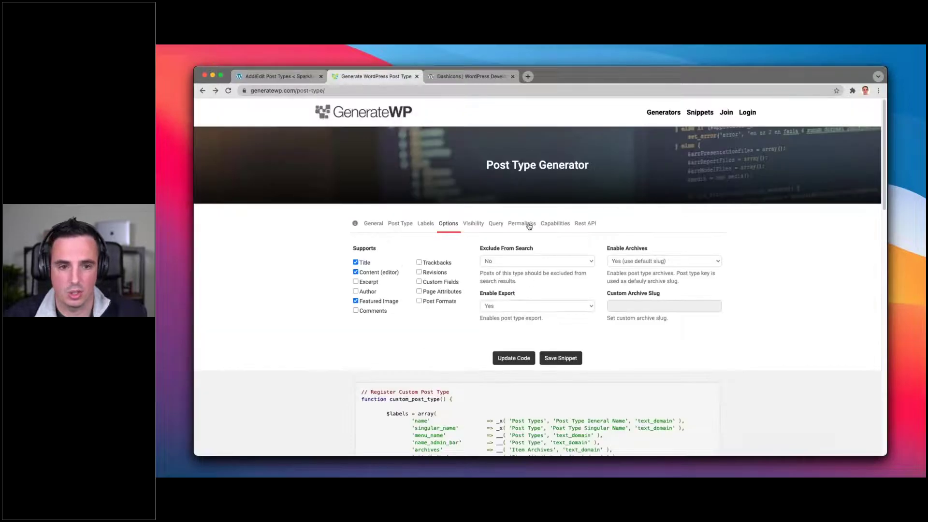
left_click(425, 224)
left_click(402, 224)
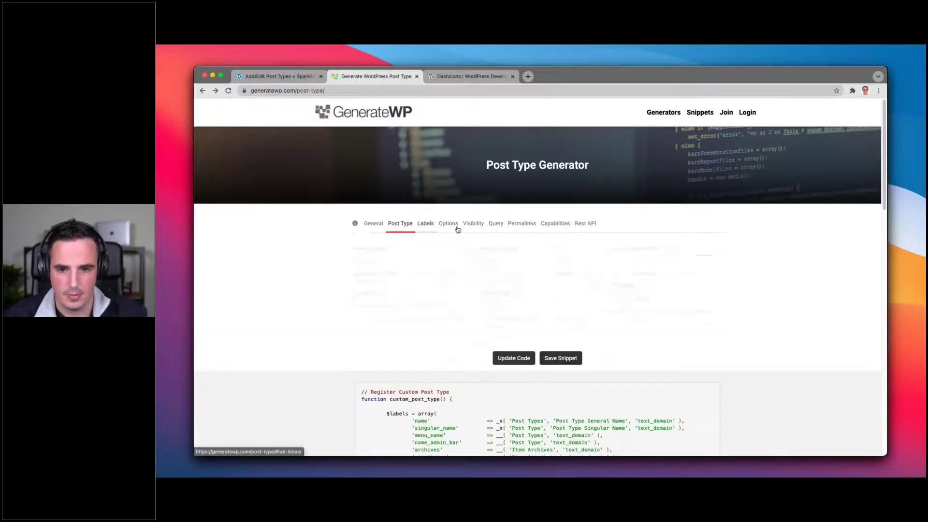
left_click(409, 230)
left_click(621, 260)
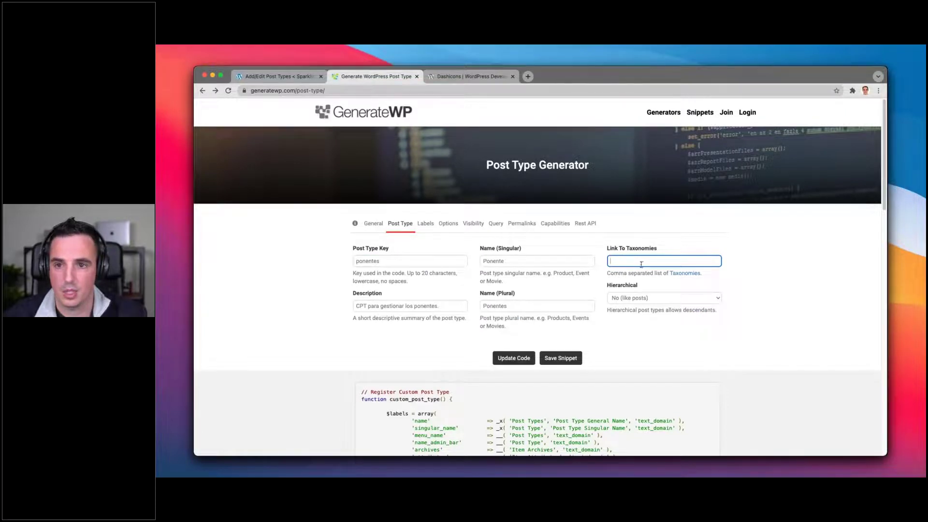
key("ctrl+shift+Tab")
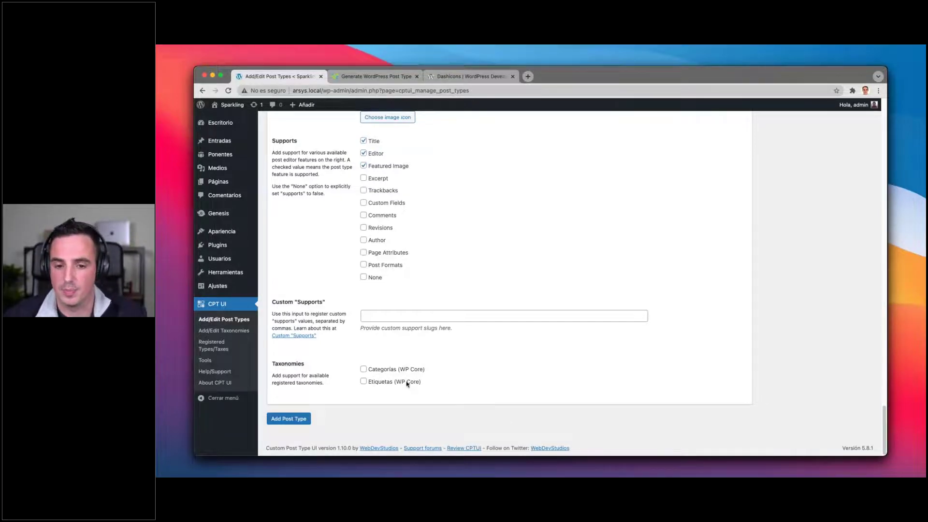
Enable the Categorías (WP Core) taxonomy for the webinars post type and add the post type.
scroll(358, 394, "up", 5)
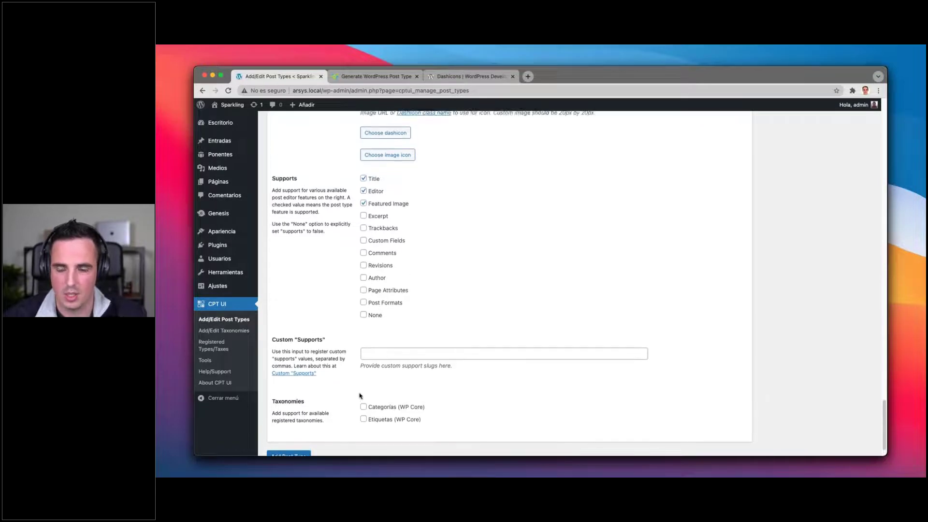
scroll(354, 396, "down", 5)
left_click(363, 369)
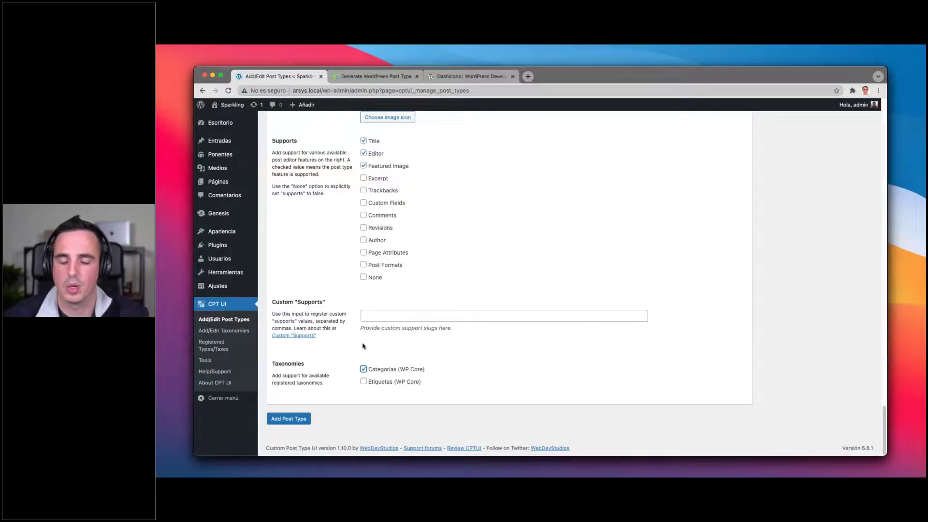
scroll(364, 346, "up", 5)
scroll(364, 346, "down", 5)
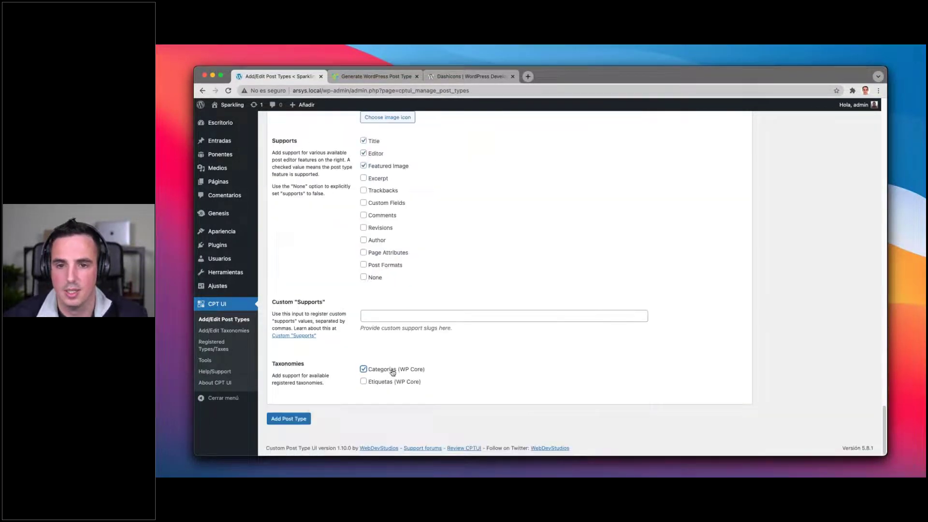
left_click(298, 424)
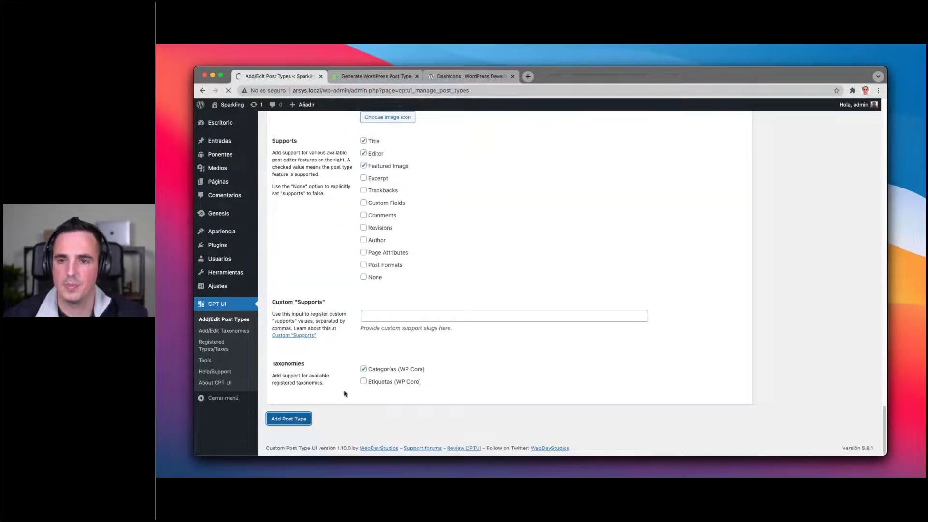
key("super+Tab")
scroll(352, 230, "up", 2)
key("super+Tab")
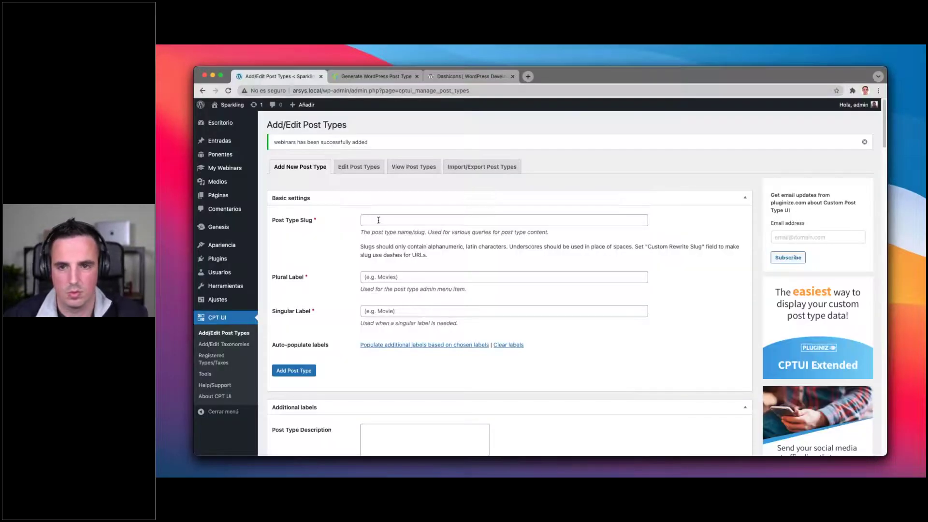
left_click(376, 77)
scroll(455, 307, "down", 5)
key("ctrl+shift+Tab")
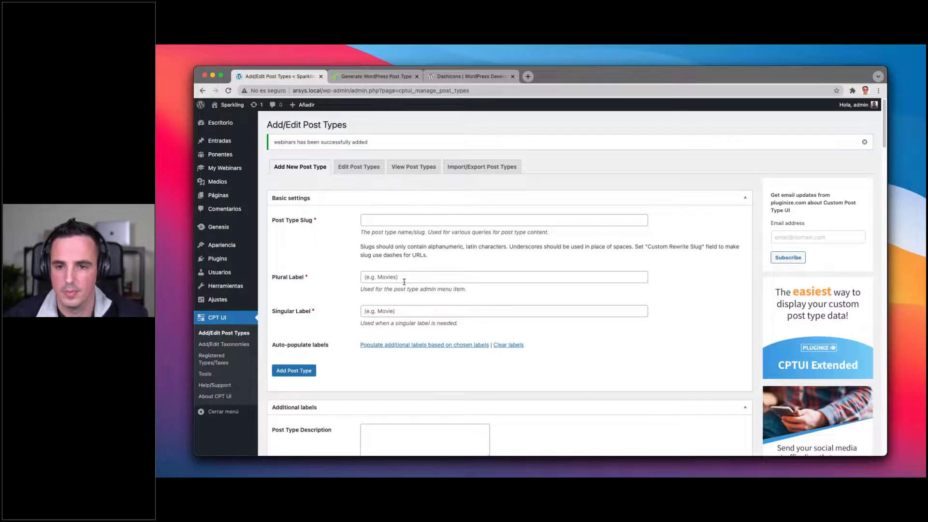
View the registered post types and examine the settings, supports, taxonomies, labels and template hierarchy listed for webinars.
scroll(404, 282, "down", 1)
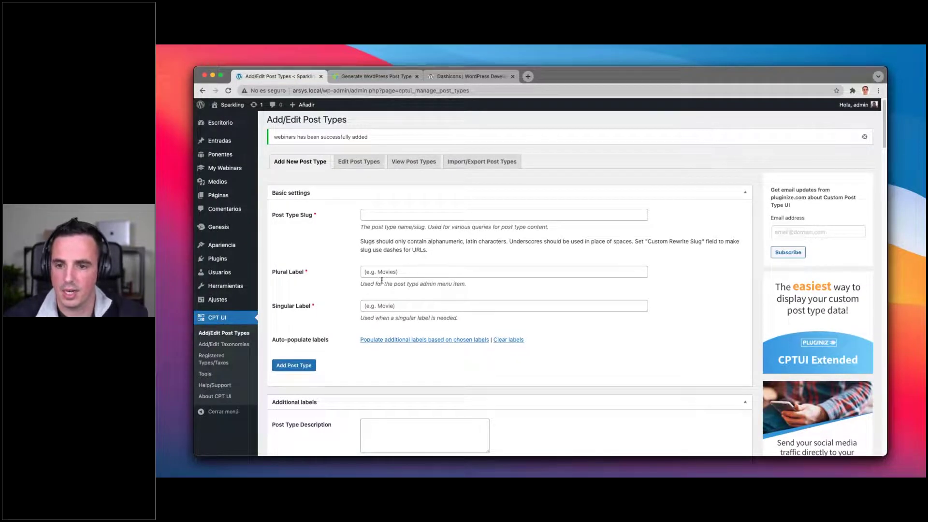
left_click(423, 164)
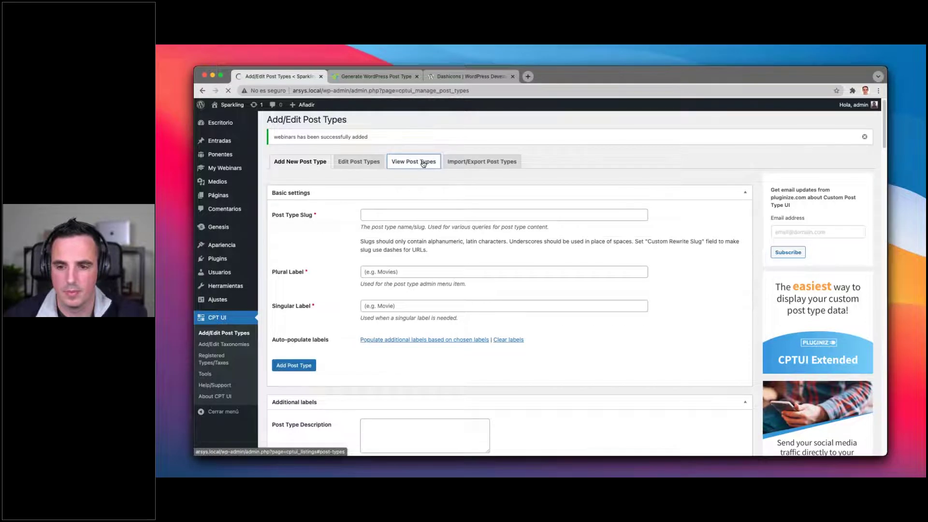
scroll(325, 221, "down", 2)
scroll(325, 221, "down", 2)
scroll(326, 221, "up", 3)
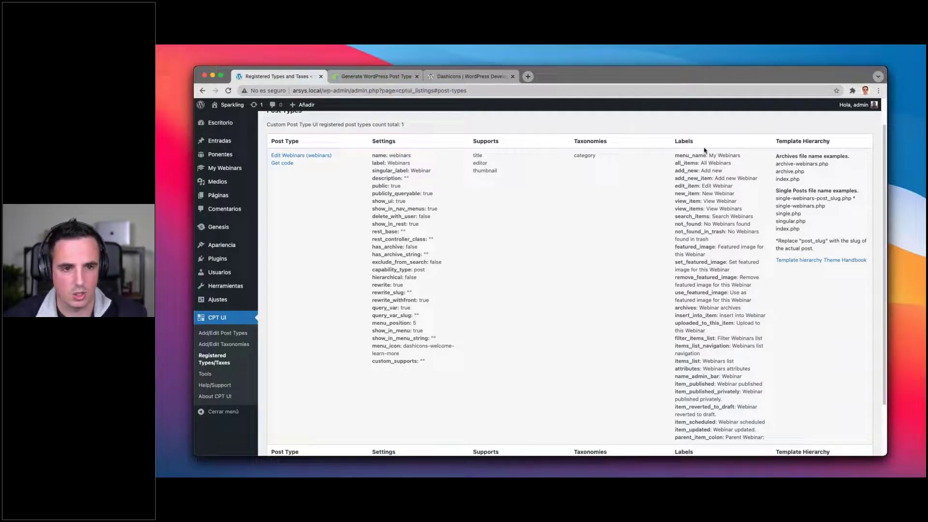
scroll(337, 391, "up", 2)
scroll(337, 391, "down", 5)
scroll(337, 390, "up", 5)
scroll(336, 388, "down", 1)
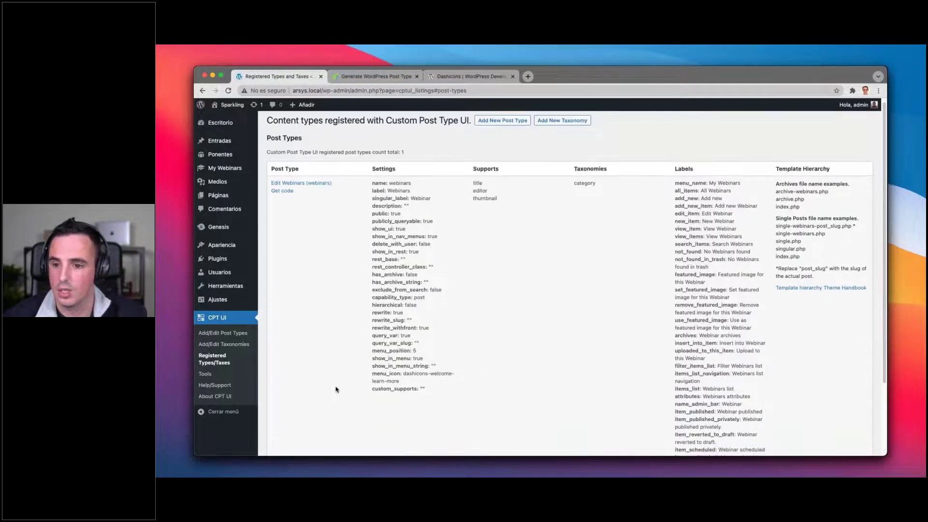
Open the existing webinars post type for editing in CPT UI and look through its basic settings and additional labels.
left_click(233, 335)
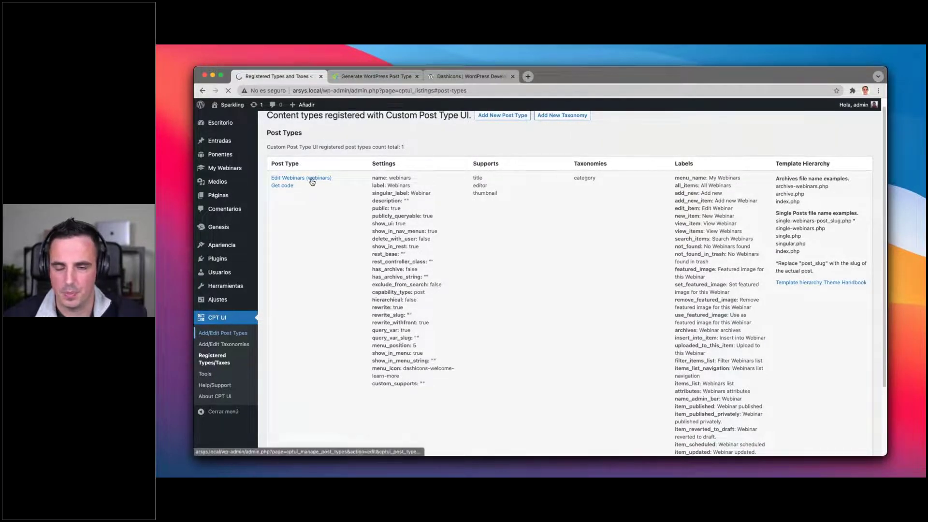
left_click(348, 144)
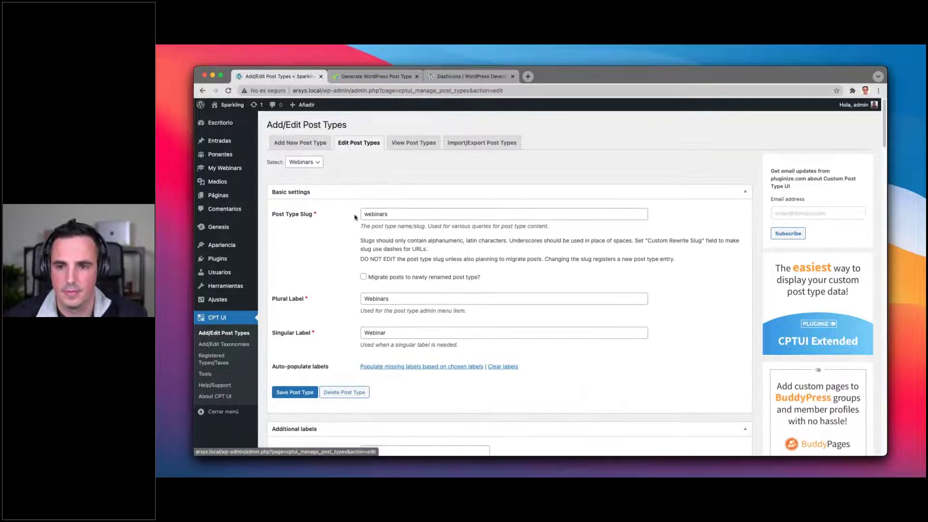
scroll(356, 219, "down", 1)
scroll(356, 219, "down", 3)
mouse_move(231, 172)
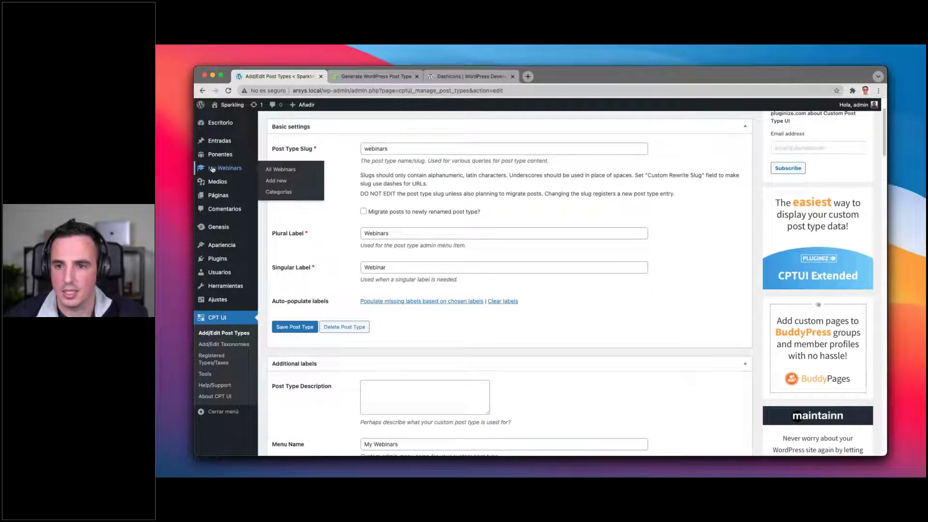
scroll(483, 290, "down", 10)
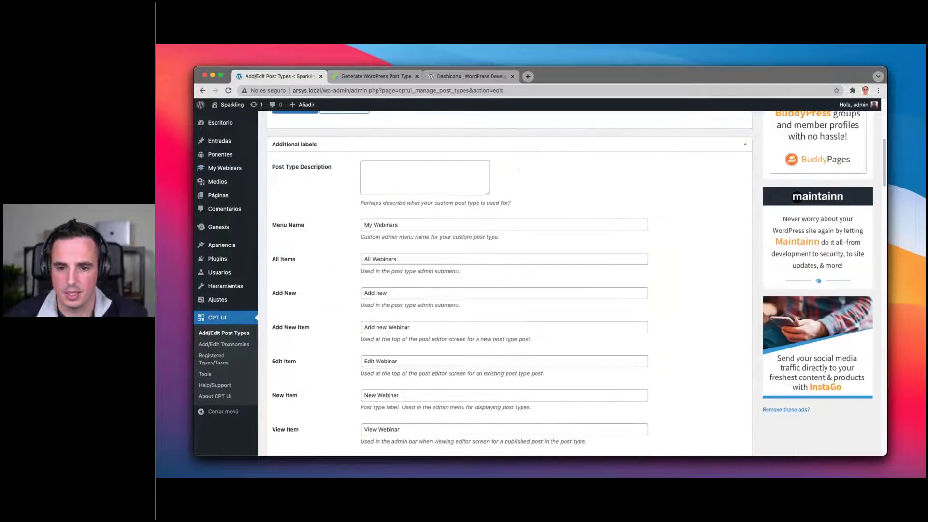
scroll(330, 235, "down", 15)
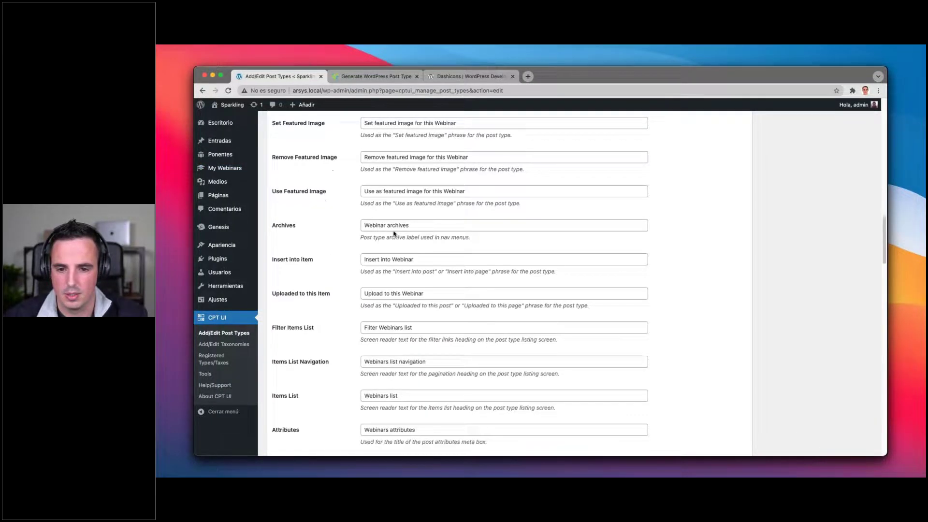
scroll(330, 235, "down", 5)
scroll(331, 234, "up", 20)
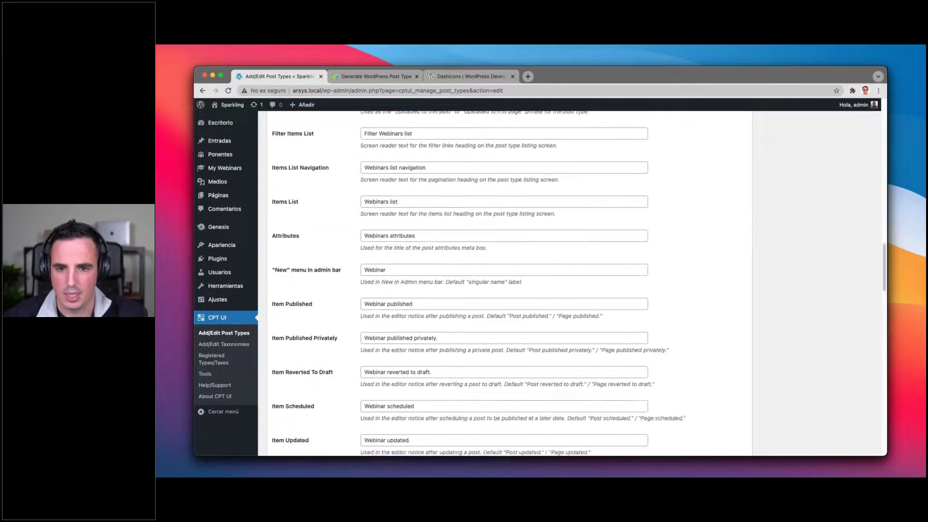
scroll(368, 295, "up", 5)
scroll(368, 295, "down", 5)
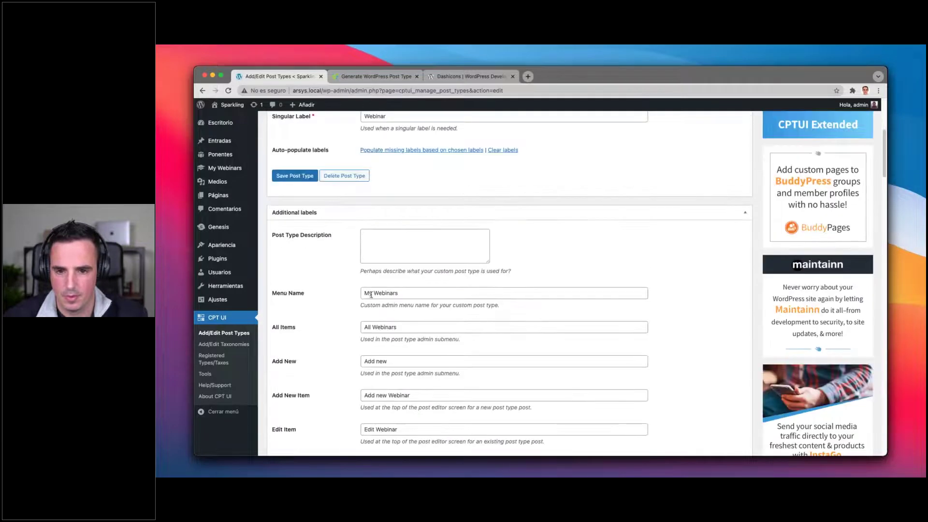
Set the Menu Name label of the webinars post type to "Webinars" and save the post type.
double_click(369, 293)
key("BackSpace")
key("Delete")
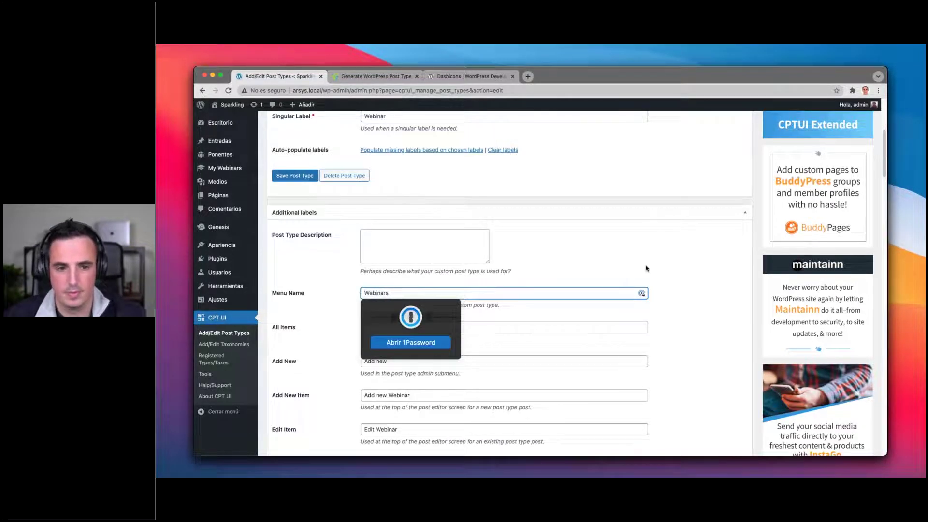
left_click(301, 316)
scroll(300, 317, "down", 1)
left_click(301, 174)
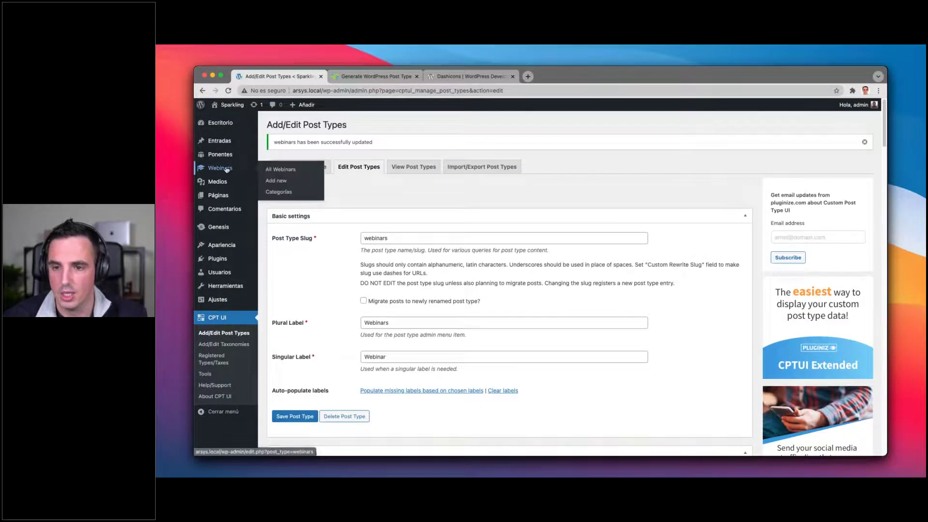
Open the Webinars list in a new tab and examine the post_type parameter in its address against the Entradas link.
left_click(226, 169, "super")
left_click(347, 78)
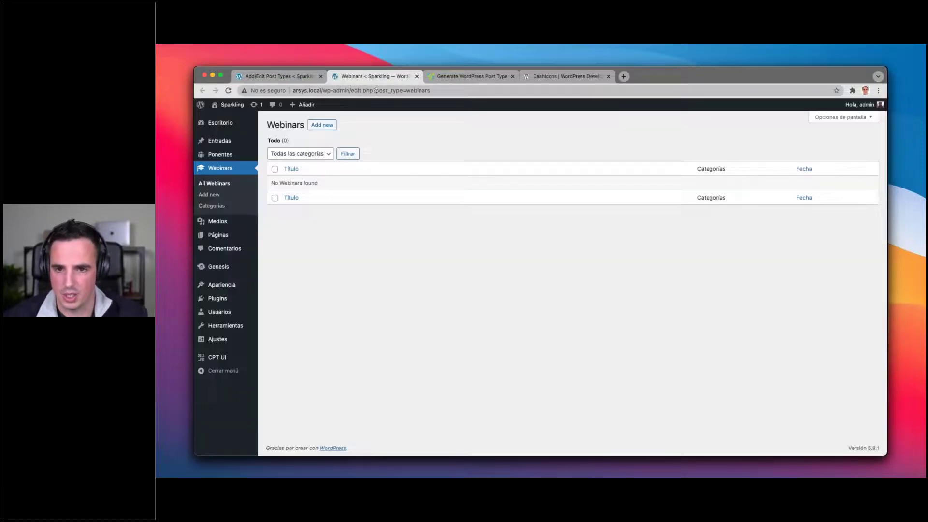
left_click_drag(376, 90, 430, 91)
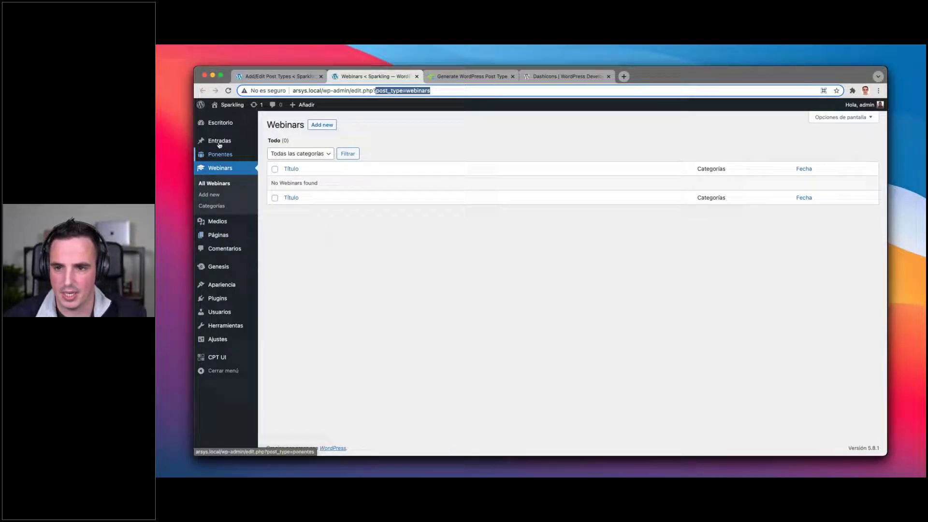
mouse_move(219, 144)
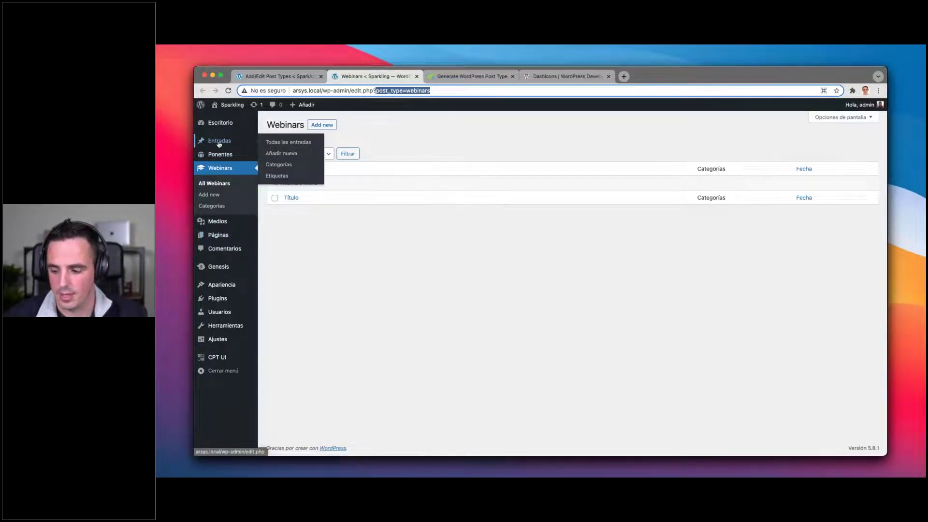
Return to the post type editor, set the Menu Position of webinars to 20, and save the post type.
left_click(295, 76)
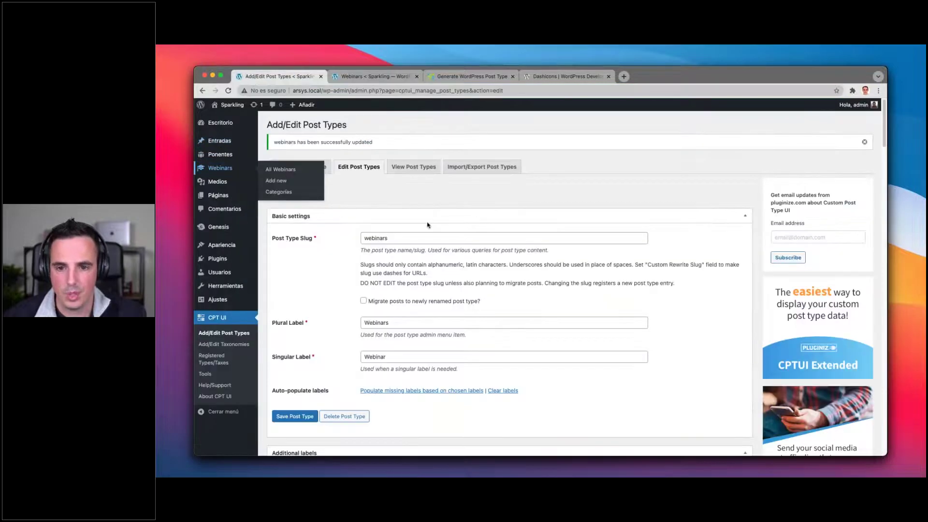
scroll(358, 286, "down", 10)
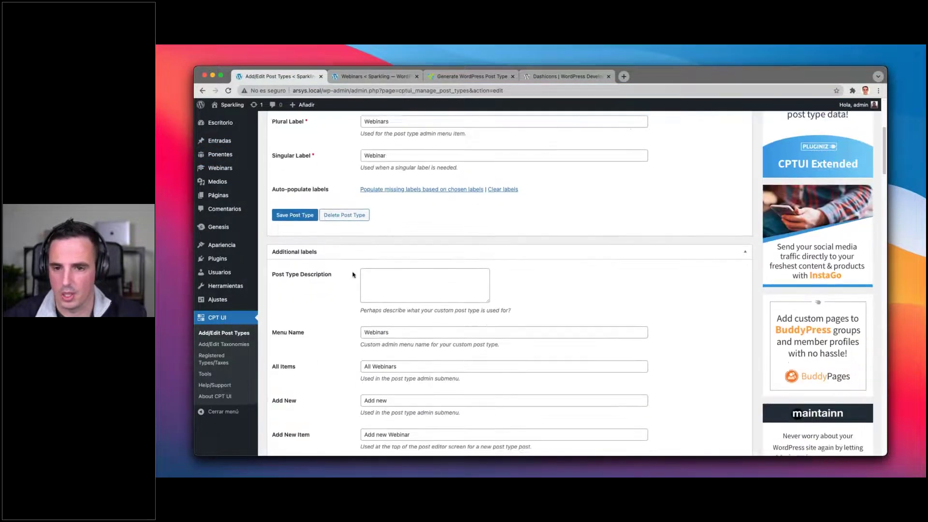
scroll(374, 277, "down", 15)
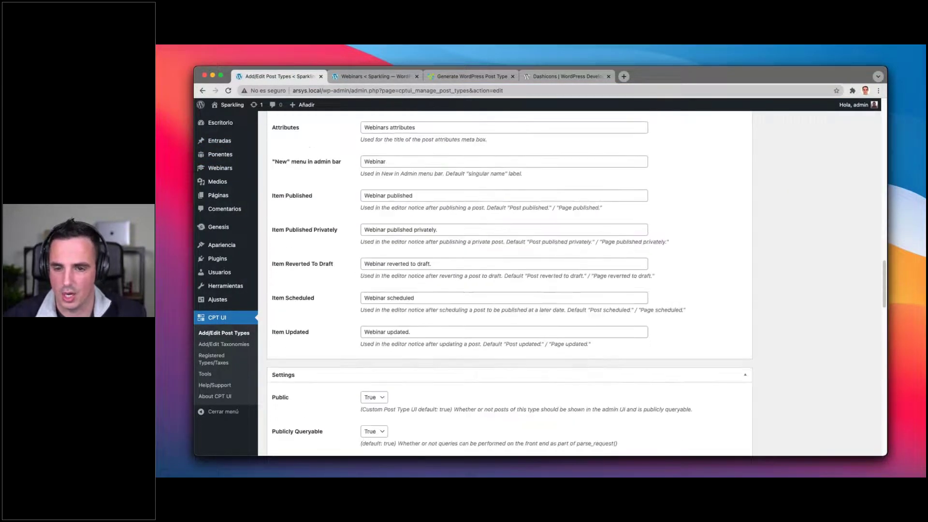
scroll(505, 286, "down", 12)
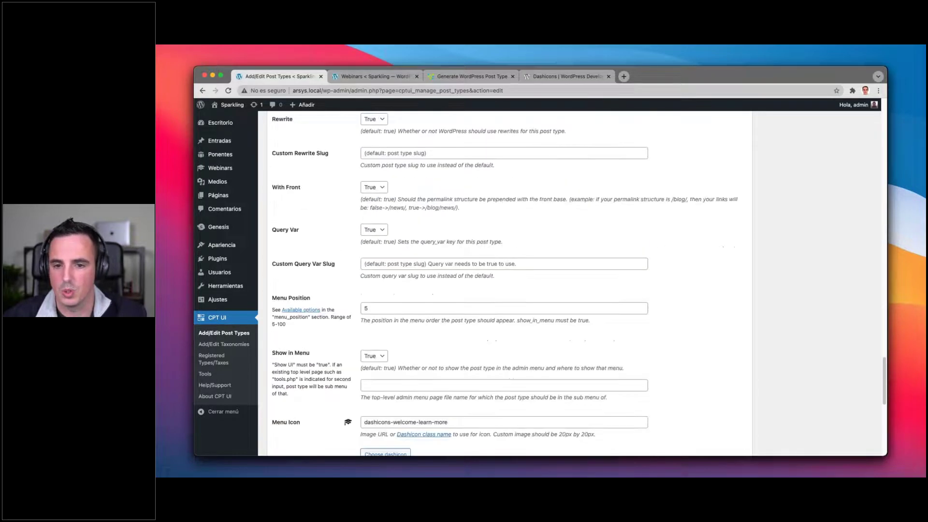
double_click(370, 308)
type("12")
scroll(362, 308, "down", 10)
left_click(310, 418)
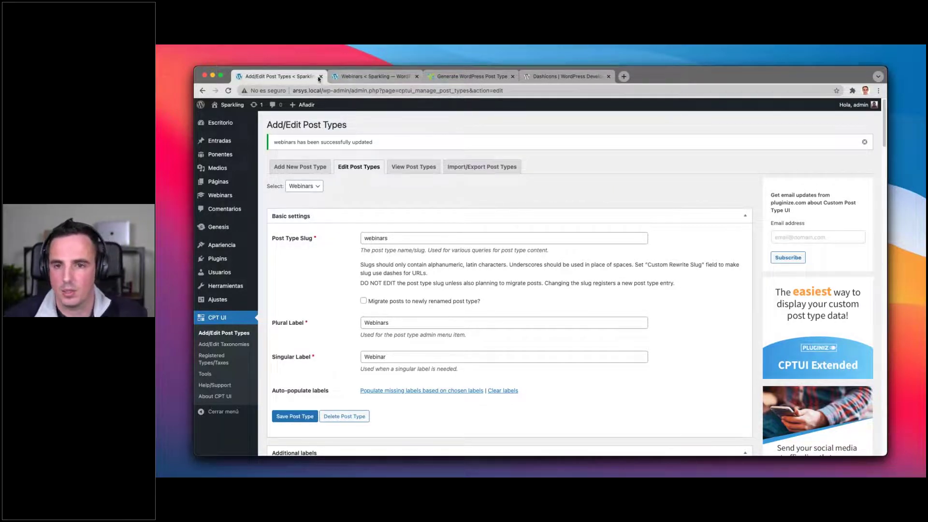
Open the installed plugins in a new tab, deactivate Arsys | Core Functionality to check the Ponentes menu entry, and reactivate it.
left_click(216, 260, "super")
left_click(460, 78)
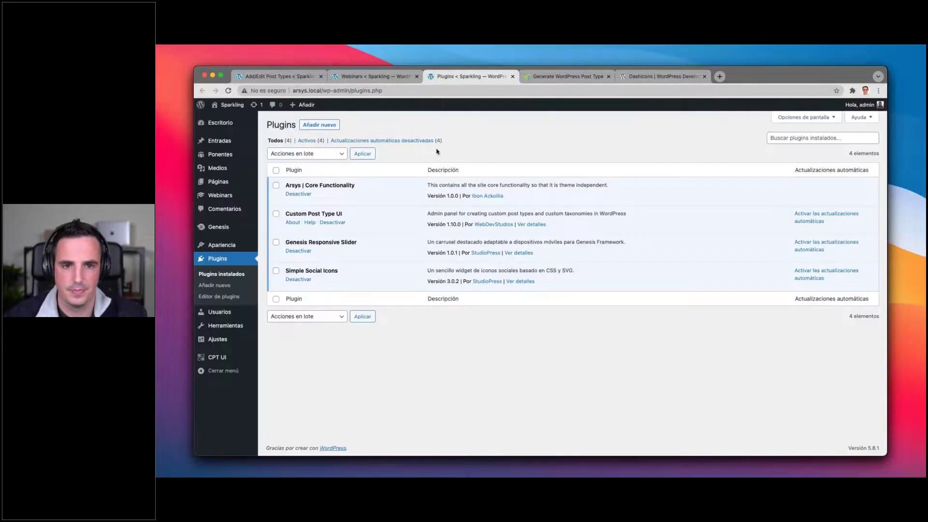
left_click(301, 195)
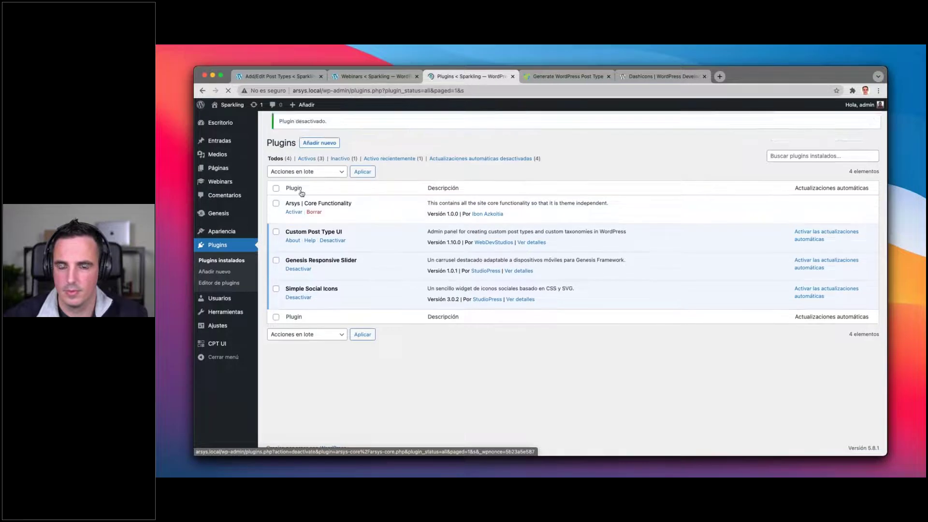
mouse_move(217, 158)
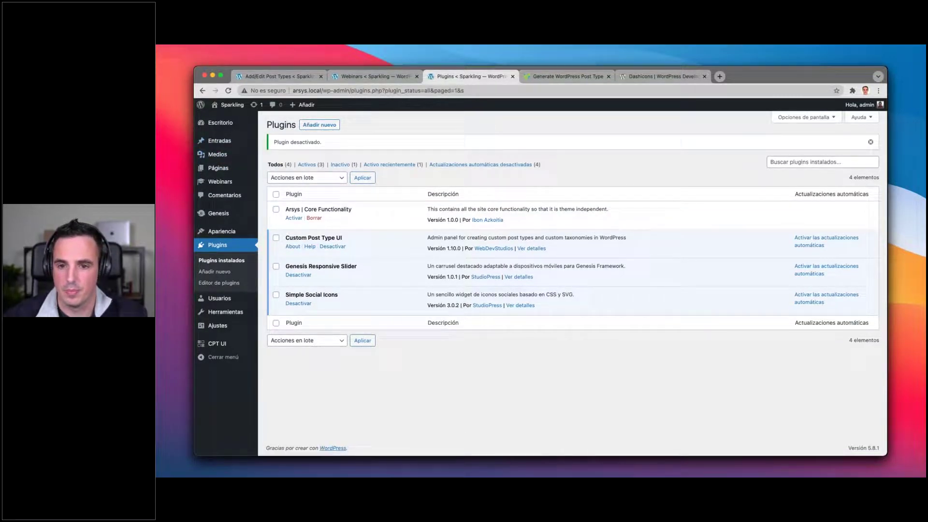
left_click(294, 219)
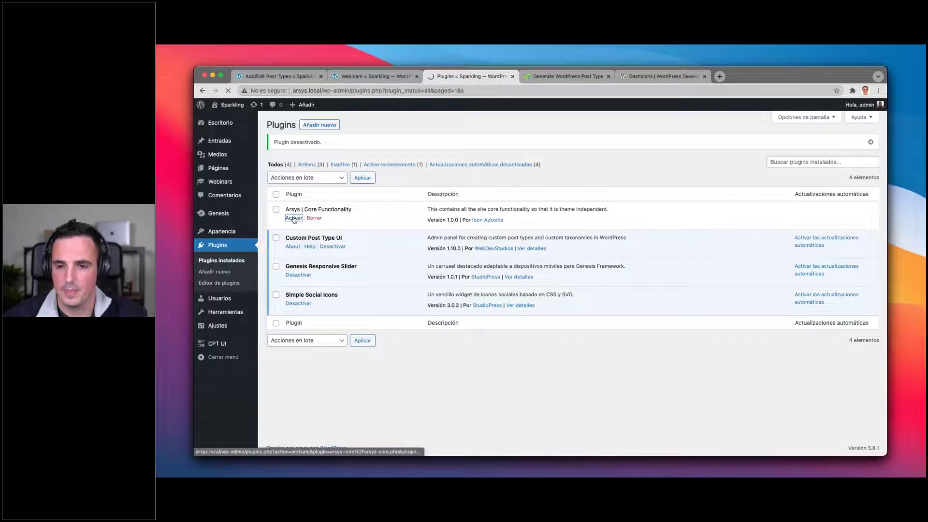
mouse_move(221, 145)
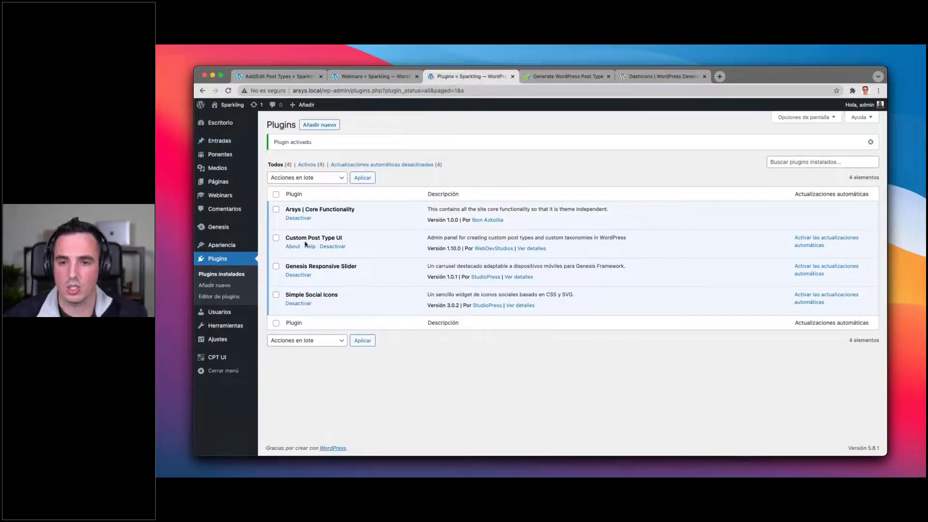
Deactivate the Custom Post Type UI plugin to check the Webinars entry in the admin menu, and reactivate the plugin.
left_click(324, 247)
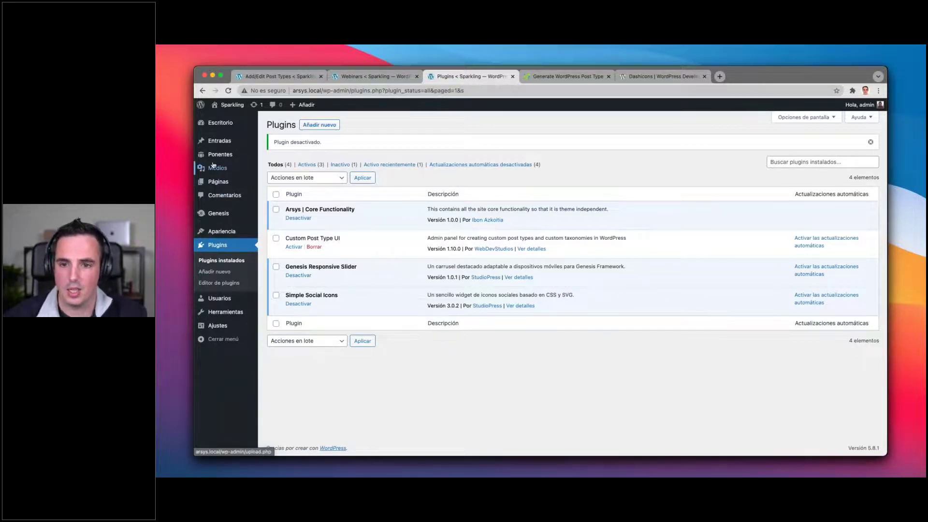
mouse_move(213, 188)
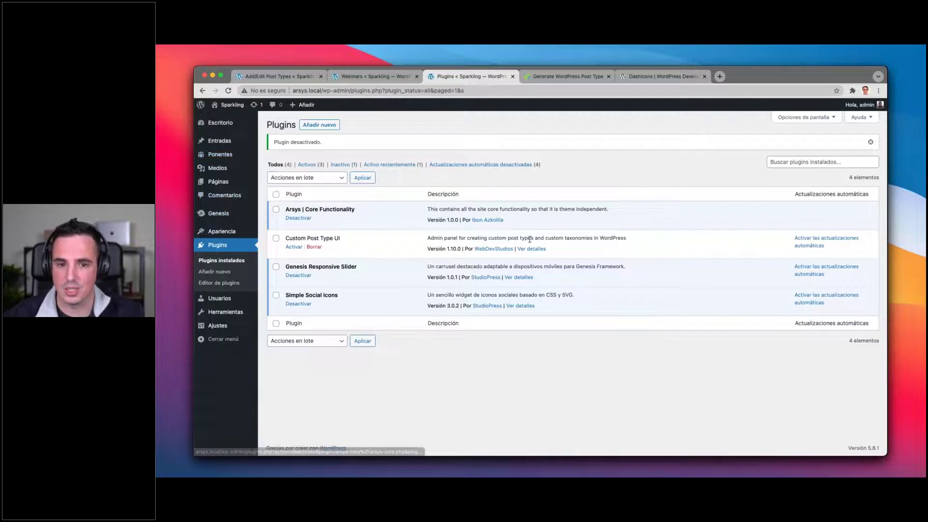
left_click(295, 246)
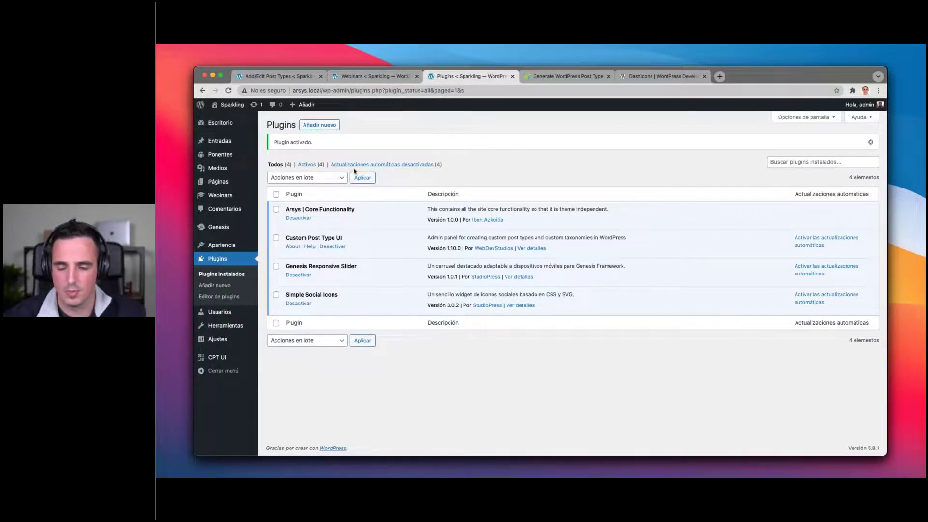
Open CPT UI's import/export tools and examine the post type import field and the exported webinars settings.
mouse_move(216, 360)
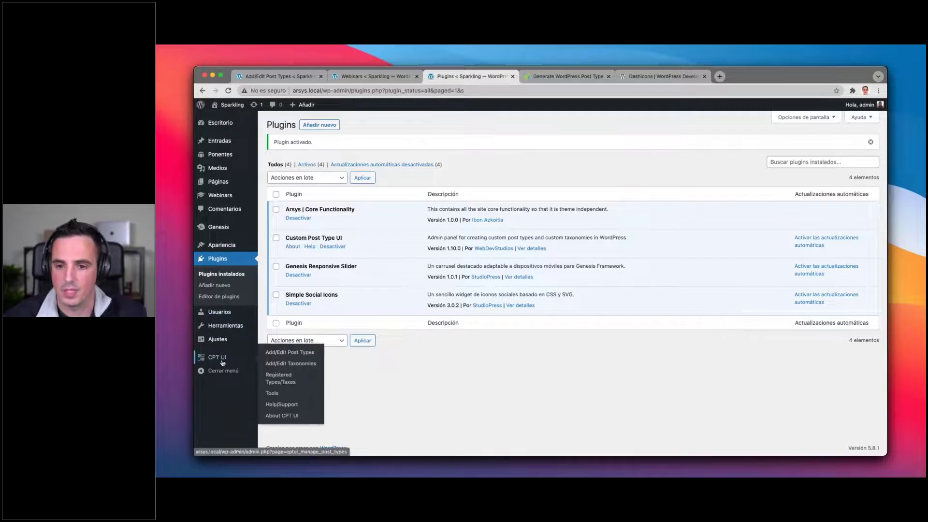
left_click(288, 356)
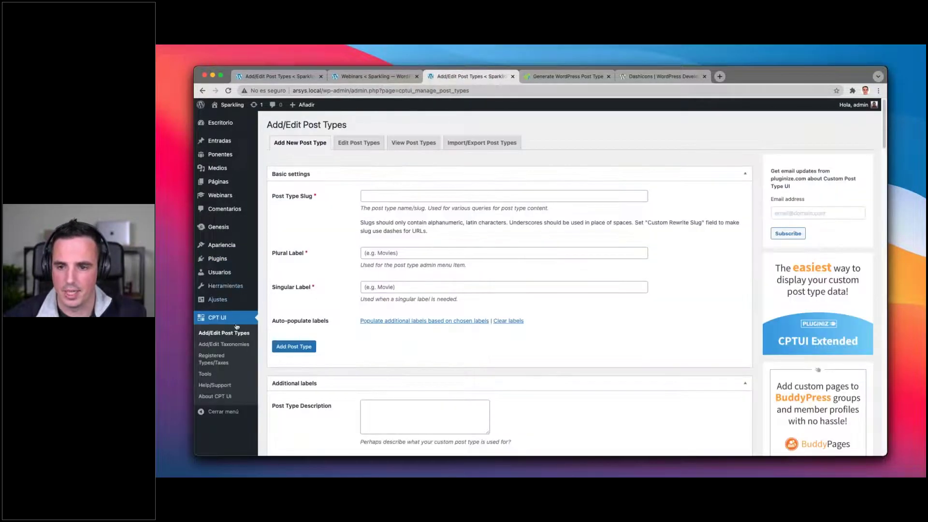
left_click(467, 145)
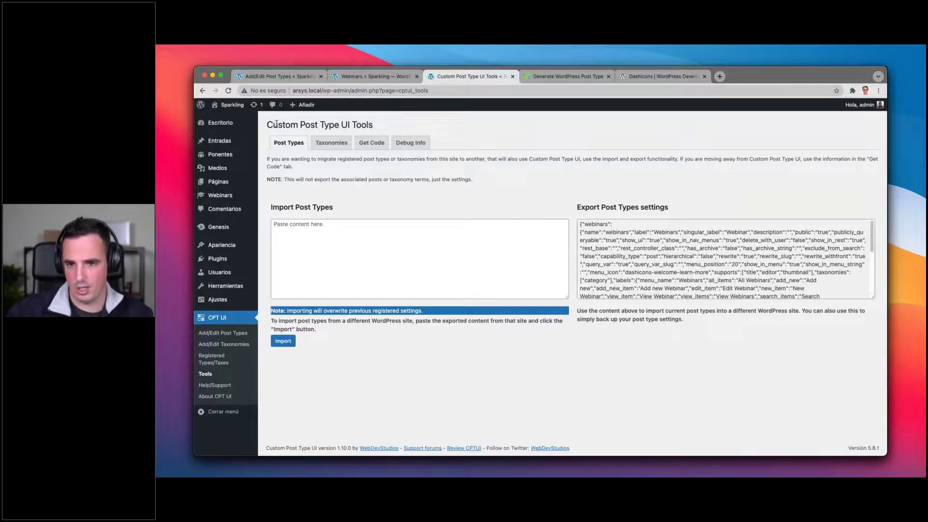
left_click_drag(274, 125, 382, 128)
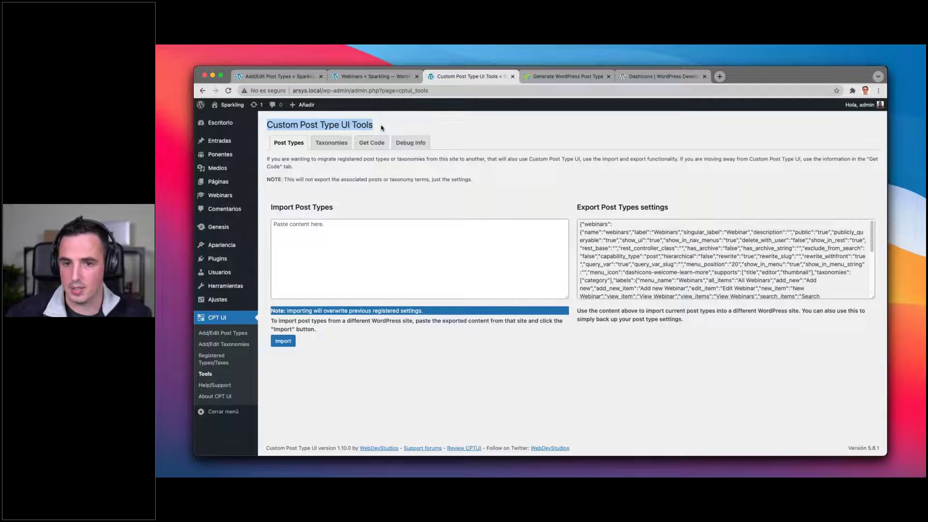
left_click(425, 227)
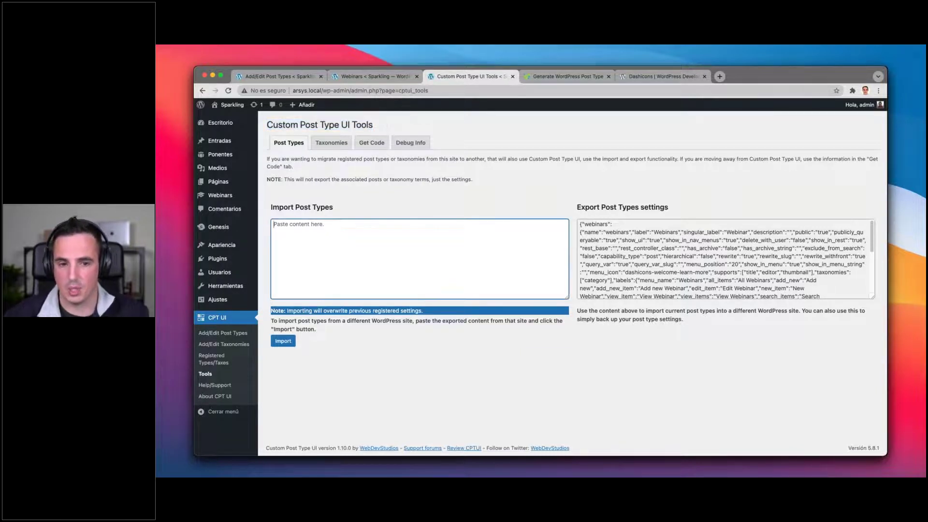
left_click(658, 250)
left_click(503, 246)
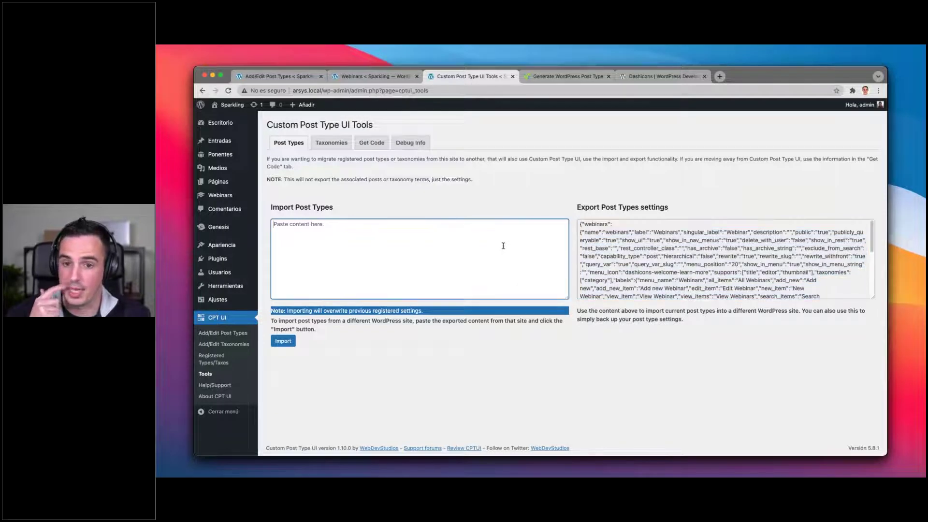
View the taxonomy import/export tool and examine the generated post type code and the note on migrating away from Custom Post Type UI.
left_click(333, 143)
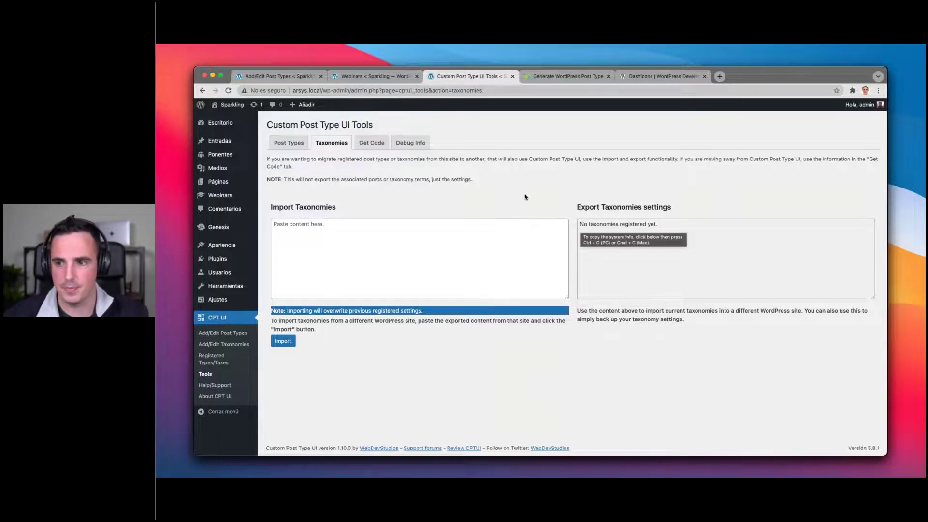
left_click(363, 145)
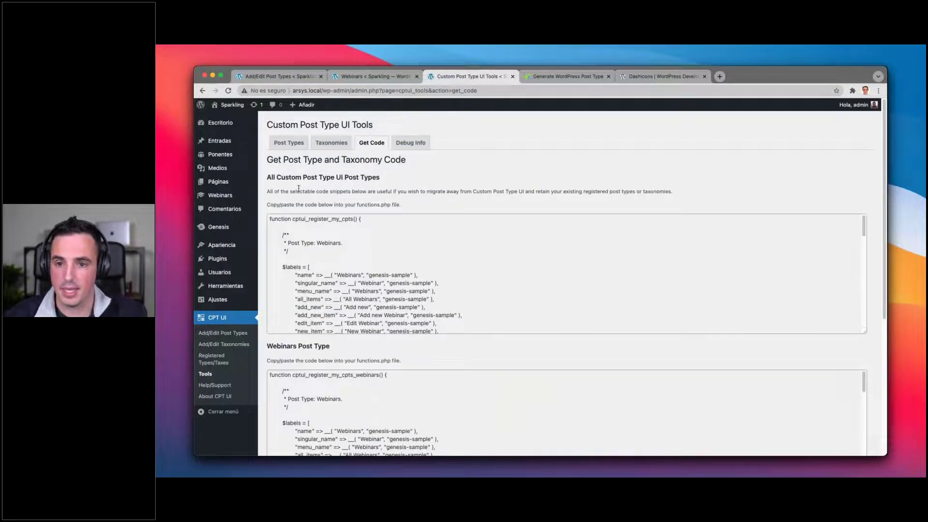
left_click_drag(270, 190, 560, 191)
left_click_drag(473, 192, 526, 192)
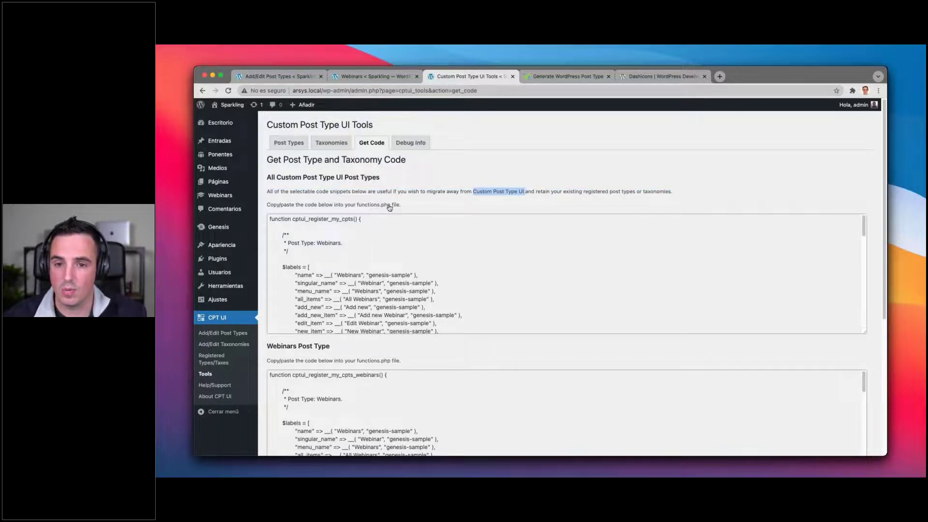
mouse_move(222, 245)
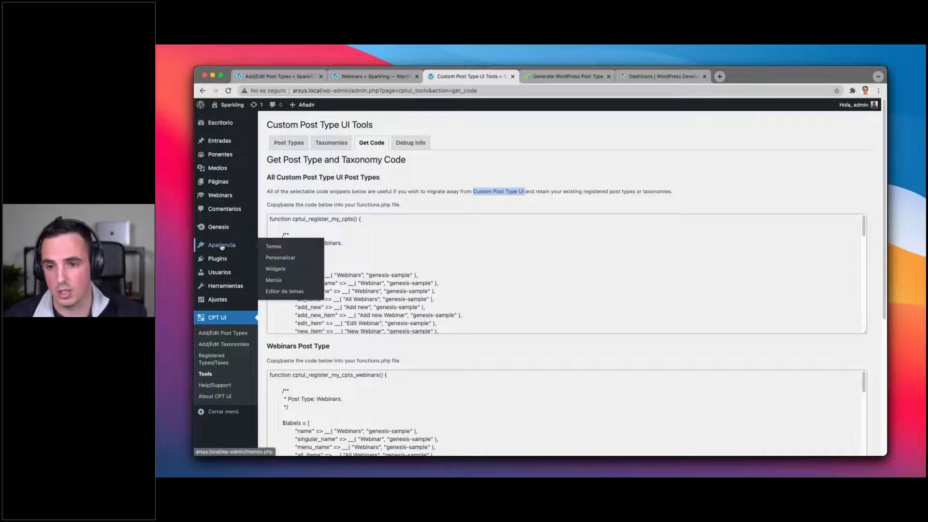
Open the theme file editor in a new tab and show the Webinar Arsys theme's functions.php.
left_click(292, 292, "super")
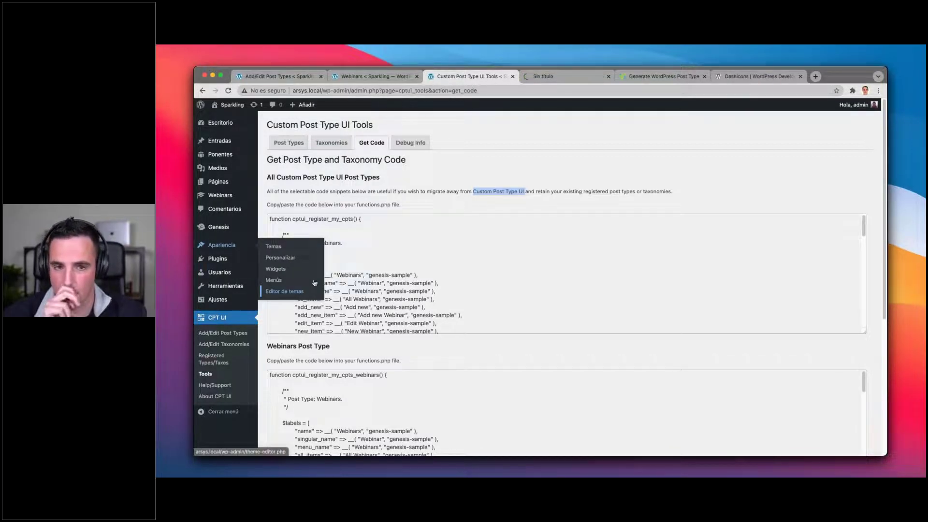
left_click(543, 76)
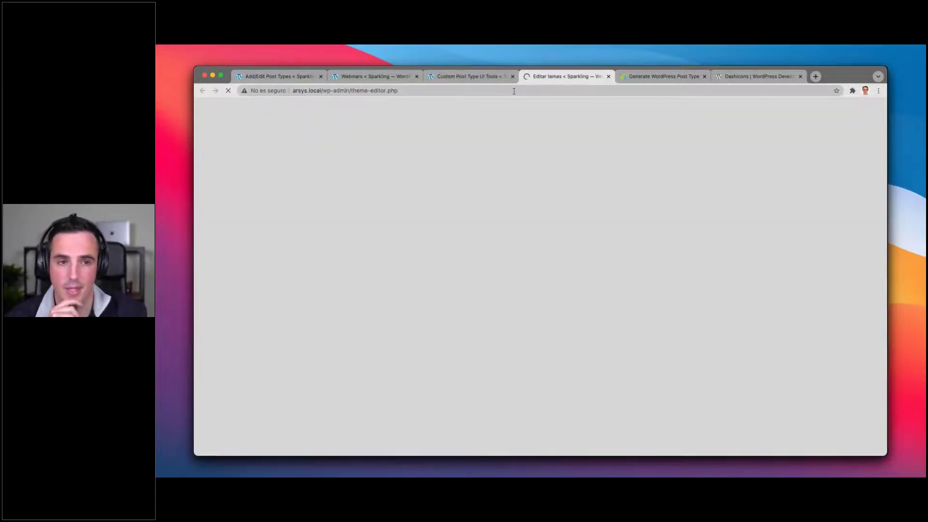
left_click(505, 315)
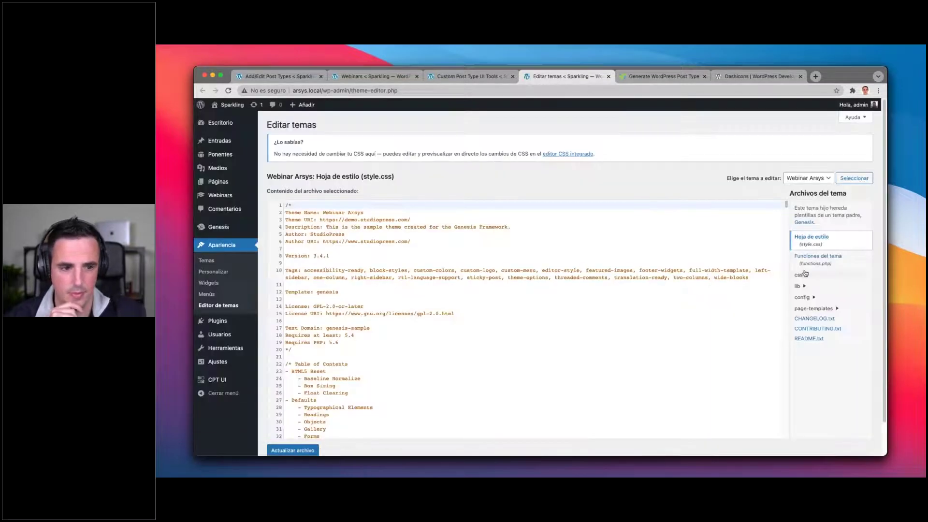
left_click(809, 260)
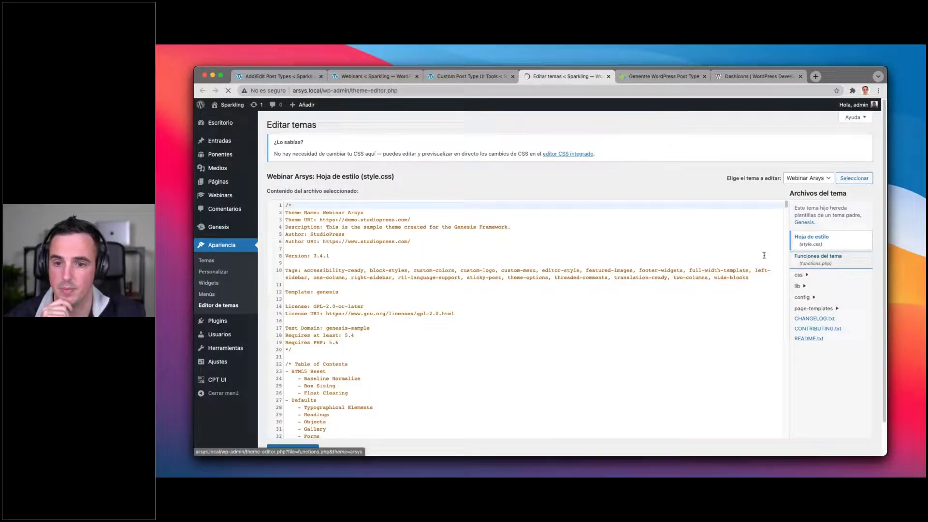
Add two blank lines at the end of functions.php, below the Arsys Functions include.
scroll(488, 264, "down", 20)
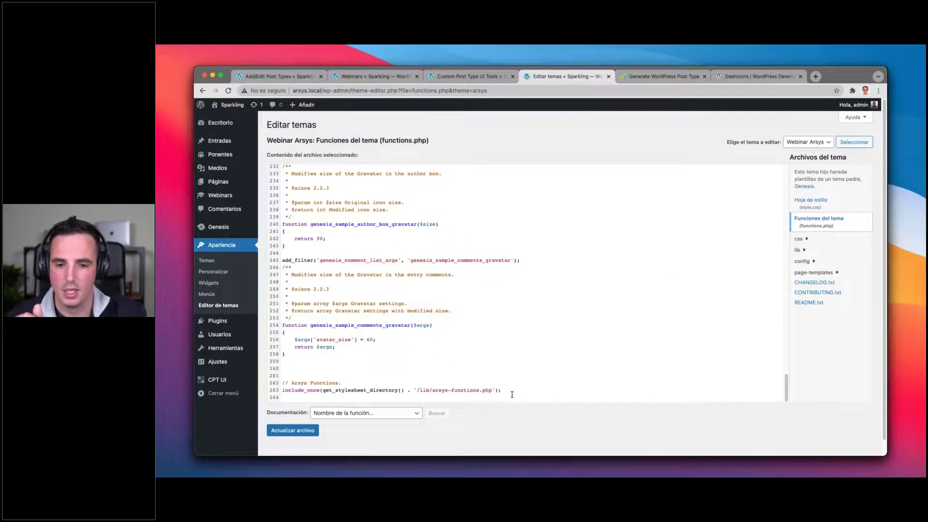
left_click(512, 395)
key("Return")
key("Return")
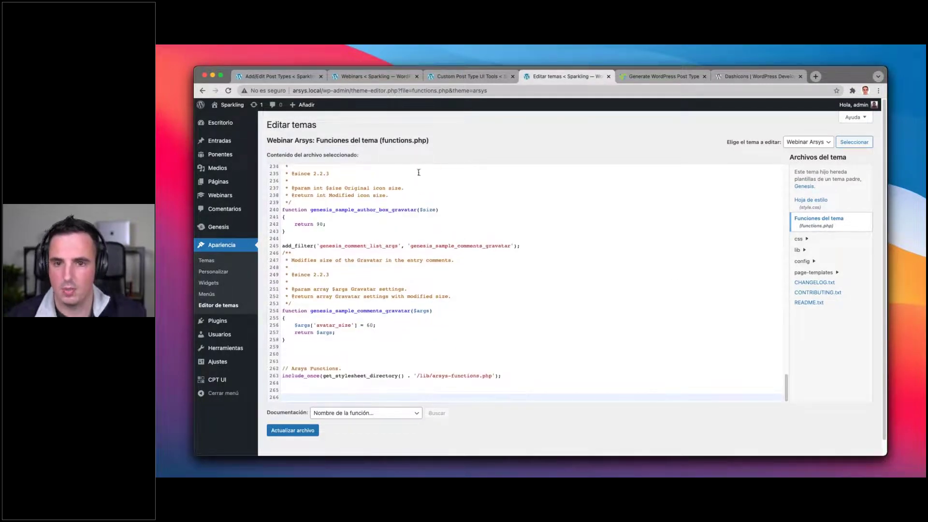
Return to the CPT UI code tool, select the code for all post types, and examine it and the Webinars code.
left_click(411, 76)
left_click(442, 76)
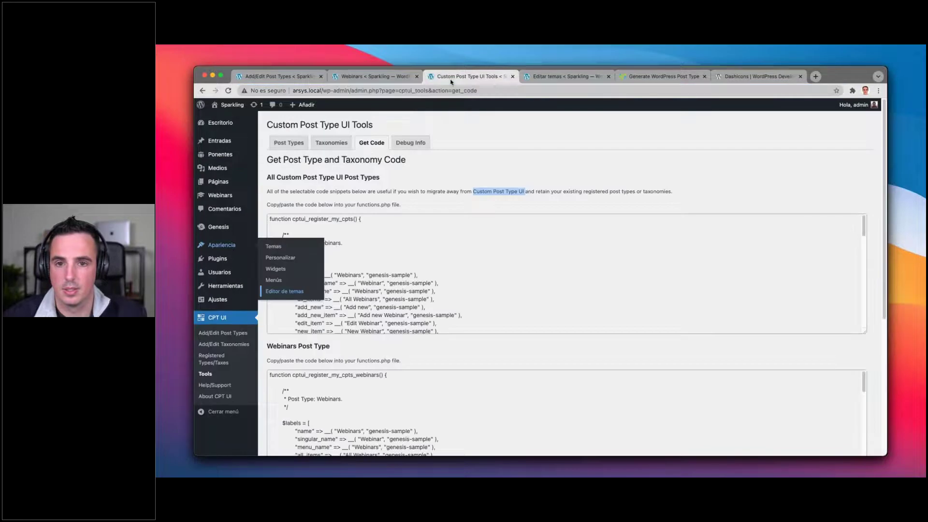
left_click(392, 282)
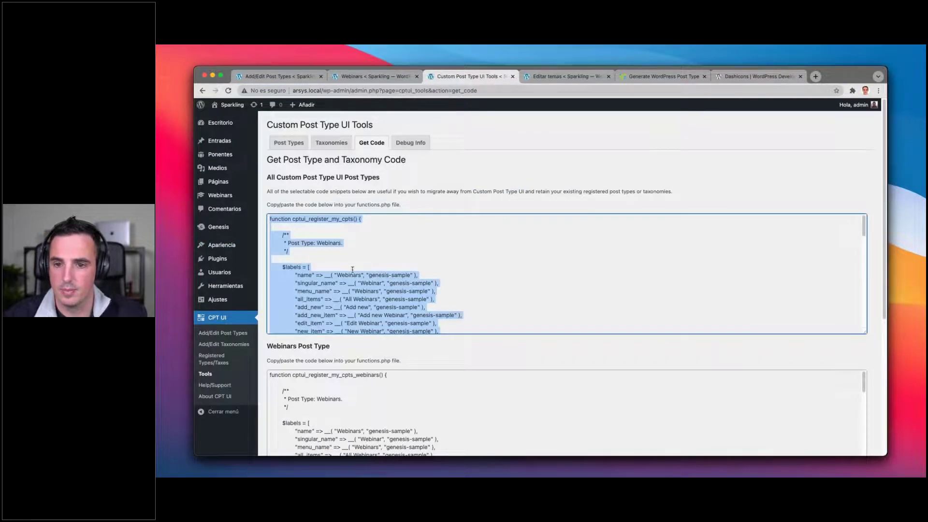
scroll(357, 275, "down", 1)
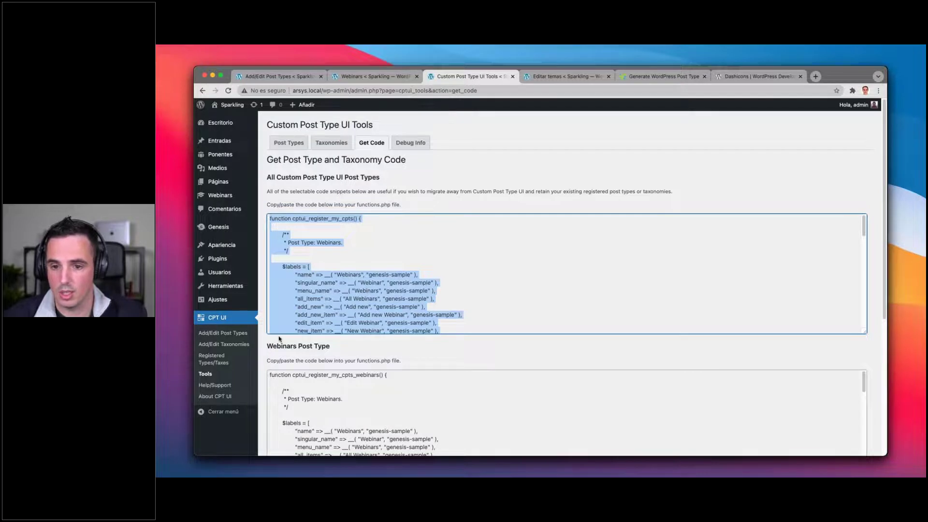
scroll(279, 338, "down", 3)
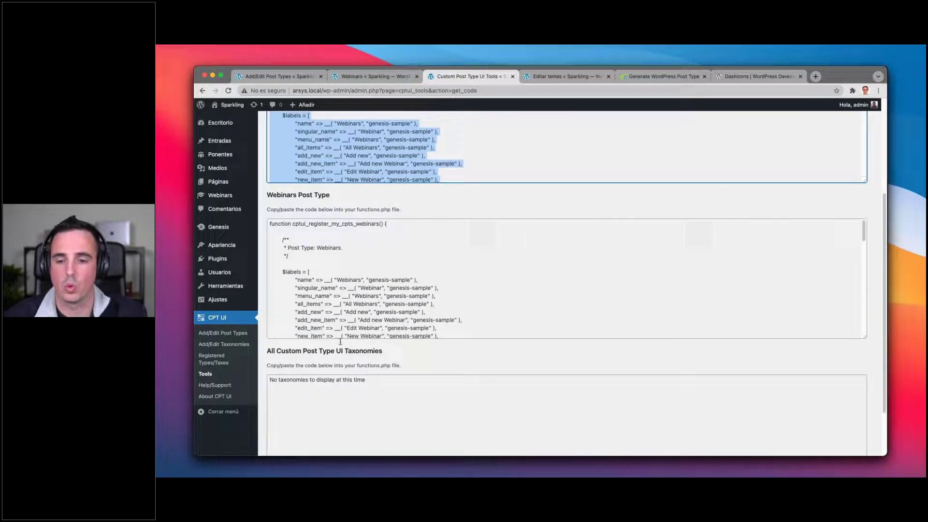
scroll(335, 195, "up", 3)
scroll(358, 261, "down", 4)
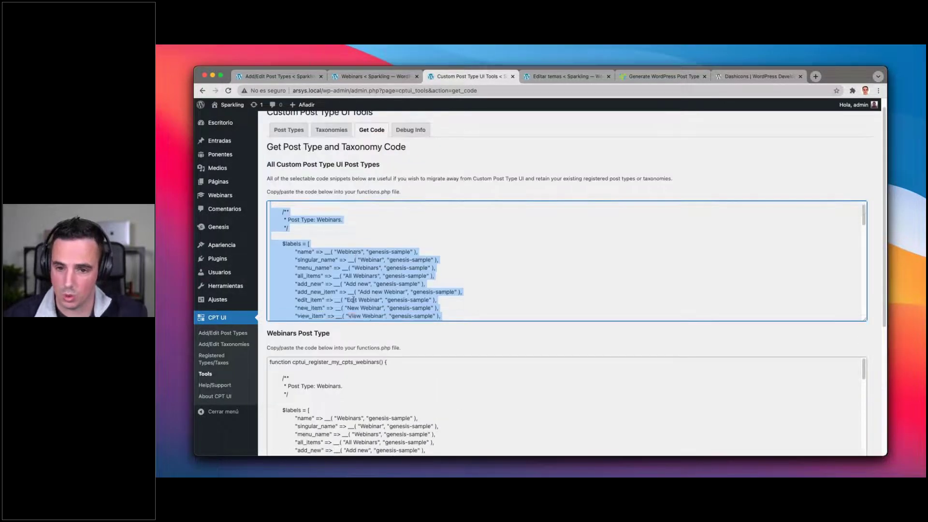
scroll(359, 358, "down", 4)
scroll(352, 333, "down", 3)
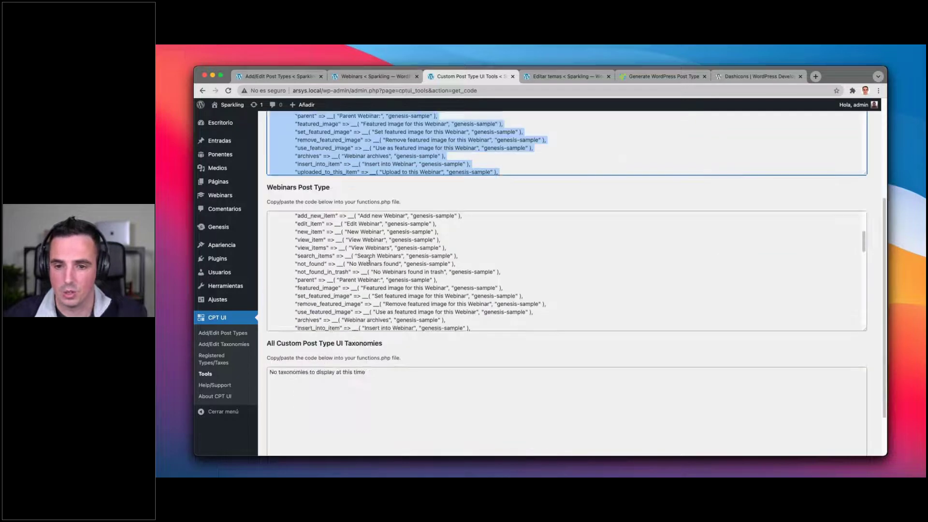
Select the Webinars post type code, look at functions.php in the theme editor, and return to review the generated snippets.
left_click(370, 261)
key("ctrl+Tab")
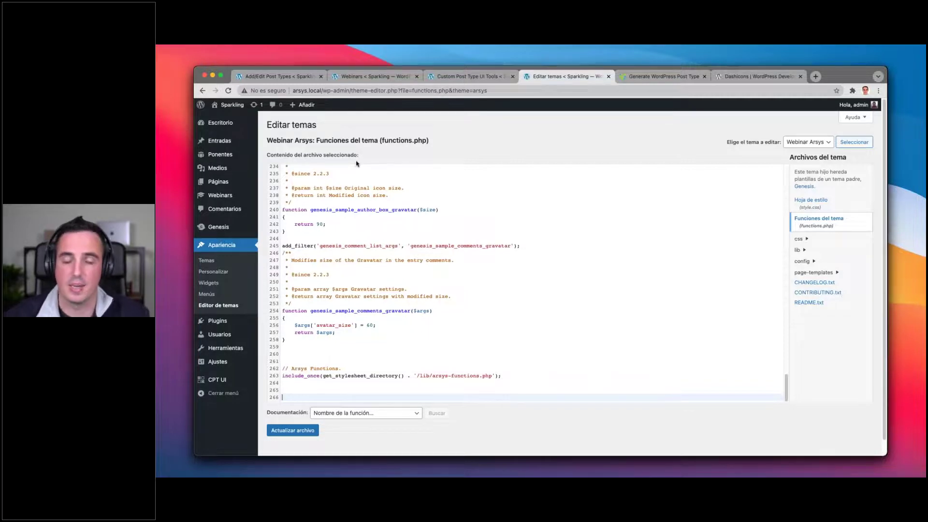
left_click(450, 76)
scroll(416, 220, "up", 5)
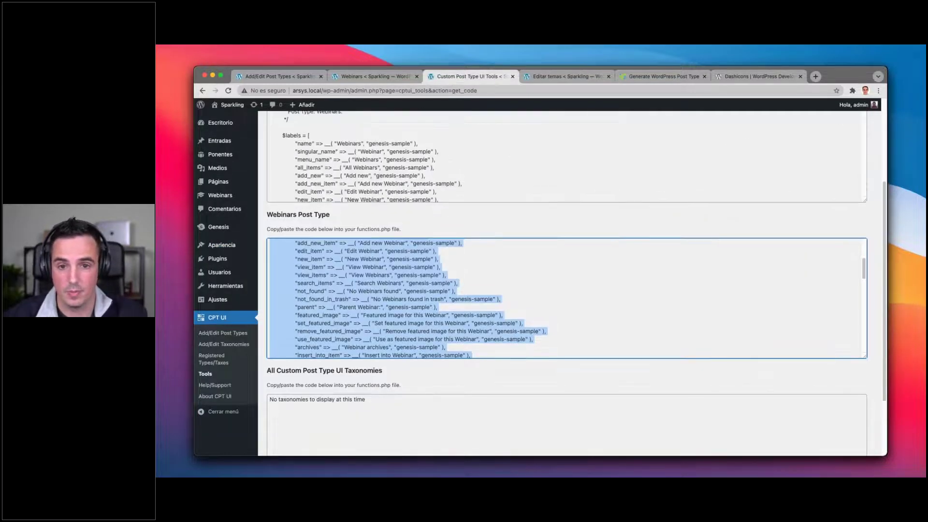
scroll(367, 237, "down", 10)
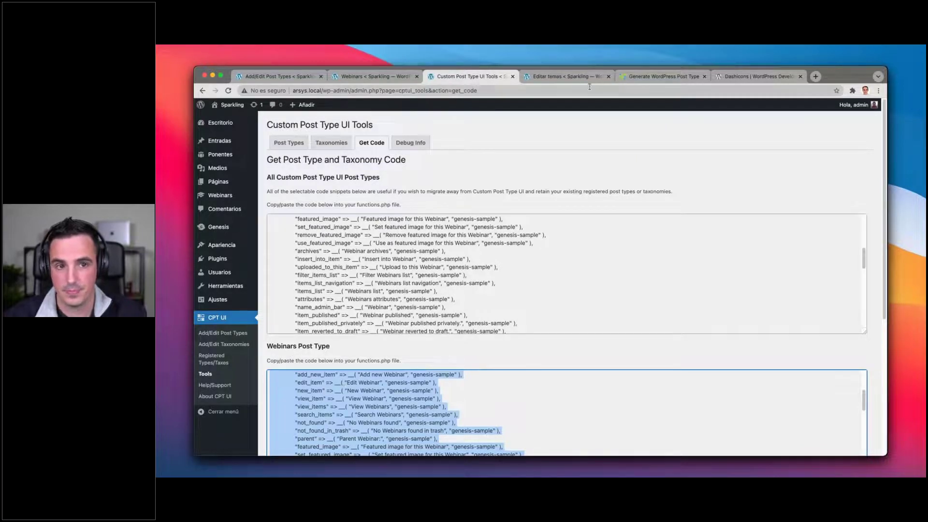
Switch to Visual Studio Code, add new ARSYS_CPT_WEBINARS(); to the ArsysCore constructor in arsys-core.php, and save.
key("super+Tab")
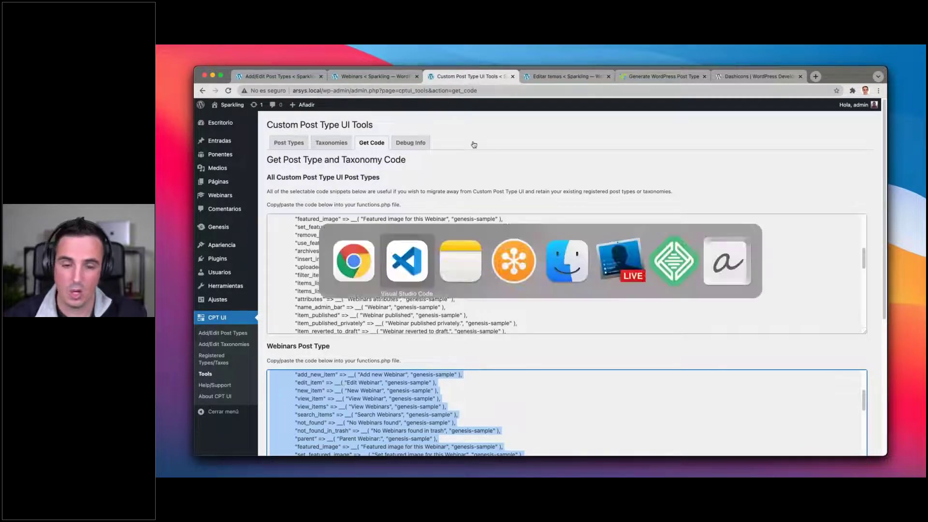
left_click(415, 261)
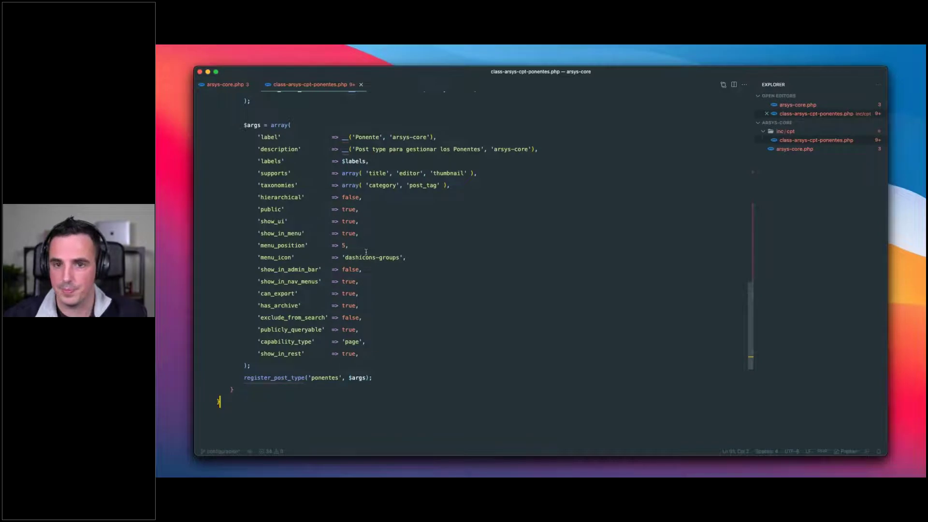
key("ctrl+Tab")
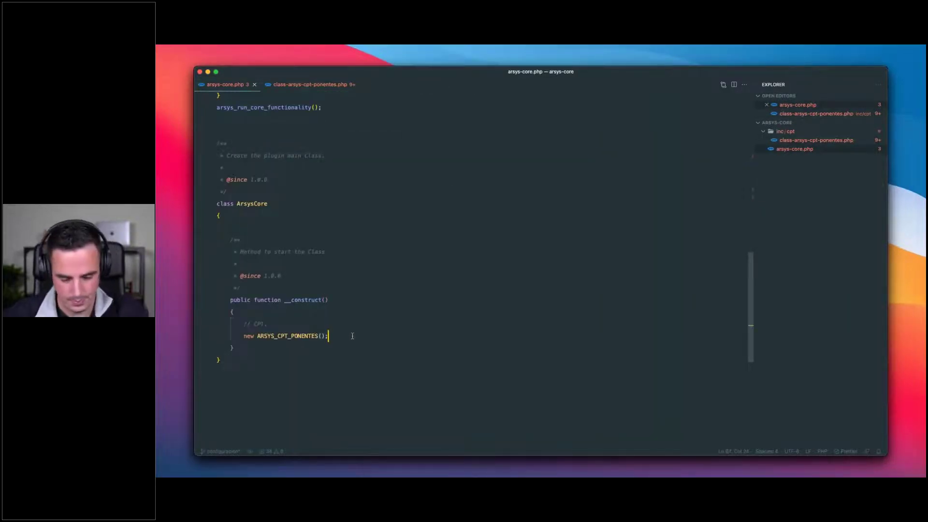
key("Return")
type("new ARSYS_CPT_")
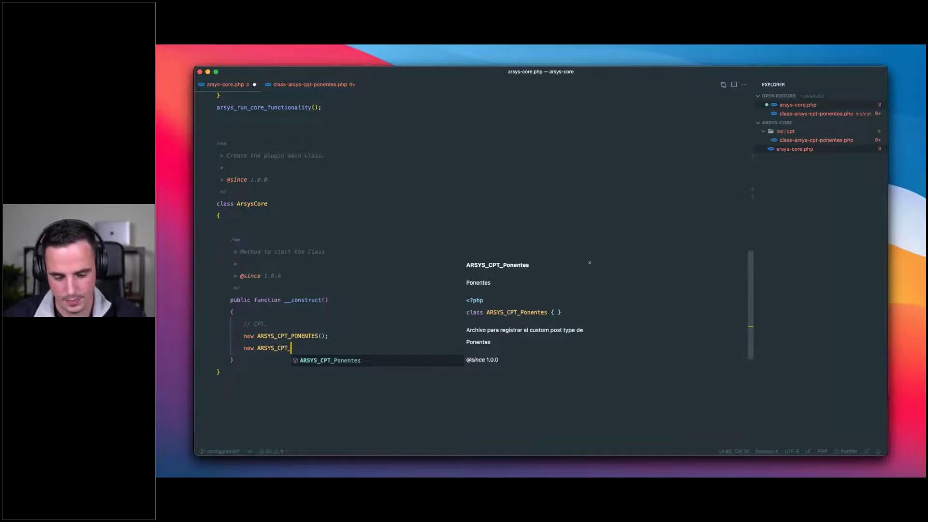
type("WeEBINARS();")
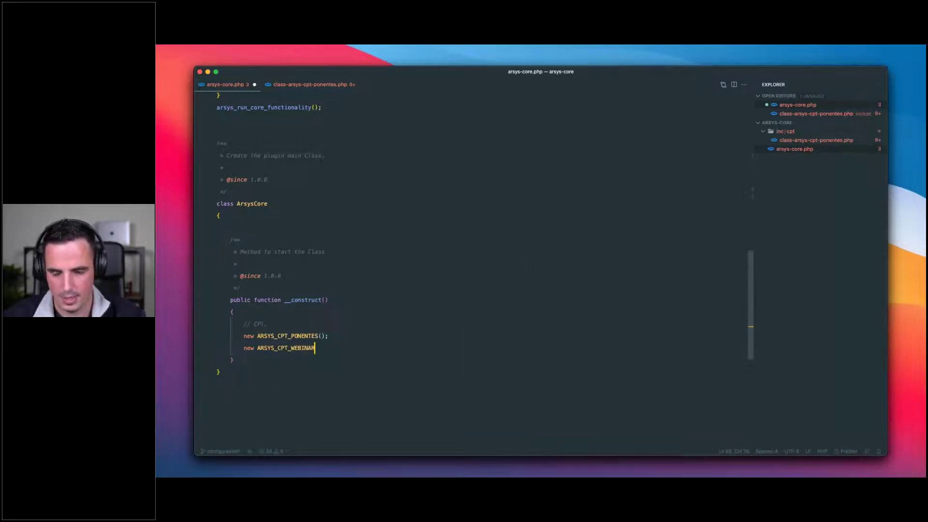
key("super+s")
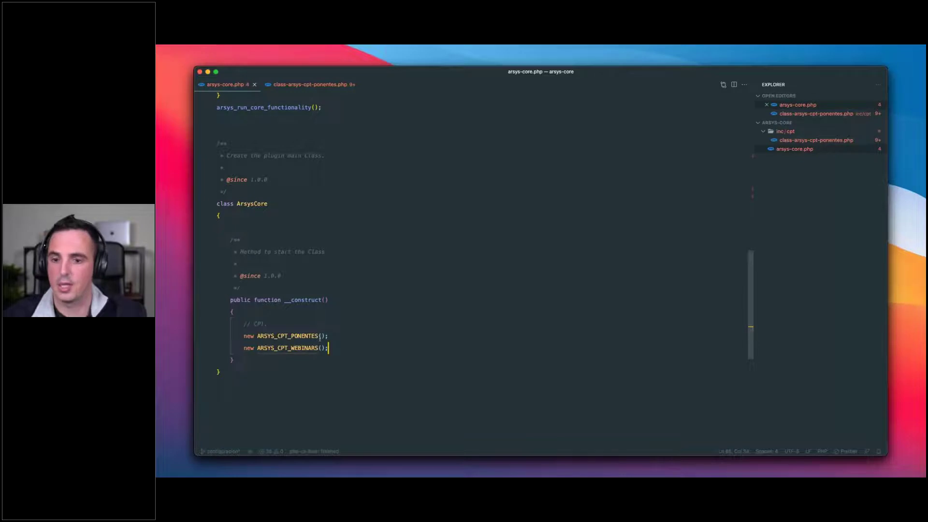
Duplicate the ponentes require_once line, set the copy's path to inc/cpt/class-arsys-cpt-webinars.php, and save arsys-core.php.
scroll(291, 374, "up", 1)
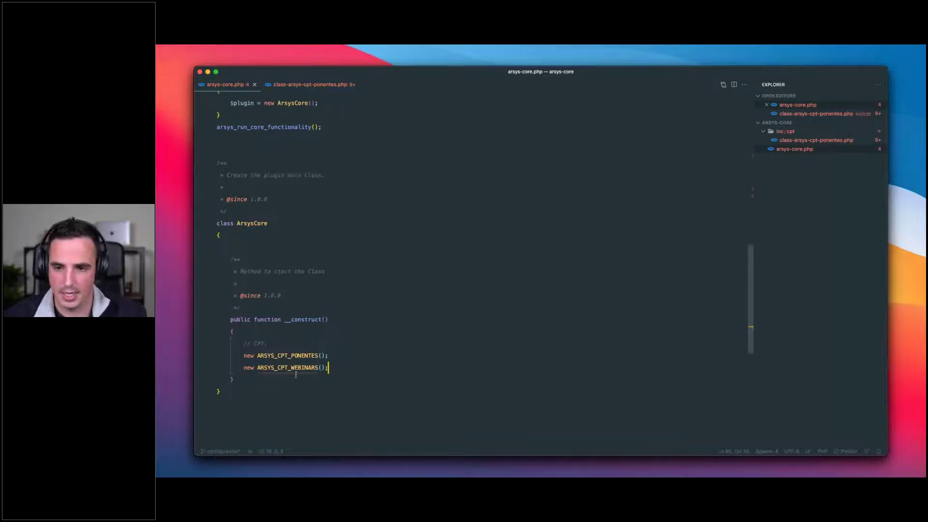
scroll(316, 334, "up", 15)
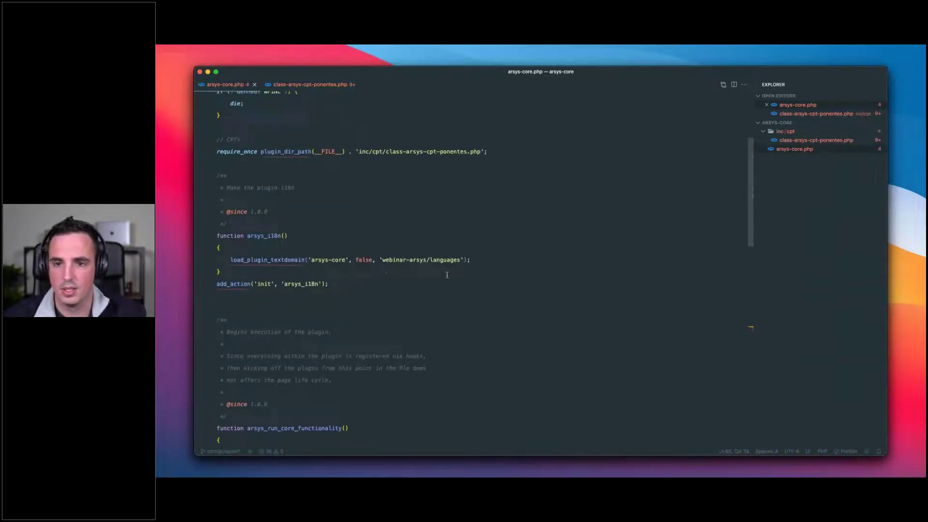
left_click(503, 152)
key("shift+alt+Down")
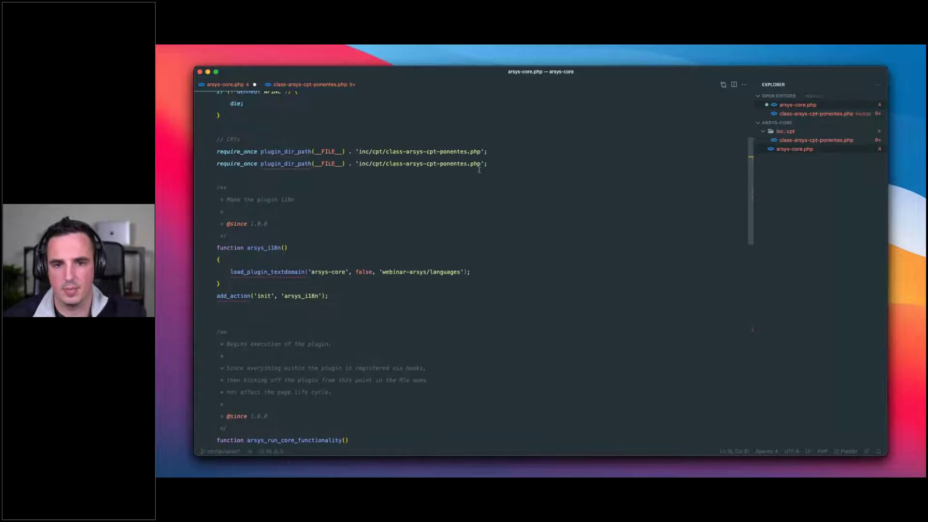
double_click(457, 163)
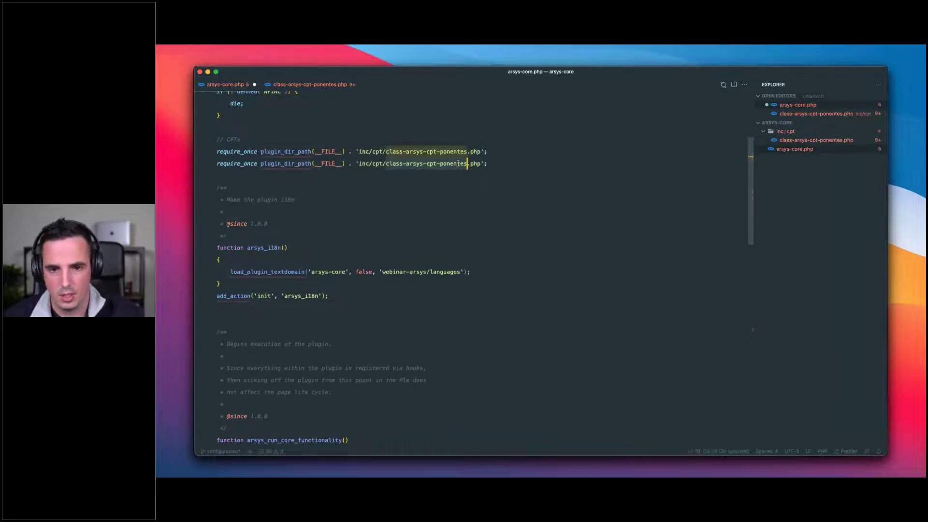
key("Right")
key("BackSpace")
key("BackSpace")
key("BackSpace")
key("BackSpace")
key("BackSpace")
key("BackSpace")
key("BackSpace")
key("BackSpace")
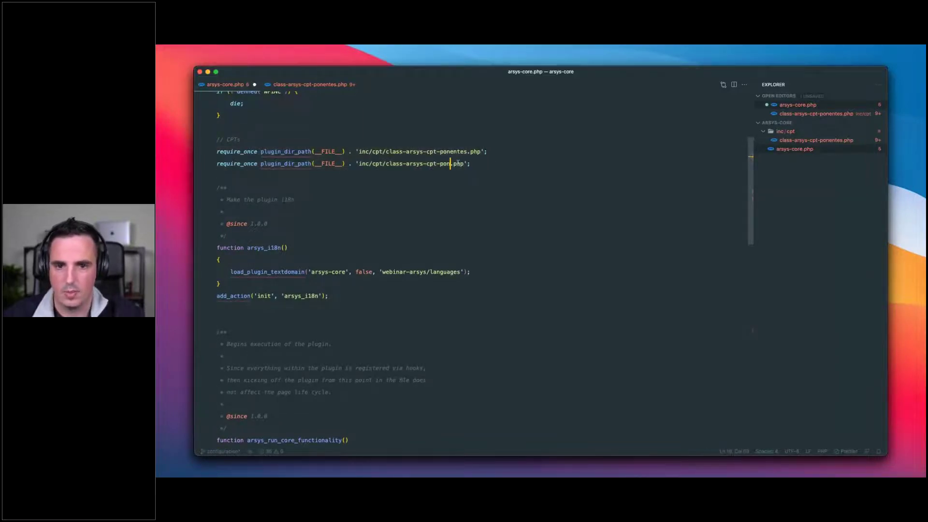
type("webinars")
key("super+s")
left_click_drag(486, 165, 356, 164)
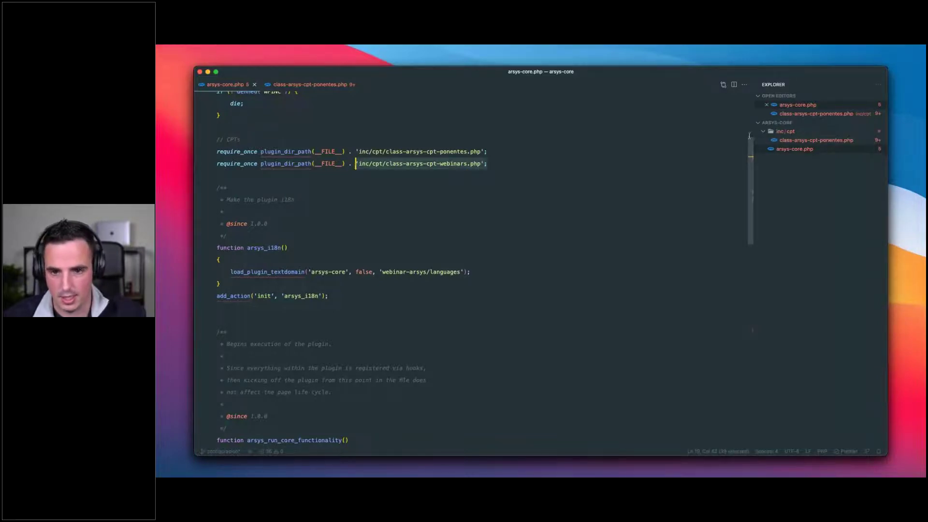
left_click(796, 141)
right_click(803, 141)
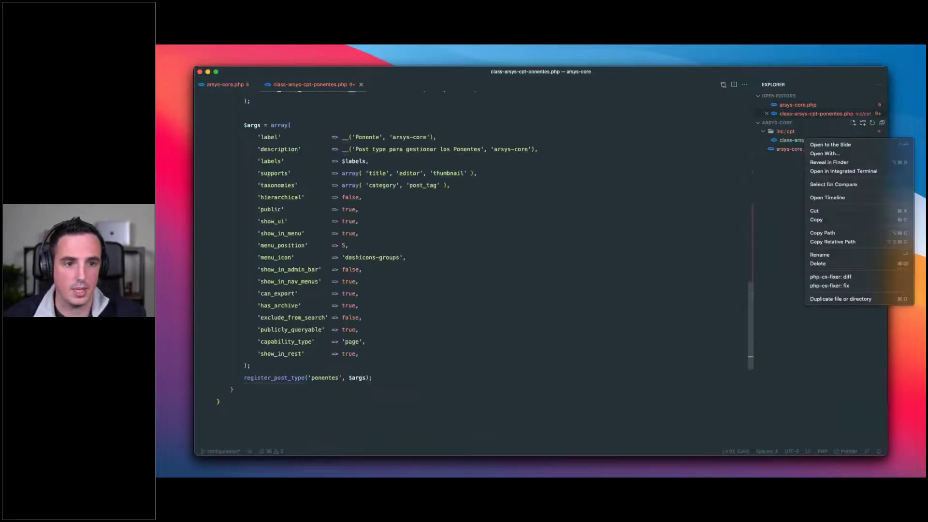
left_click(829, 162)
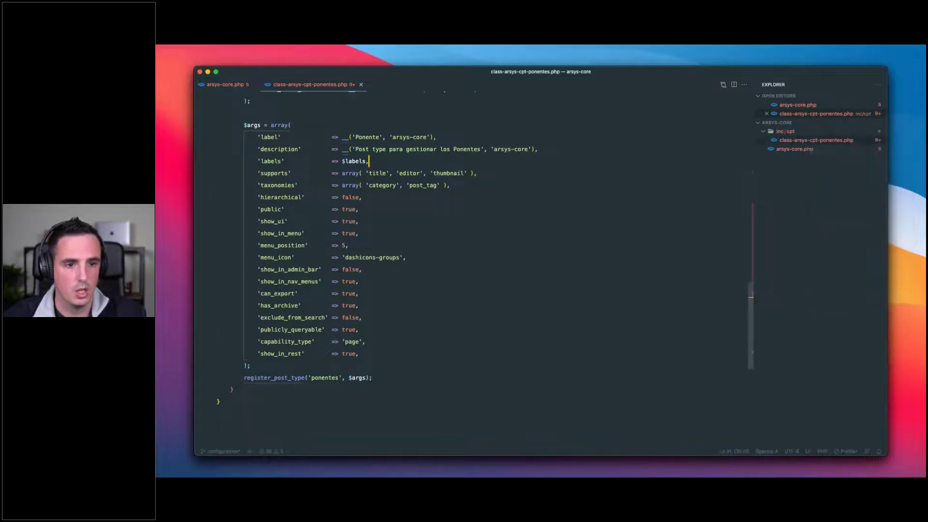
triple_click(547, 167)
right_click(825, 141)
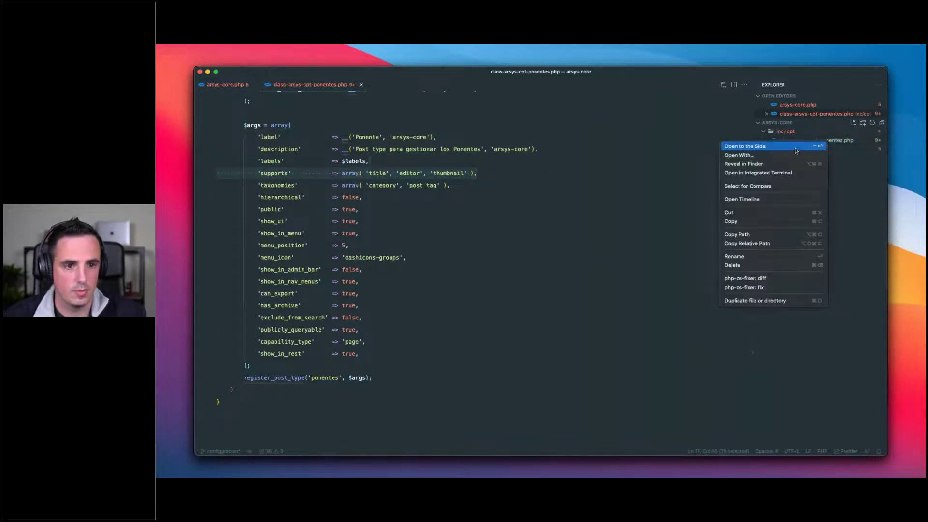
Copy the file name of class-arsys-cpt-ponentes.php without renaming the file.
right_click(839, 141)
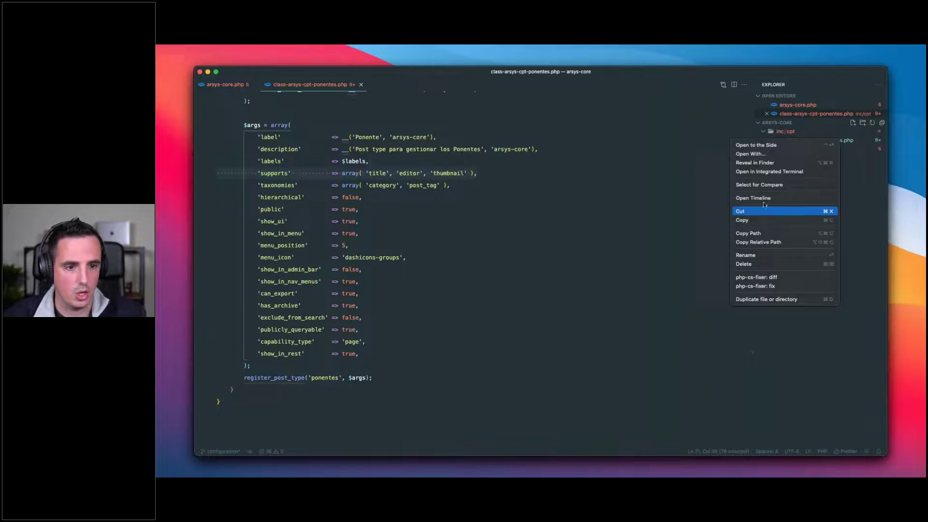
left_click(755, 255)
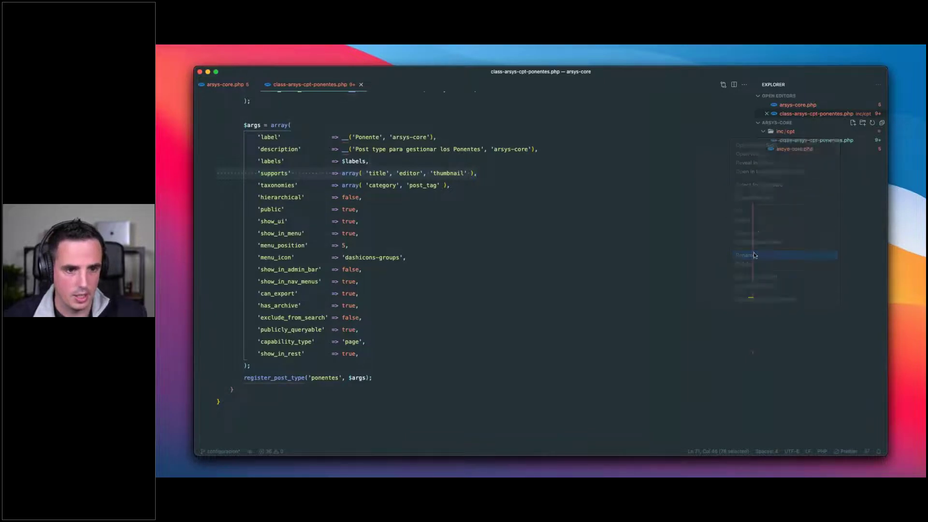
key("super+c")
key("Escape")
Create the file class-arsys-cpt-webinars.php in the arsys-core project and move it into the inc/cpt folder.
left_click(853, 122)
key("super+v")
double_click(830, 149)
type("webi")
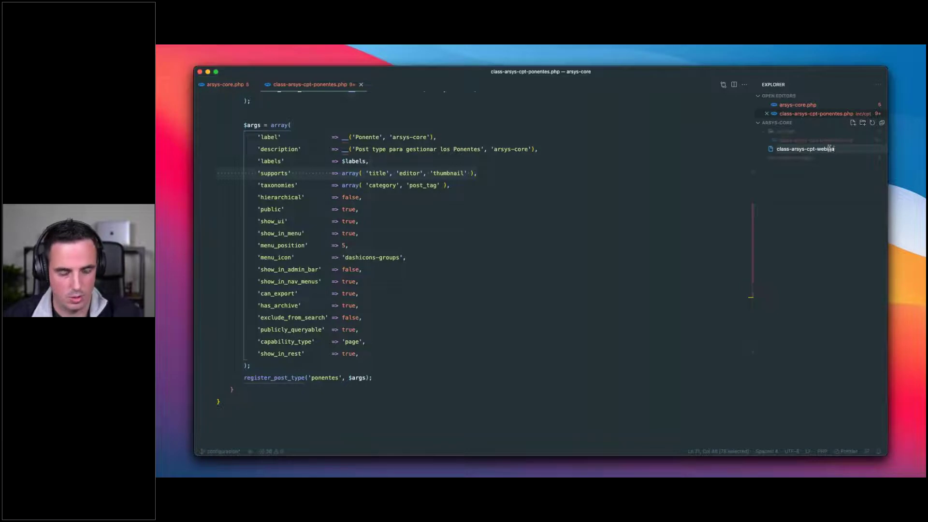
type("nars.php")
key("Return")
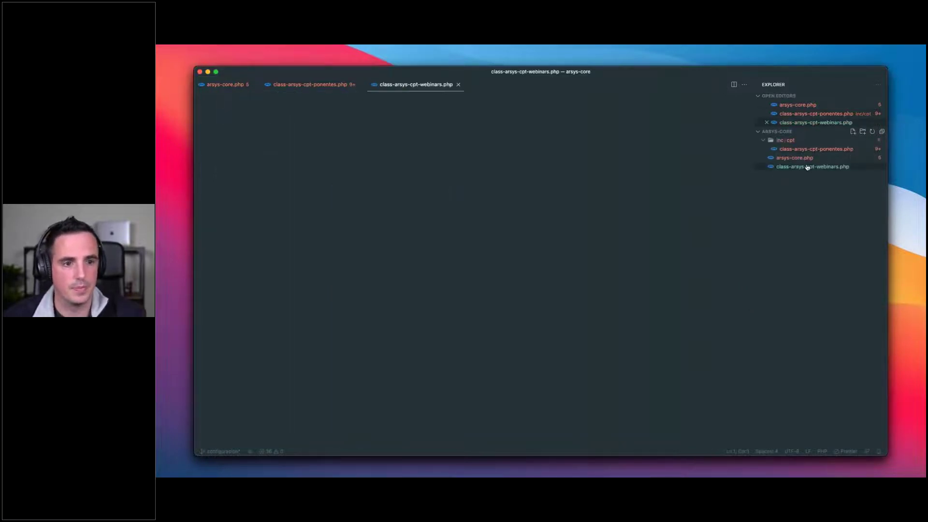
left_click_drag(783, 167, 789, 140)
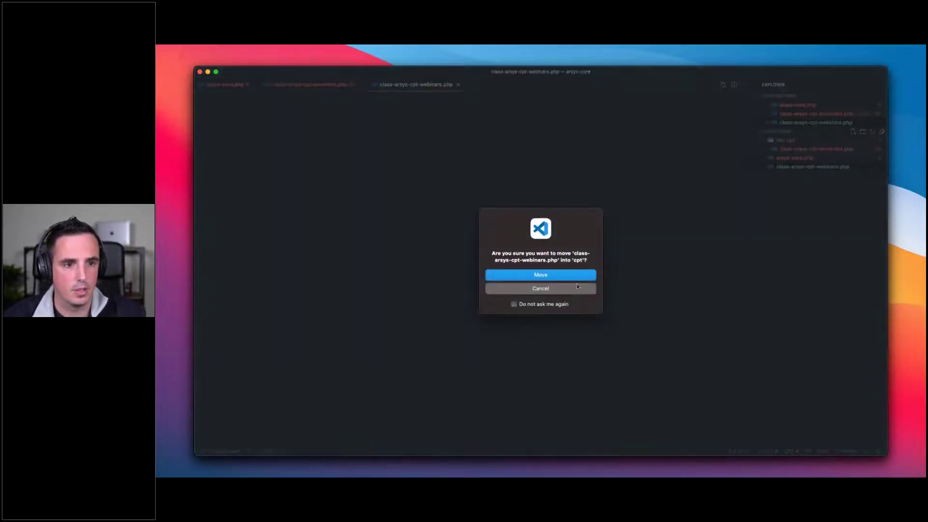
left_click(535, 275)
Copy the entire contents of class-arsys-cpt-ponentes.php into class-arsys-cpt-webinars.php.
left_click(816, 149)
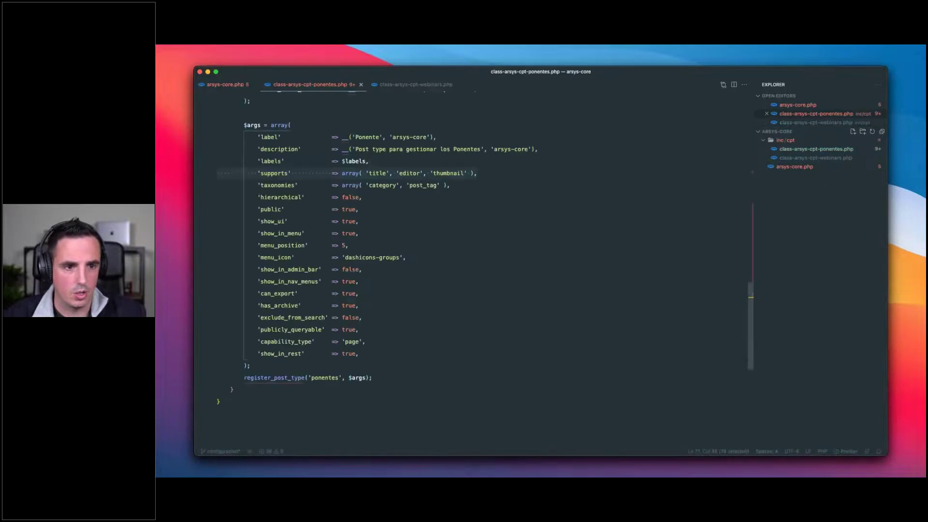
key("super+a")
left_click(820, 161)
key("super+v")
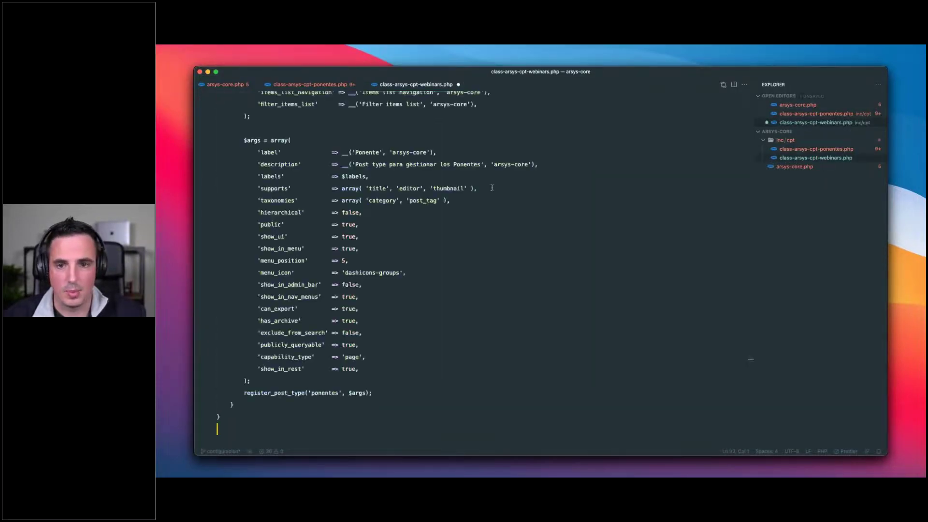
Copy the Webinars Post Type code from the CPT UI tools page in the browser and paste it below the class in class-arsys-cpt-webinars.php.
key("super+Tab")
scroll(384, 292, "down", 10)
scroll(347, 353, "up", 5)
left_click(343, 348)
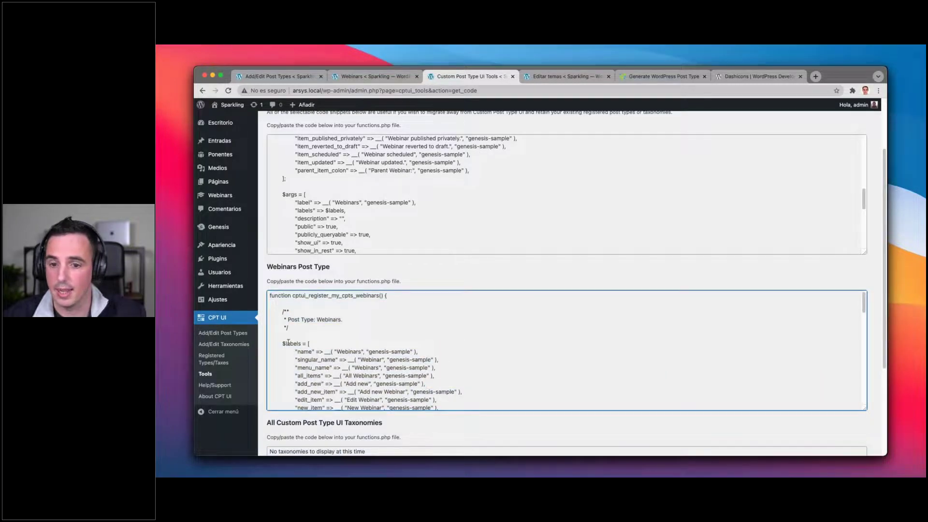
left_click_drag(283, 343, 393, 398)
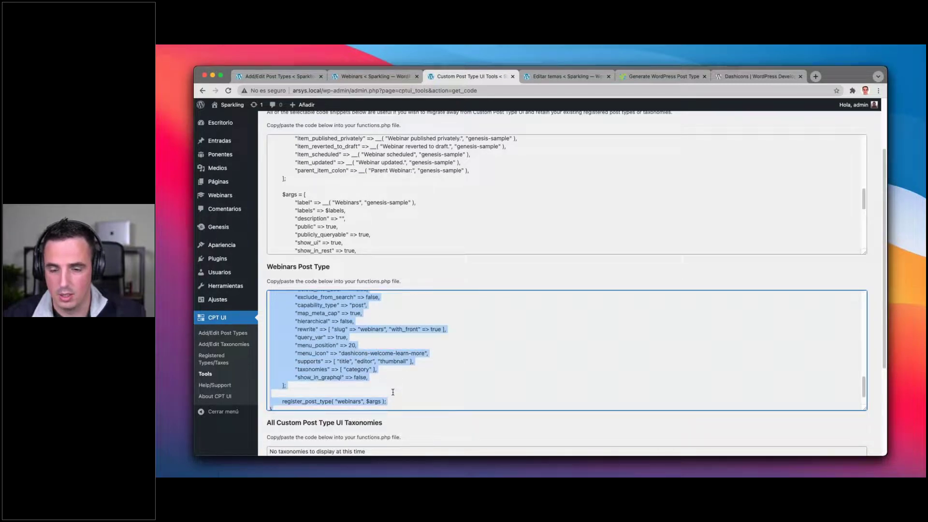
key("super+Tab")
scroll(373, 302, "down", 2)
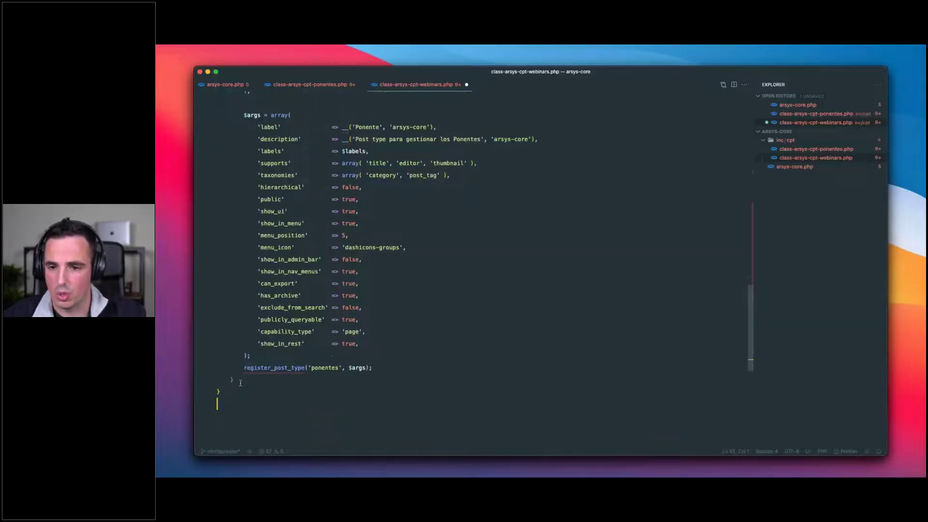
scroll(242, 381, "up", 5)
scroll(290, 369, "down", 10)
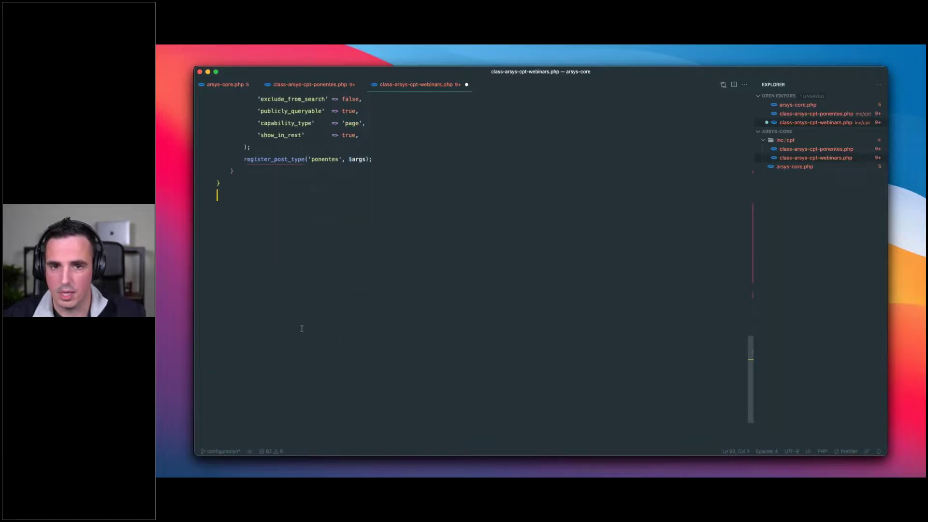
key("Return")
key("Return")
key("super+v")
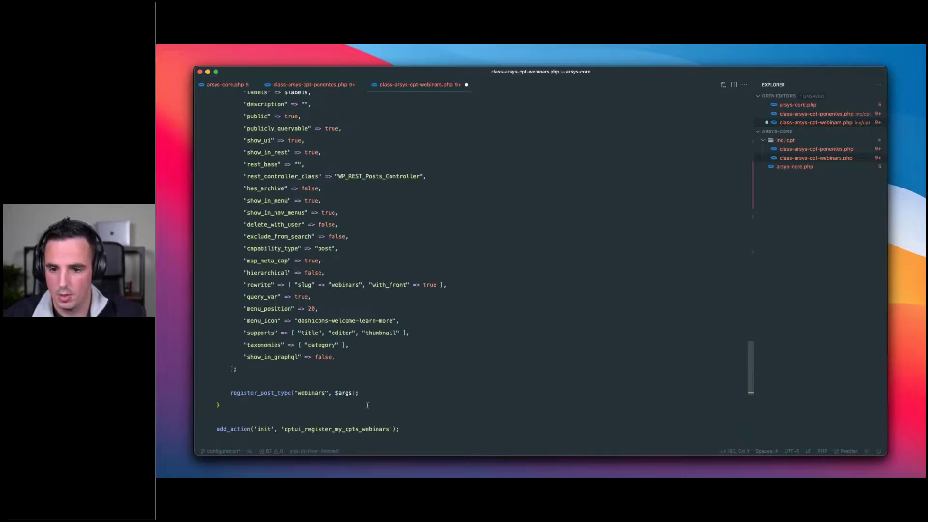
Replace the body of register_cpt() with the Webinars $labels, $args and register_post_type code from the pasted CPT UI function.
left_click_drag(231, 393, 245, 300)
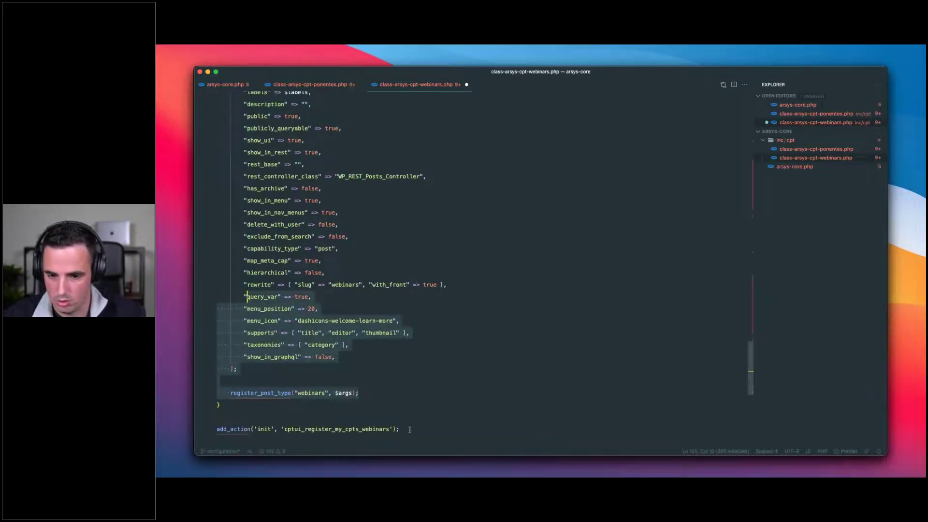
left_click(386, 408)
left_click_drag(359, 393, 230, 286)
scroll(290, 324, "up", 20)
scroll(320, 300, "up", 3)
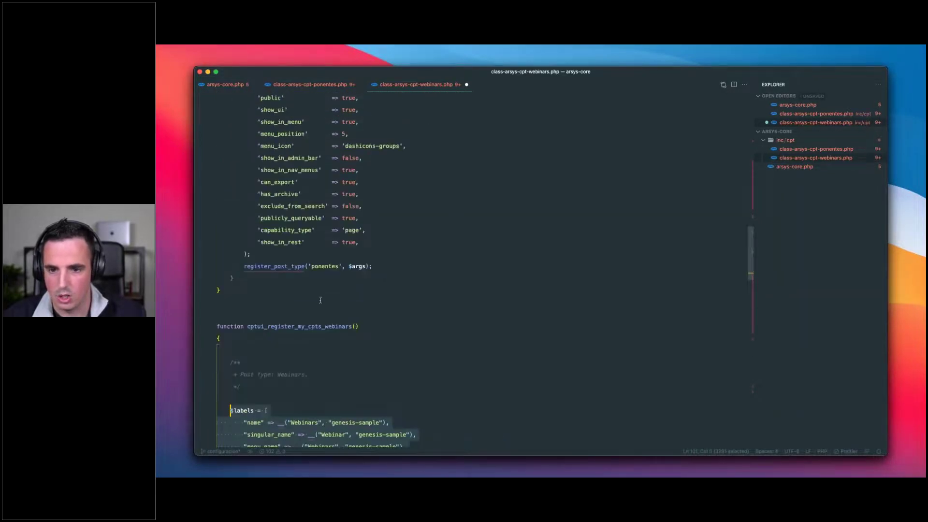
left_click_drag(381, 267, 245, 180)
scroll(251, 203, "up", 12)
scroll(248, 191, "up", 1)
key("BackSpace")
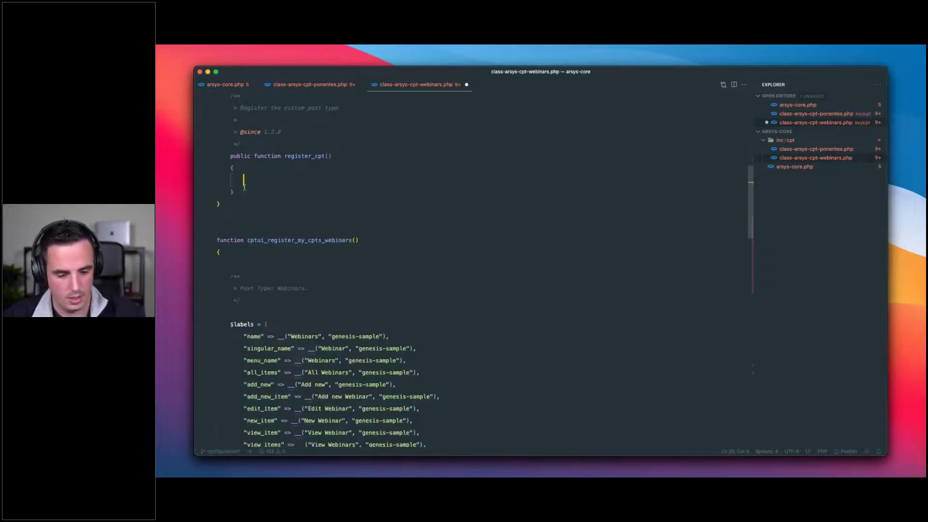
key("cmd+v")
scroll(272, 244, "down", 5)
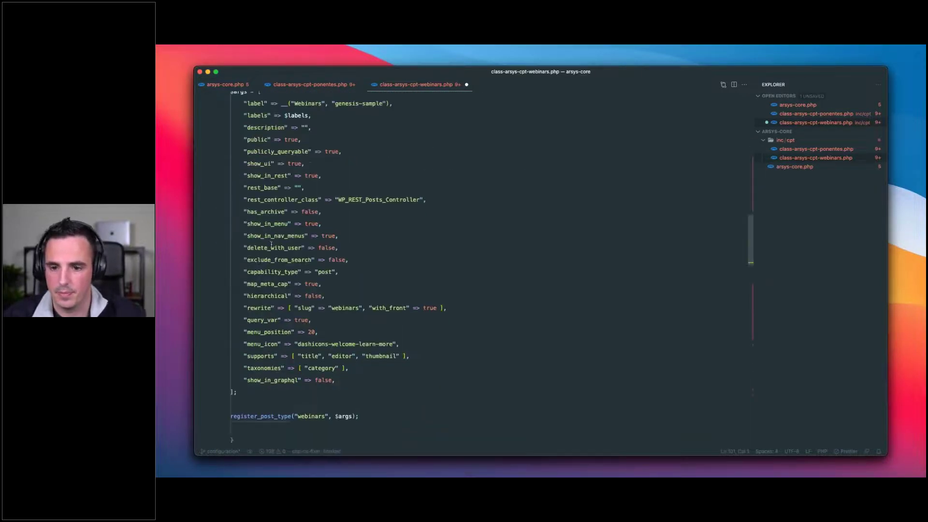
key("BackSpace")
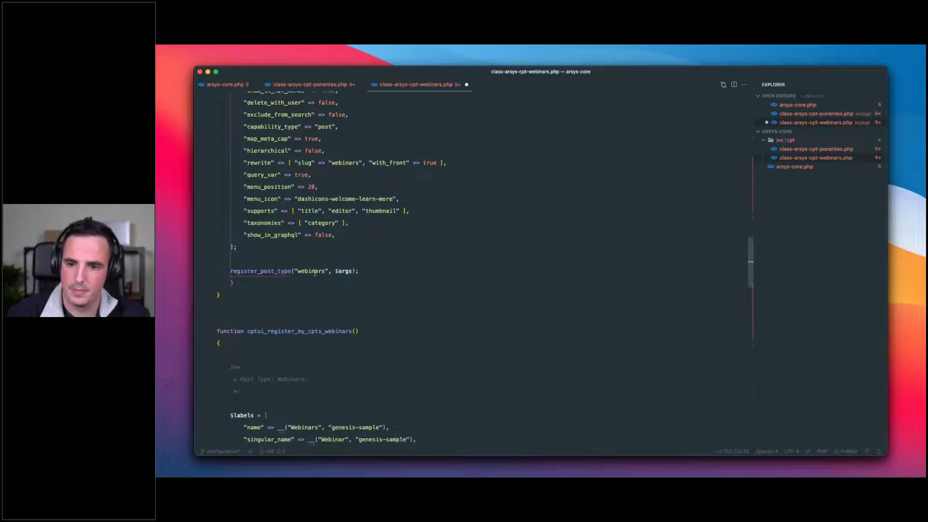
Indent the Webinars code inside register_cpt() and delete the leftover cptui_register_my_cpts_webinars function and add_action line below the class.
scroll(316, 272, "up", 15)
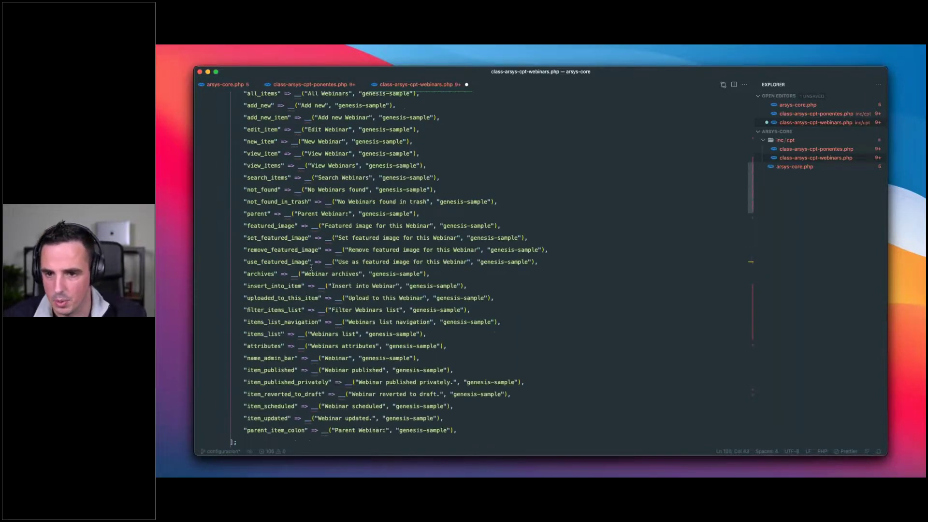
left_click(238, 223, "shift")
scroll(253, 168, "down", 20)
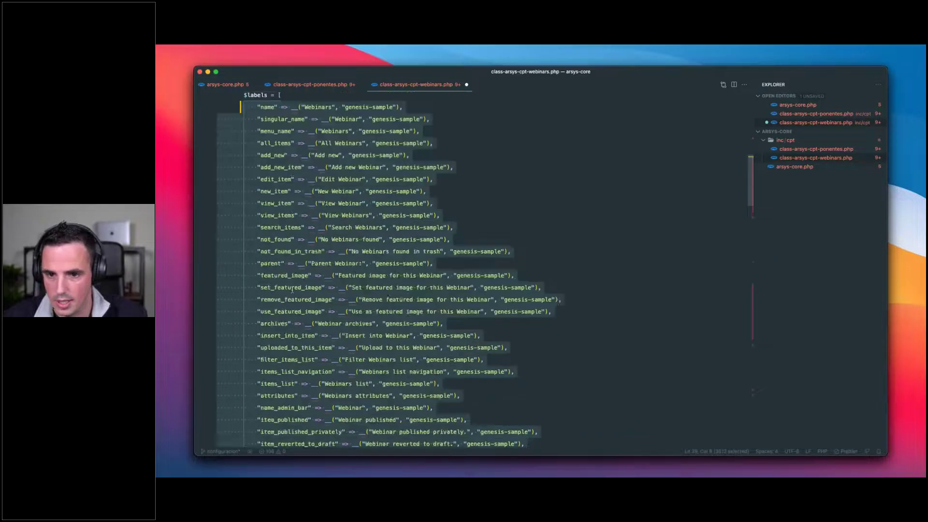
scroll(253, 168, "down", 1)
key("super+shift+Down")
key("BackSpace")
scroll(285, 287, "up", 8)
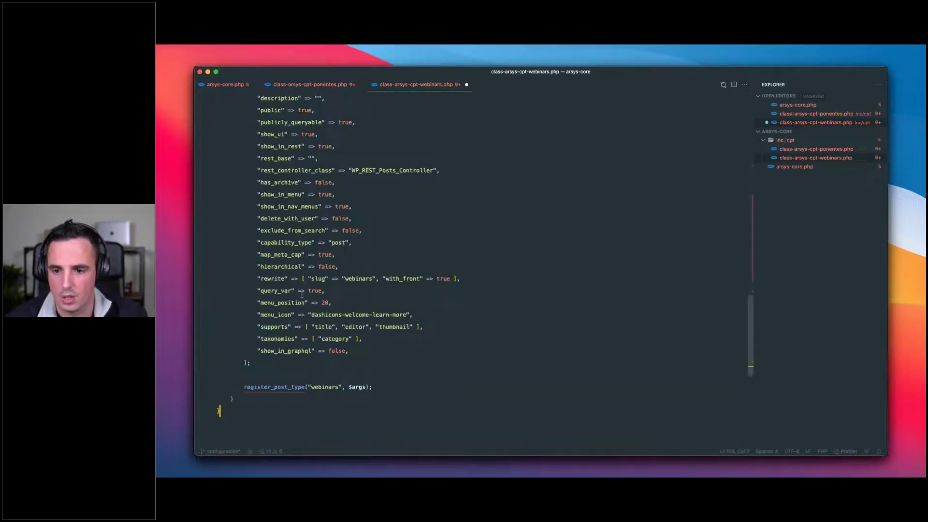
Replace every genesis-sample text domain in the $labels and $args arrays with arsys-core.
scroll(302, 294, "up", 10)
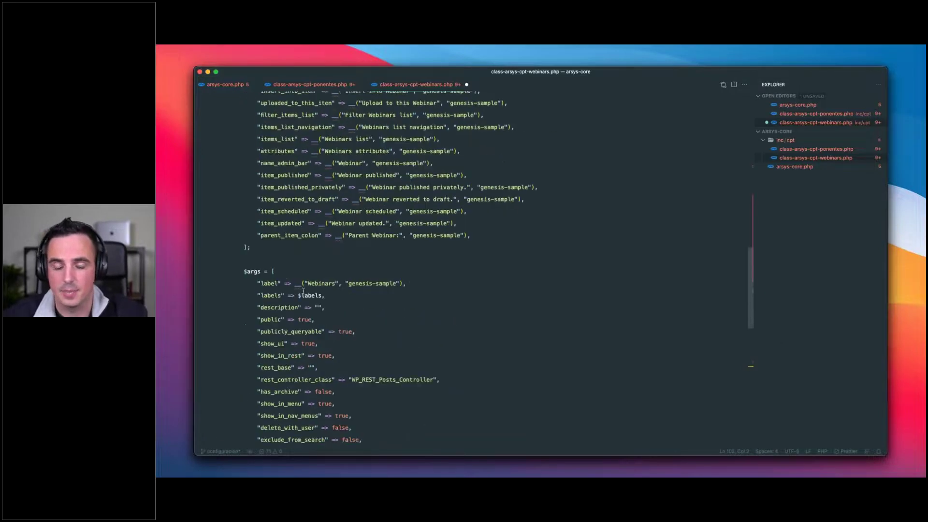
scroll(303, 291, "up", 8)
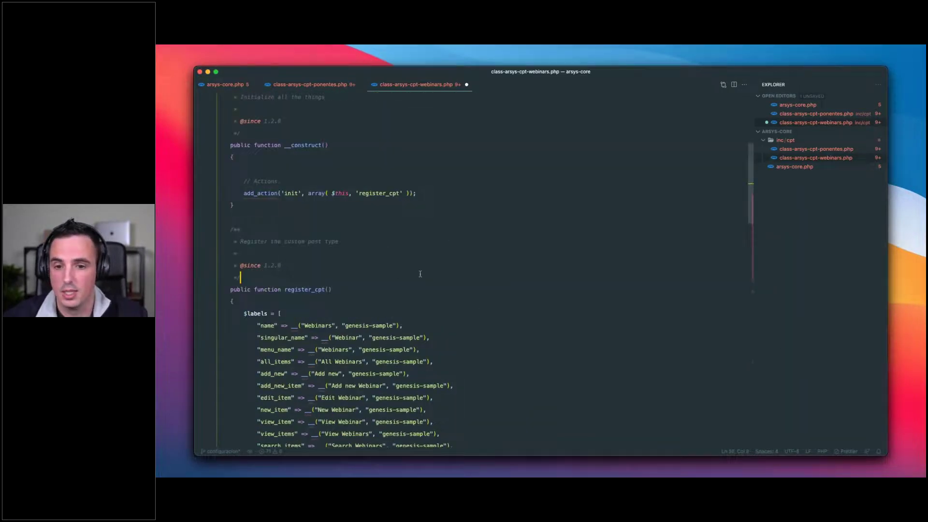
scroll(416, 273, "down", 2)
left_click(344, 292)
left_click_drag(345, 291, 392, 291)
key("super+d")
key("super+d")
key("super+d")
key("super+d")
key("super+d")
key("super+d")
key("super+d")
key("super+d")
key("super+d")
key("super+d")
key("super+d")
key("super+d")
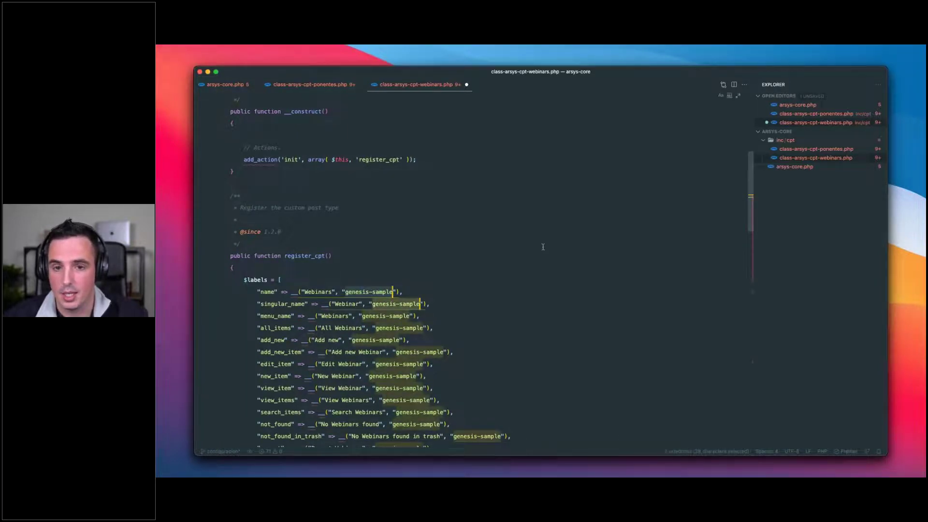
key("super+d")
key("super+d")
key("super+d")
key("super+d")
key("super+d")
key("super+d")
key("super+d")
key("super+d")
key("super+d")
key("super+d")
key("super+d")
key("super+d")
key("super+d")
key("super+d")
key("super+d")
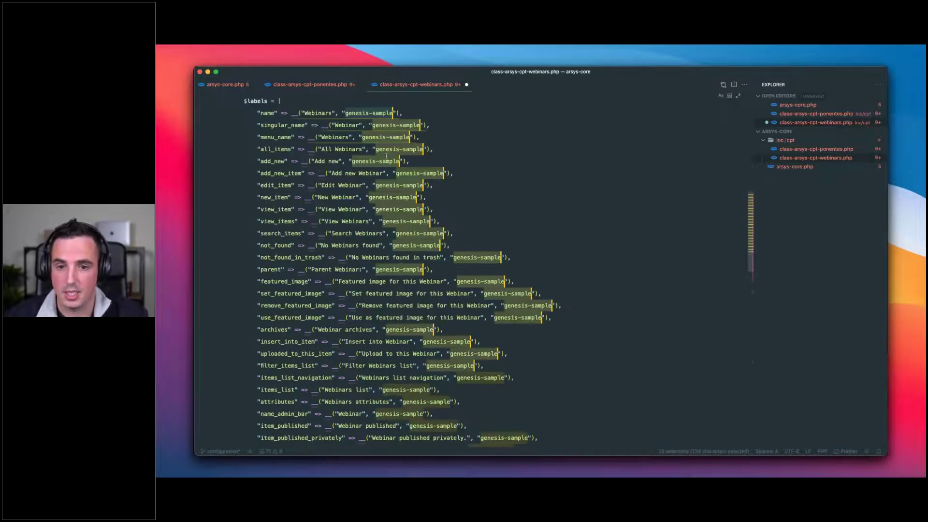
scroll(469, 258, "up", 10)
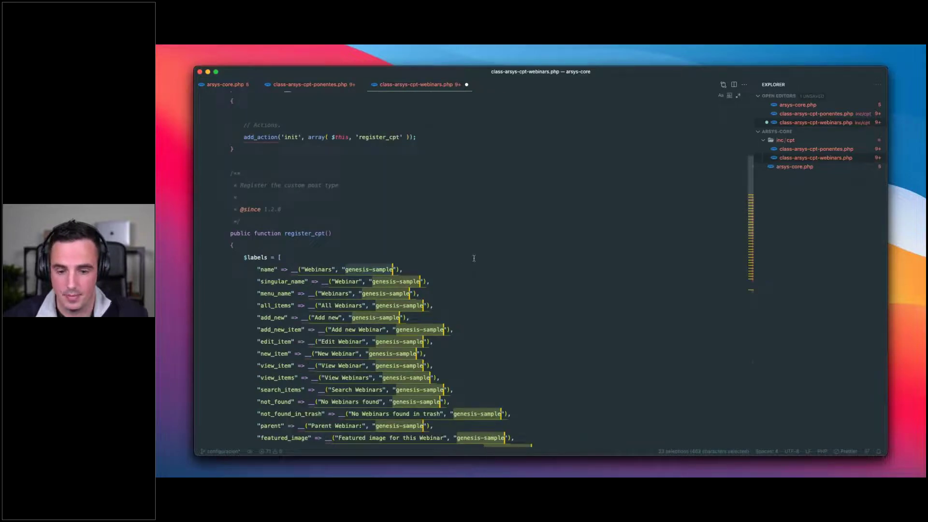
type("arsys-")
type("core")
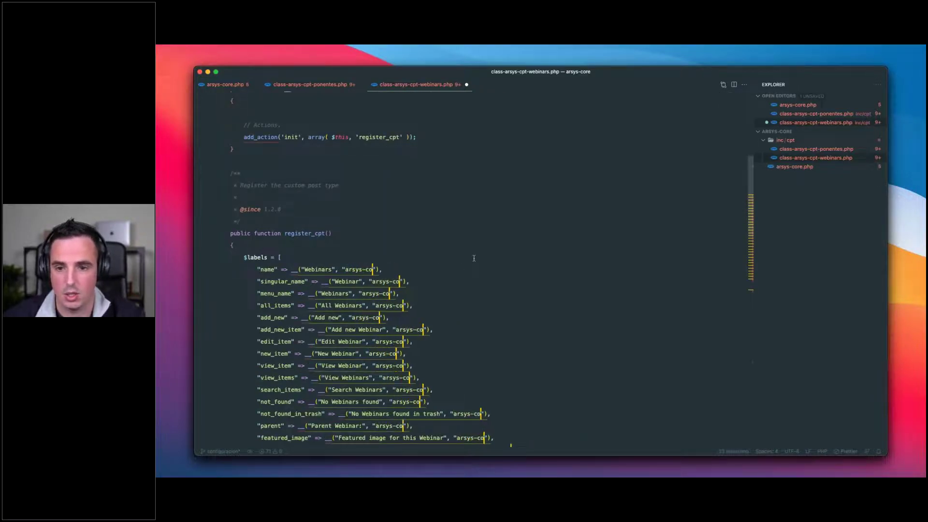
Replace Ponentes with Webinars in the header comment and class name, giving ARSYS_CPT_Webinars, save the file, and review the code.
scroll(450, 256, "up", 10)
scroll(411, 249, "up", 2)
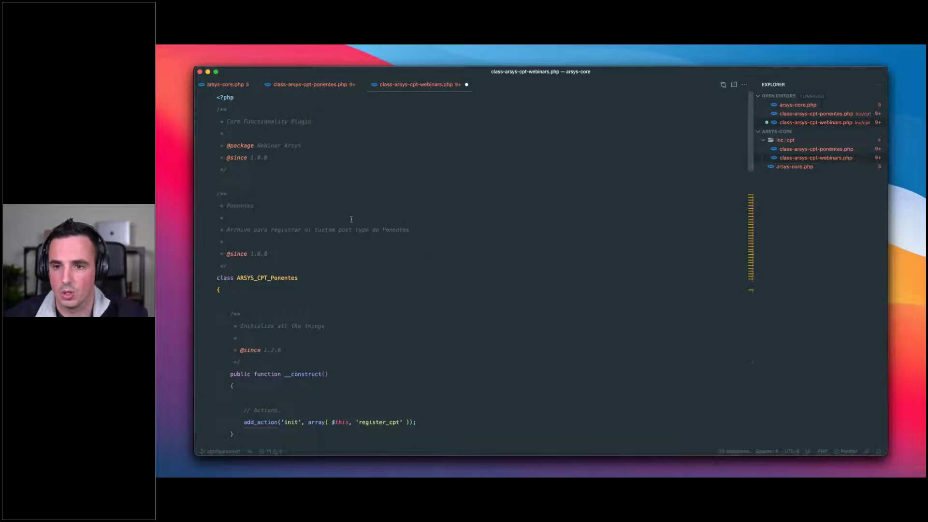
left_click_drag(272, 275, 297, 278)
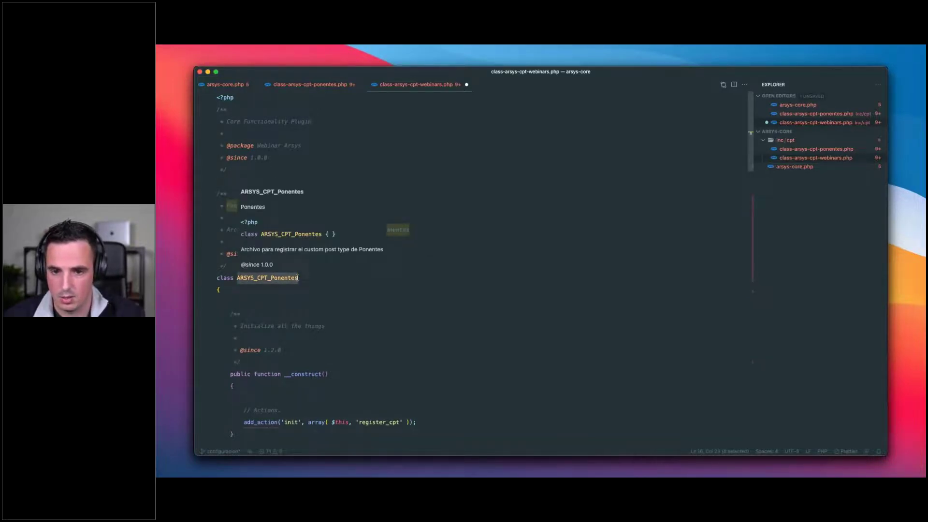
key("super+shift+l")
type("Webinars")
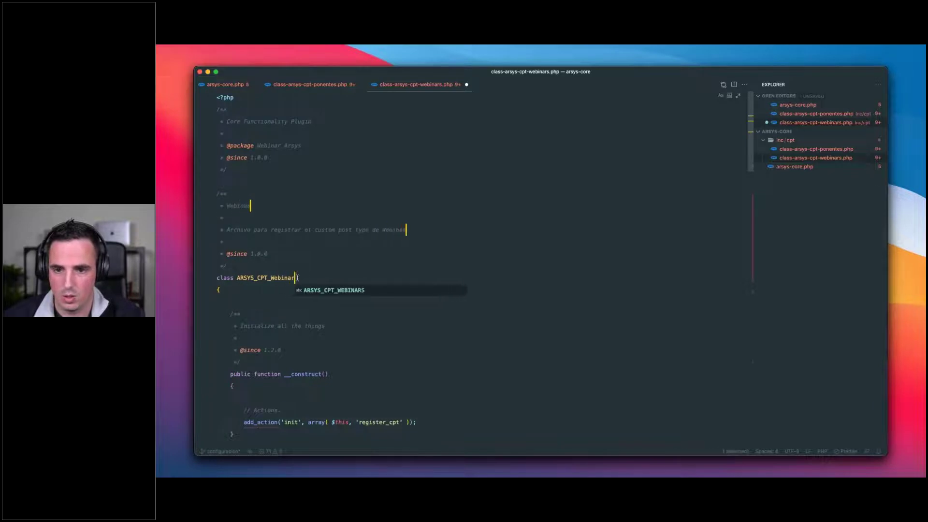
key("super+s")
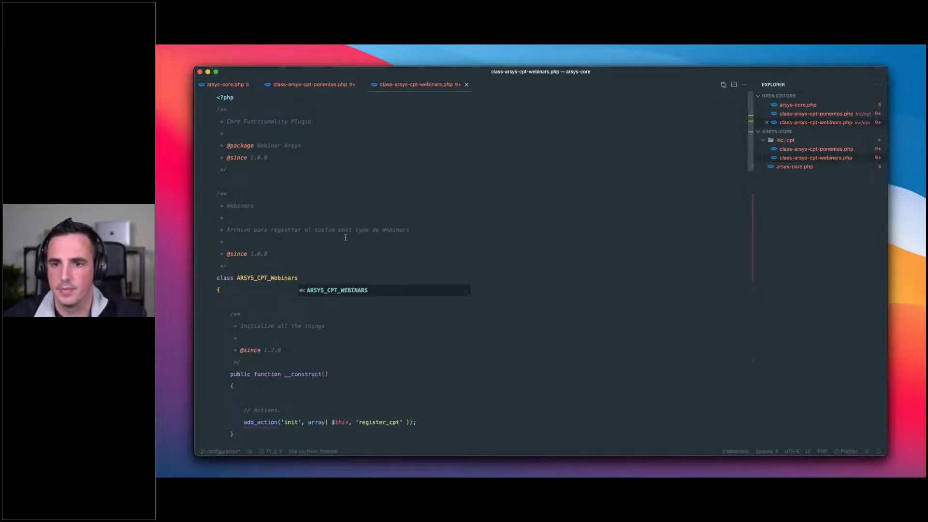
left_click(223, 242)
scroll(351, 266, "down", 10)
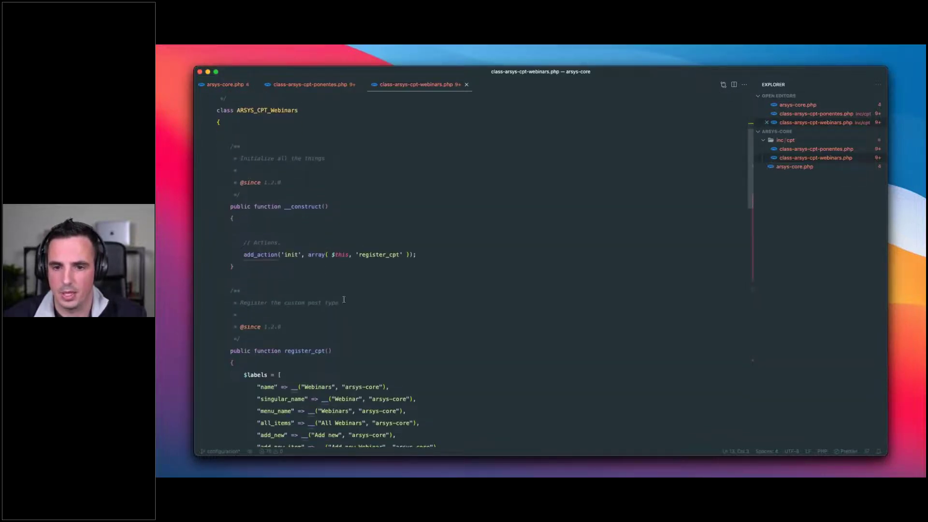
scroll(330, 308, "down", 2)
scroll(307, 298, "down", 12)
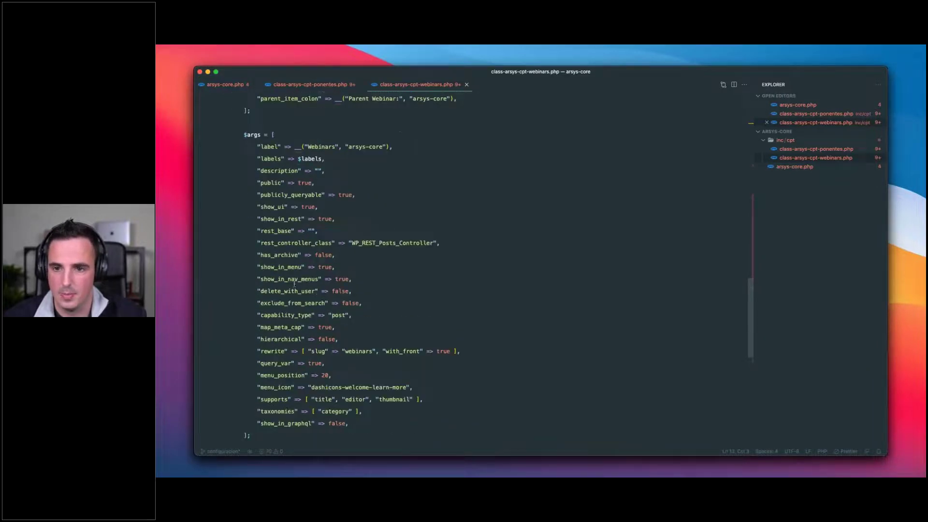
scroll(294, 285, "down", 5)
Switch to the WordPress admin in the browser, deactivate the Custom Post Type UI plugin, and open the Webinars list.
key("super+Tab")
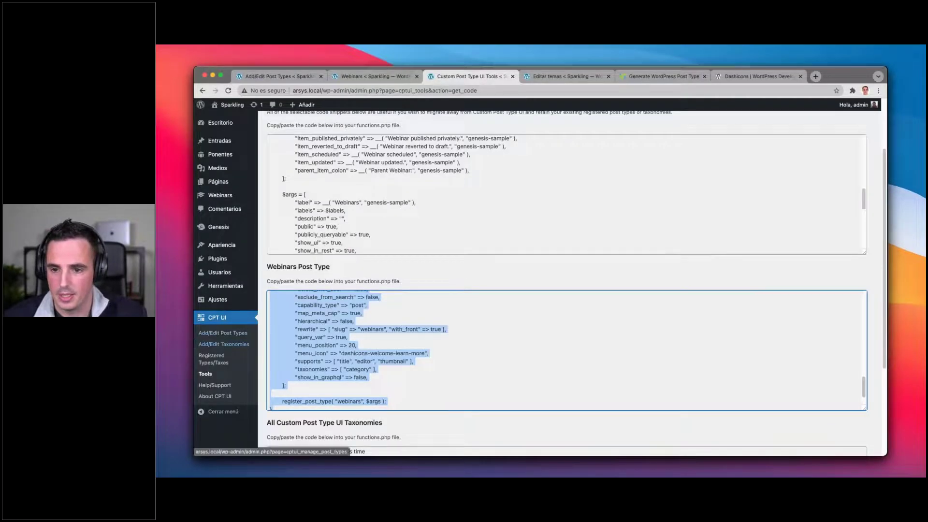
left_click(224, 260)
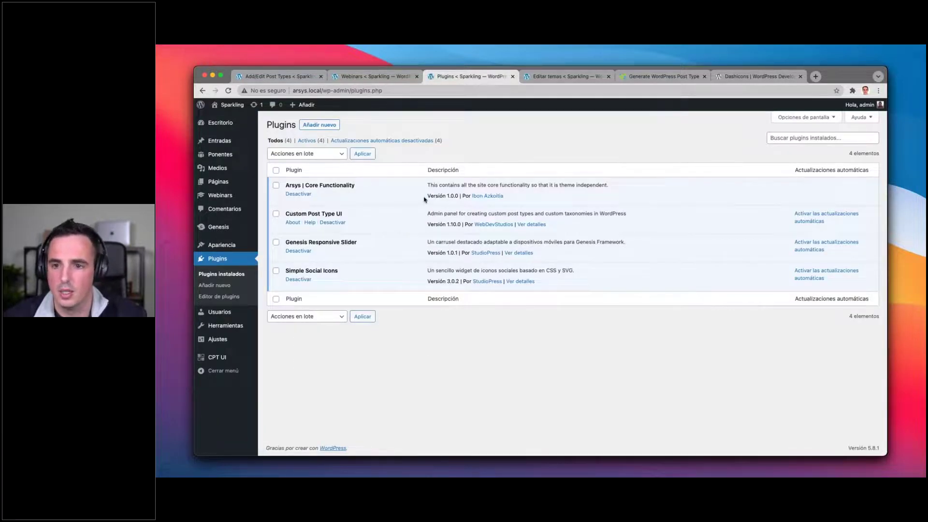
left_click(332, 223)
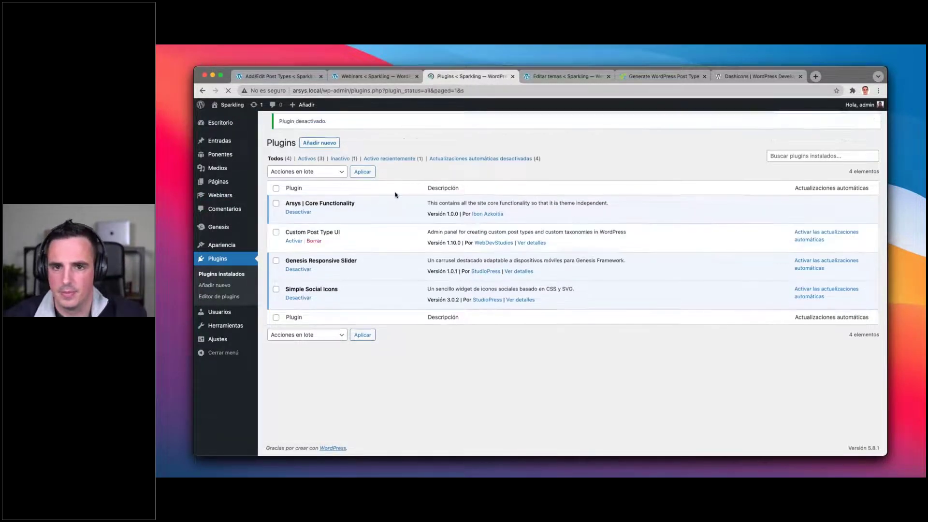
mouse_move(216, 197)
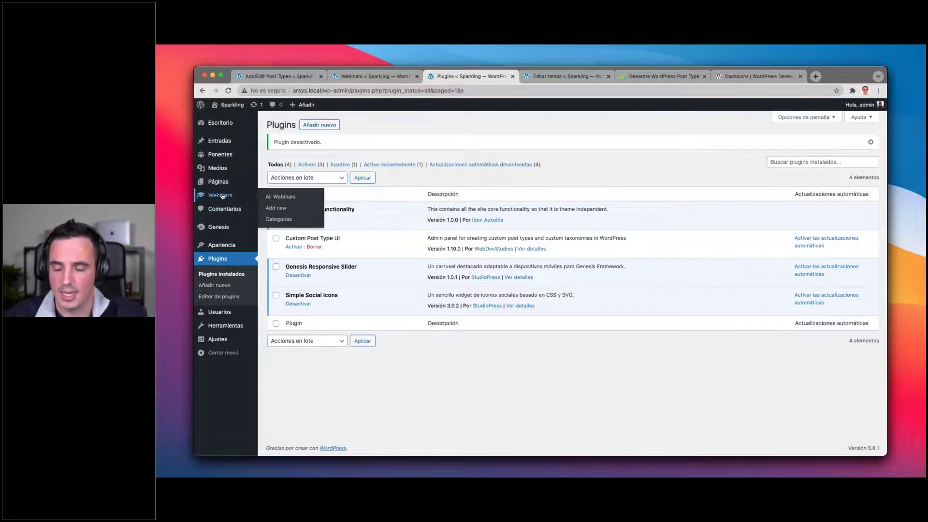
left_click(222, 196)
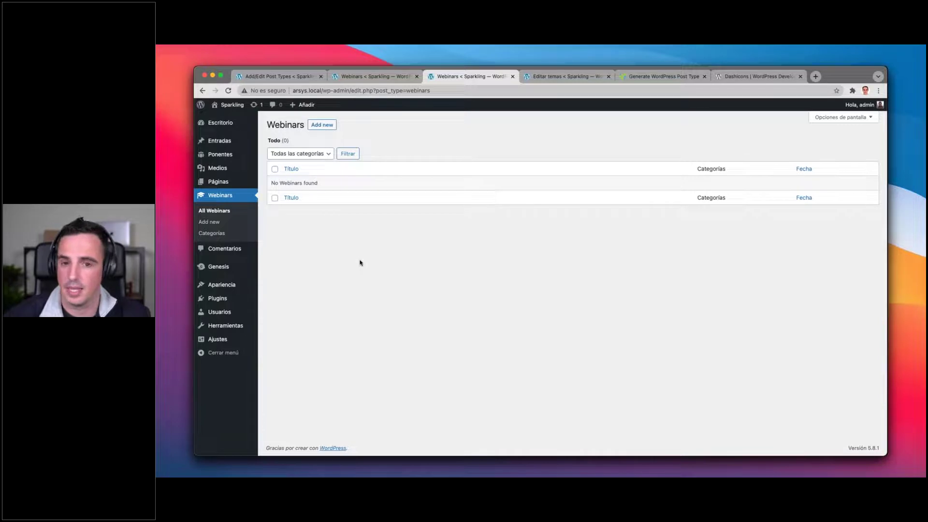
Compare the post type code on GenerateWP with the Webinars admin list and the CPT UI settings for the Webinars post type.
left_click(648, 76)
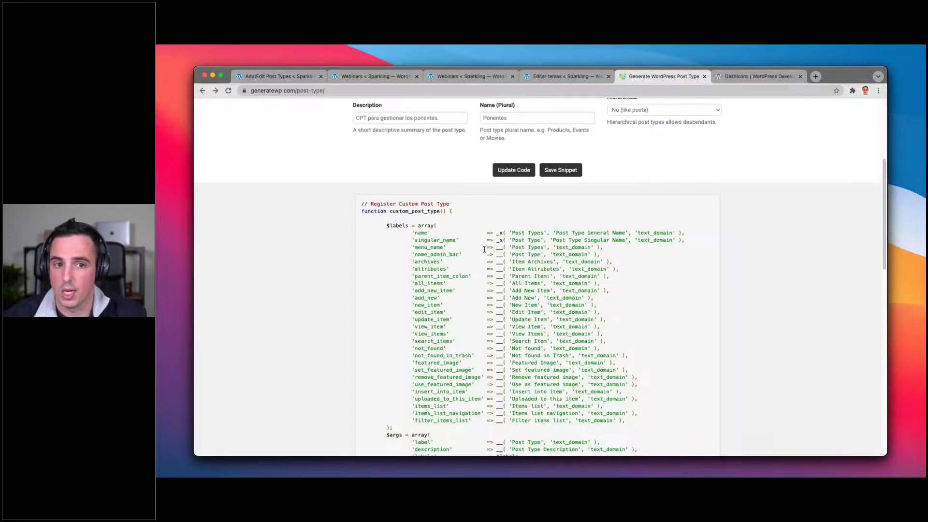
scroll(474, 287, "up", 10)
scroll(466, 266, "down", 10)
left_click(467, 265)
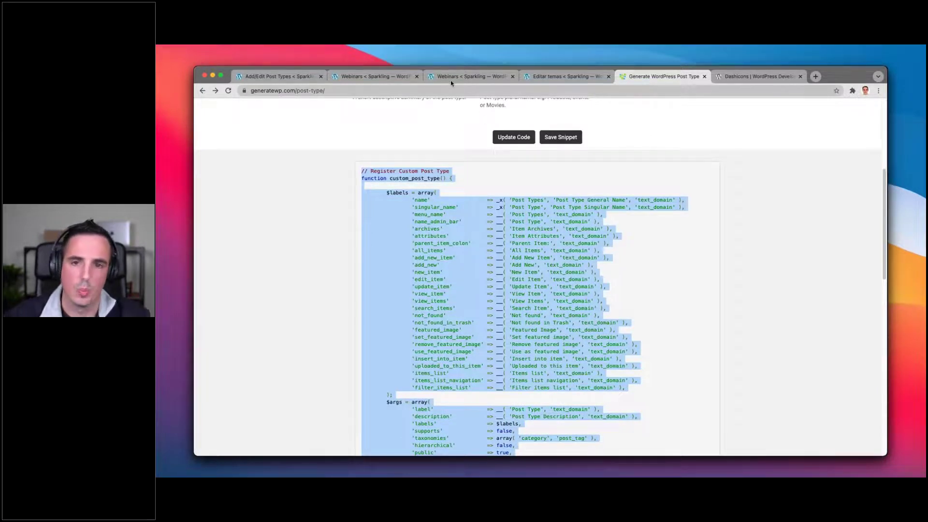
left_click(372, 77)
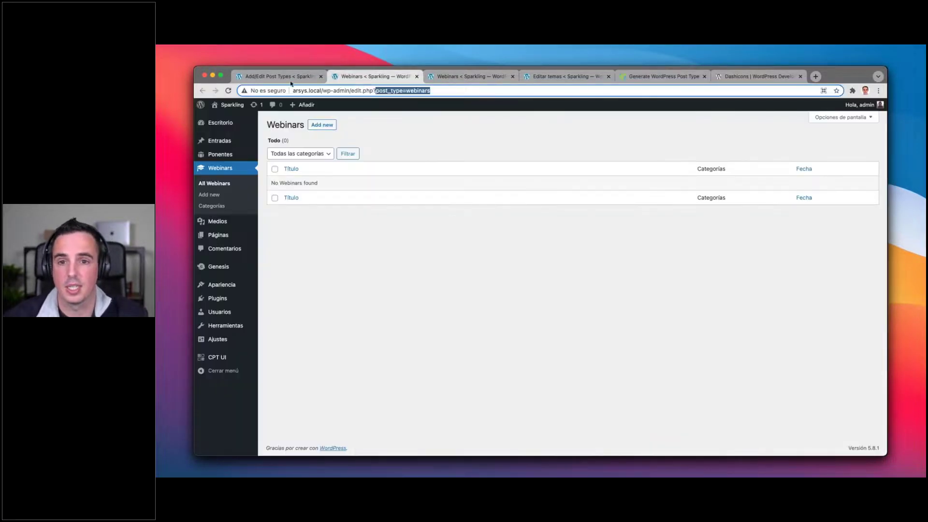
left_click(281, 76)
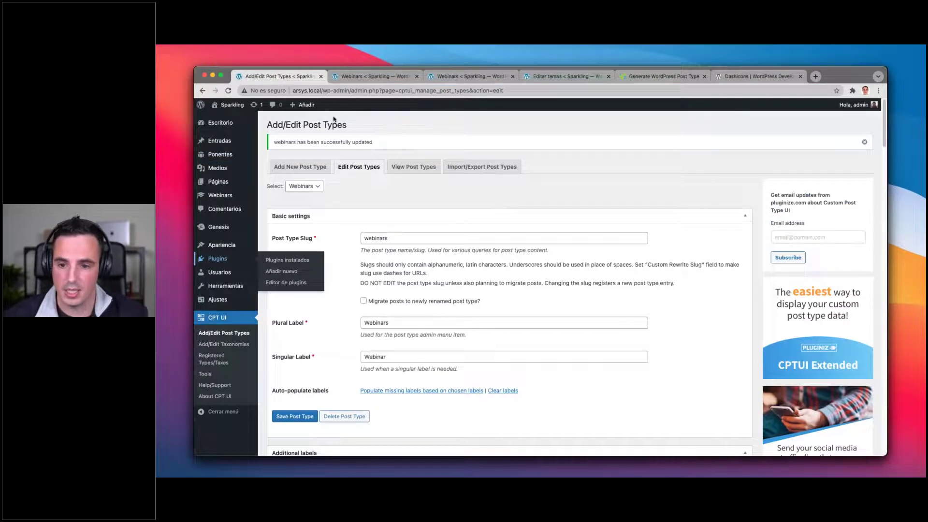
left_click(373, 76)
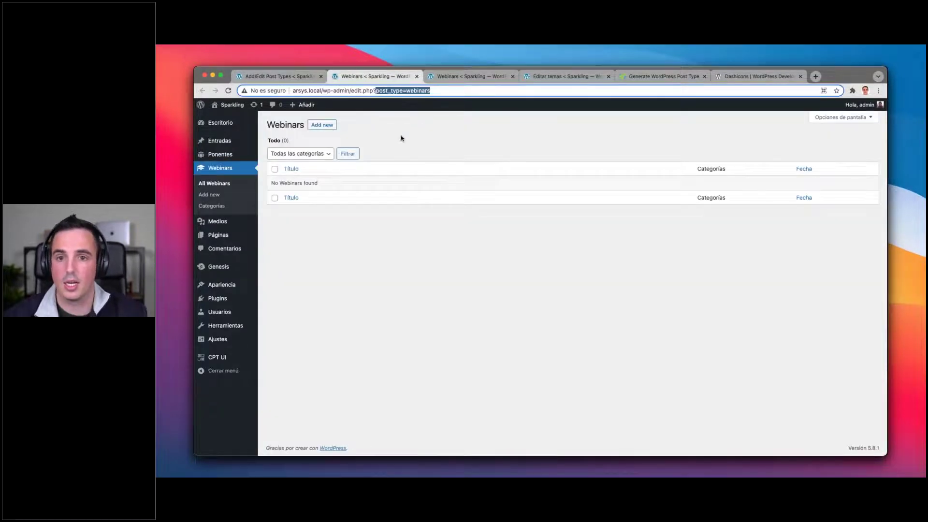
left_click(419, 128)
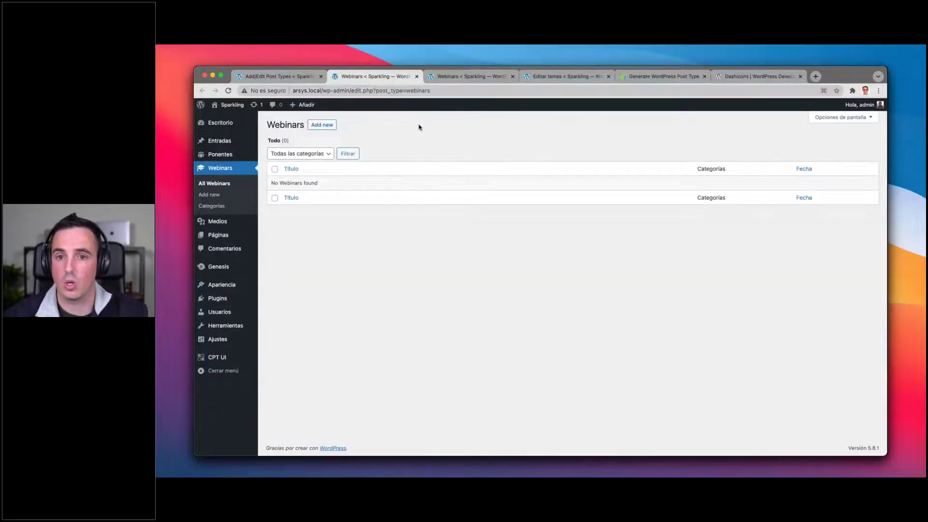
Close the CPT UI Add/Edit Post Types page and open the WordPress dashboard (Escritorio).
left_click(263, 77)
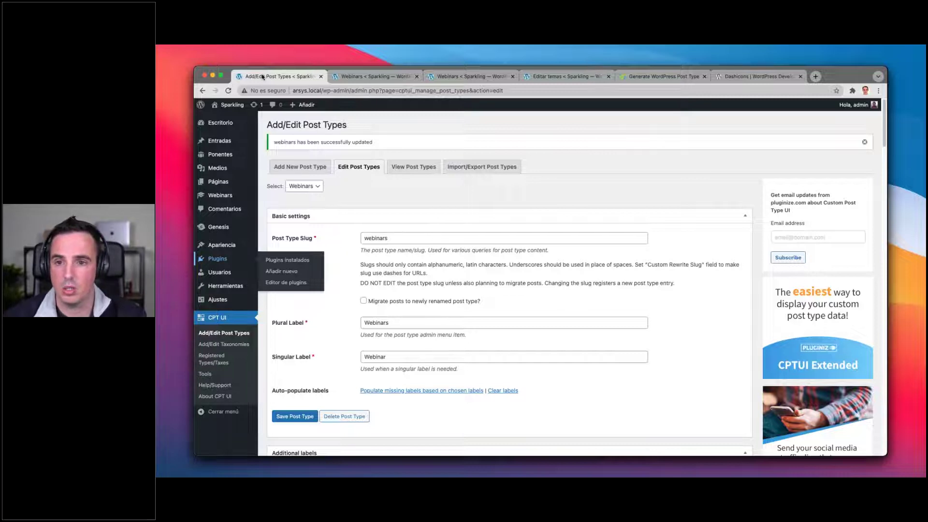
key("super+w")
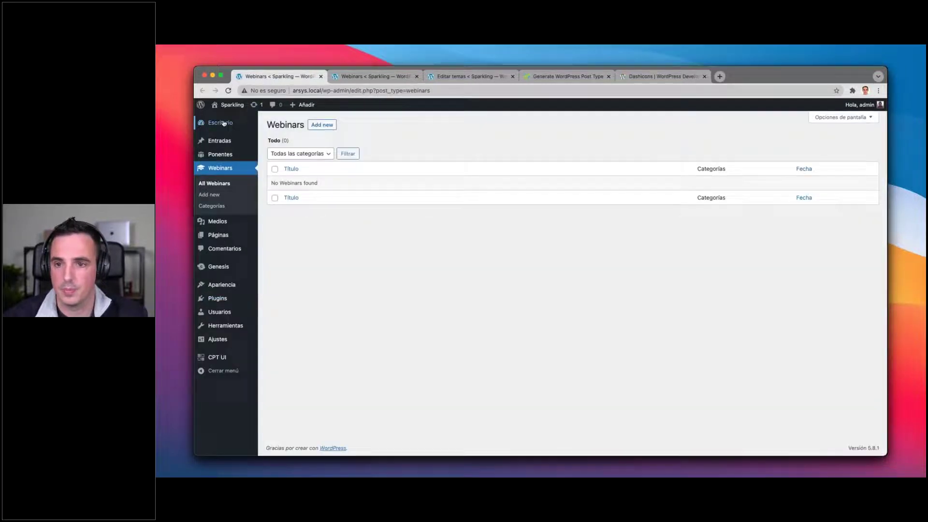
left_click(223, 123)
Comment out new ARSYS_CPT_WEBINARS(); in the ArsysCore constructor of arsys-core.php in Visual Studio Code, and reload the WordPress dashboard in Chrome.
key("super+Tab")
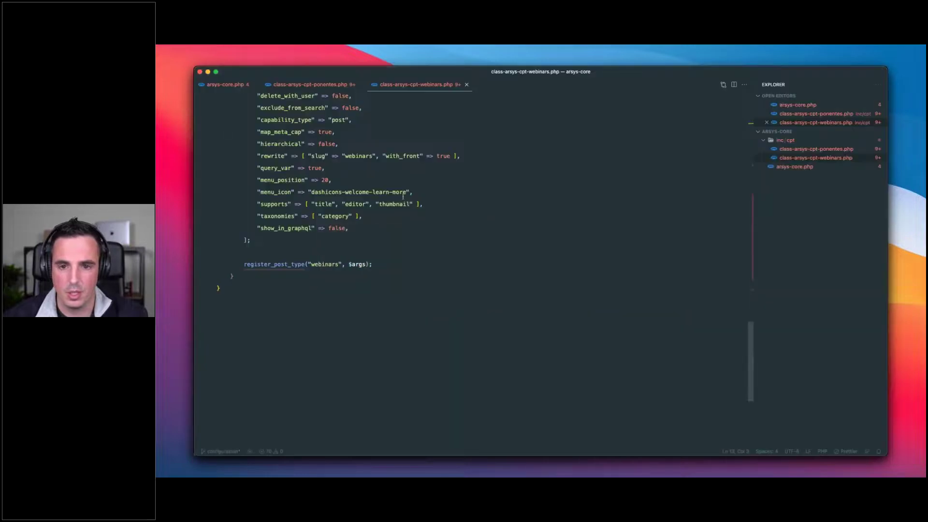
left_click(225, 85)
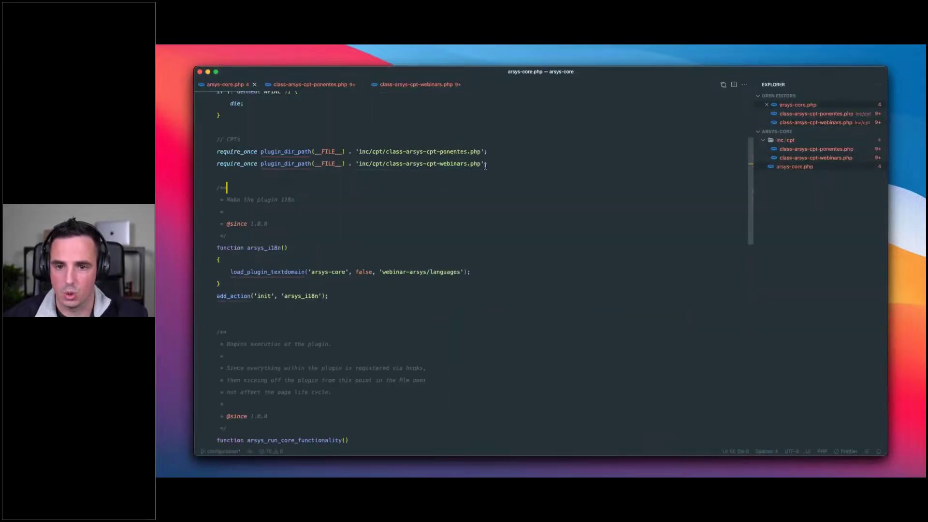
scroll(355, 277, "down", 2)
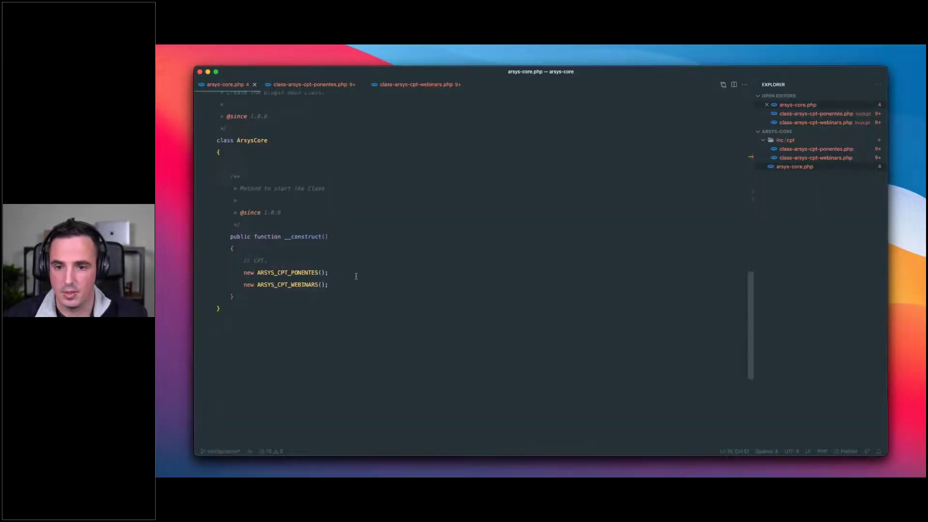
left_click(349, 282)
key("super+slash")
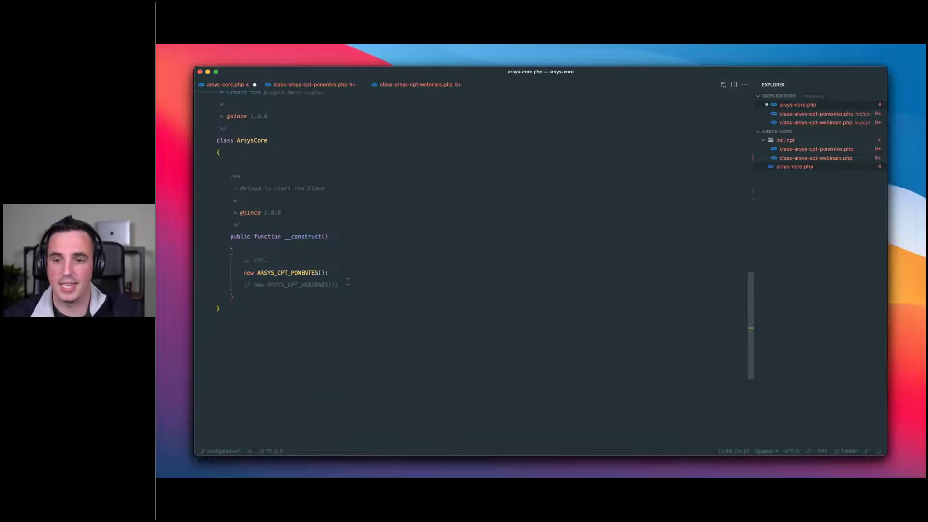
key("super+Tab")
key("super+r")
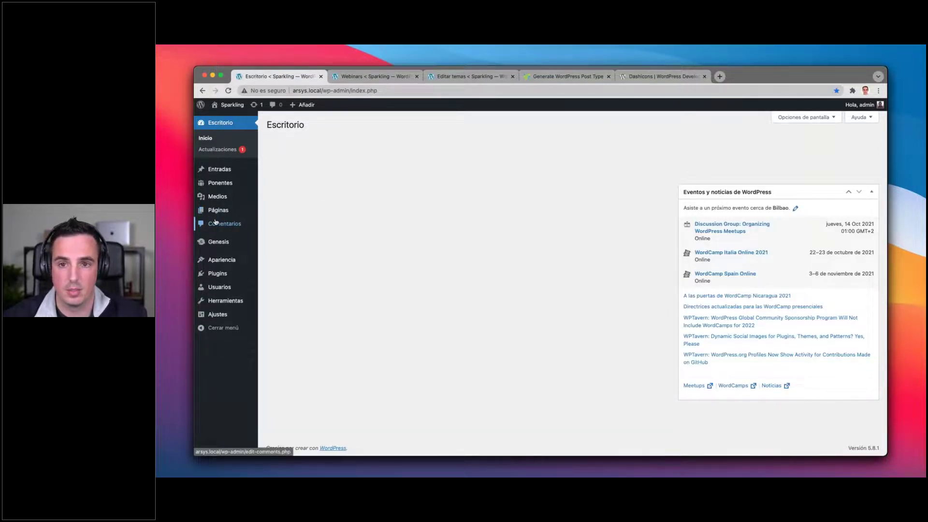
Uncomment new ARSYS_CPT_WEBINARS(); in arsys-core.php, save the file, and reload the dashboard in the browser.
key("super+Tab")
key("super+slash")
key("super+s")
key("super+Tab")
key("super+r")
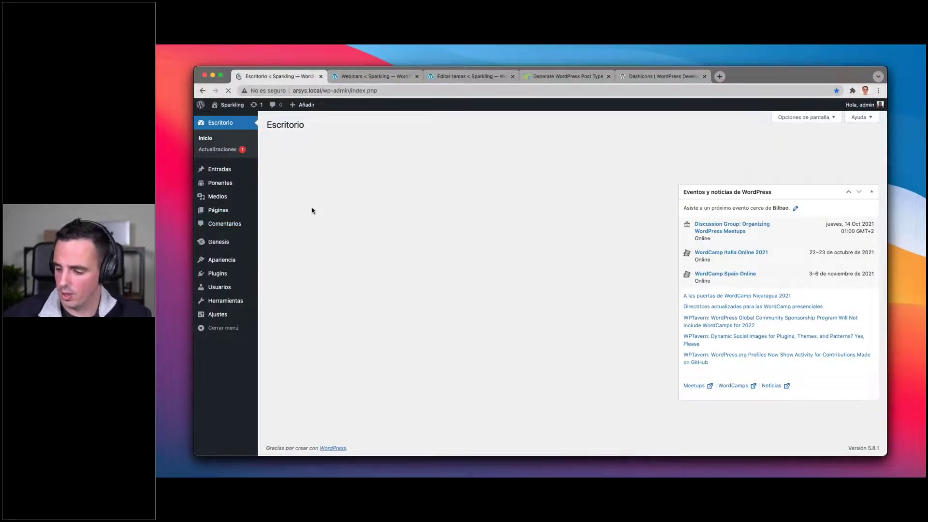
From the Webinars list, add a webinar titled Webinar 1 with a lorem ipsum paragraph and publish it.
mouse_move(220, 223)
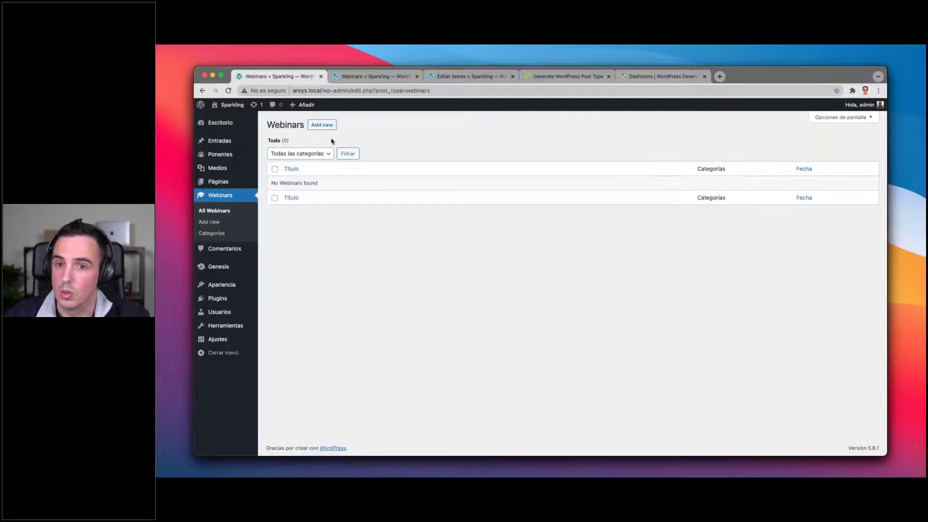
left_click(318, 126)
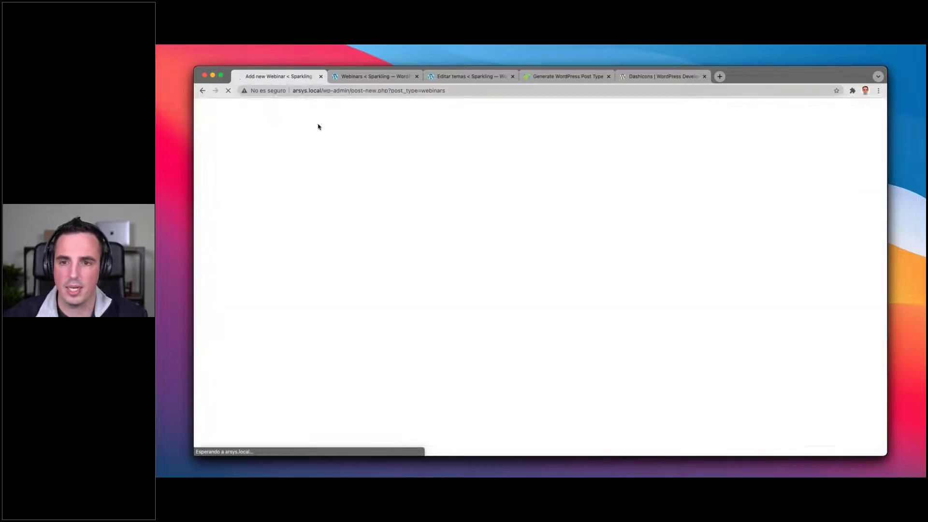
type("Webinar 1")
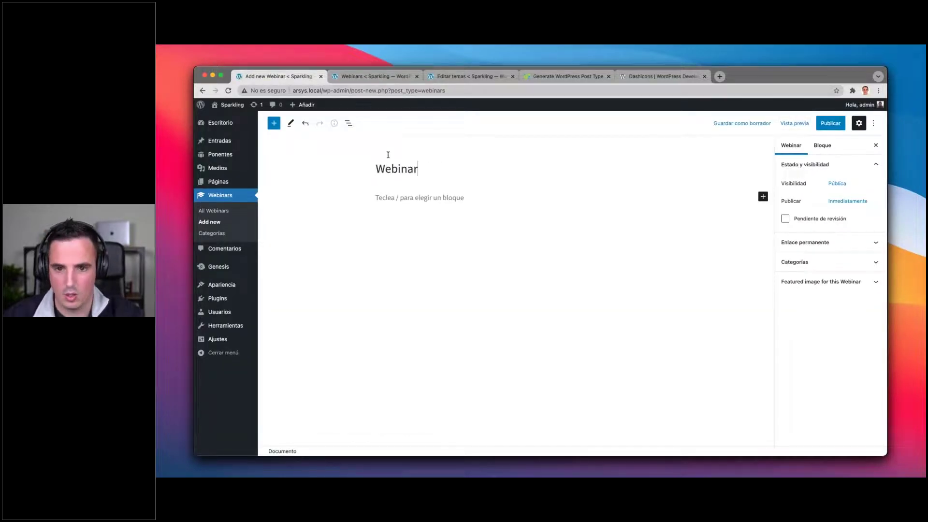
left_click(426, 197)
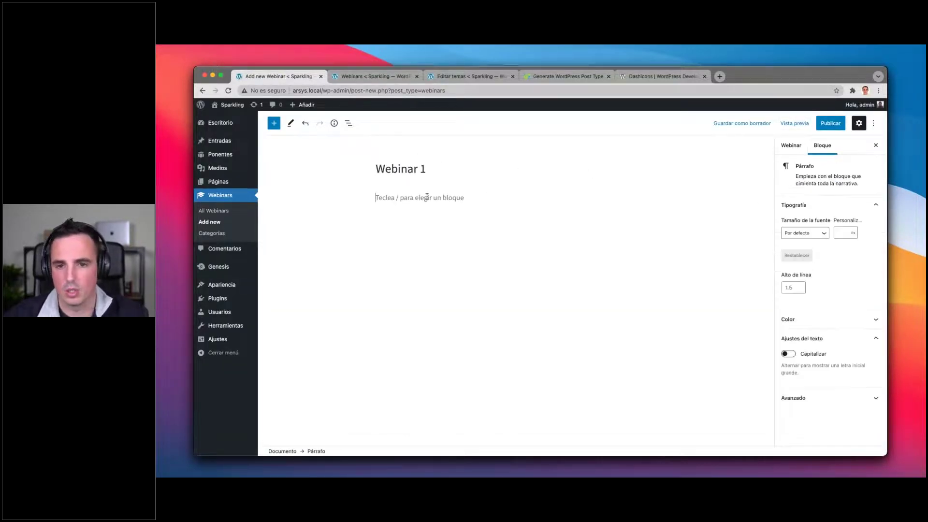
type("lorem")
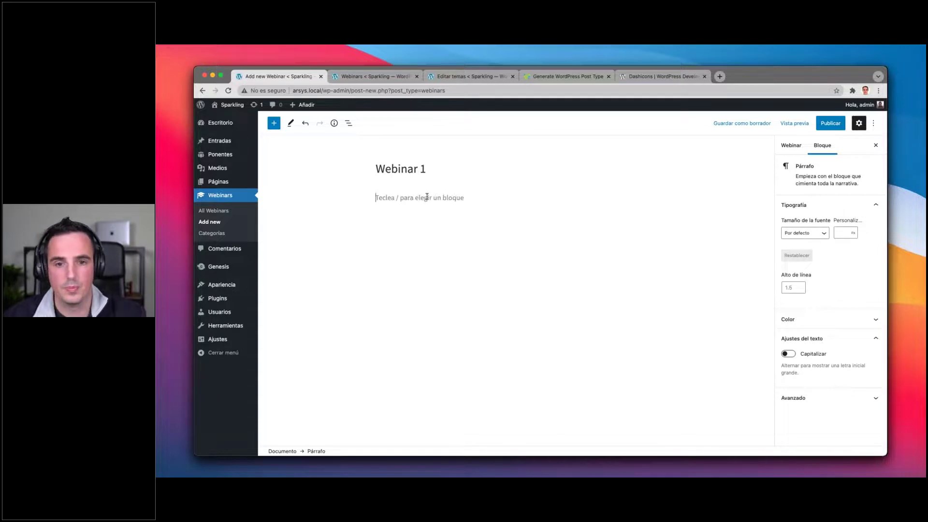
left_click(830, 123)
left_click(803, 123)
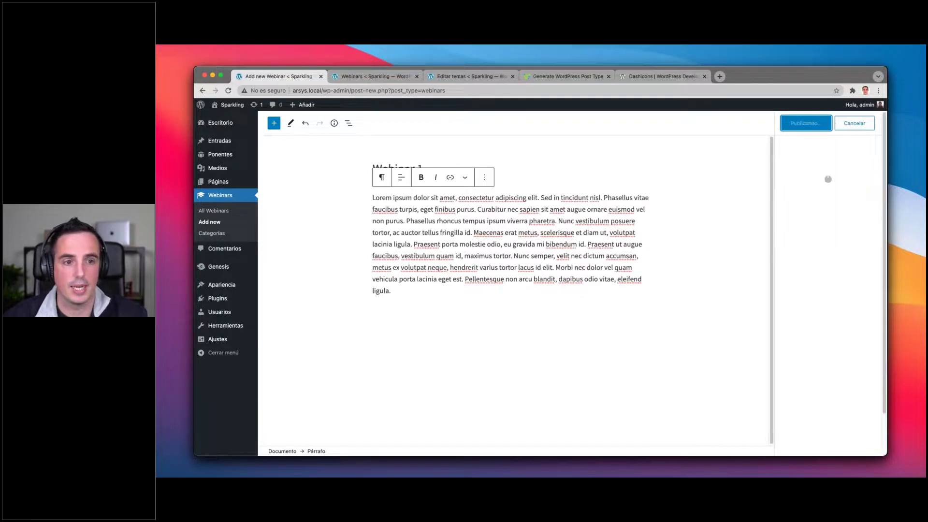
View the published Webinar 1 page in a separate browser tab and return to the Webinars list in the admin.
left_click(348, 430, "super")
left_click(364, 77)
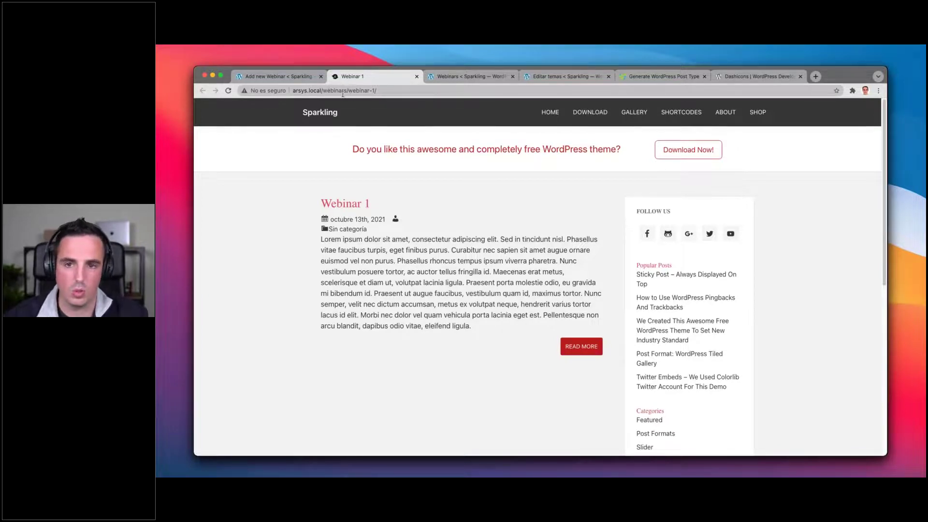
left_click(300, 76)
left_click(353, 77)
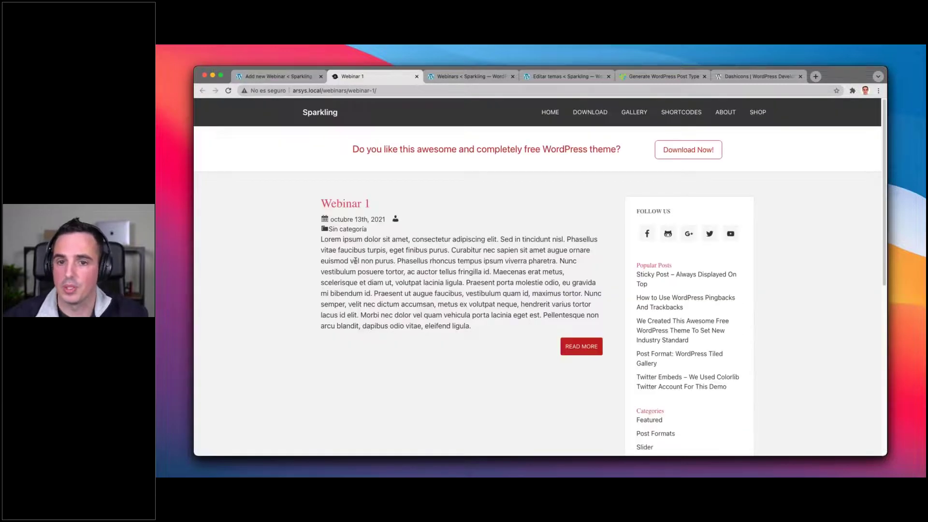
left_click(297, 77)
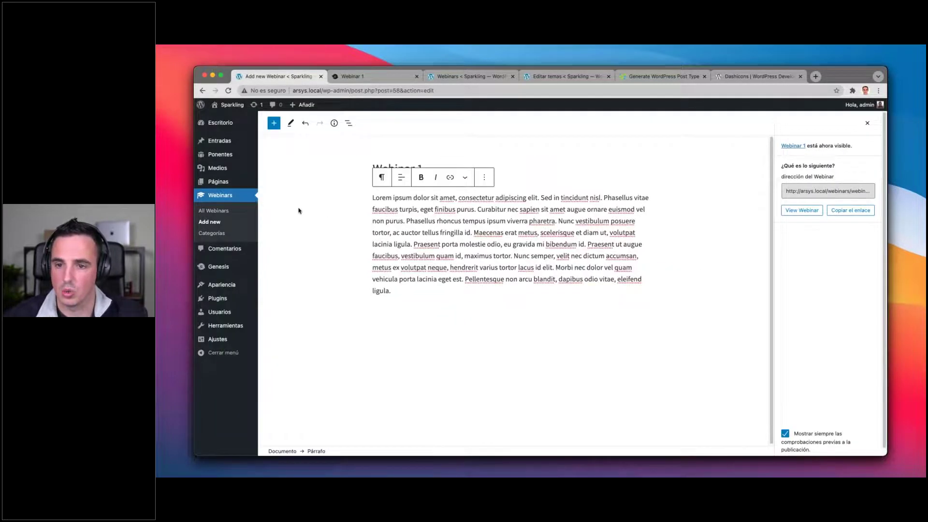
left_click(218, 196)
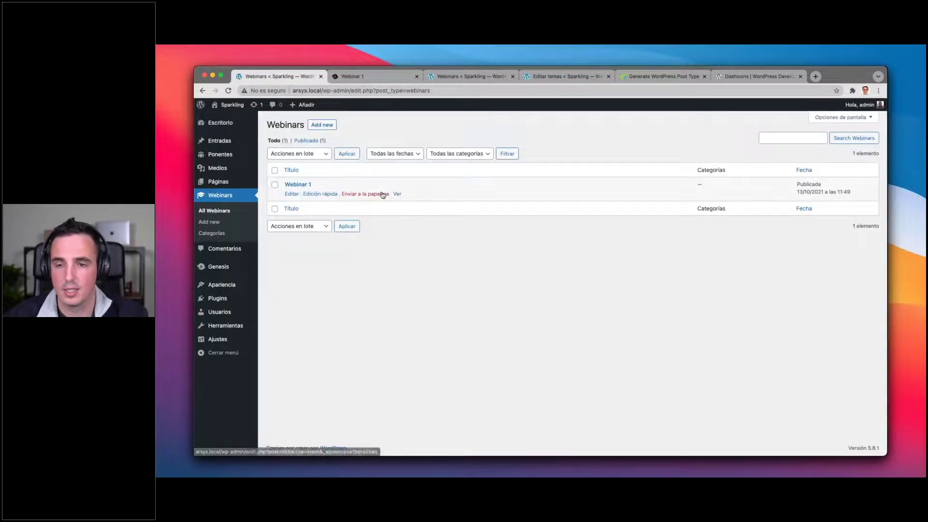
Comment out new ARSYS_CPT_WEBINARS(); in arsys-core.php in Visual Studio Code, save the file, and reload the Webinars list in Chrome.
key("super+Tab")
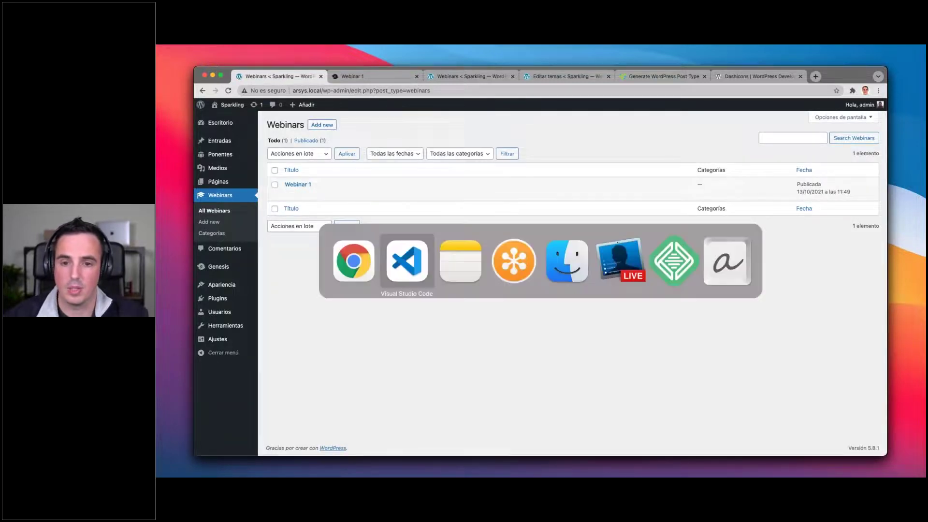
key("super+slash")
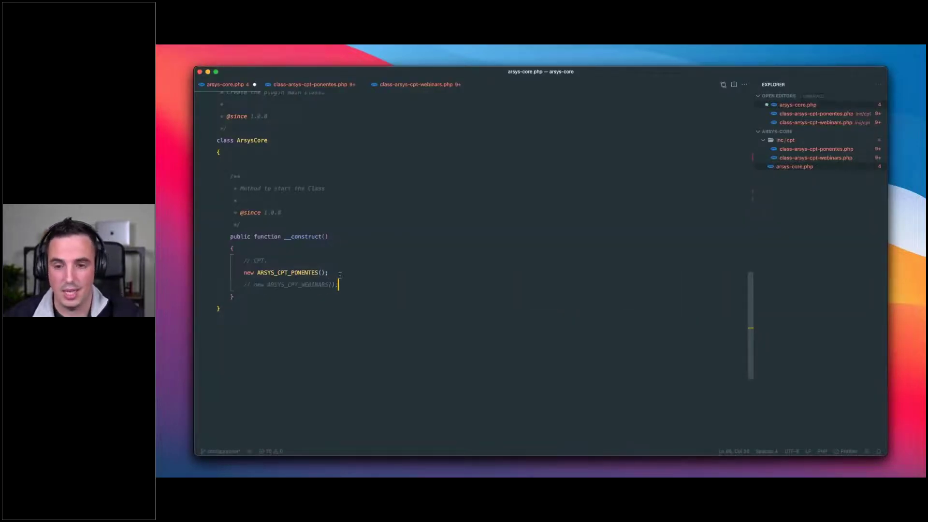
key("super+s")
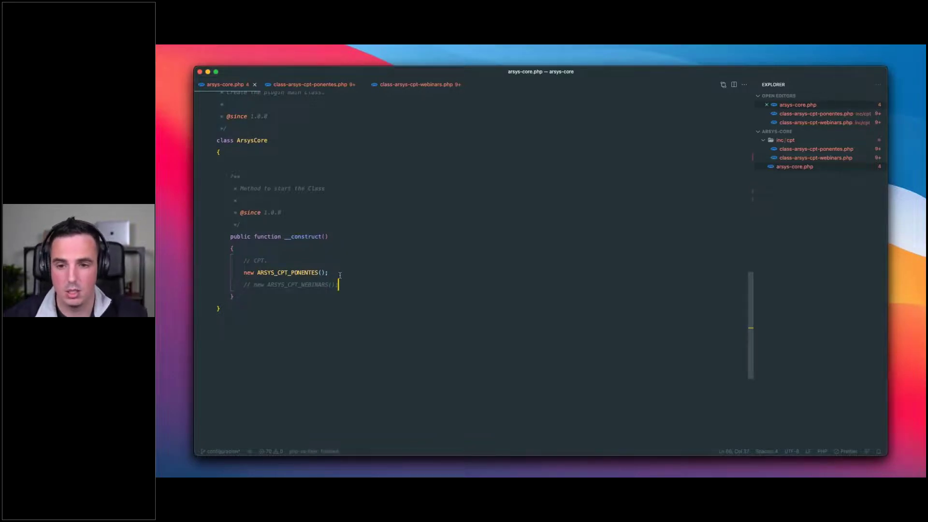
key("super+Tab")
key("super+r")
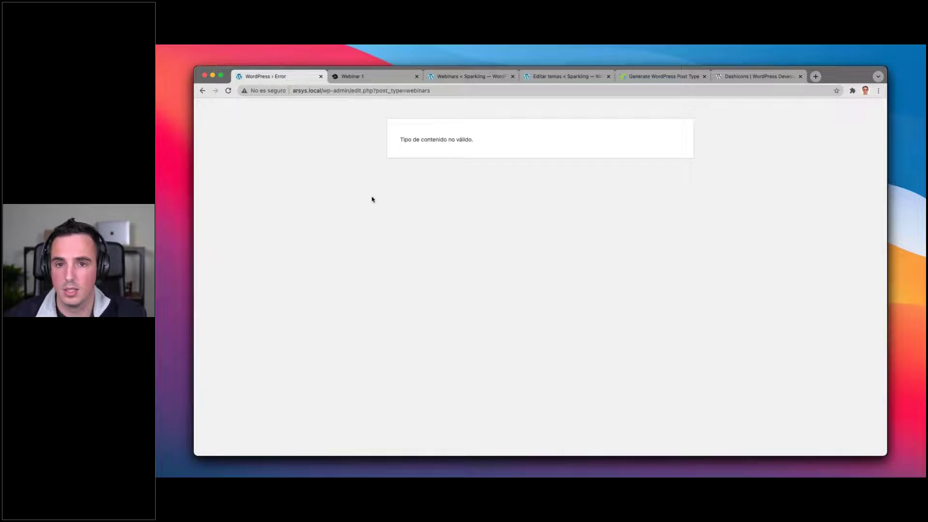
Remove ?post_type=webinars from the admin URL and load the default edit.php posts list.
left_click_drag(373, 91, 454, 91)
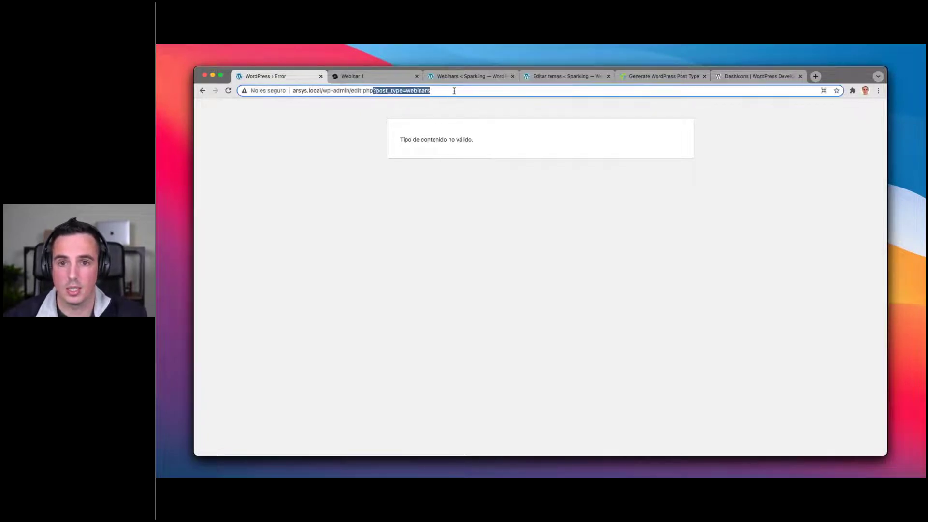
key("BackSpace")
key("Return")
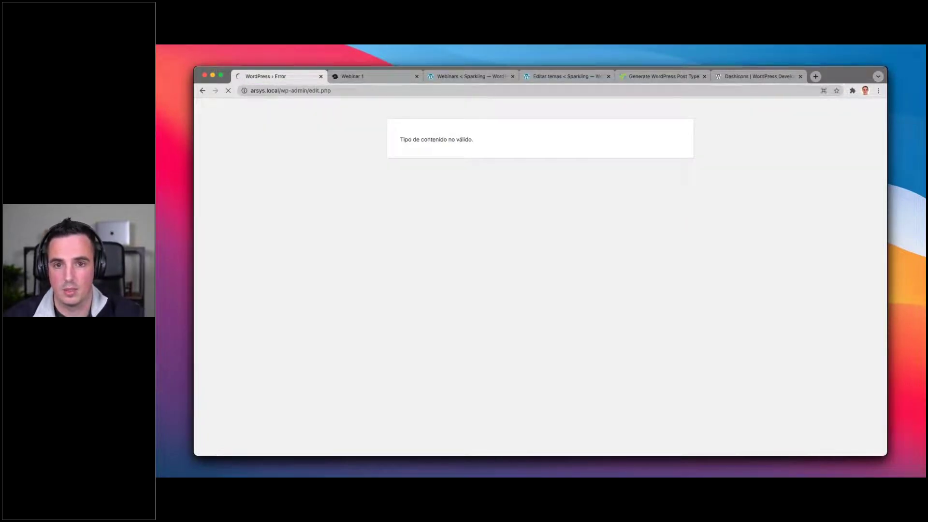
left_click_drag(474, 141, 448, 140)
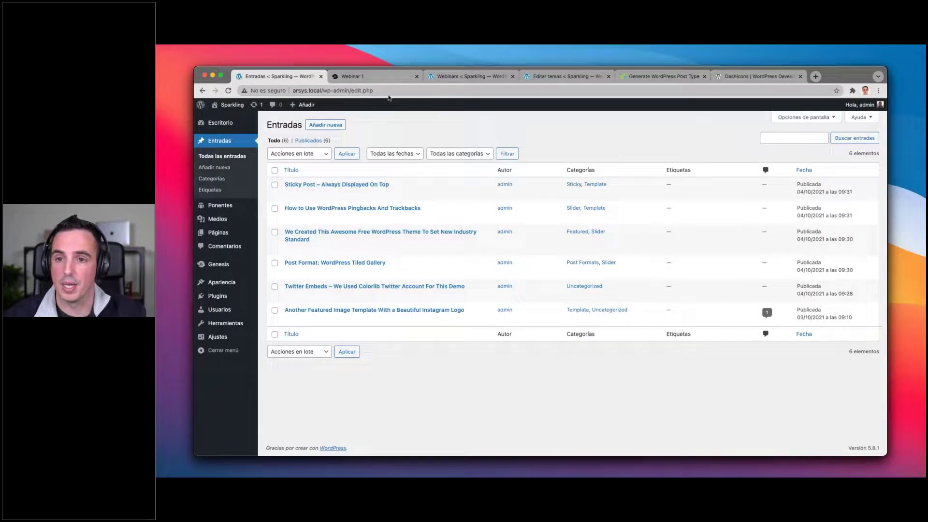
Reload the public Webinar 1 URL, check what content the page displays, and return to the Entradas list.
left_click(362, 79)
key("super+r")
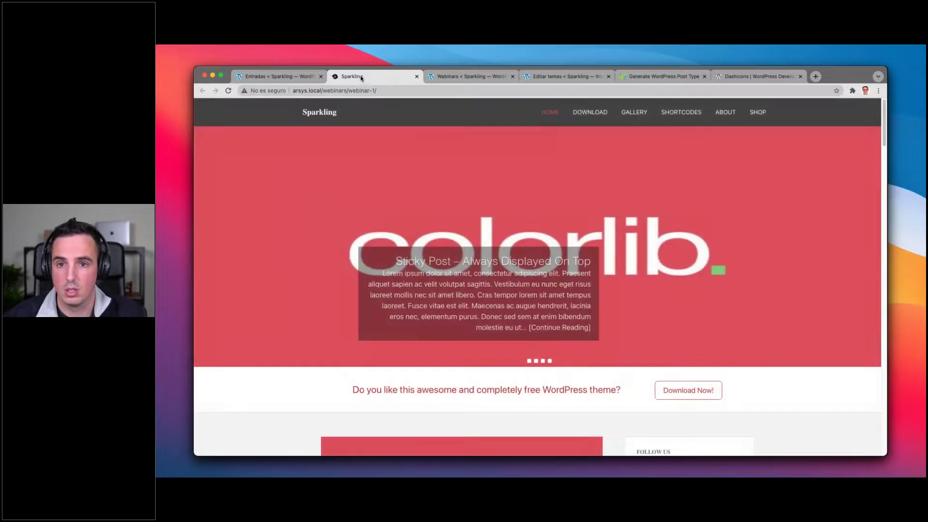
left_click_drag(376, 90, 348, 90)
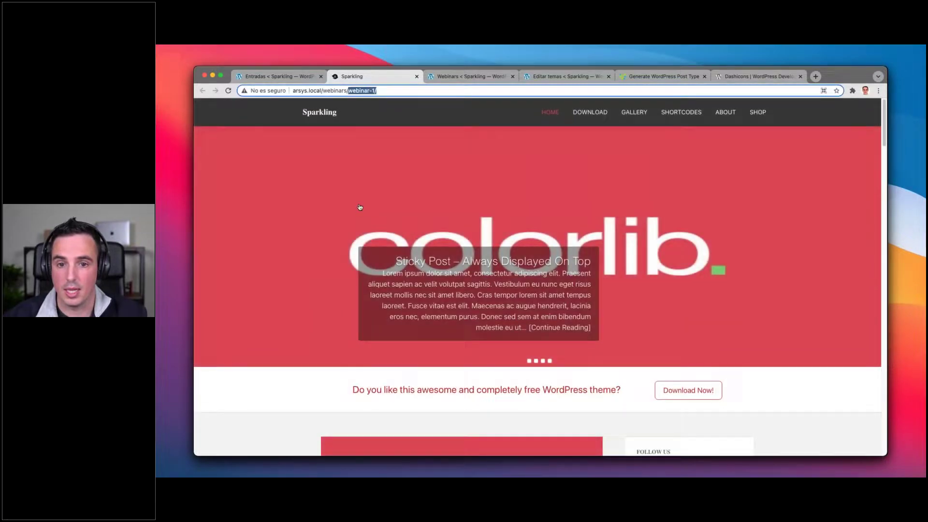
scroll(452, 235, "down", 3)
scroll(452, 237, "down", 6)
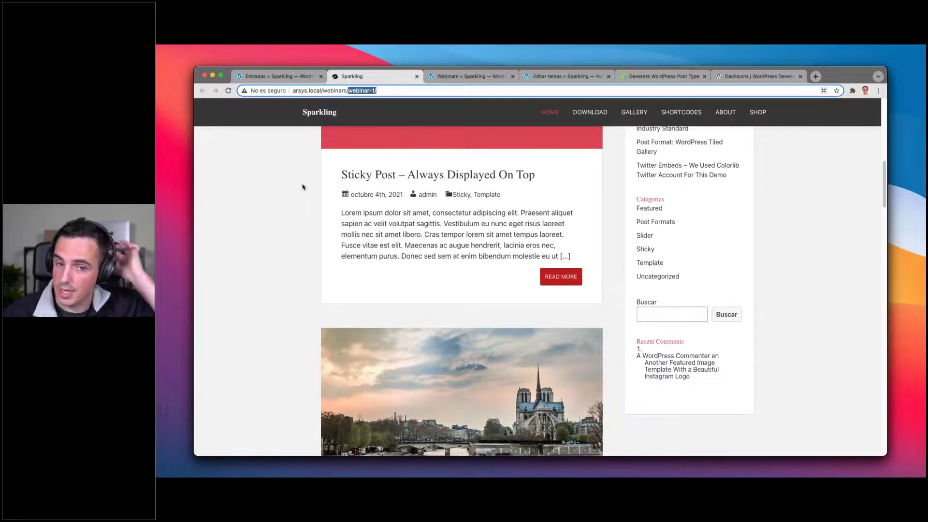
left_click(284, 78)
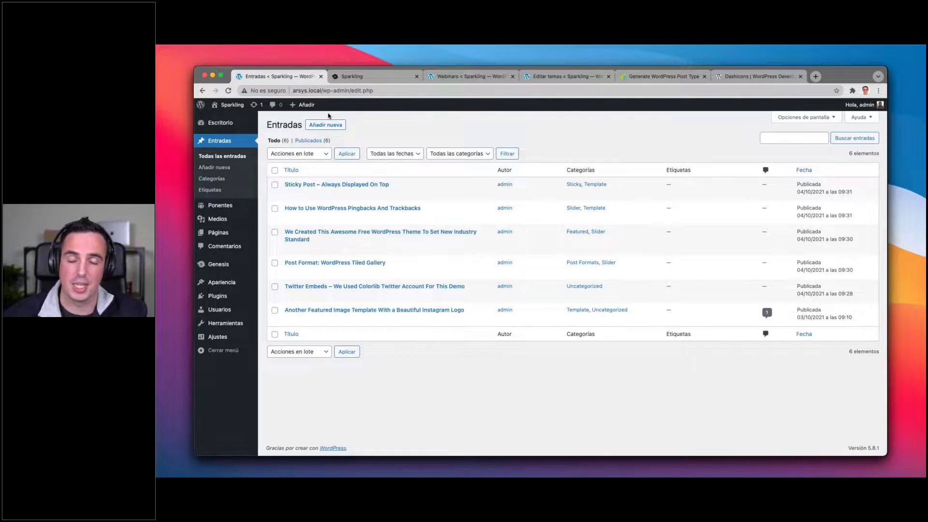
Uncomment new ARSYS_CPT_WEBINARS(); in arsys-core.php in Visual Studio Code, save it, reload the admin in Chrome, and open the Webinars list.
left_click(373, 79)
left_click(283, 76)
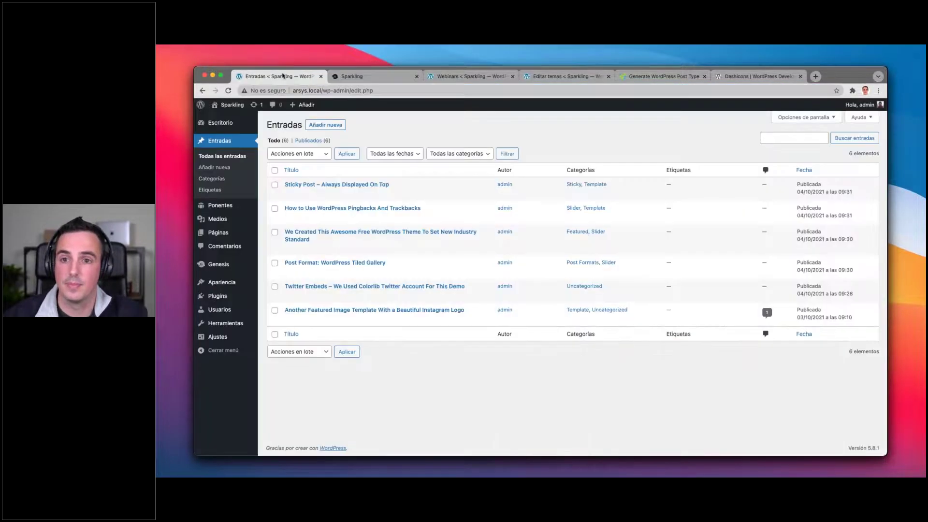
key("super+Tab")
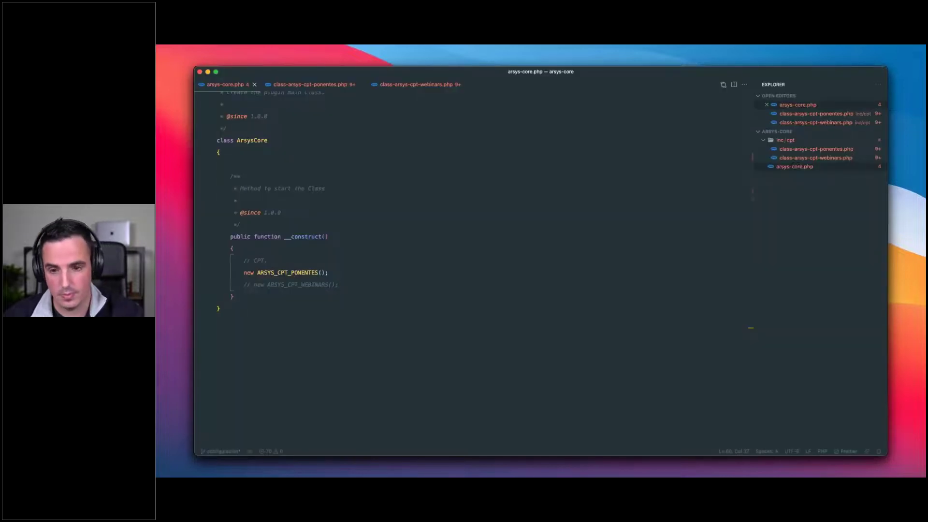
key("super+Tab")
key("super+r")
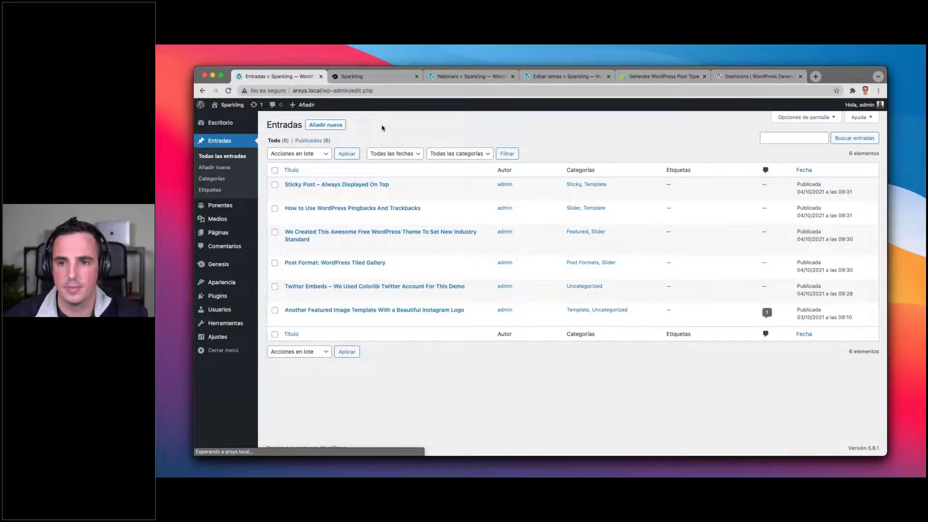
left_click(216, 220)
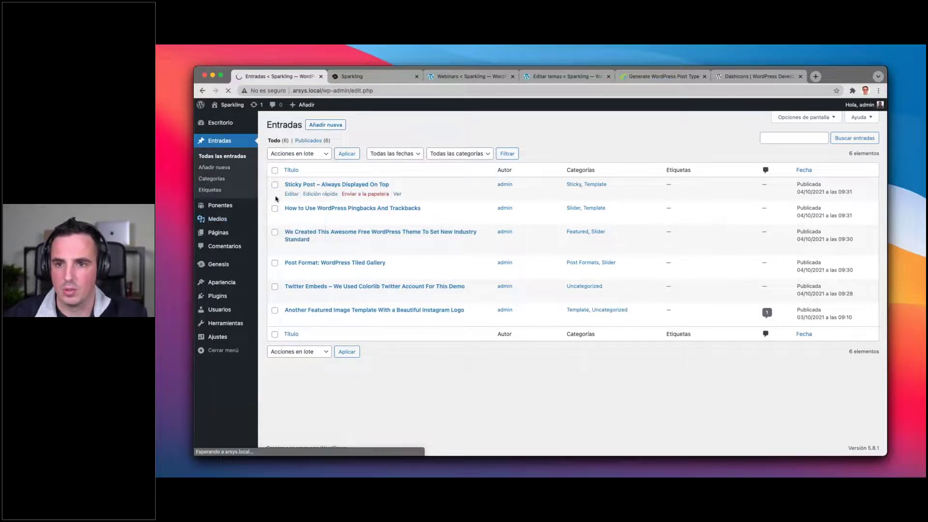
mouse_move(219, 247)
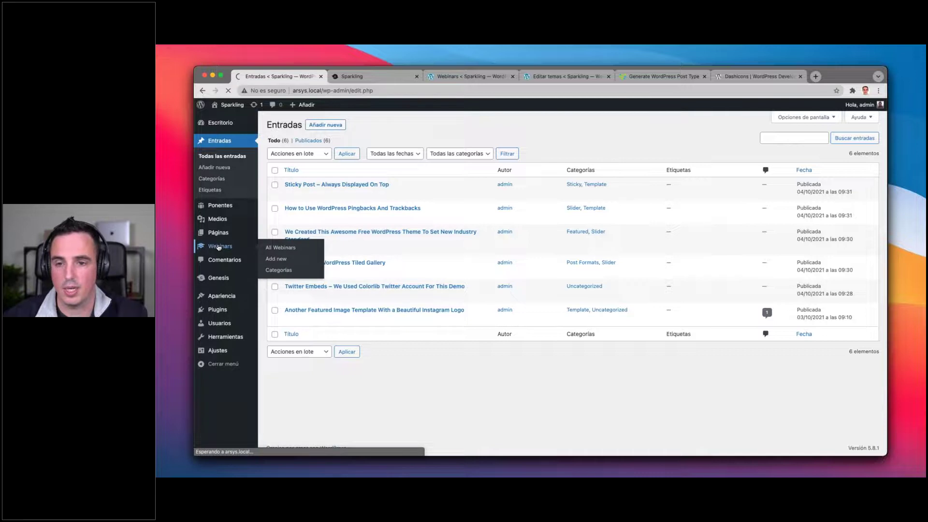
left_click(218, 247)
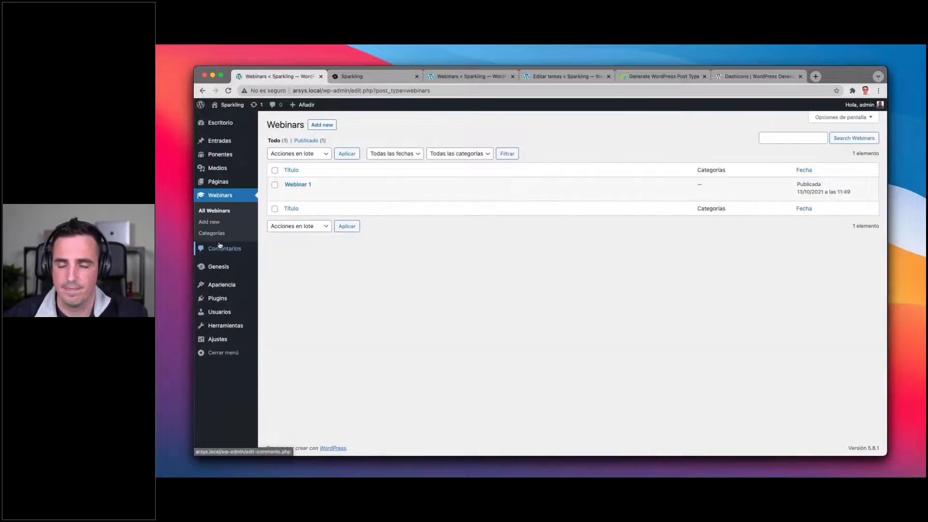
Check the content of the public Webinar 1 page and return to the Webinars list in the admin.
left_click(356, 76)
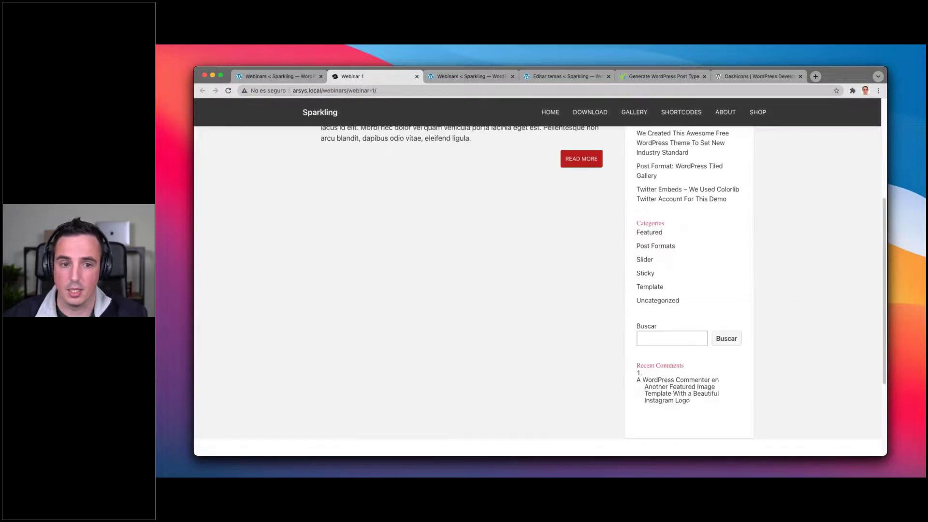
scroll(273, 146, "up", 5)
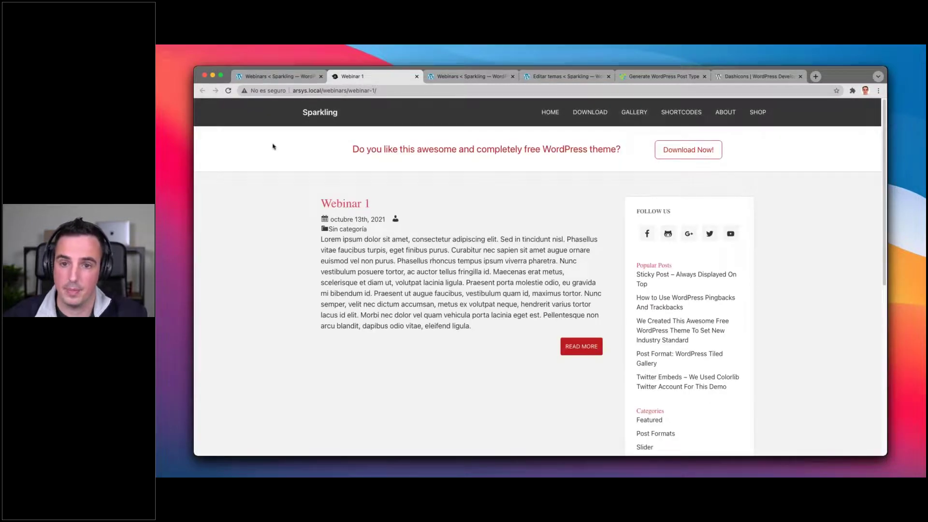
left_click(257, 77)
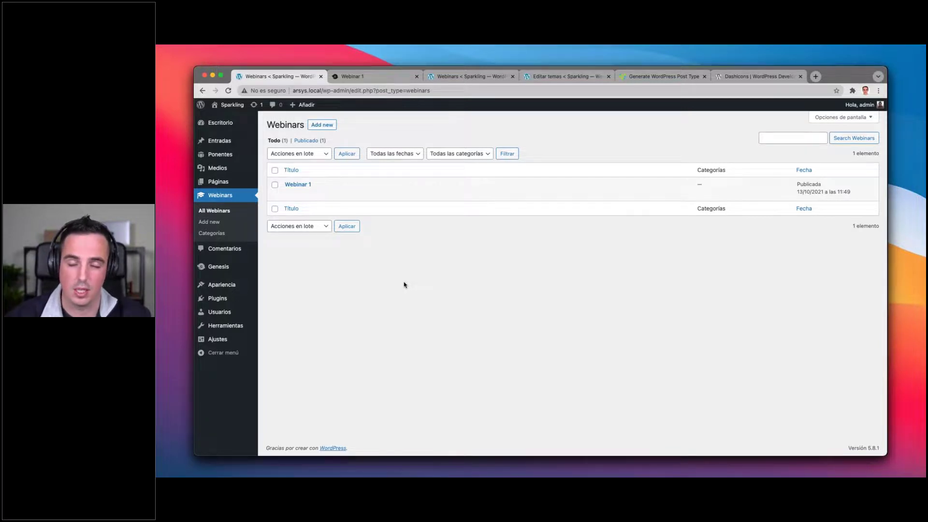
Move Webinar 1 to the trash with a bulk action and permanently empty the Webinars trash.
mouse_move(288, 186)
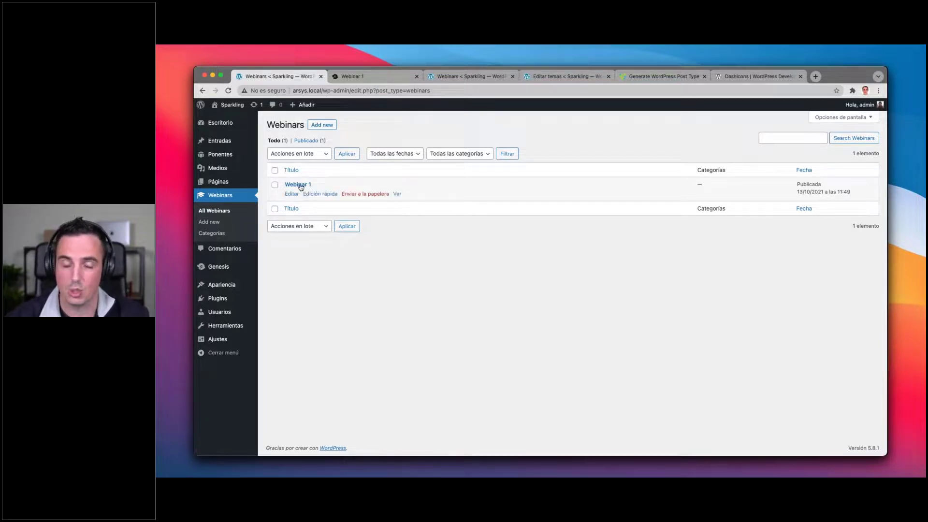
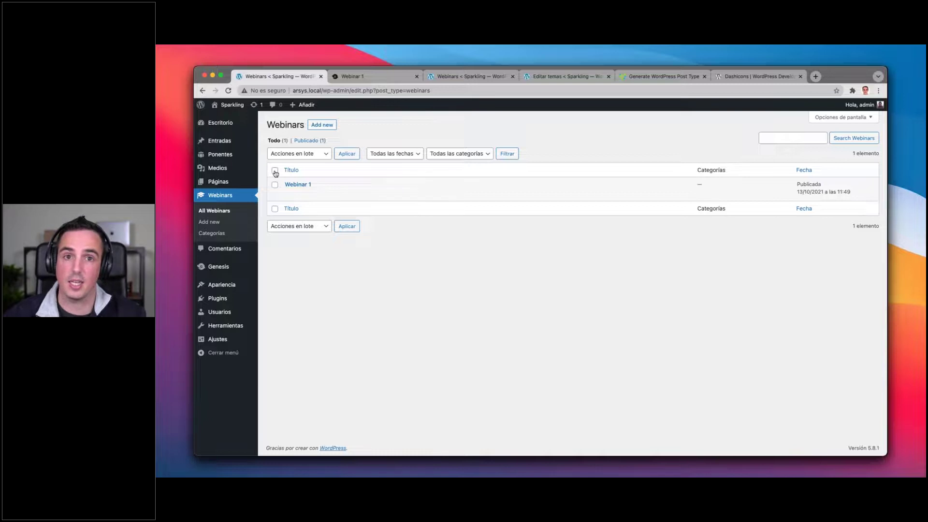
left_click(275, 171)
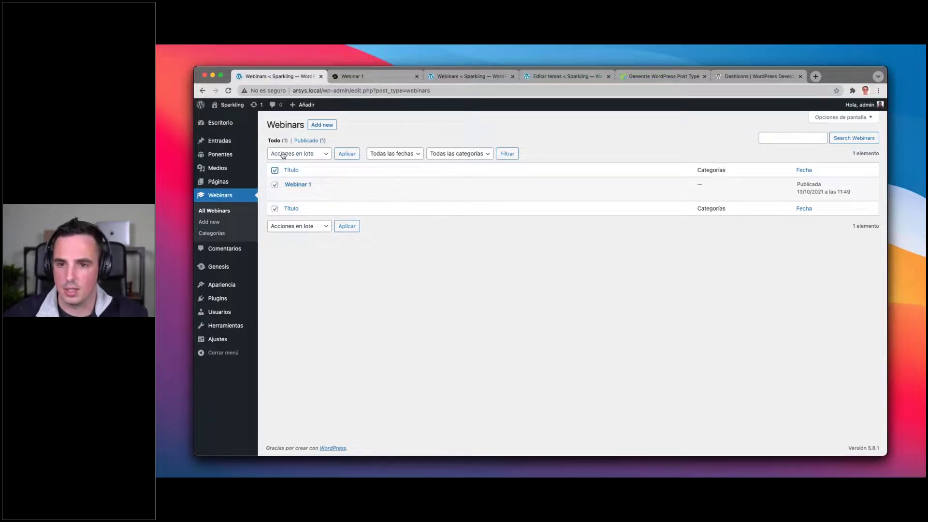
left_click(285, 154)
left_click(325, 166)
left_click(347, 153)
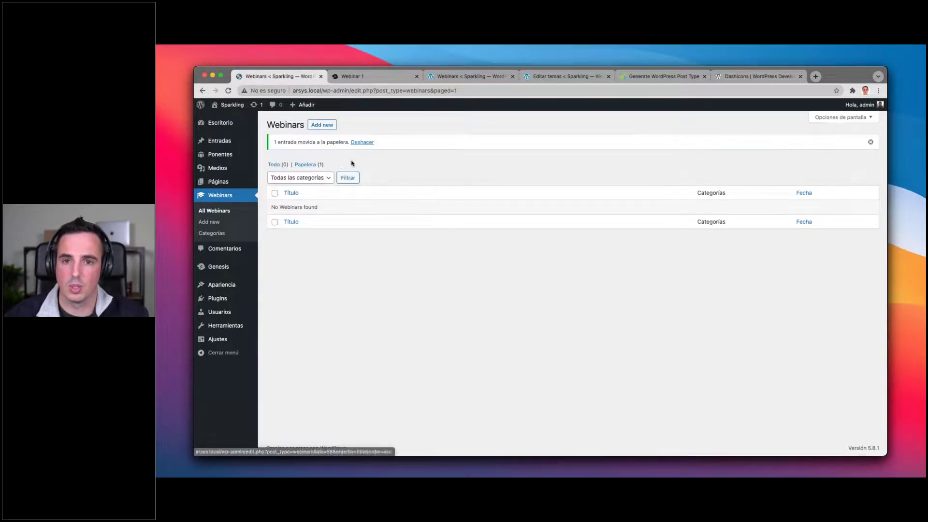
left_click(312, 166)
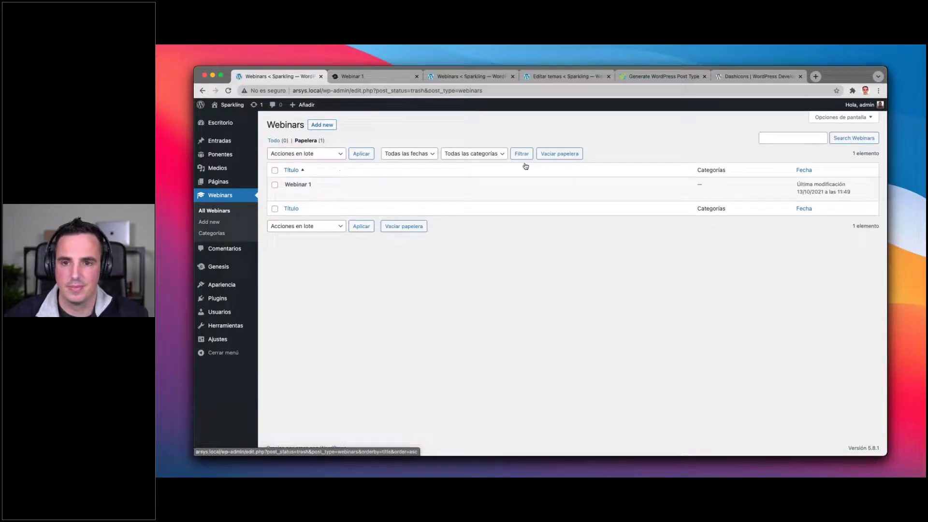
left_click(559, 158)
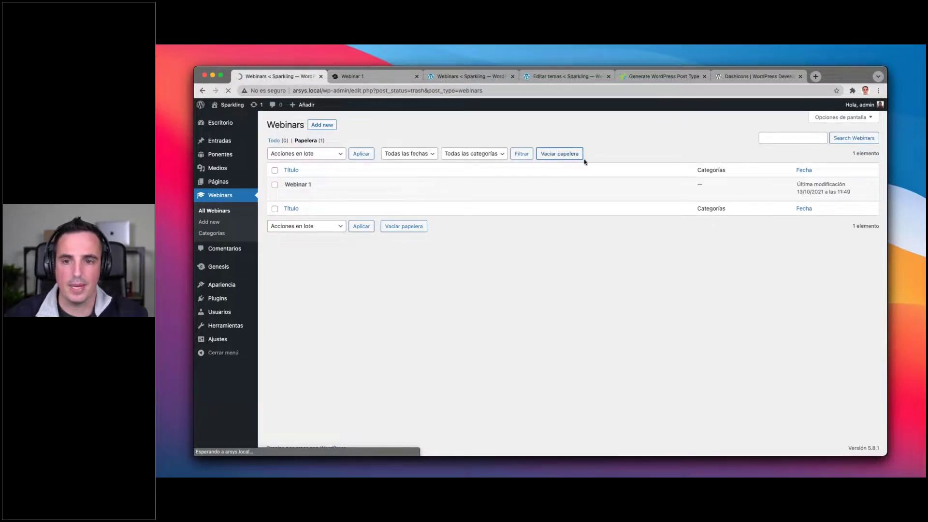
Close all other browser tabs, keeping only the WordPress Webinars admin page.
left_click(513, 76)
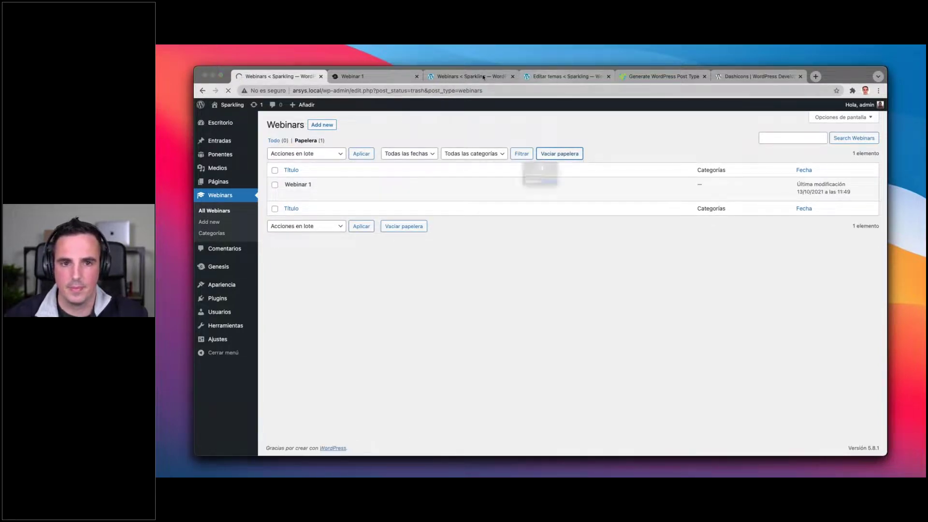
left_click(513, 76)
left_click(563, 198)
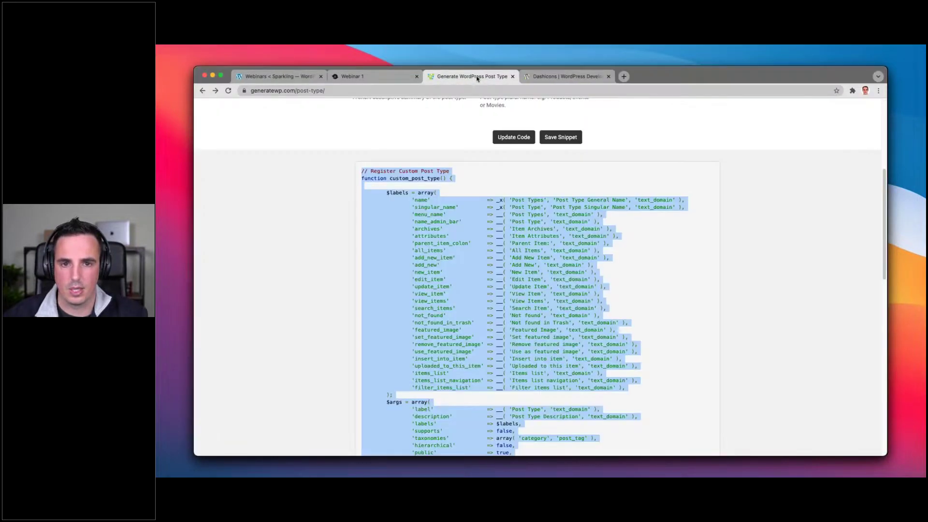
left_click(513, 77)
left_click(513, 77)
left_click(417, 77)
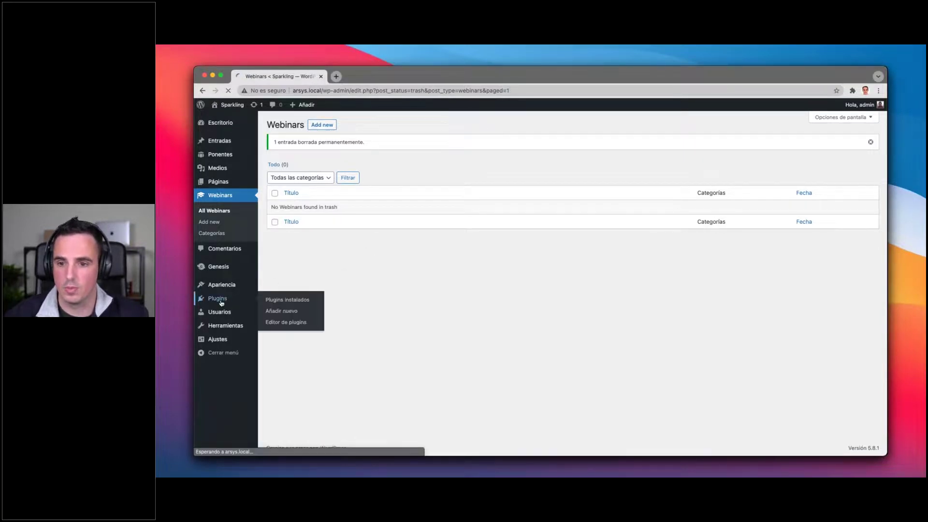
Deactivate the Arsys | Core Functionality plugin, reactivate it, and open the Webinars list.
left_click(235, 200)
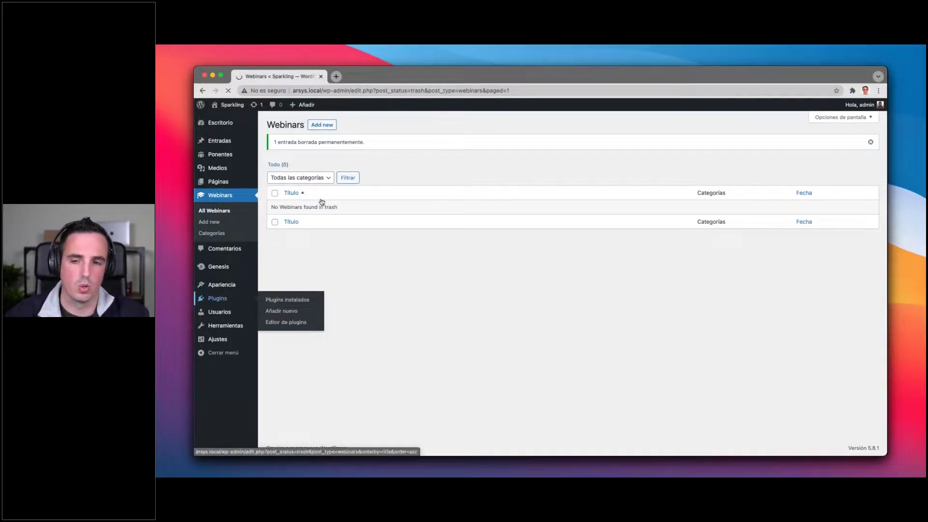
left_click(301, 195)
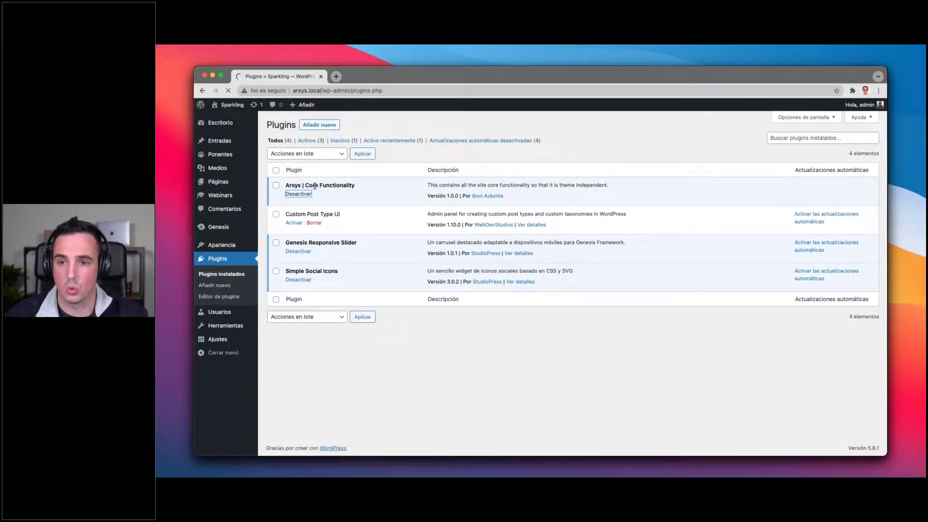
mouse_move(224, 177)
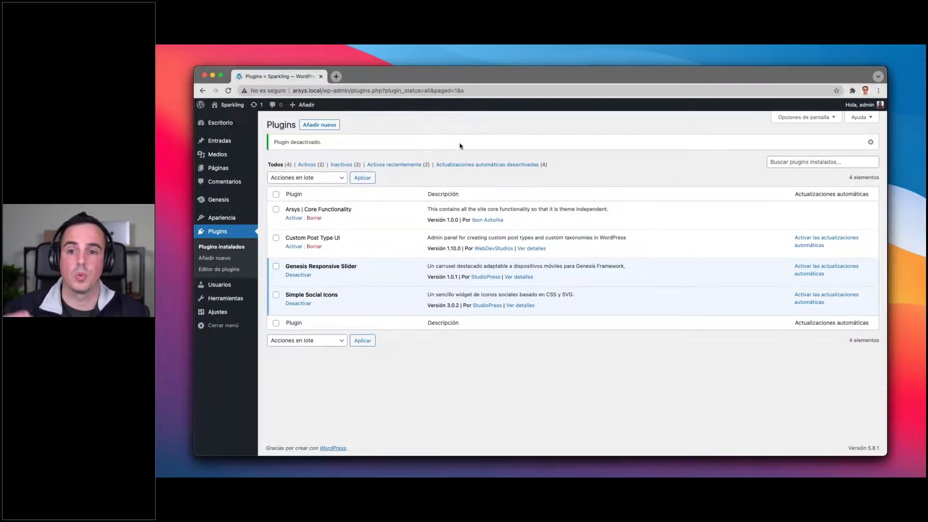
left_click(294, 218)
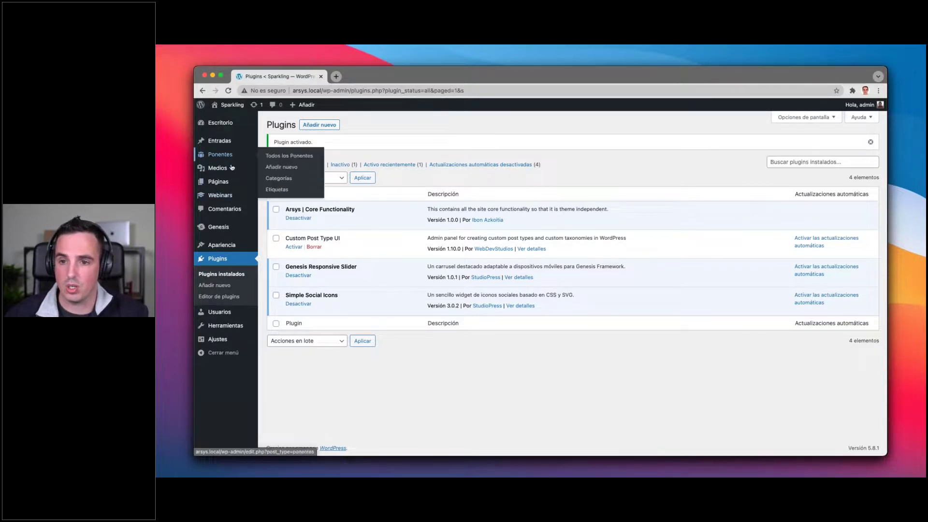
left_click(227, 194)
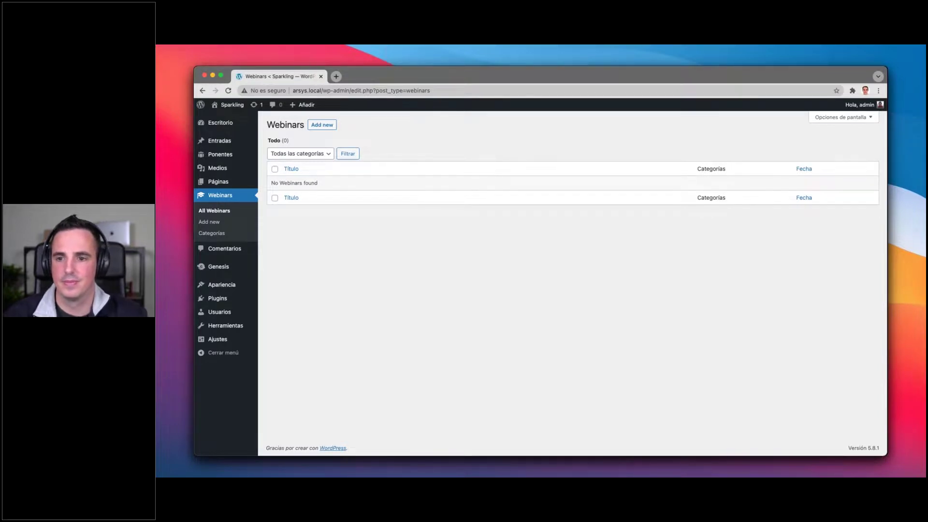
Activate the Custom Post Type UI plugin, load generatewp.com in a new browser tab, and return to the plugins list.
left_click(230, 301)
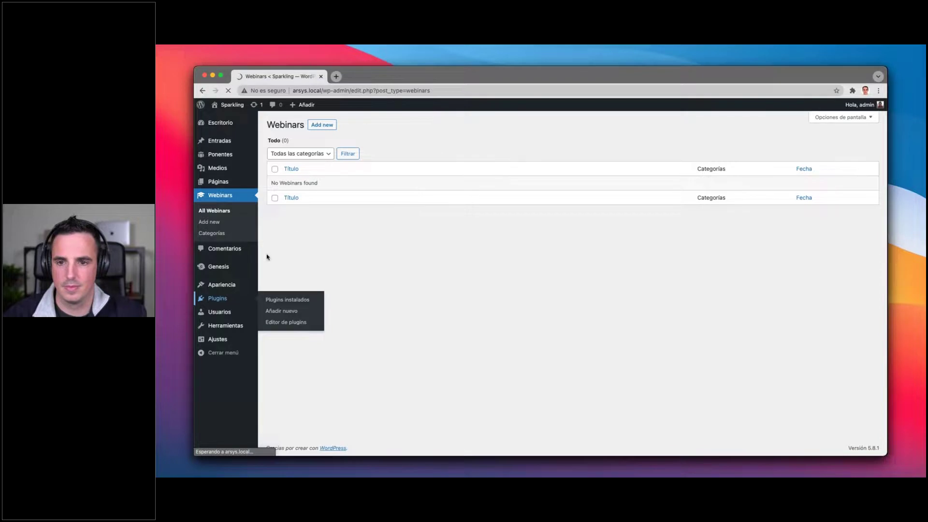
left_click(300, 224)
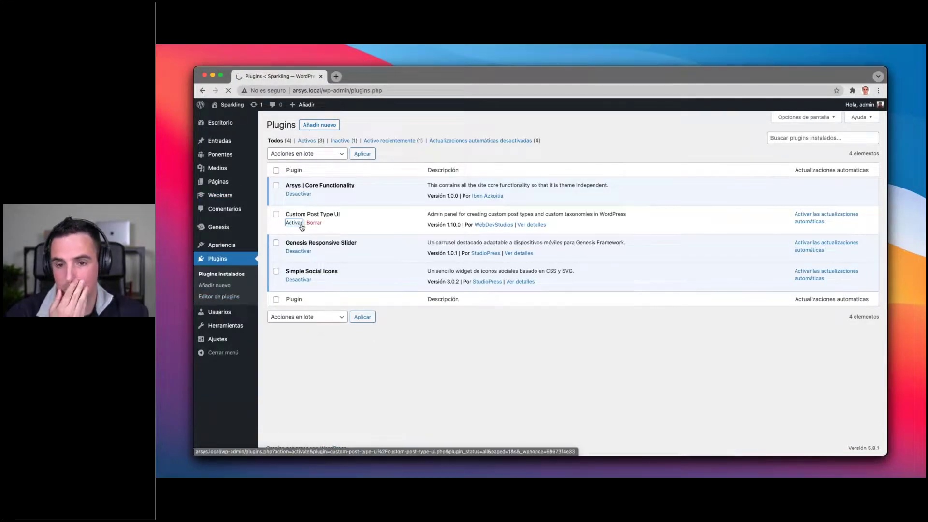
left_click(336, 77)
type("genera")
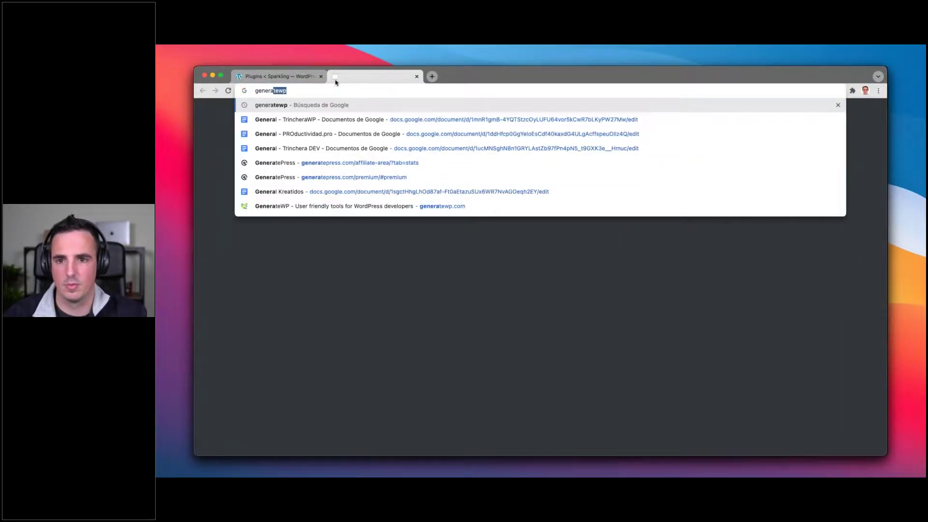
key("Return")
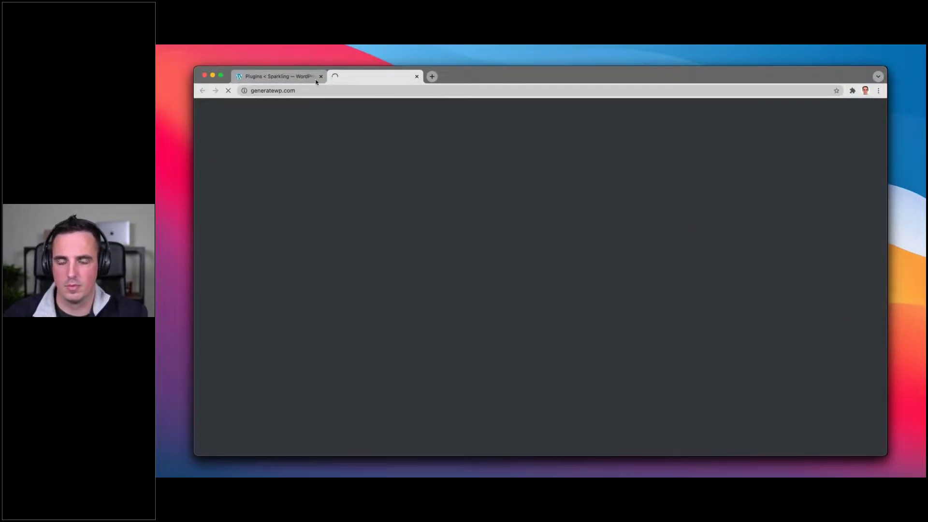
left_click(291, 80)
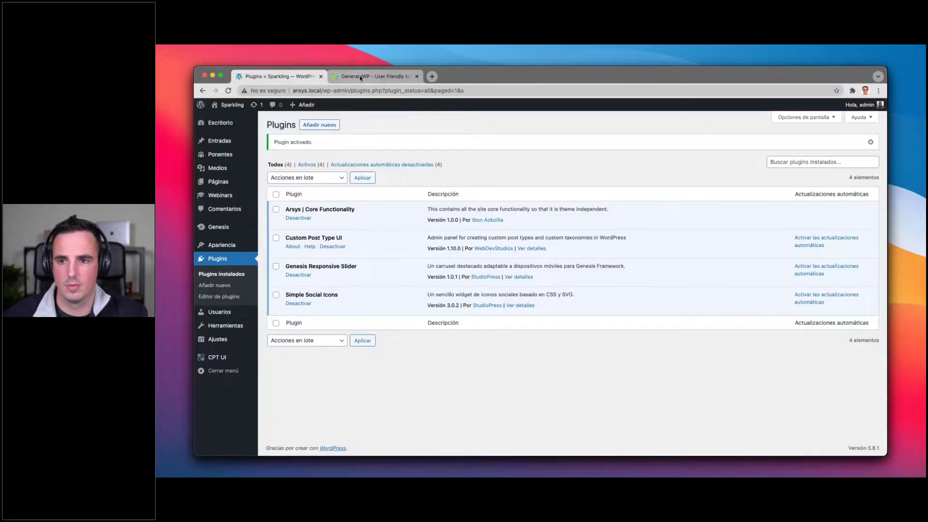
Open the Taxonomy Generator on the GenerateWP site and look over its page.
left_click(360, 76)
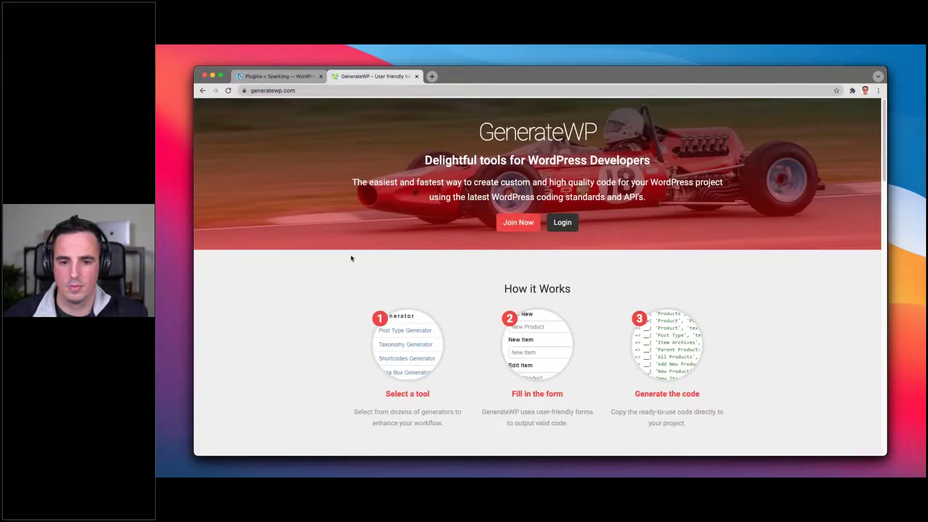
scroll(352, 259, "down", 6)
left_click(402, 360)
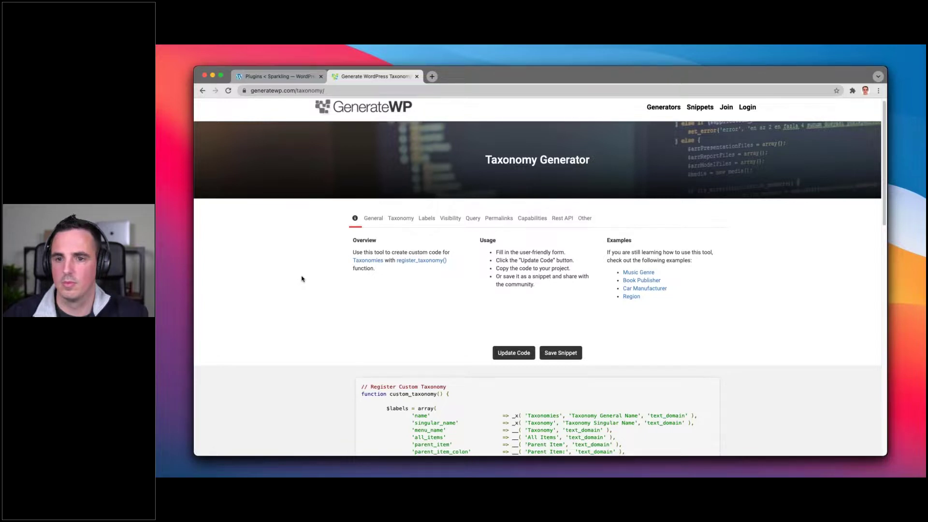
scroll(404, 305, "down", 4)
scroll(404, 304, "up", 3)
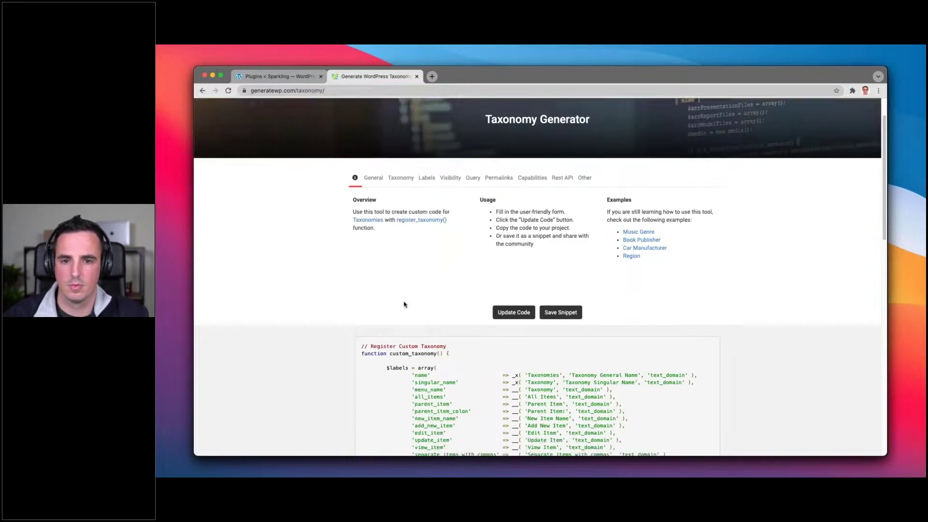
scroll(404, 304, "up", 1)
Set the taxonomy's function name to perfil and its text domain to arsys-core, and open the Taxonomy settings.
left_click(373, 224)
double_click(397, 258)
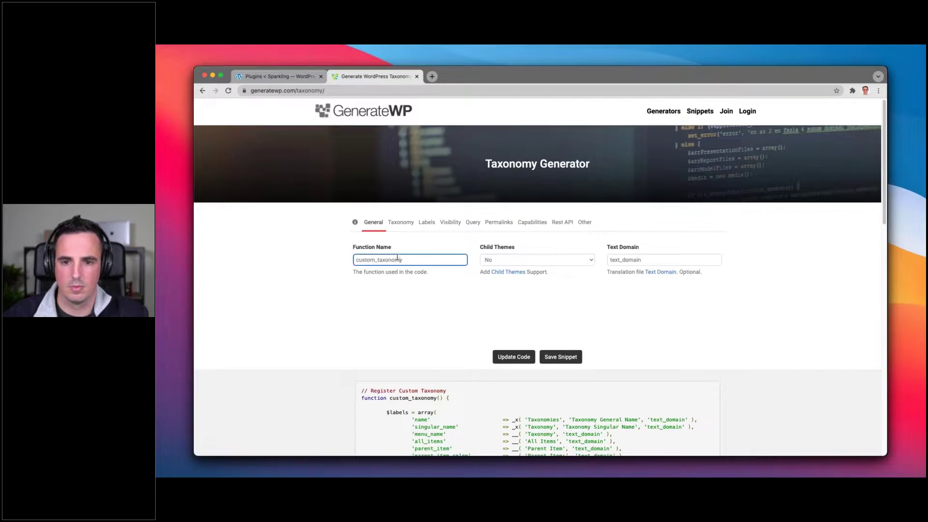
key("BackSpace")
type("perfil")
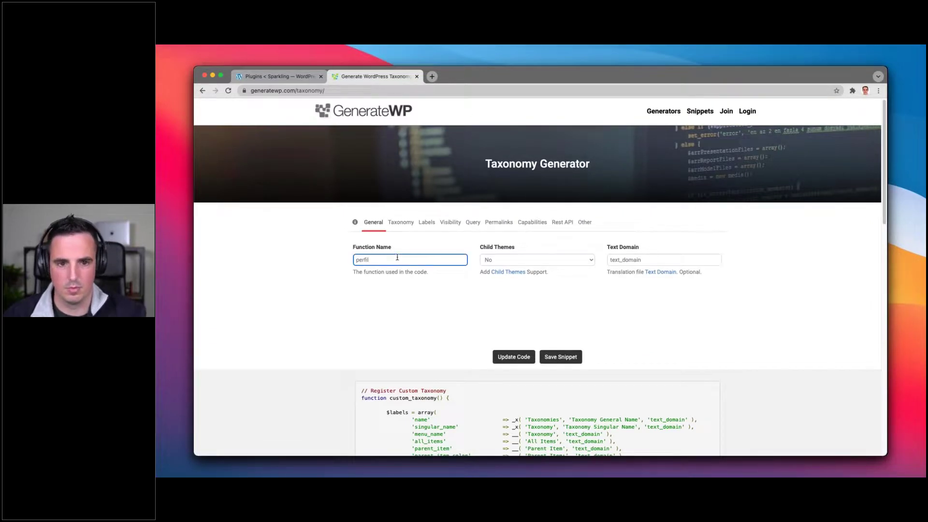
key("Tab")
key("Tab")
key("Tab")
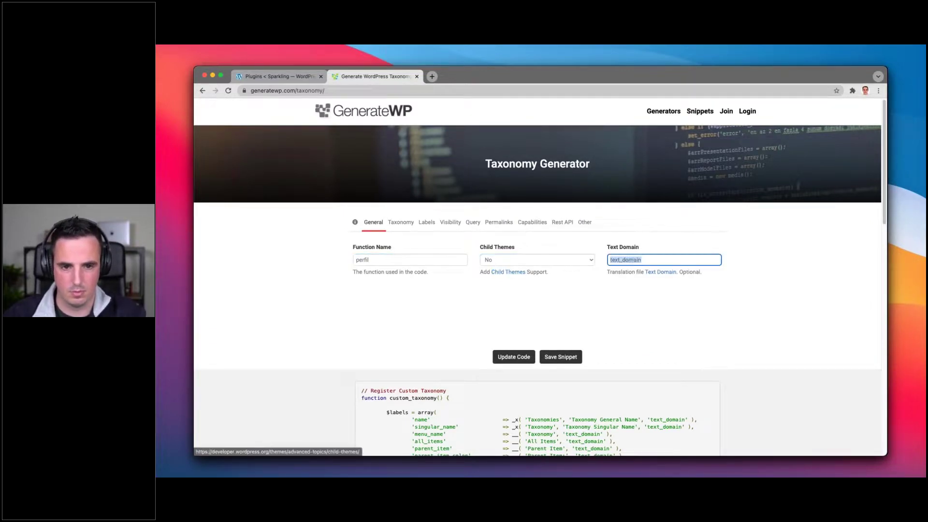
type("arsys")
type("-perfil")
left_click(401, 221)
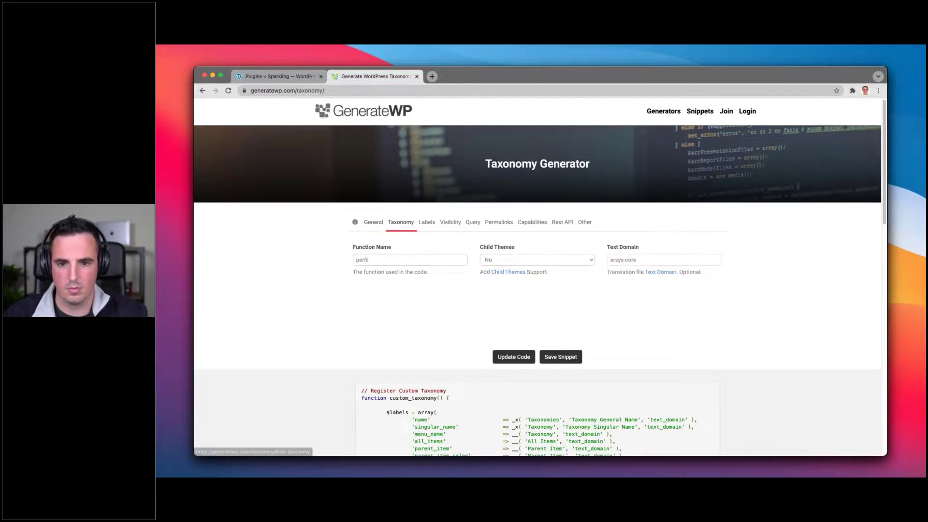
Set the taxonomy key to perfil, the singular name to Perfil and the plural name to Perfiles.
left_click(391, 259)
double_click(391, 259)
type("perfil")
key("Tab")
type("Perfil")
key("Tab")
type("Perfil")
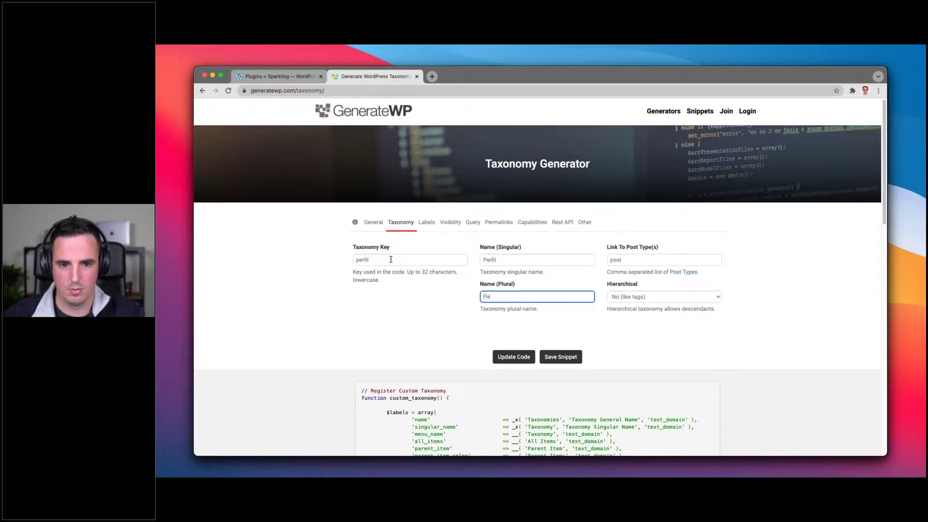
type("es")
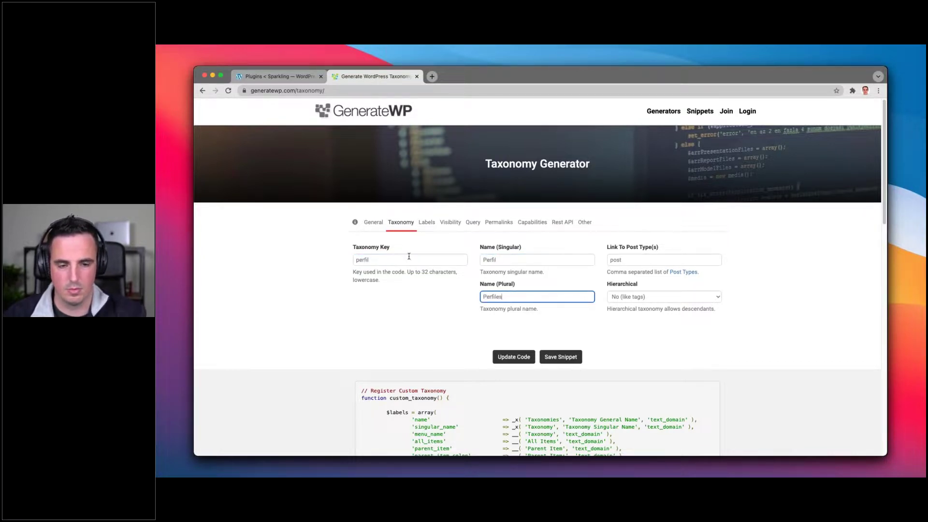
Link the taxonomy to the ponentes post type and update the generated code.
left_click(635, 260)
double_click(635, 260)
type("ponentes")
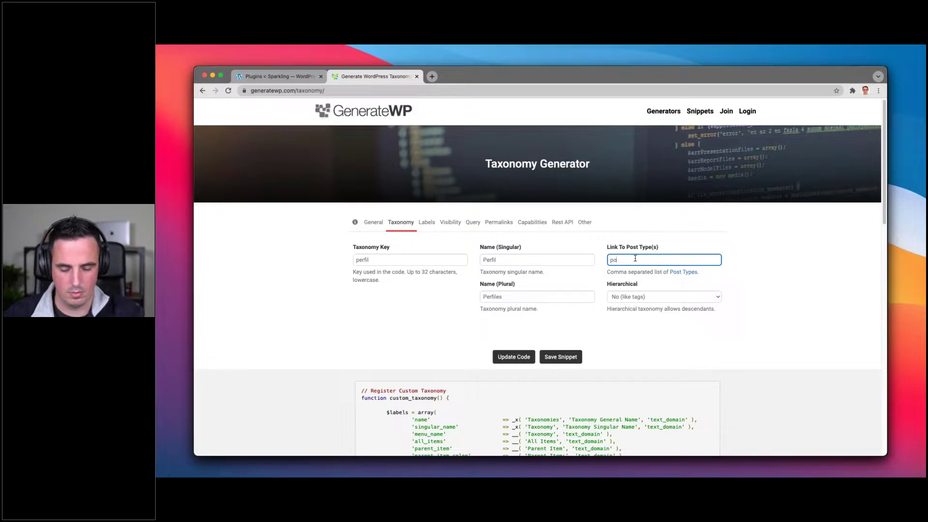
left_click(511, 358)
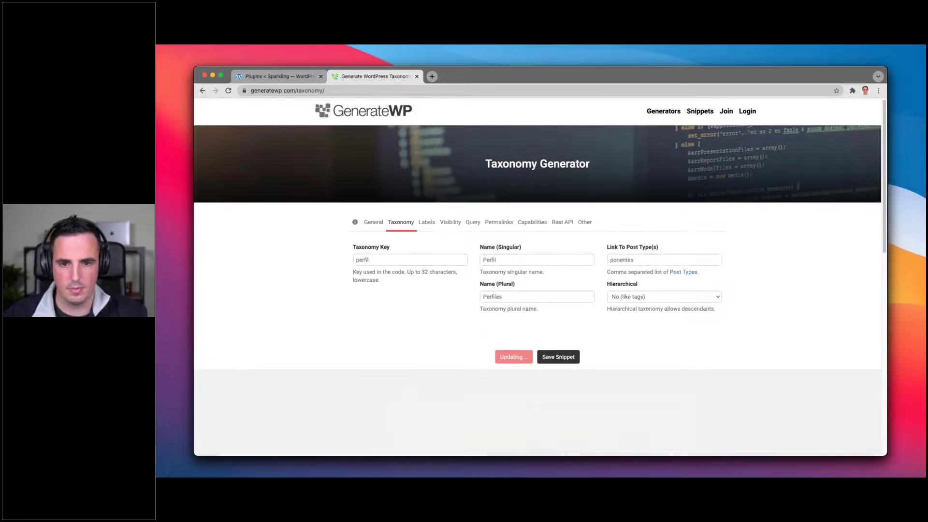
Set the menu name label to Perfiles, all items to Todos los perfiles and parent item to Perfil padre, and update the generated code.
left_click(427, 223)
left_click(401, 260)
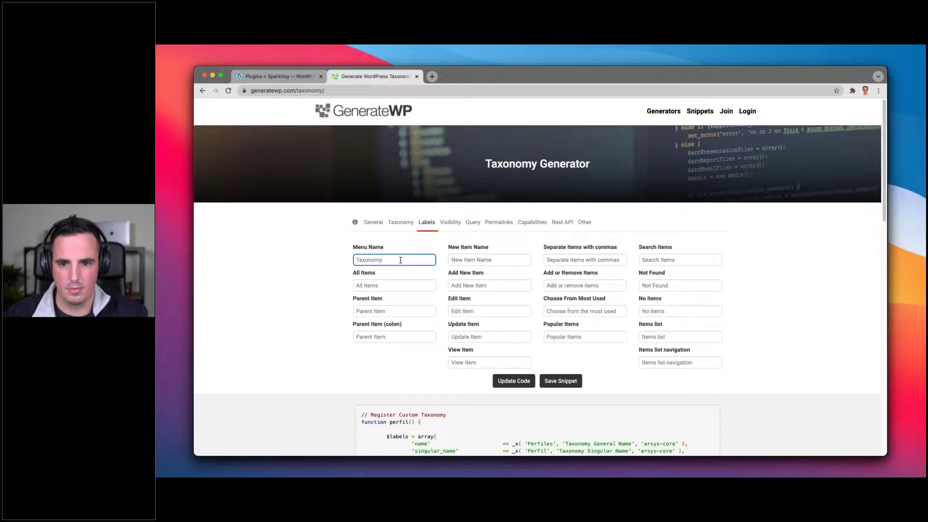
type("Perfiles")
key("Tab")
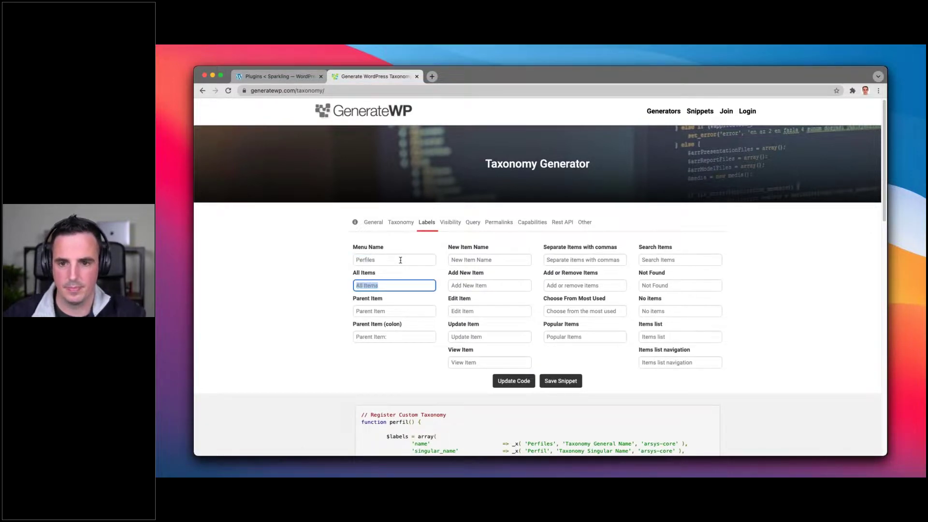
type("Todo")
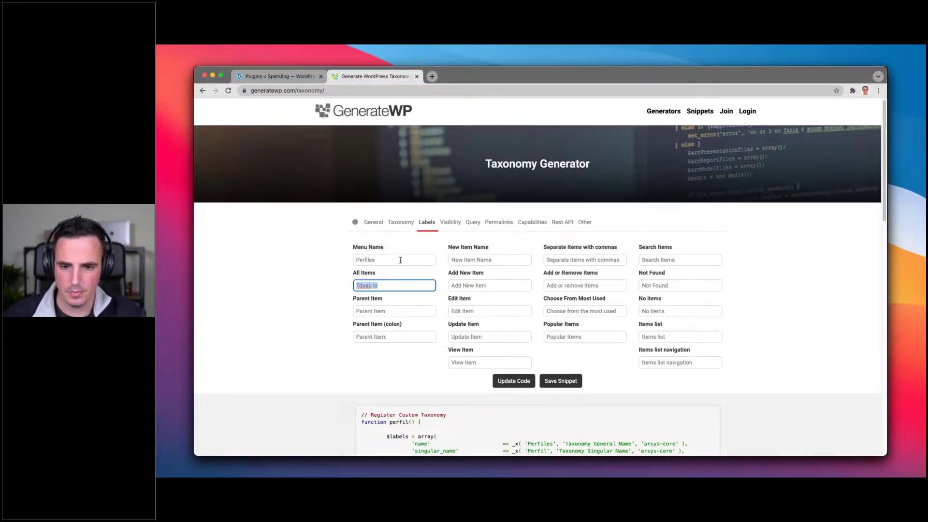
type("s los perfiles")
key("Tab")
type("Perfil padre")
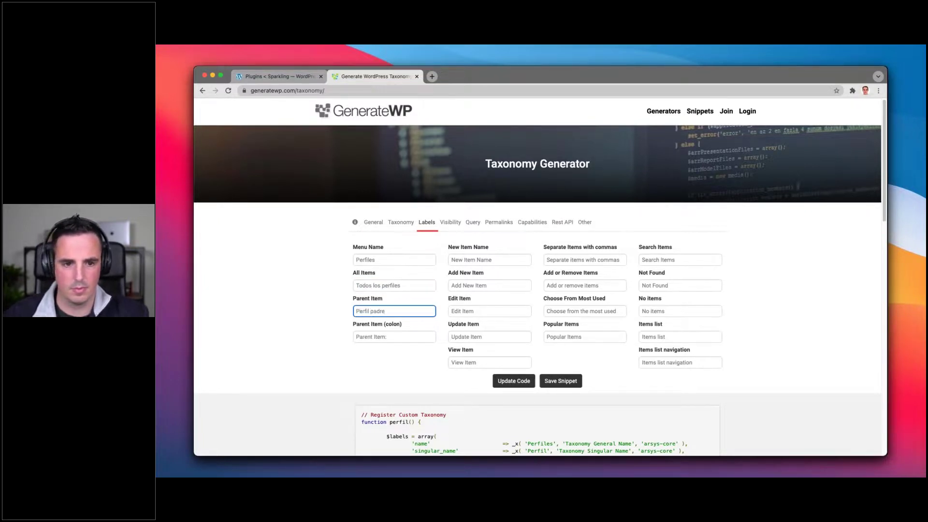
left_click(512, 381)
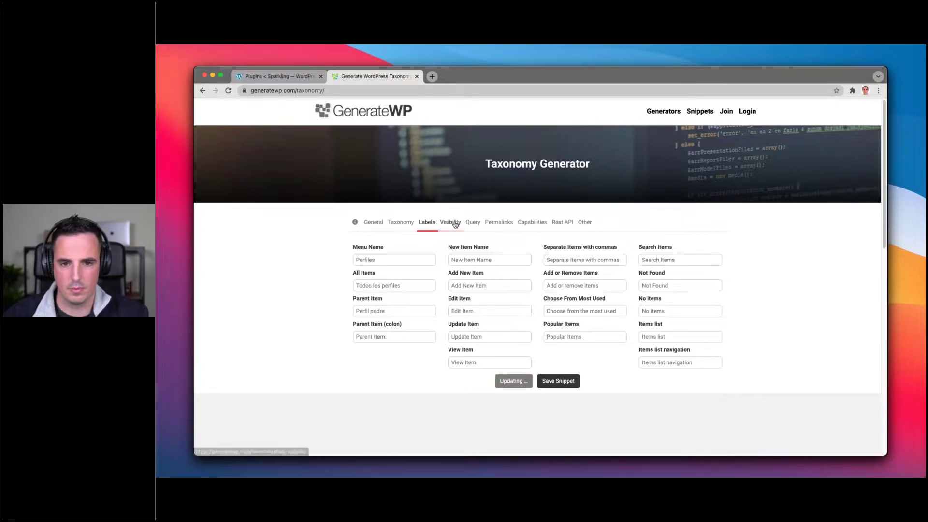
Switch to Visual Studio Code and add a Taxonomy comment with new ARSYS_TAXONOMY_PERFILES(); below the CPT instances in the ArsysCore constructor.
key("super+Tab")
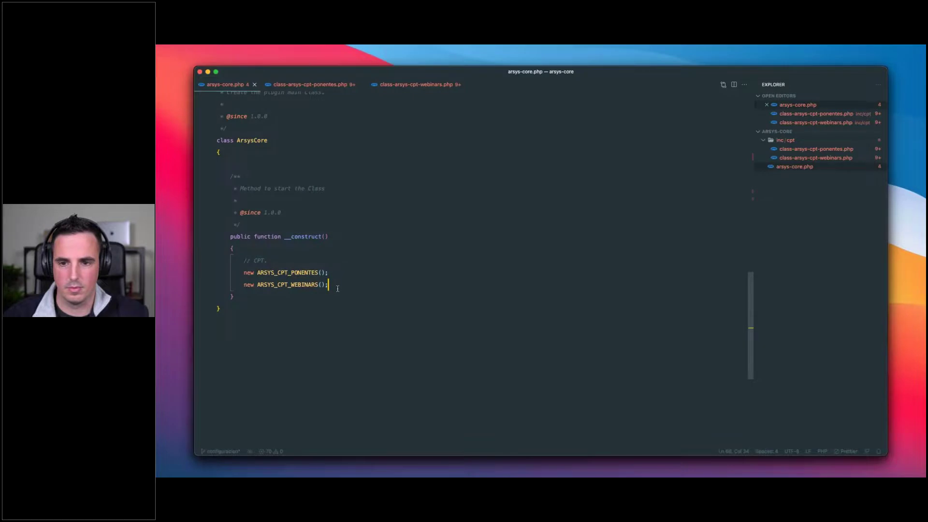
key("Return")
key("Return")
type("// ")
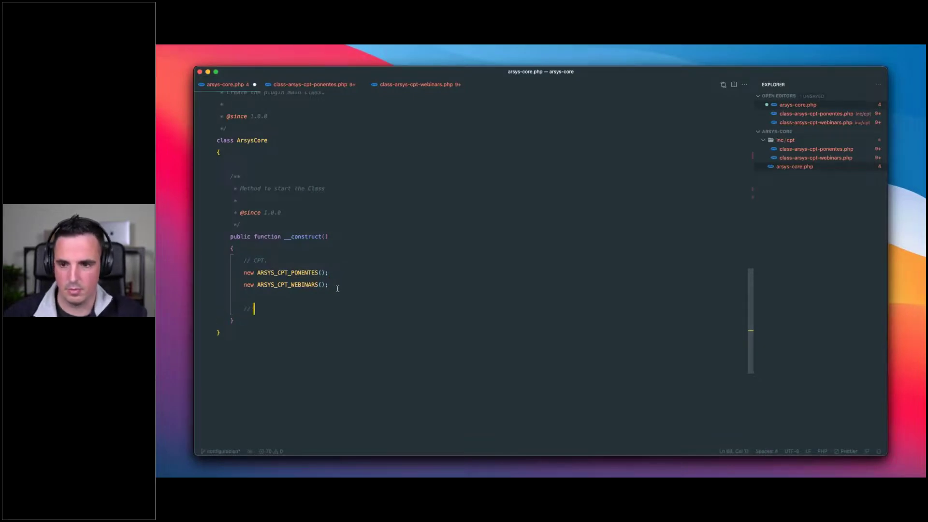
type("Taxonomy")
key("Return")
type("n")
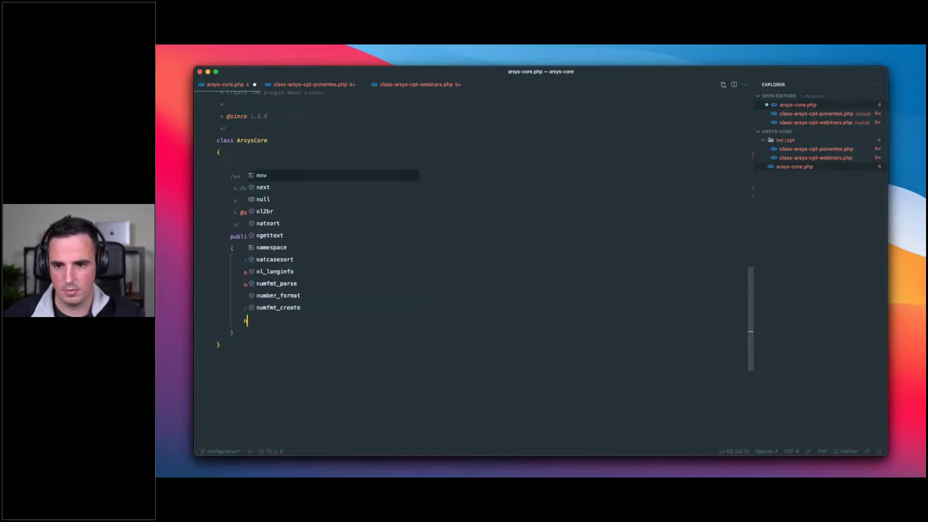
type("ew ARSYS_")
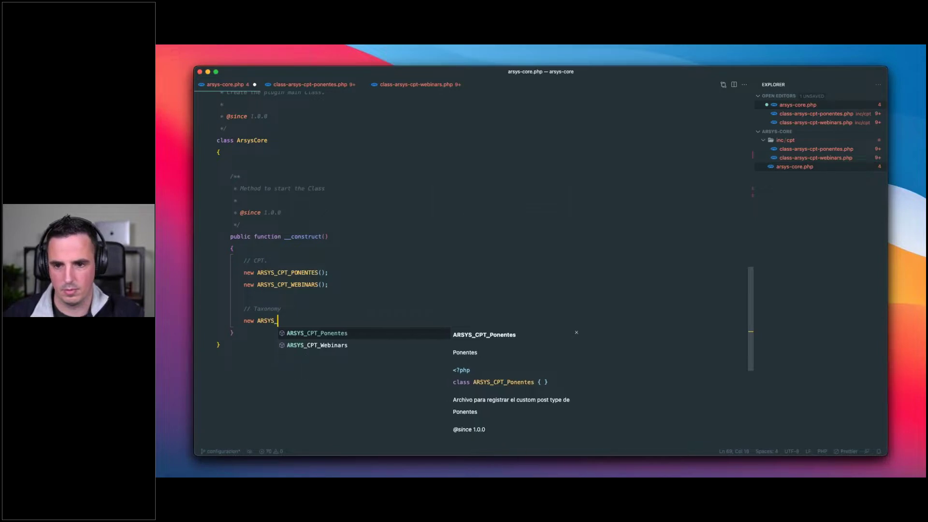
type("TAXONOM")
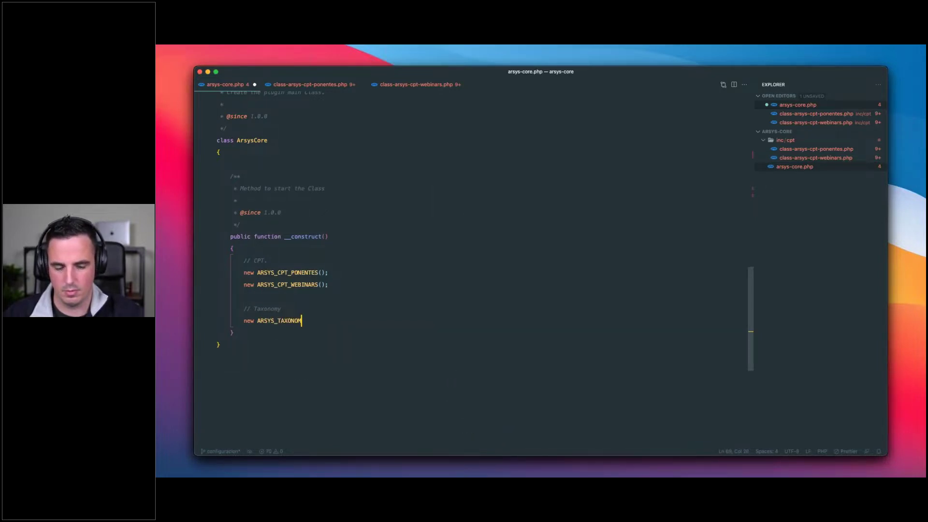
type("Y_PERFILES")
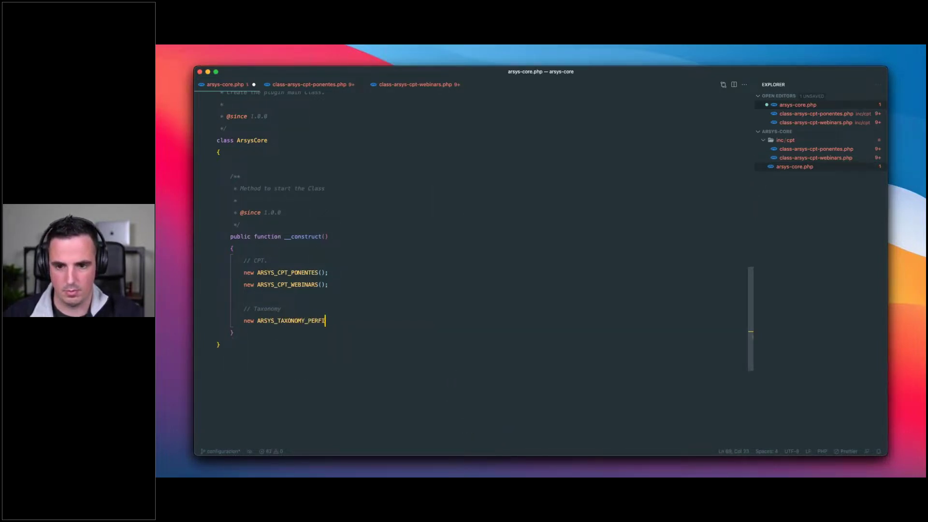
key("BackSpace")
key("BackSpace")
key("BackSpace")
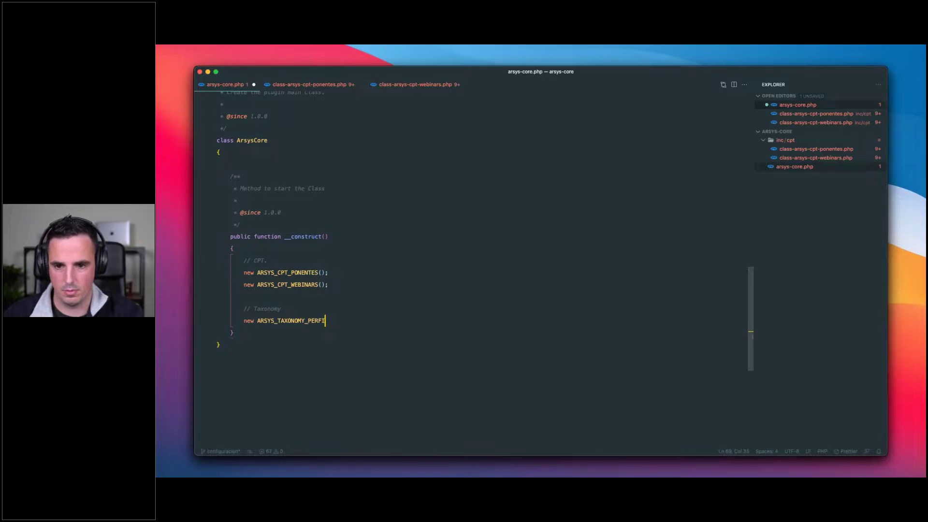
type("LES();")
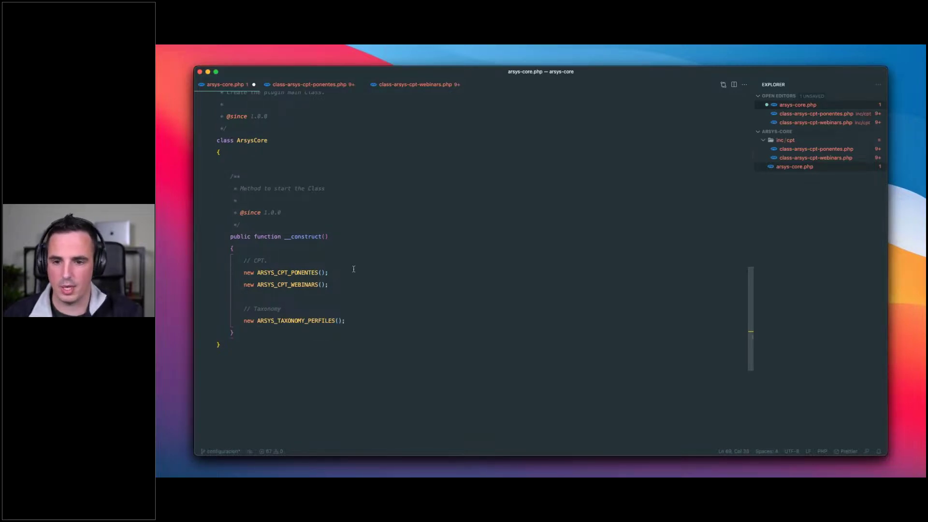
Create a folder named taxonomies inside the inc folder of the arsys-core project.
scroll(353, 269, "up", 8)
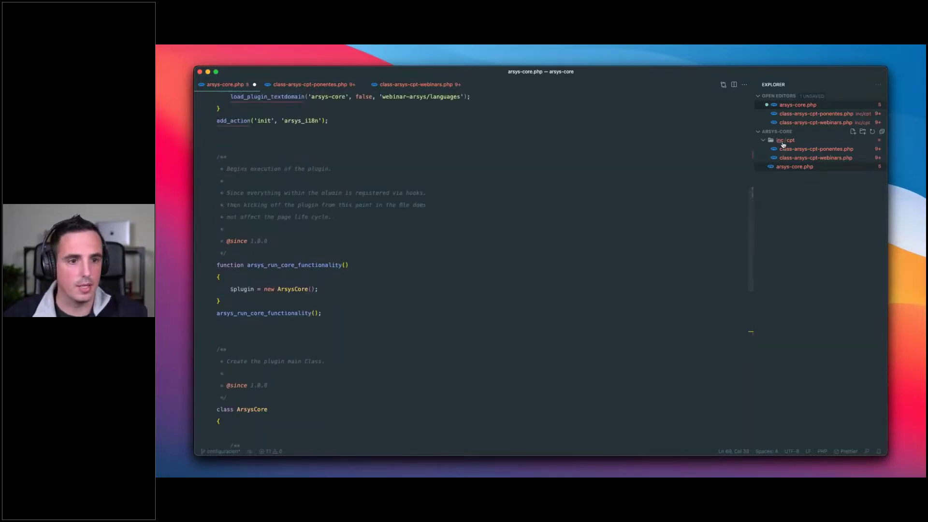
left_click(783, 142)
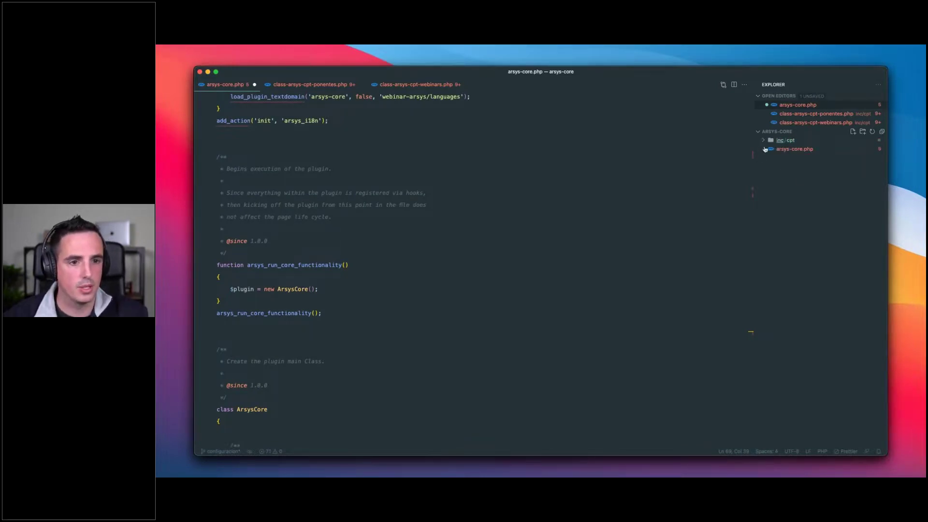
left_click(862, 132)
type("taxonomies")
key("Return")
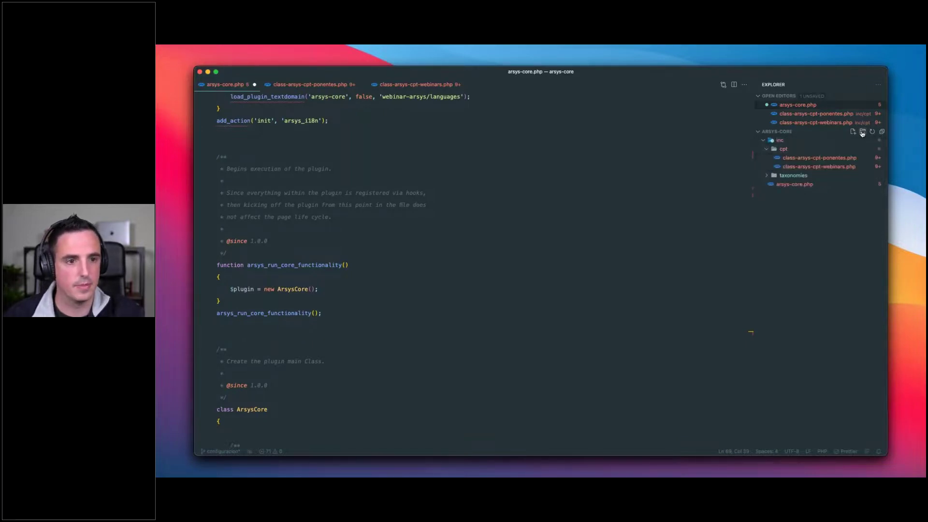
Duplicate the webinars require_once line in arsys-core.php and place the copy under a new Taxonomies comment.
scroll(477, 184, "up", 8)
left_click(489, 185)
key("shift+alt+Up")
key("Return")
key("Return")
type("//")
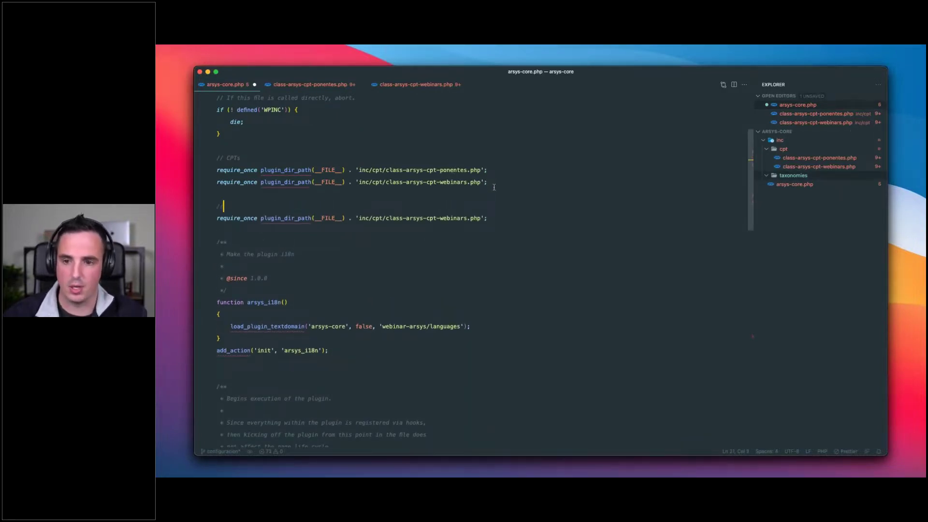
type(" Taxonomies")
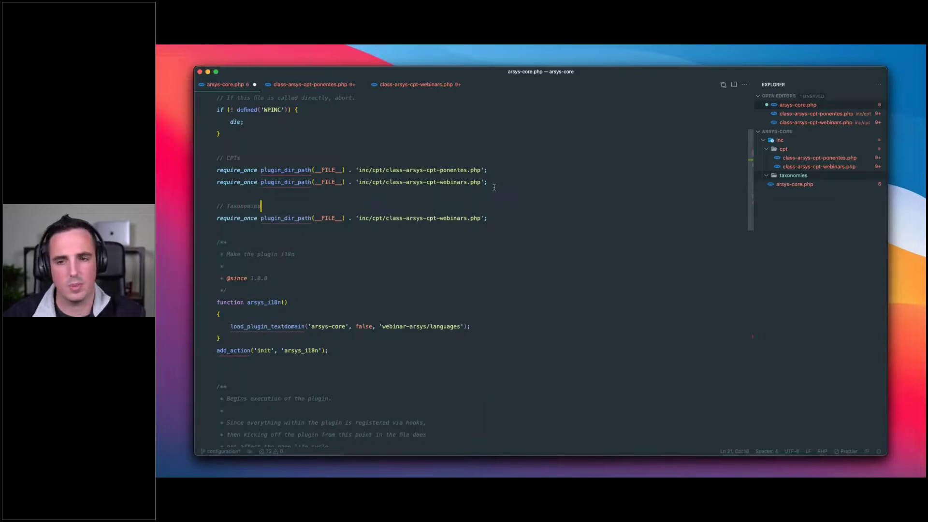
Change the duplicated require_once path to inc/taxonomies/class-arsys-taxonomies-perfiles.php and save arsys-core.php.
double_click(378, 218)
type("taxonomies")
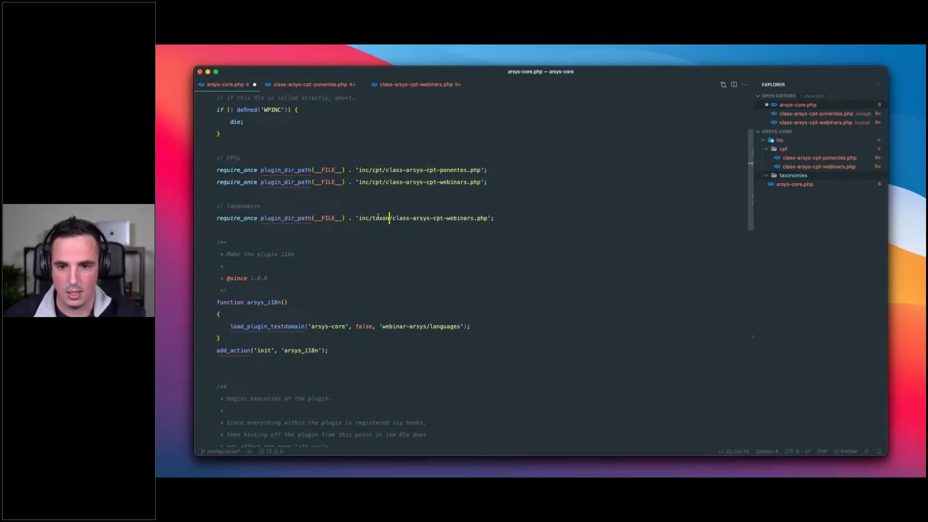
left_click_drag(451, 218, 490, 218)
type("taxonomies-")
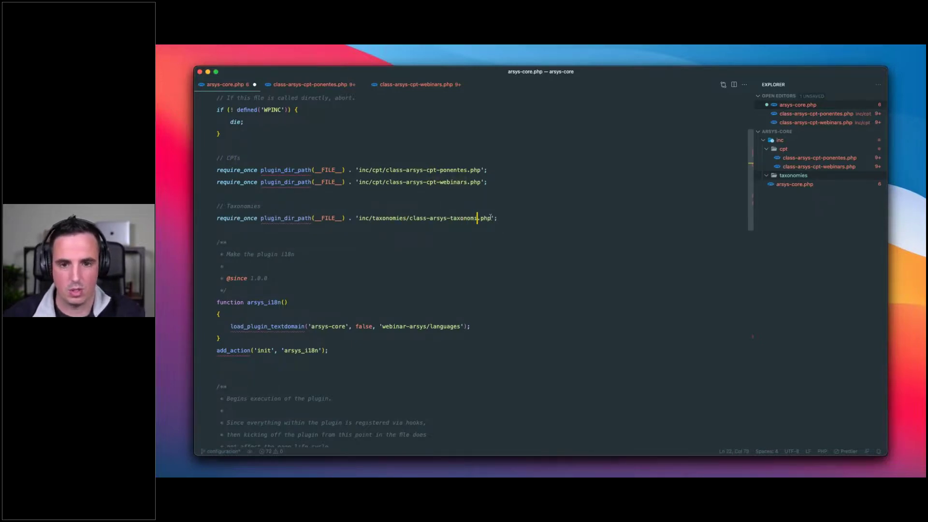
type("perfiles")
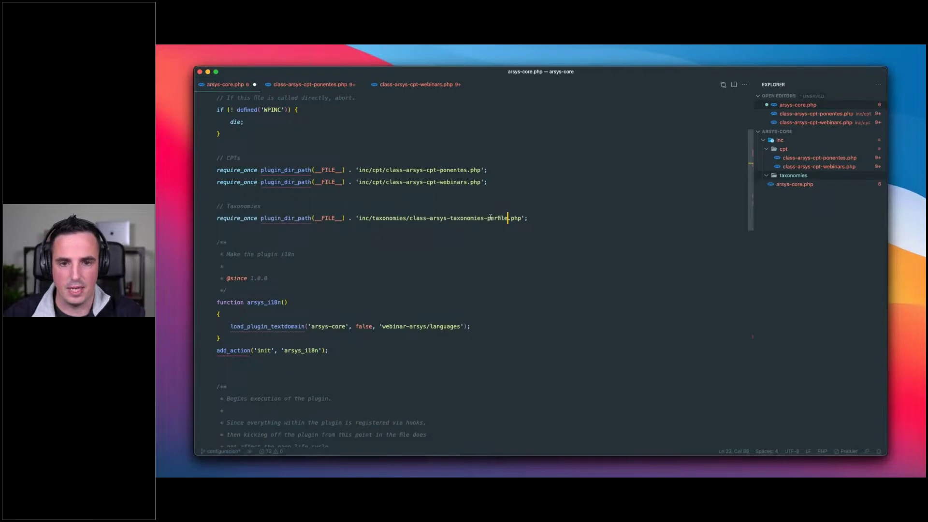
left_click(534, 218)
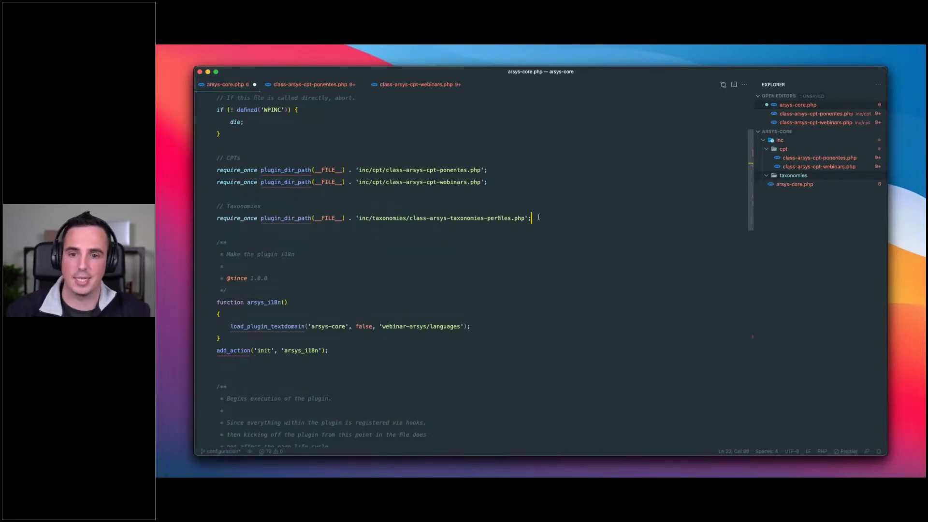
key("super+s")
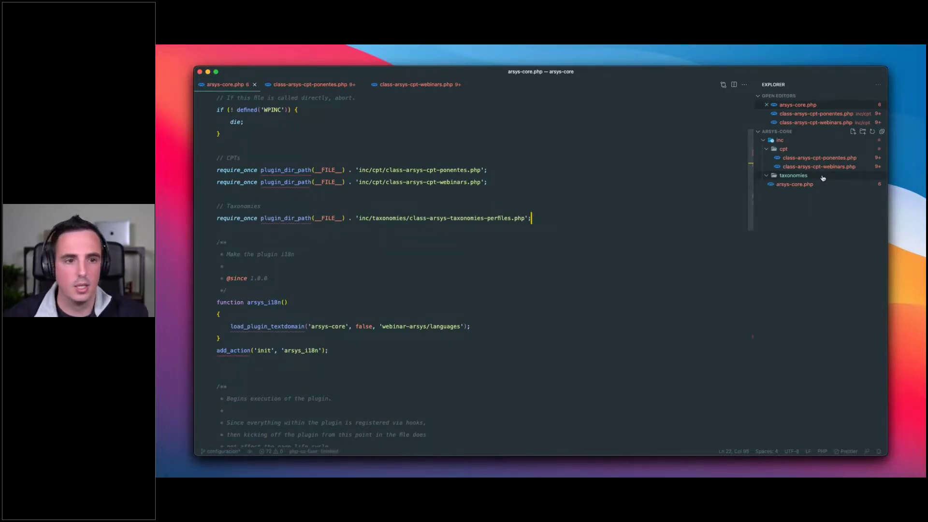
Create a file named class-arsys-taxonomies-perfiles.php in the taxonomies folder.
left_click(853, 132)
type("class-arsys-taxonom")
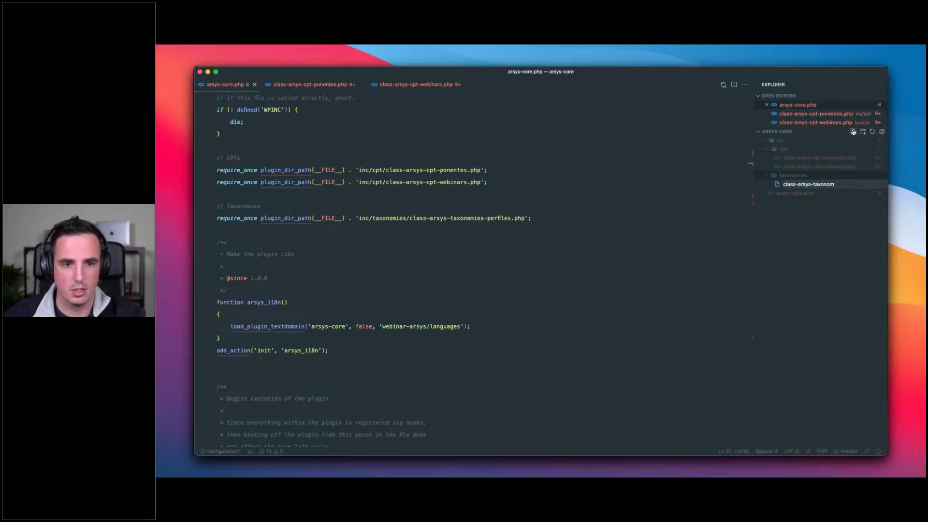
type("ies-perfiles.php")
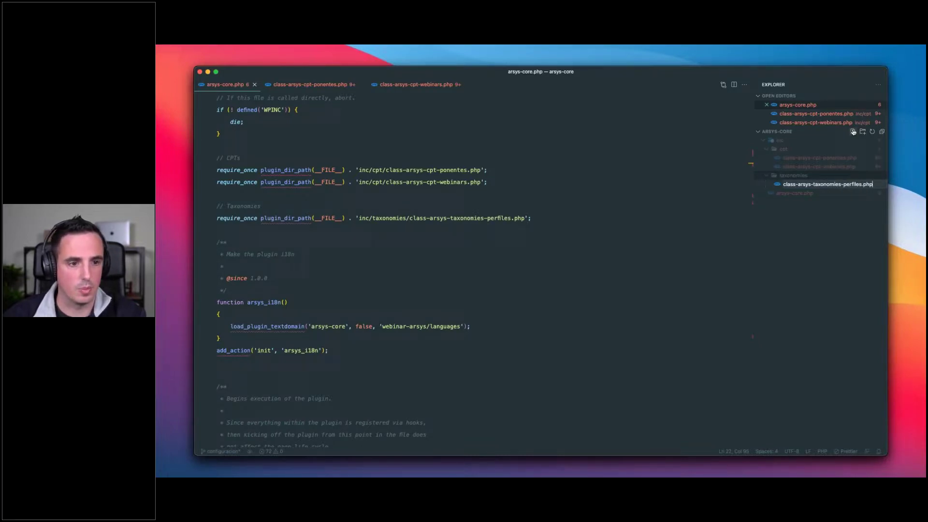
key("Return")
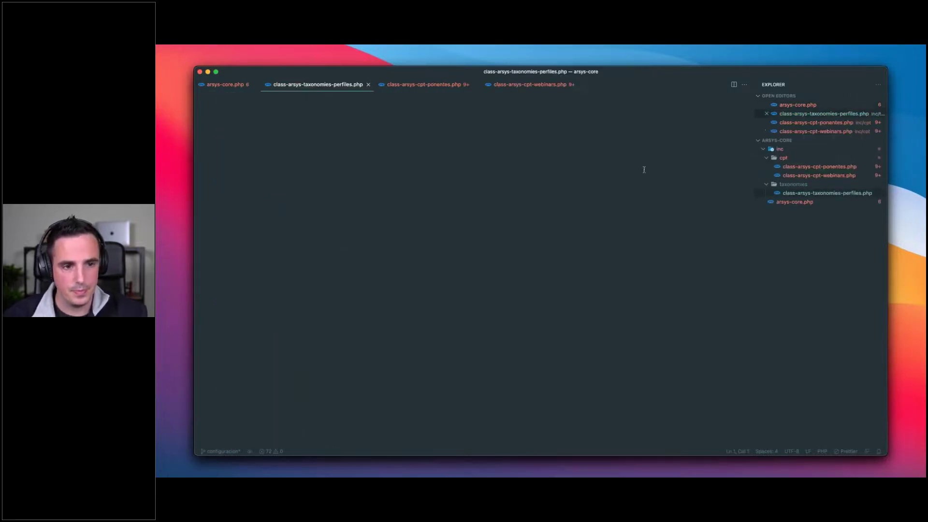
Copy the entire code of class-arsys-cpt-ponentes.php into the empty class-arsys-taxonomies-perfiles.php file.
key("super+Tab")
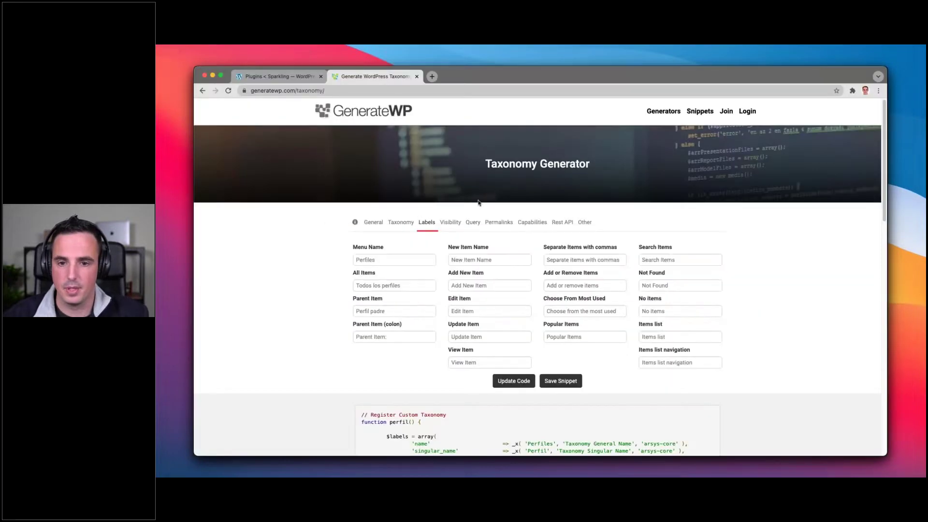
scroll(426, 257, "down", 5)
key("super+Tab")
left_click(409, 85)
scroll(317, 201, "up", 10)
key("super+a")
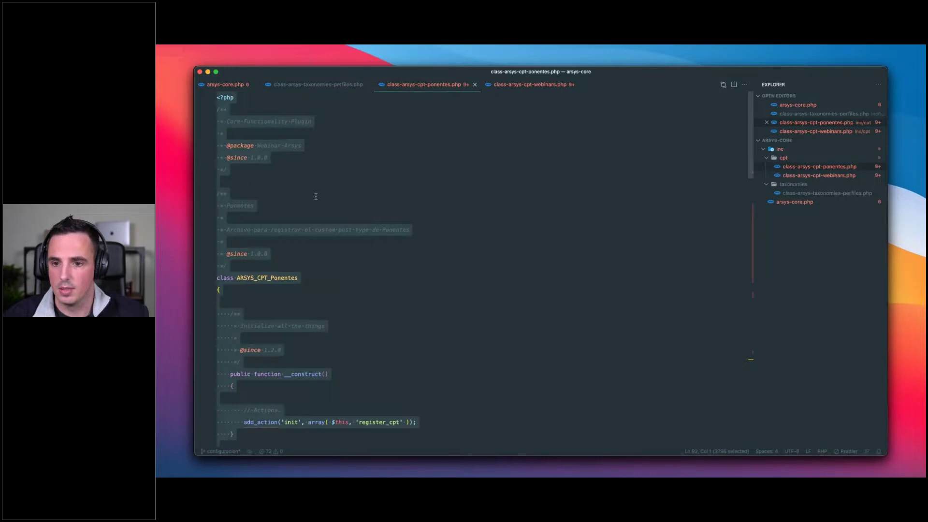
left_click(315, 196)
scroll(300, 341, "down", 2)
key("super+a")
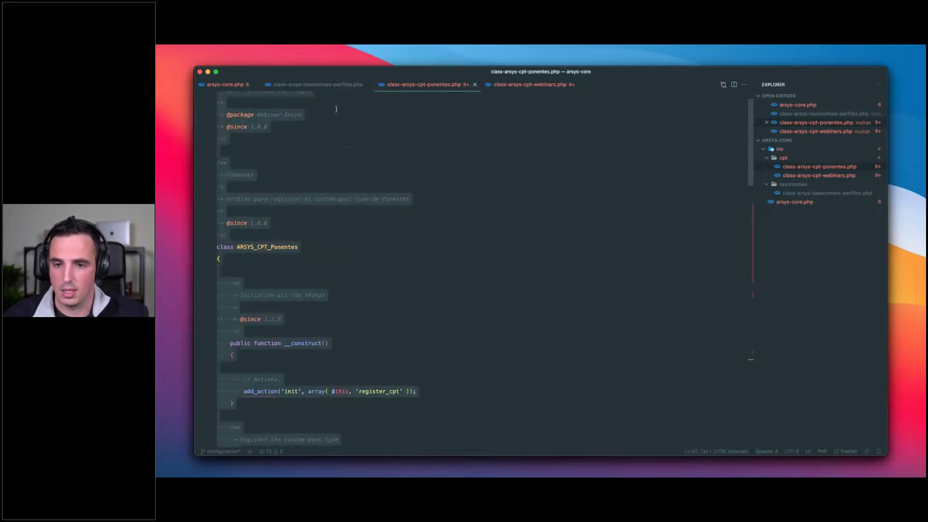
left_click(318, 85)
key("super+v")
scroll(299, 193, "up", 10)
scroll(290, 207, "down", 5)
scroll(280, 224, "up", 4)
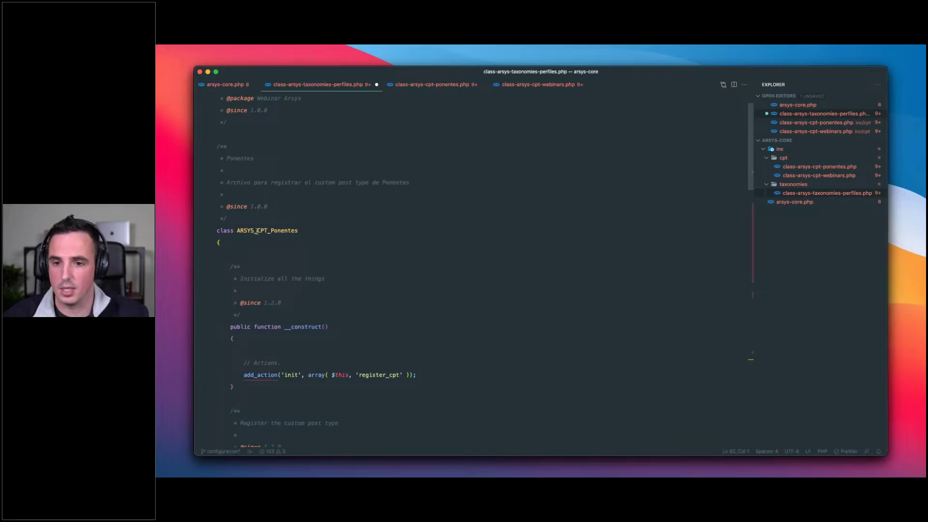
Rename the class in class-arsys-taxonomies-perfiles.php to ARSYS_TAXONOMIES_Perfiles and save the file.
double_click(256, 231)
type("ARSYS_TAXO")
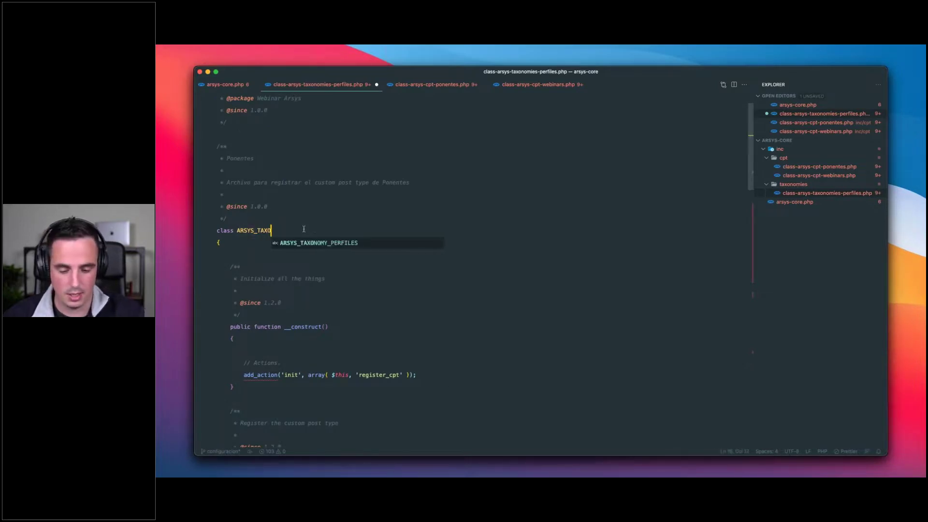
type("NOMIES_ér")
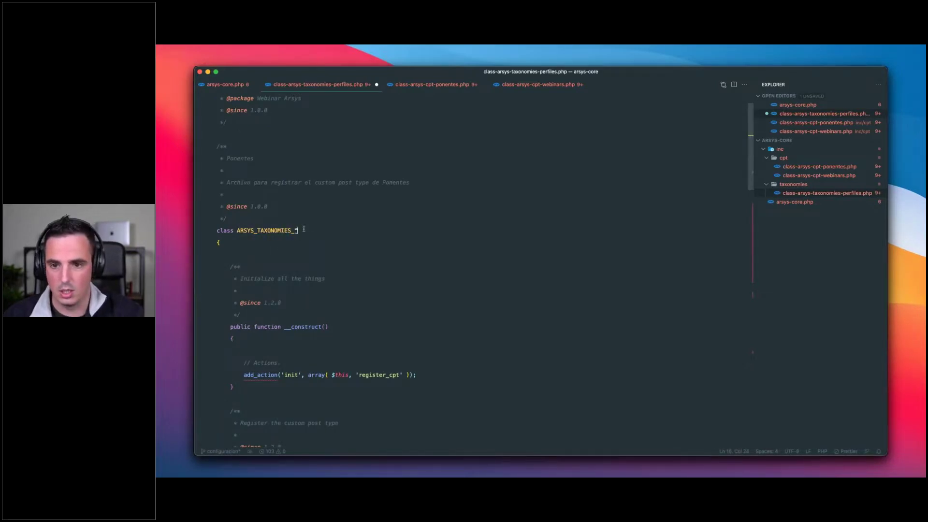
key("BackSpace")
key("BackSpace")
type("Perfiles")
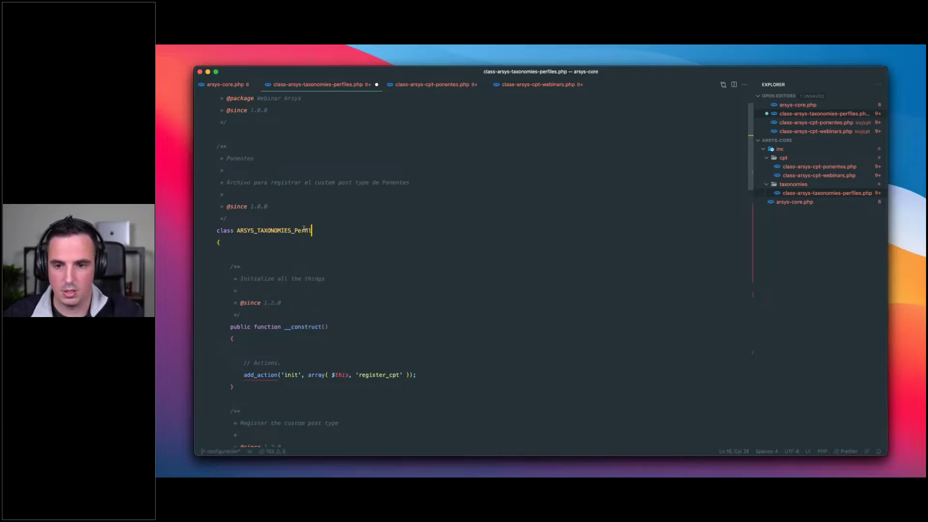
key("cmd+s")
key("ctrl+Tab")
scroll(317, 267, "down", 5)
scroll(316, 267, "down", 8)
left_click_drag(356, 315, 247, 315)
left_click(529, 86)
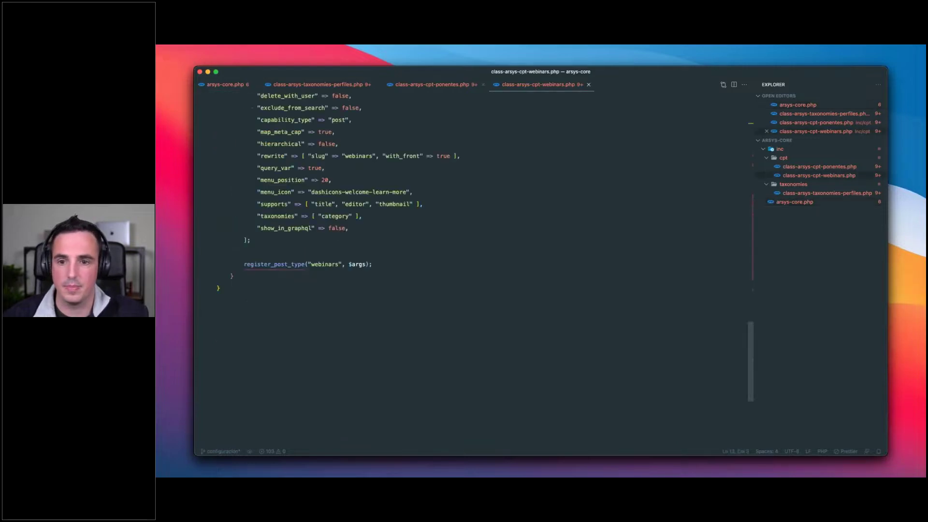
Delete the whole register_cpt function from class-arsys-taxonomies-perfiles.php, leaving its doc comment in place.
left_click(330, 85)
scroll(325, 195, "down", 5)
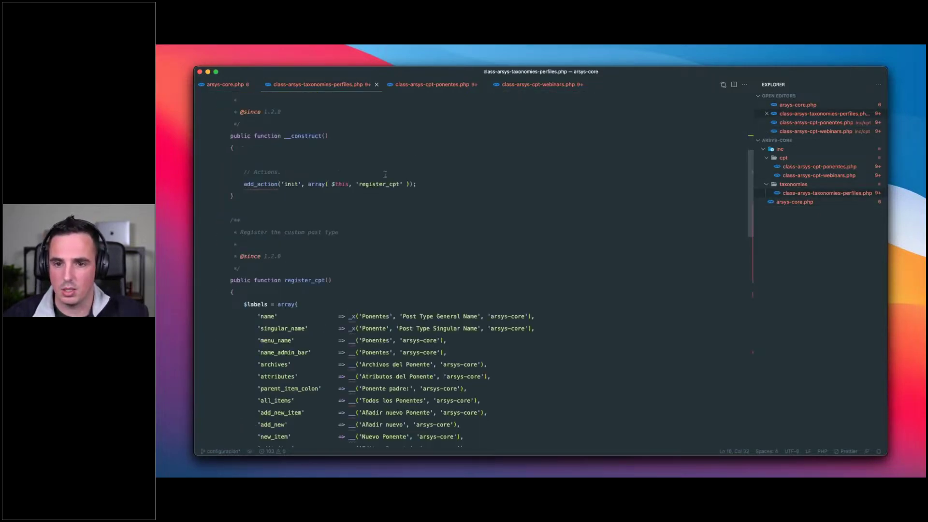
scroll(338, 208, "down", 7)
scroll(290, 164, "up", 1)
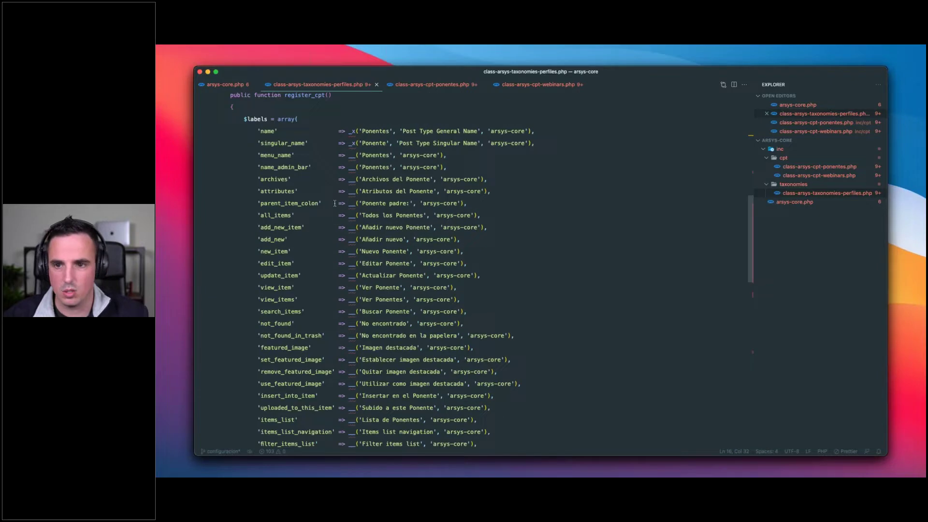
left_click_drag(230, 102, 322, 102)
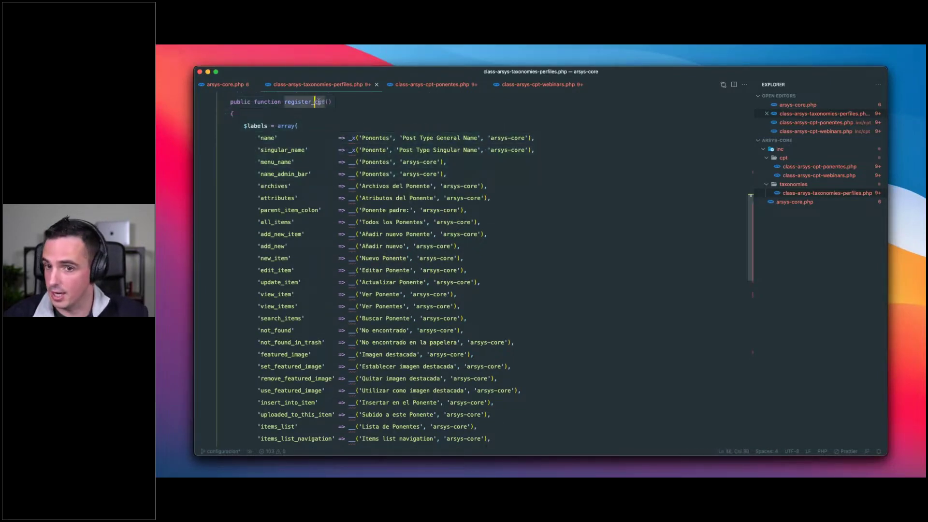
left_click(233, 114)
left_click_drag(232, 102, 392, 347)
key("BackSpace")
scroll(395, 283, "up", 3)
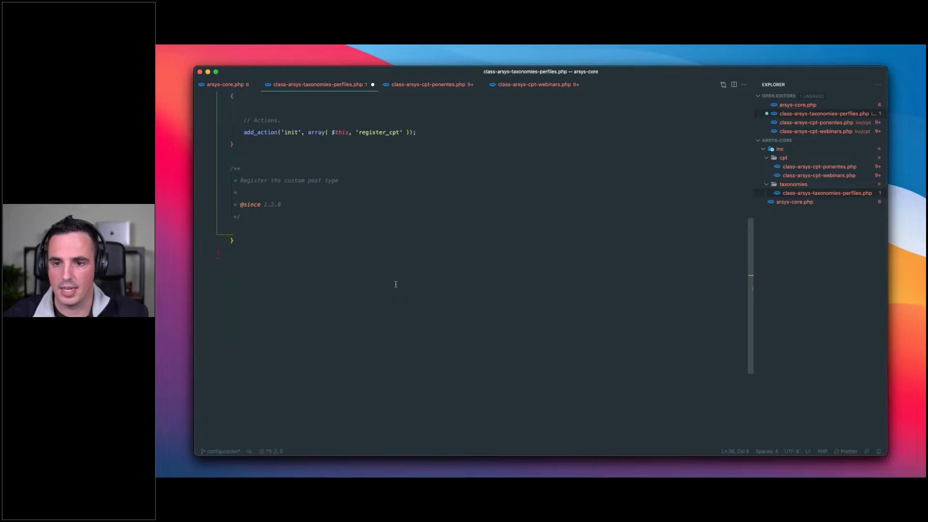
Copy the generated taxonomy code from GenerateWP and paste it into the class below the registration doc comment.
key("super+Tab")
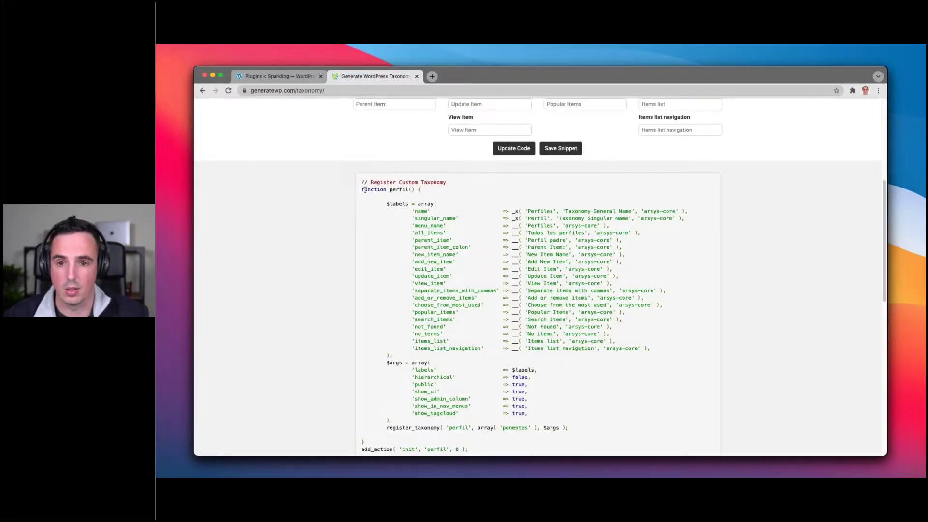
left_click(379, 187)
key("super+a")
key("super+c")
key("super+Tab")
key("super+v")
Indent the pasted perfil function and its add_action line one level to match the class body.
scroll(309, 254, "up", 10)
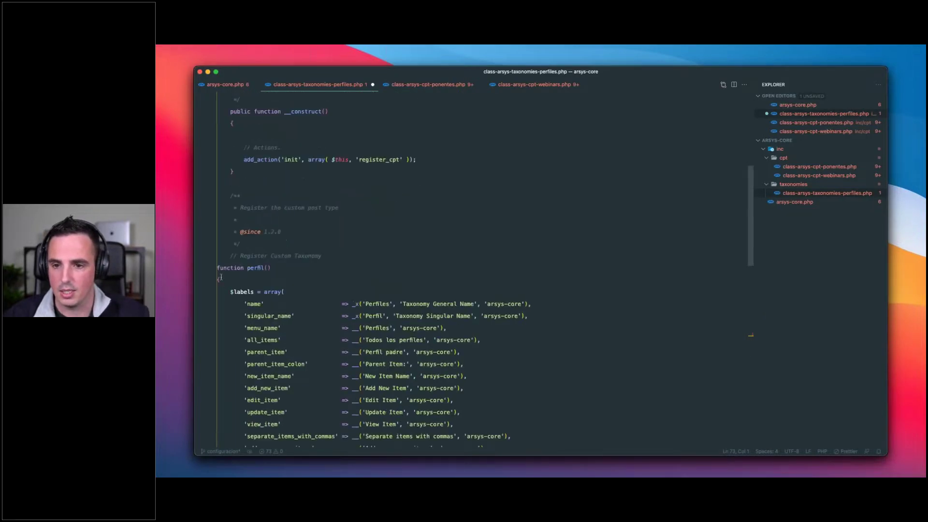
left_click(218, 268, "shift")
key("Tab")
key("Tab")
key("shift+Tab")
left_click(266, 289)
Review the perfil taxonomy's labels, arguments and register_taxonomy call, and save the file.
scroll(249, 218, "down", 3)
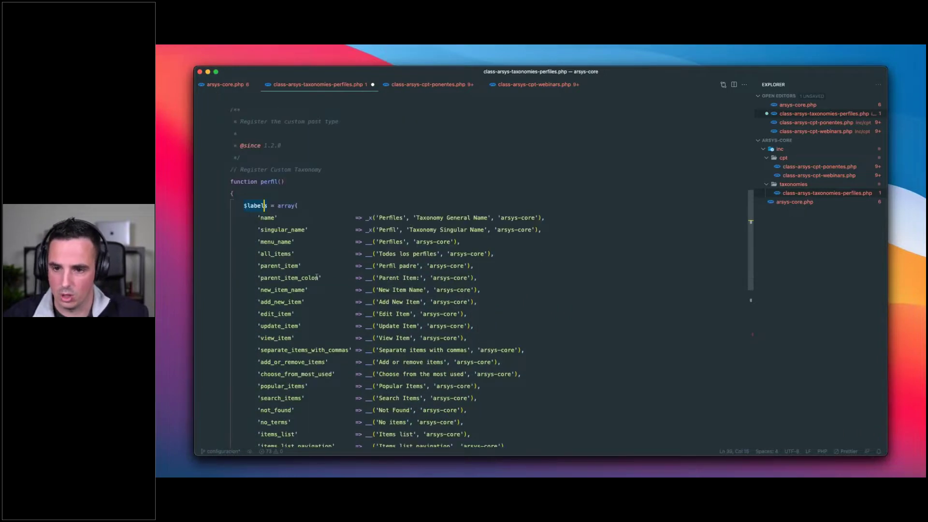
scroll(316, 277, "down", 7)
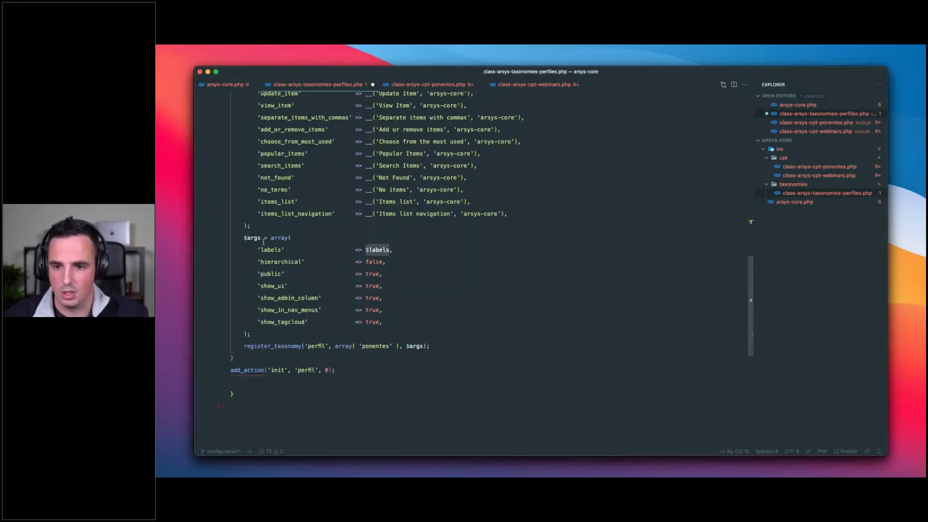
scroll(263, 242, "up", 8)
scroll(278, 286, "down", 5)
scroll(276, 286, "down", 7)
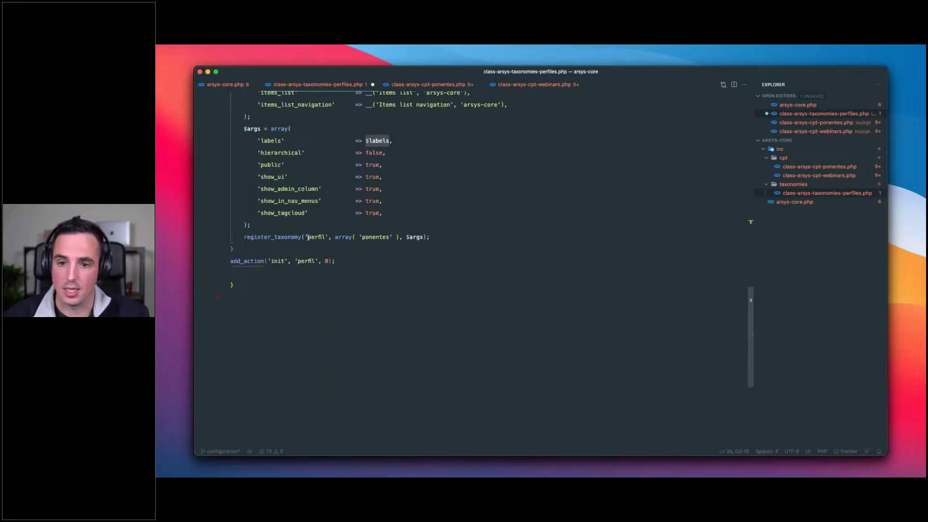
left_click_drag(308, 237, 321, 236)
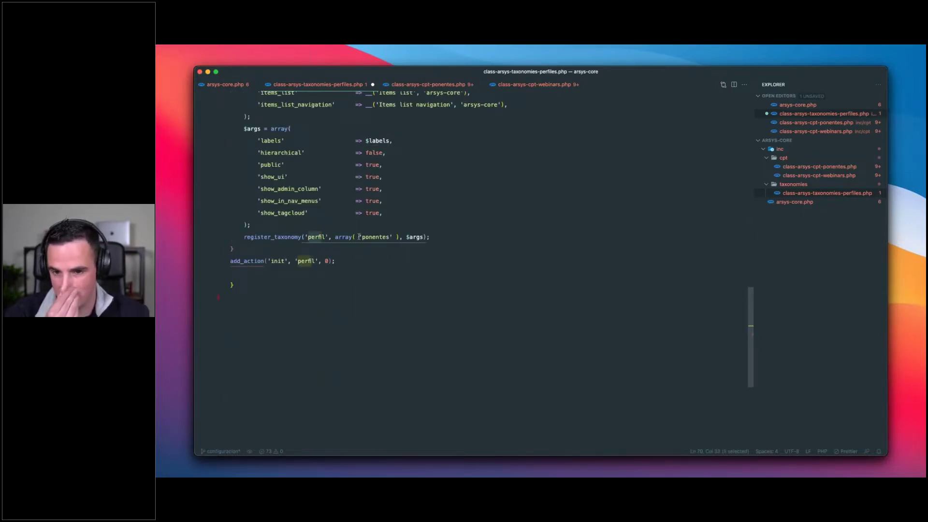
left_click_drag(363, 237, 390, 237)
left_click(363, 246)
key("super+s")
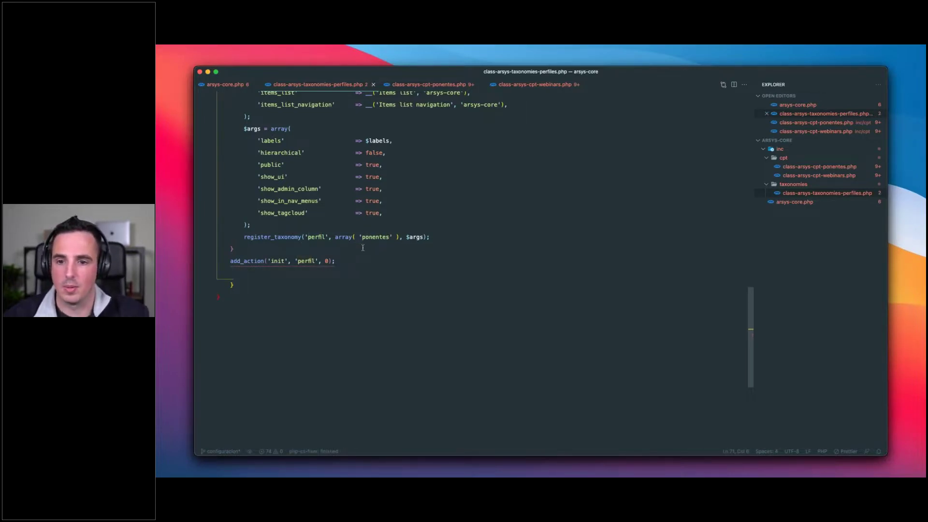
Remove the surplus closing brace below the add_action line at the end of class-arsys-taxonomies-perfiles.php.
key("super+Tab")
scroll(424, 293, "down", 5)
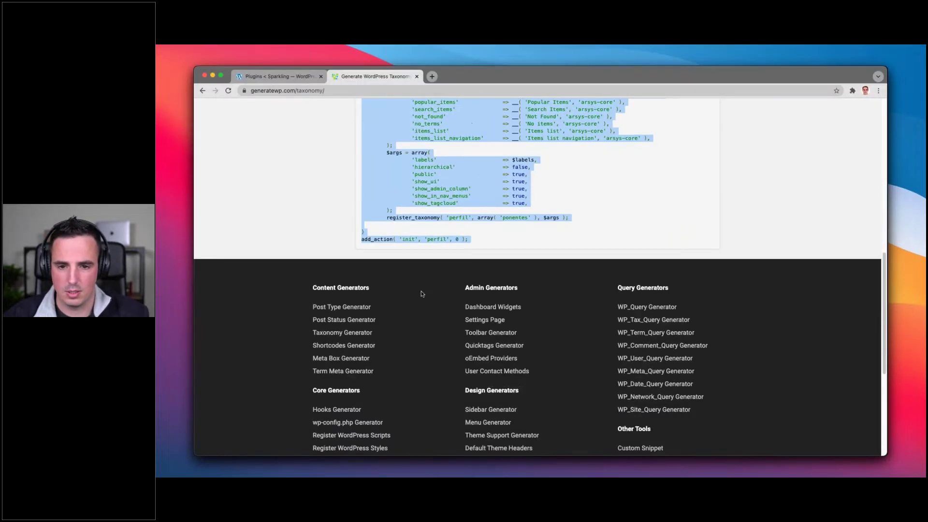
key("super+Tab")
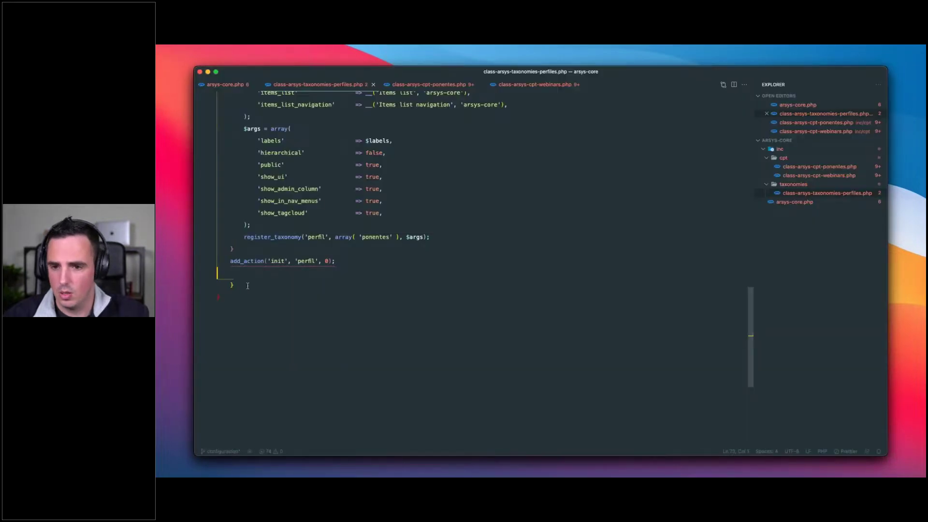
left_click(339, 261)
scroll(275, 268, "up", 10)
scroll(275, 269, "up", 4)
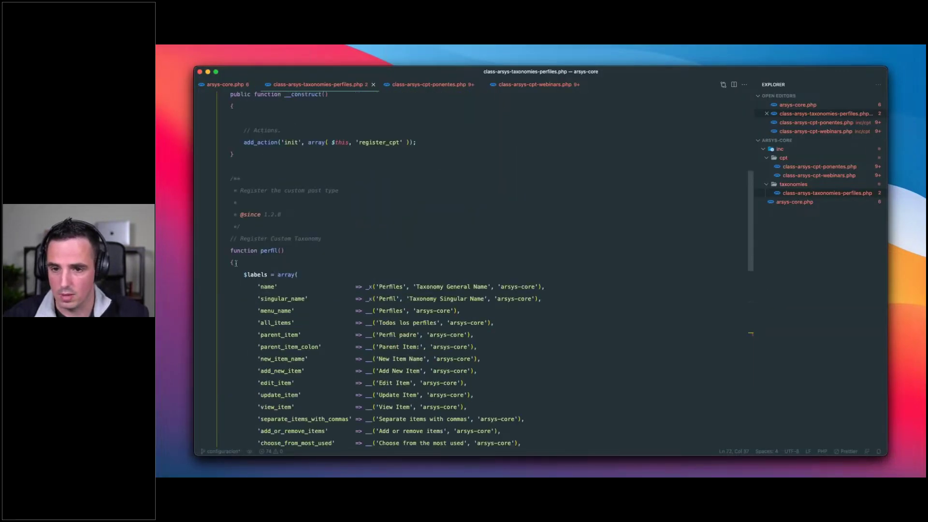
scroll(243, 273, "down", 10)
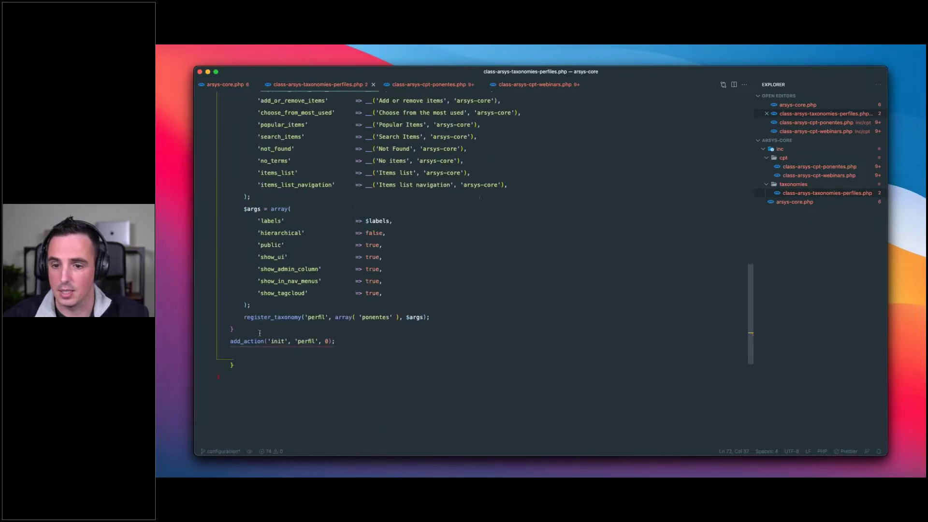
left_click_drag(235, 365, 345, 342)
key("BackSpace")
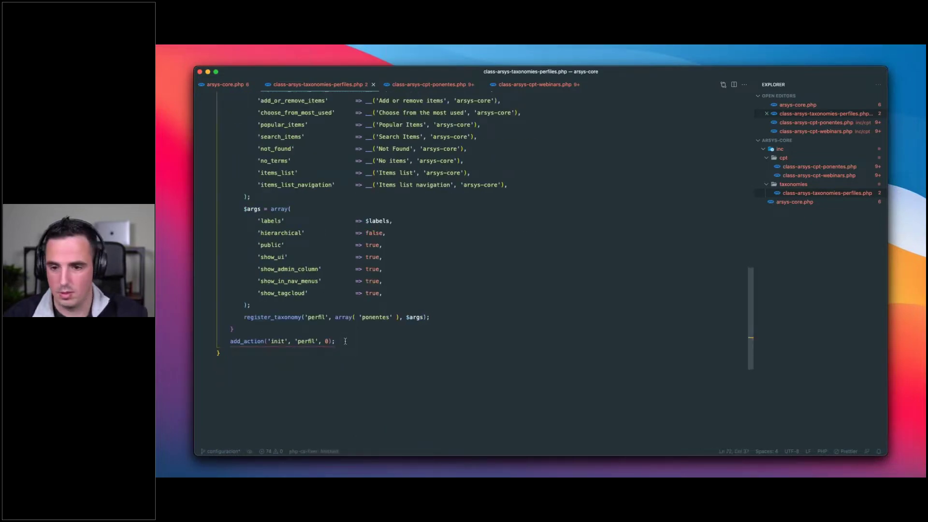
Switch to the browser and reload the WordPress Plugins page to test the plugin.
left_click(225, 85)
key("super+Tab")
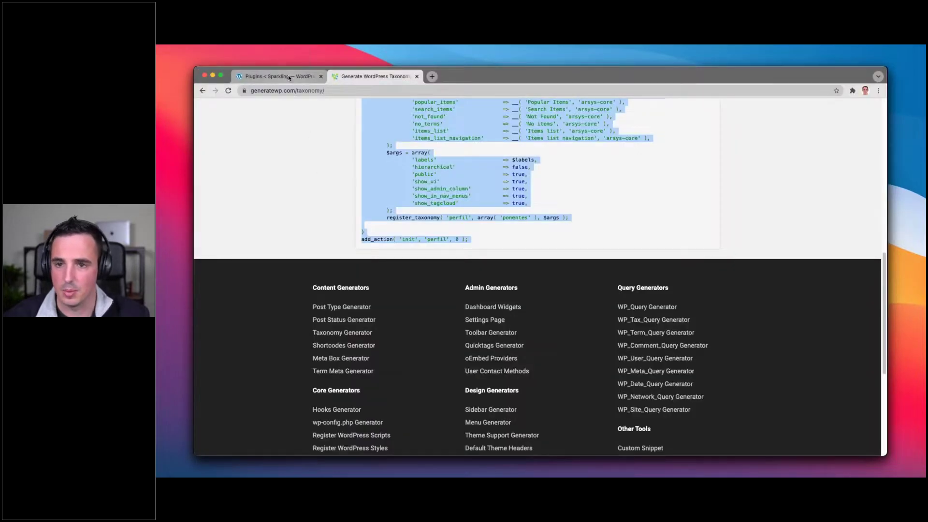
left_click(288, 75)
left_click(228, 91)
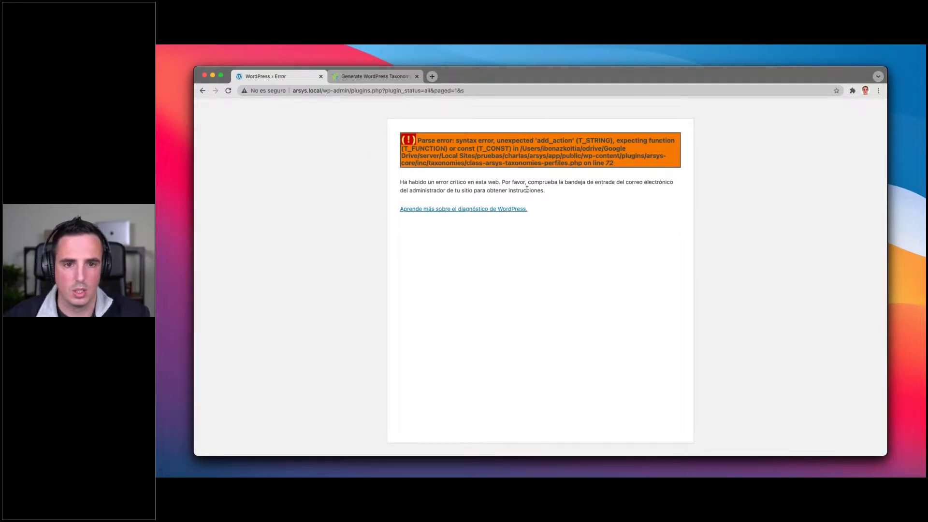
Examine the structure of class-arsys-cpt-webinars.php as a reference for the parse error reported in the taxonomy file.
key("super+Tab")
left_click(503, 87)
left_click(367, 212)
left_click(254, 279)
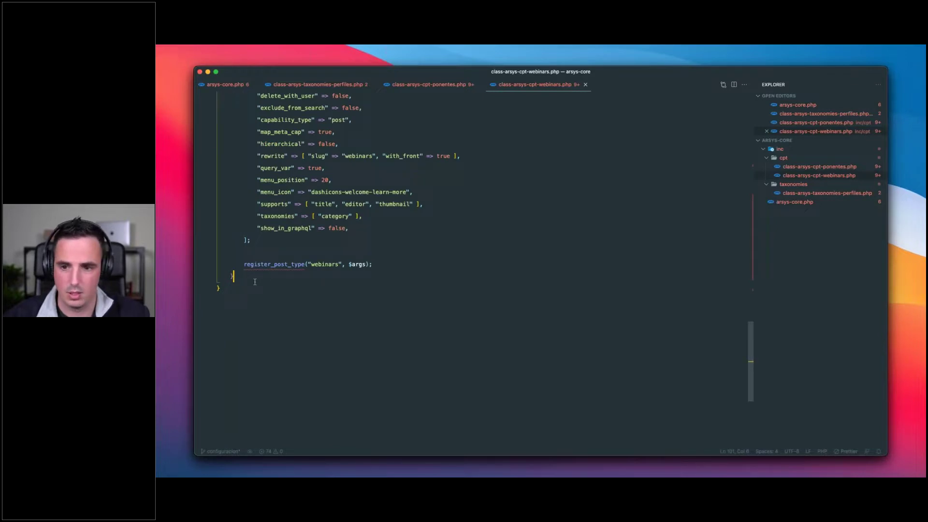
left_click(349, 198)
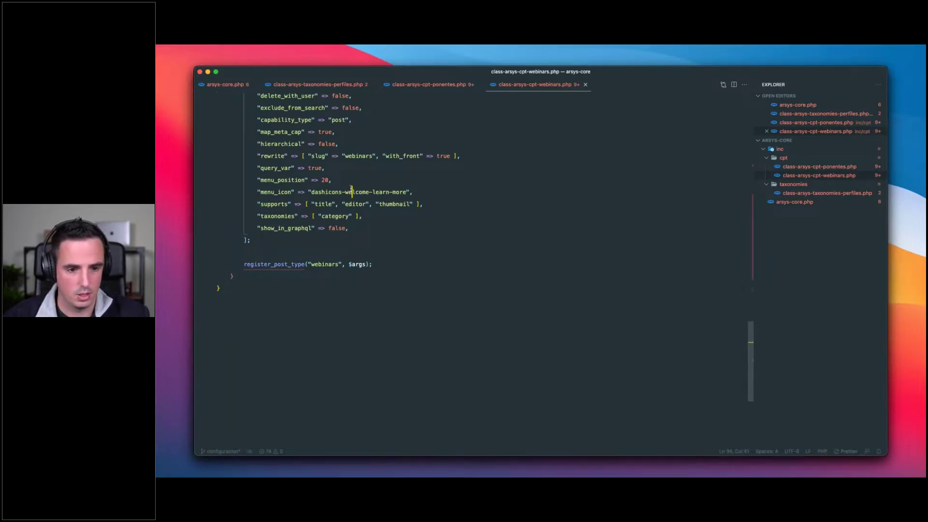
scroll(349, 194, "up", 5)
scroll(334, 128, "up", 9)
scroll(300, 150, "up", 5)
scroll(305, 185, "down", 13)
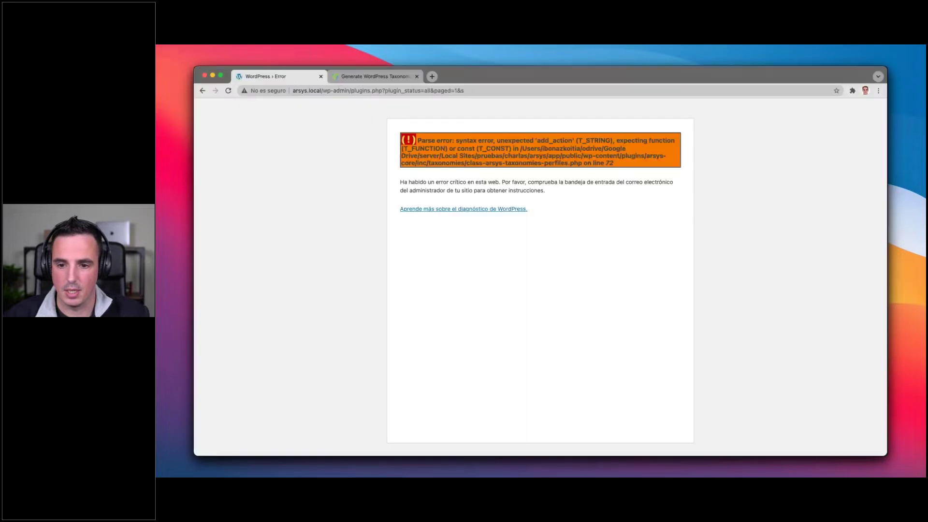
key("super+Tab")
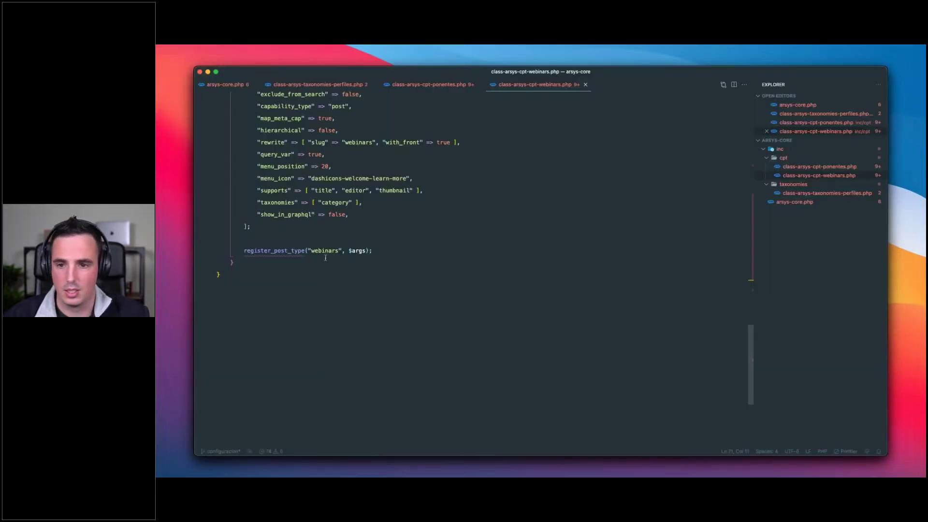
scroll(349, 252, "up", 5)
Remove the add_action('init', 'perfil', 0) line from class-arsys-taxonomies-perfiles.php and reload the WordPress Plugins page.
left_click(341, 86)
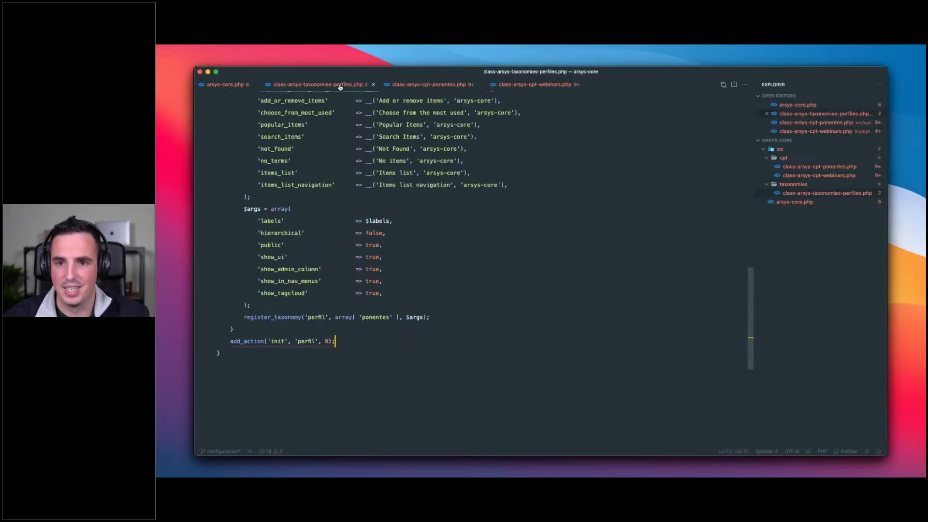
key("shift+Home")
key("super+x")
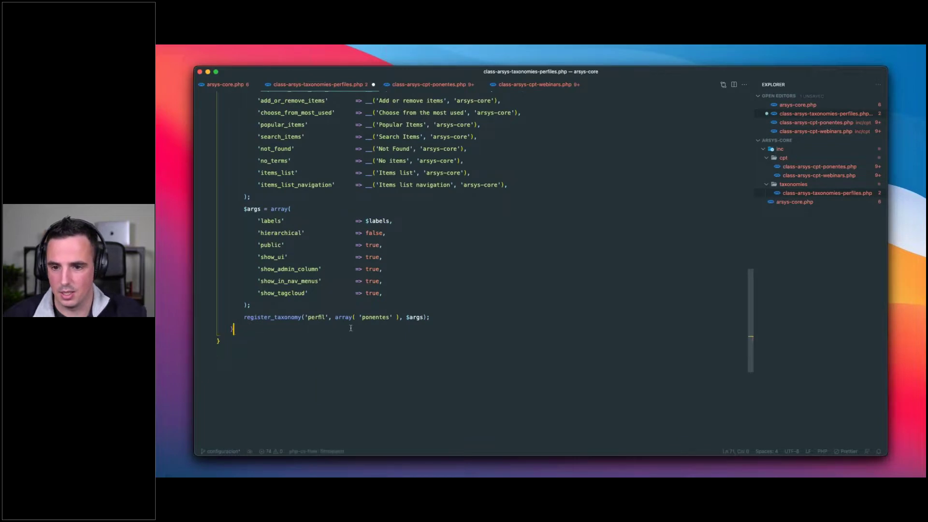
key("super+Tab")
key("super+r")
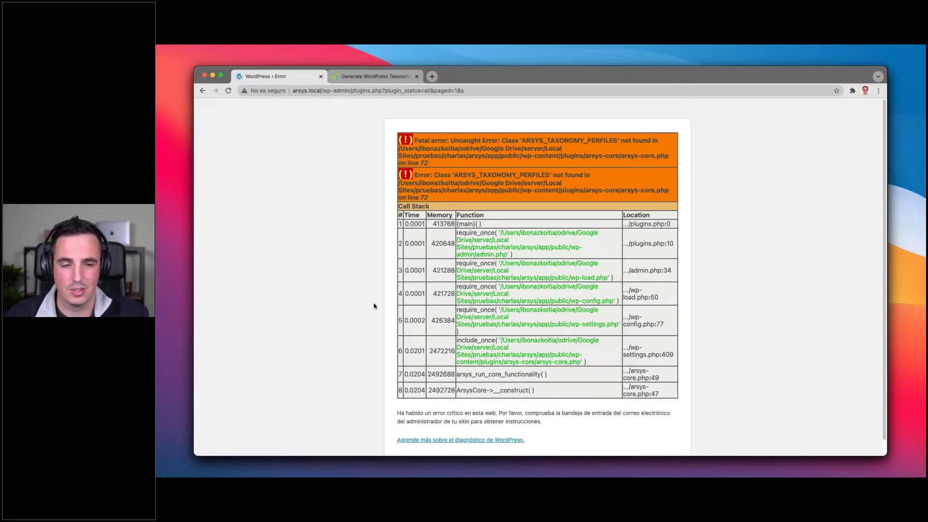
Check the taxonomy class name used in arsys-core.php and rename the class in class-arsys-taxonomies-perfiles.php to ARSYS_TAXONOMY_Perfiles.
key("super+Tab")
scroll(355, 297, "up", 10)
scroll(355, 297, "up", 10)
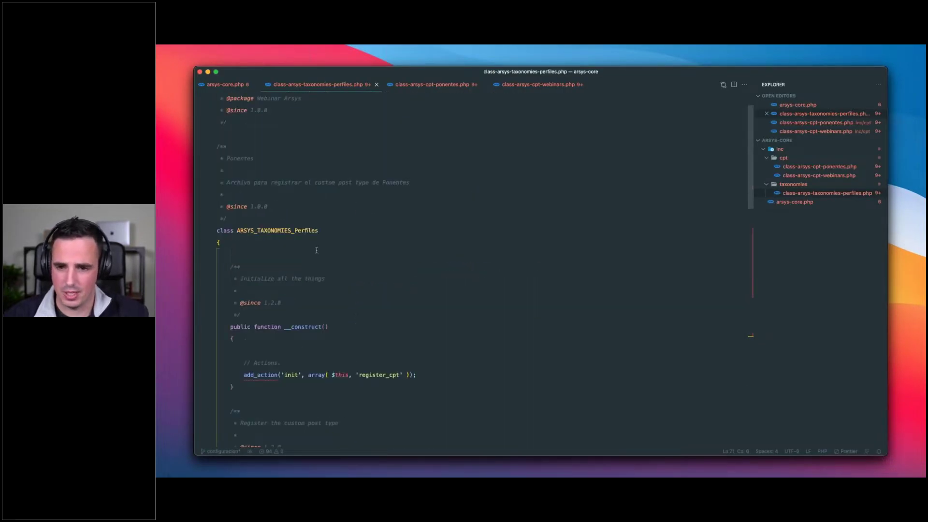
key("ctrl+Tab")
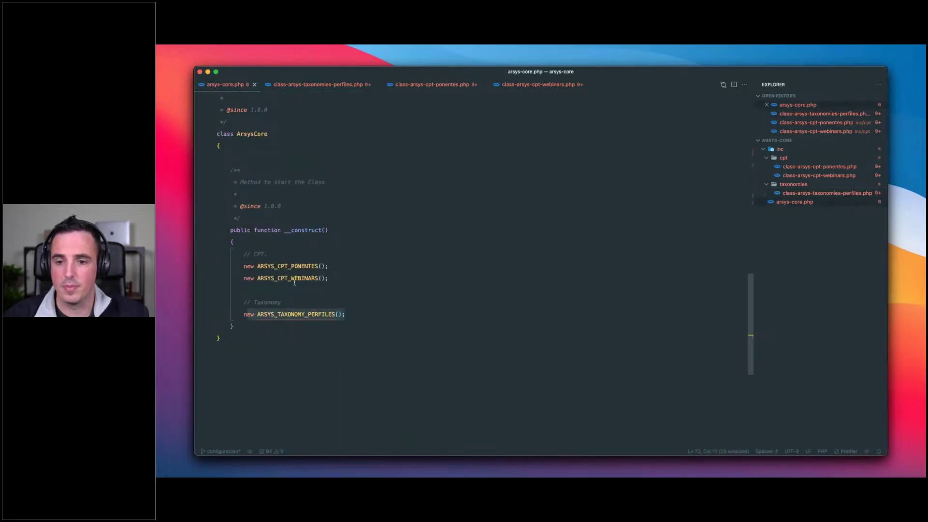
left_click(330, 87)
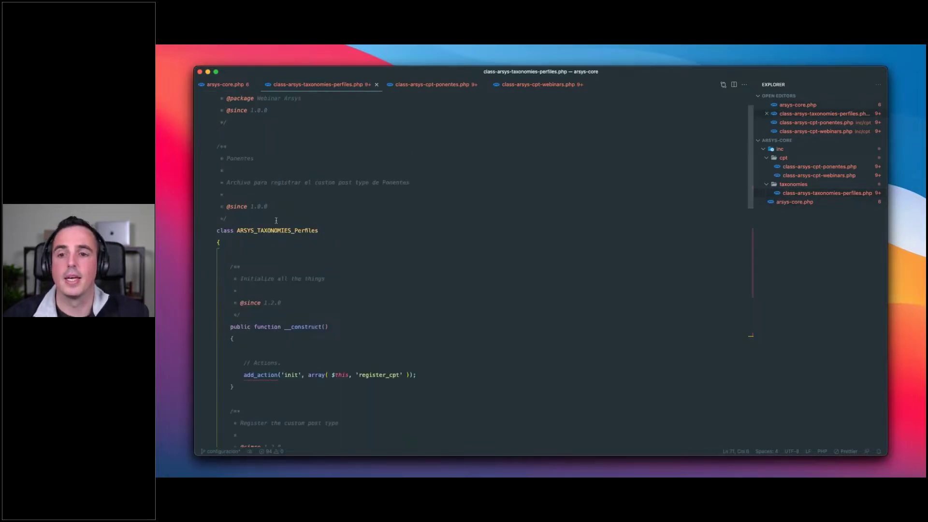
left_click(289, 231)
key("BackSpace")
key("BackSpace")
key("BackSpace")
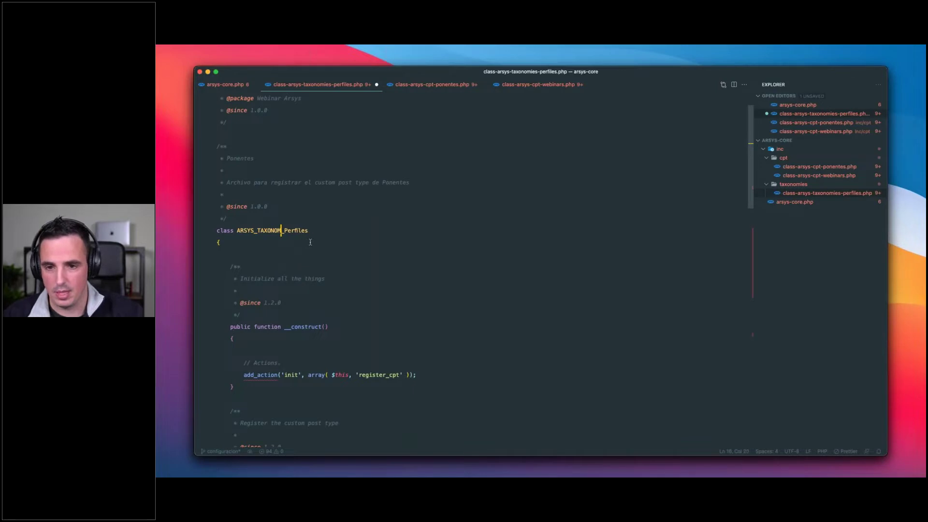
type("Y")
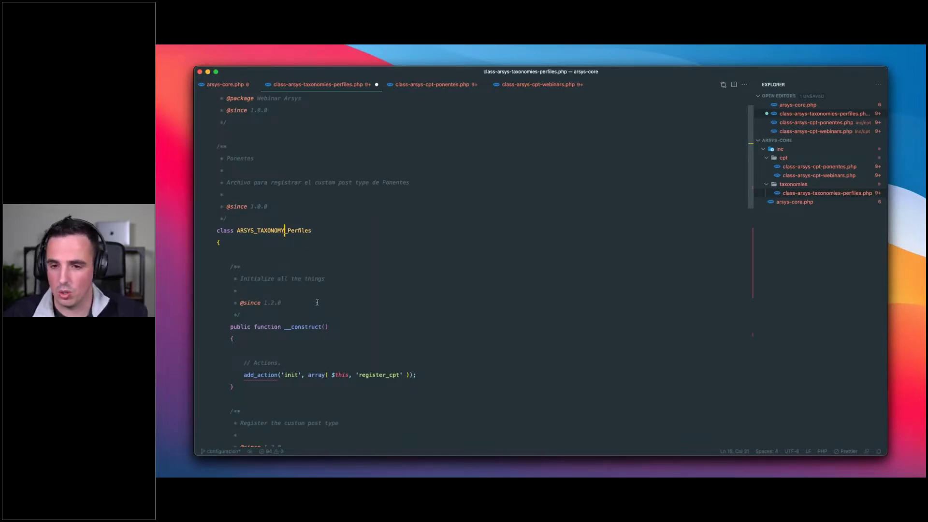
Save class-arsys-taxonomies-perfiles.php and reload the WordPress Plugins page in the browser.
scroll(247, 208, "down", 6)
left_click_drag(230, 198, 433, 372)
key("super+s")
key("super+Tab")
key("super+r")
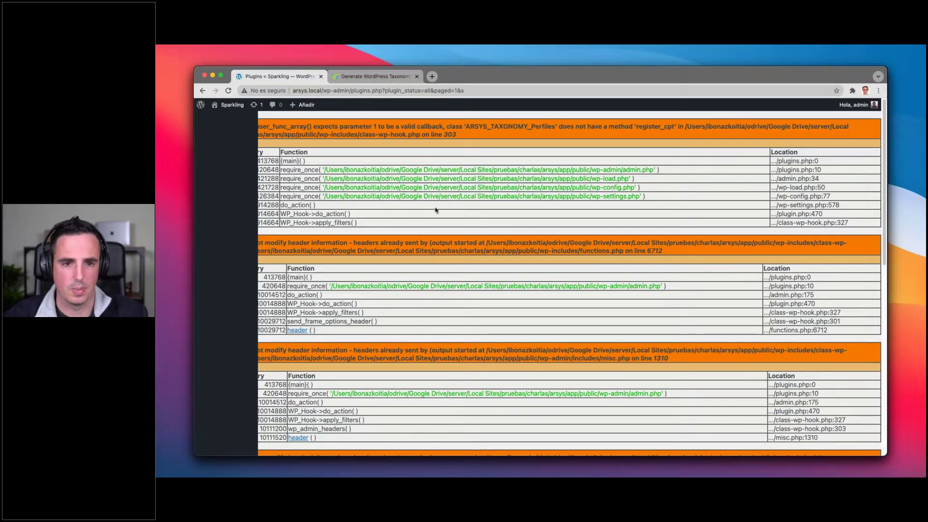
Comment out the new ARSYS_TAXONOMY_PERFILES() line in the ArsysCore constructor of arsys-core.php and reload the WordPress Plugins page.
scroll(454, 206, "down", 10)
scroll(426, 209, "up", 10)
scroll(419, 210, "down", 10)
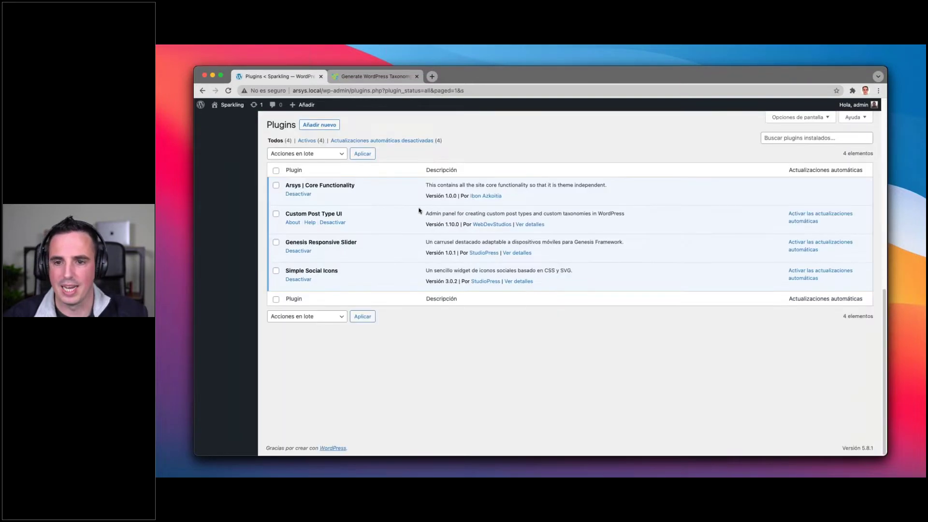
left_click(387, 76)
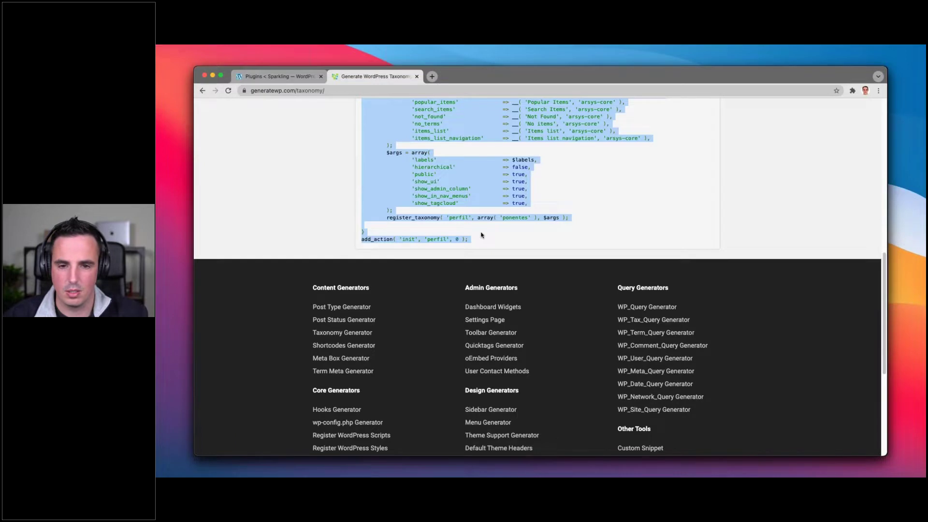
scroll(481, 235, "up", 10)
key("super+Tab")
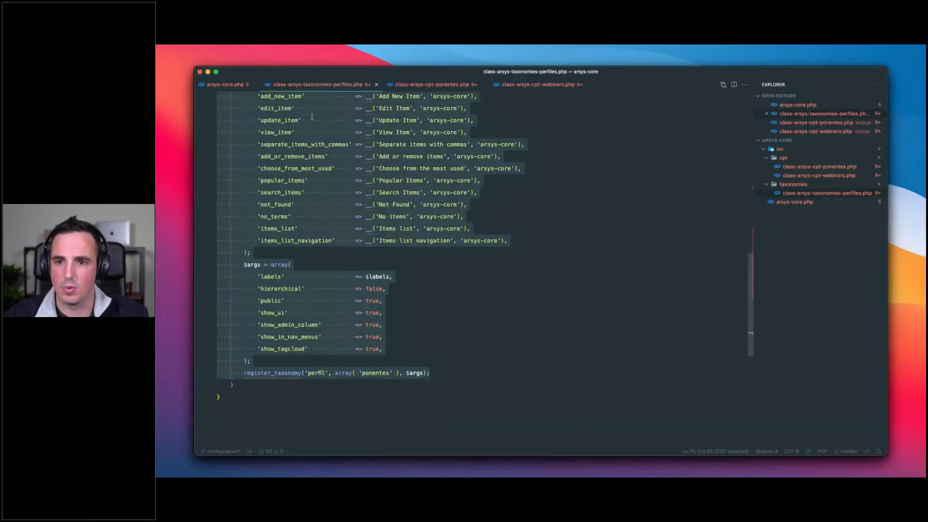
left_click(227, 84)
left_click(379, 314)
key("super+slash")
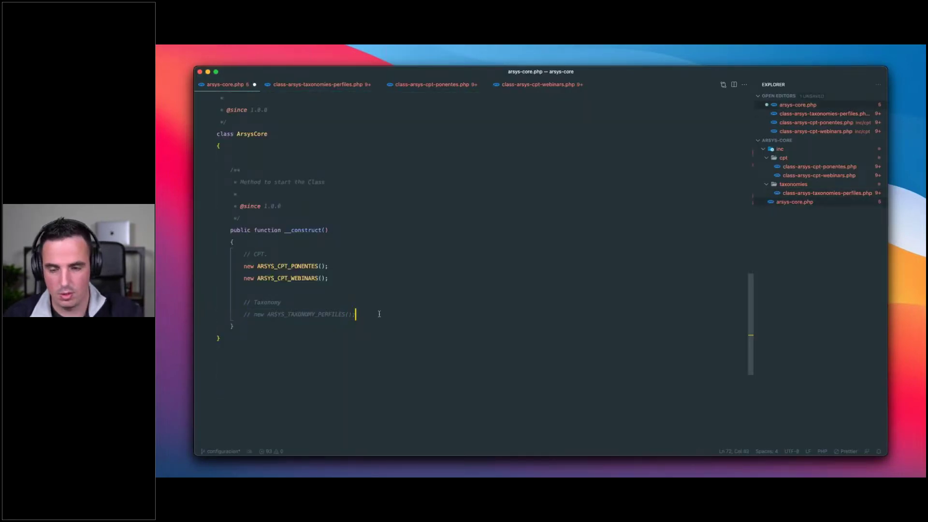
key("super+Tab")
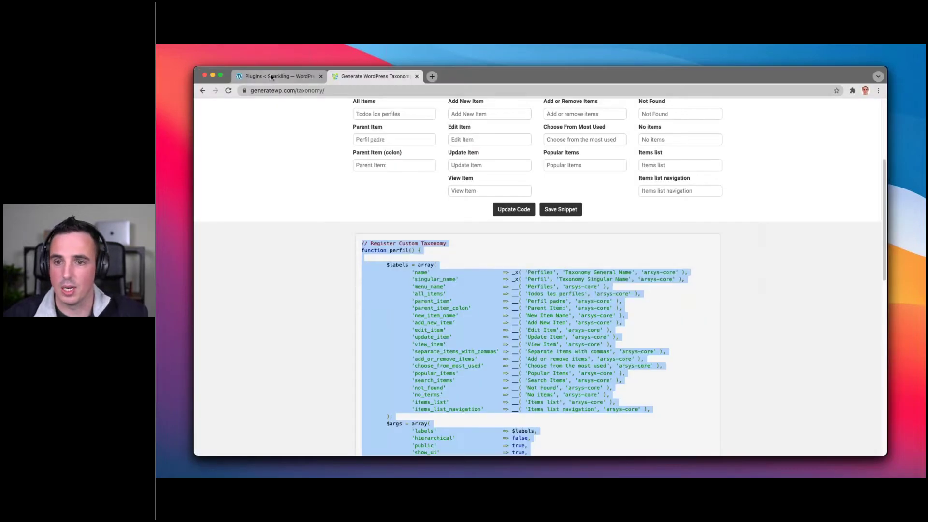
left_click(271, 78)
key("super+r")
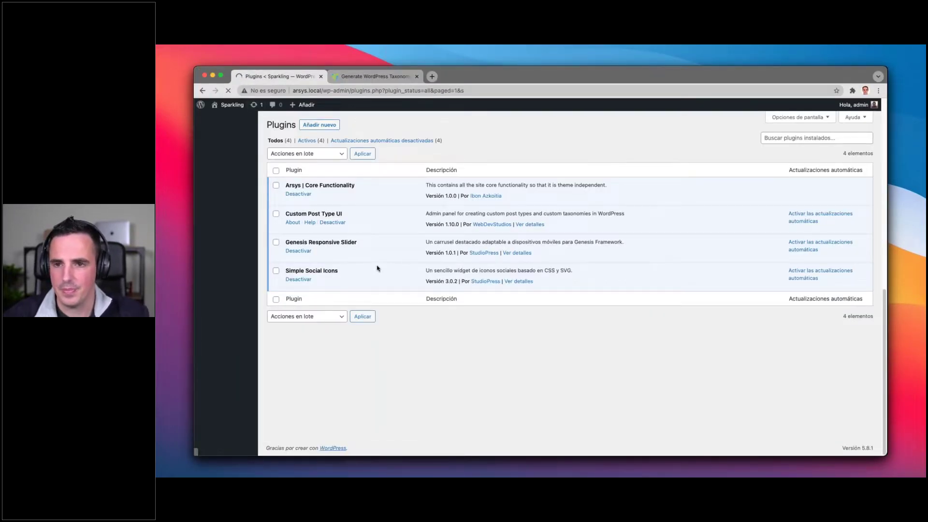
Open the Webinar Arsys theme's functions.php in the WordPress theme editor in a new browser tab and go to the file's end.
mouse_move(237, 245)
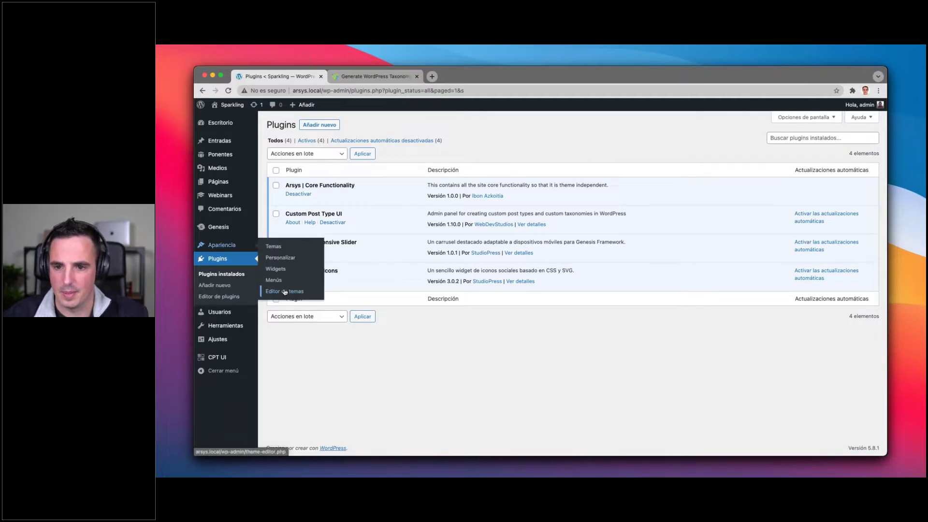
left_click(284, 291, "super")
mouse_move(227, 155)
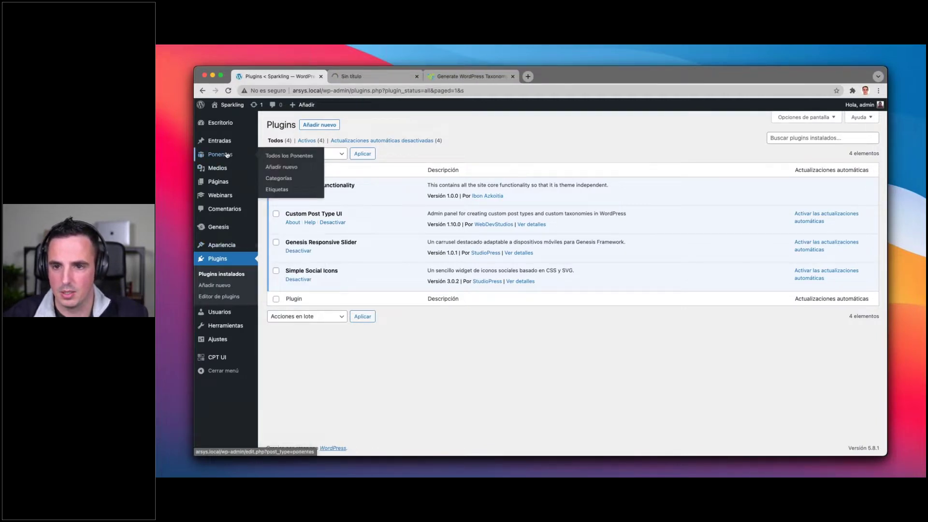
left_click(347, 77)
left_click(814, 262)
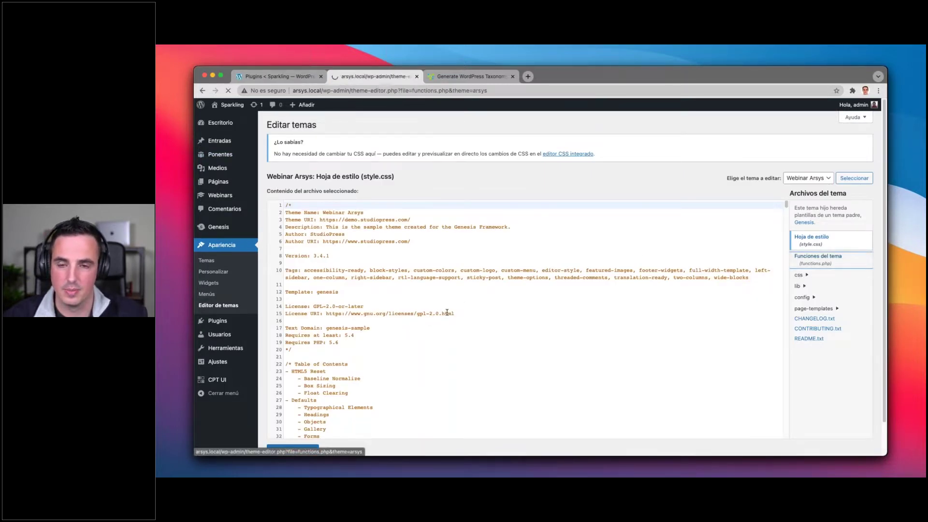
key("super+Down")
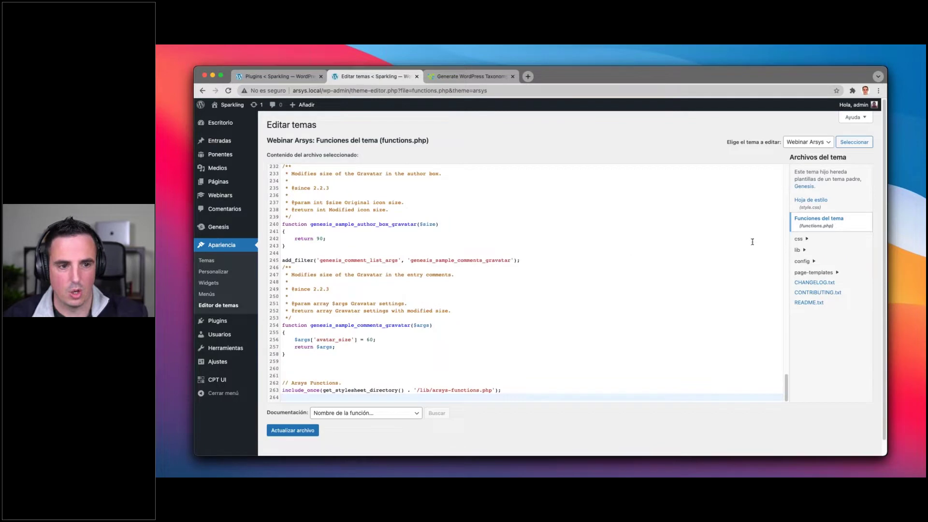
scroll(489, 325, "down", 1)
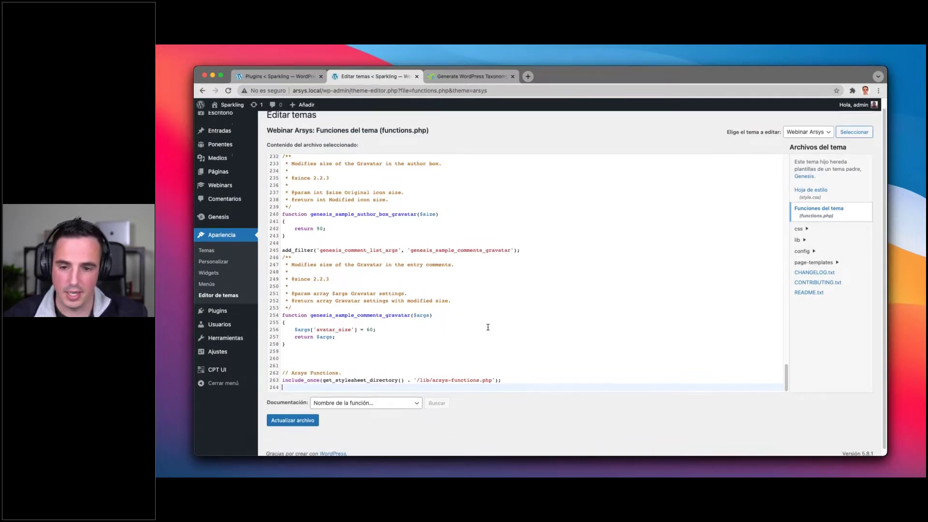
Paste the copied GenerateWP perfil taxonomy code below the arsys-functions.php include in functions.php, update the file and reload the page.
left_click(510, 372)
key("Return")
key("Return")
key("super+v")
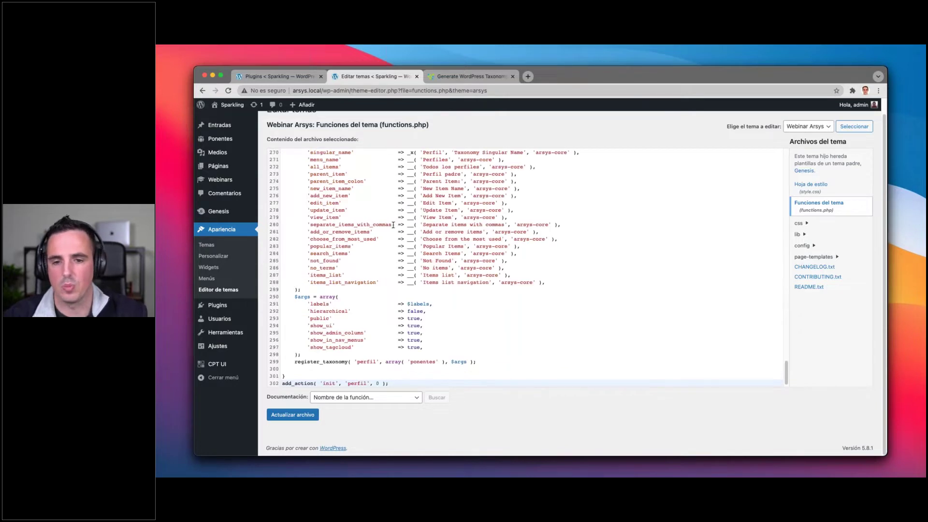
left_click(318, 415)
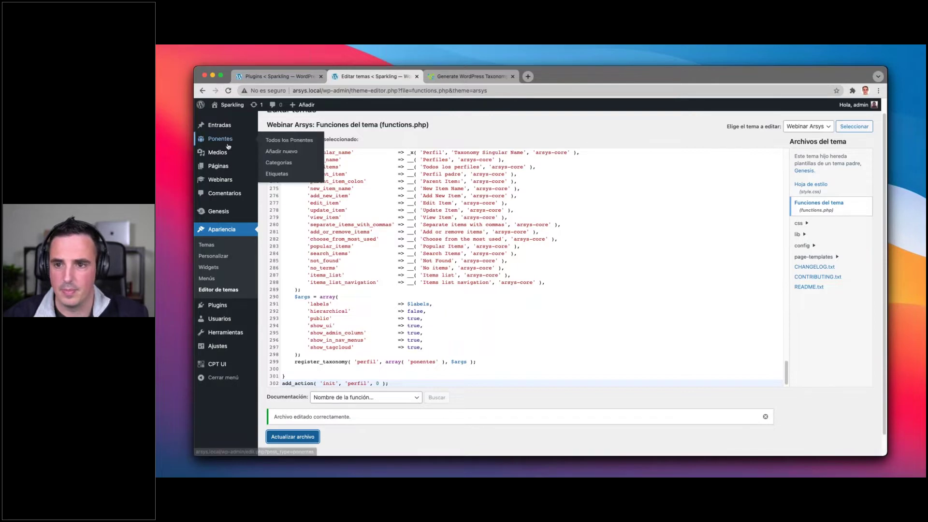
key("super+r")
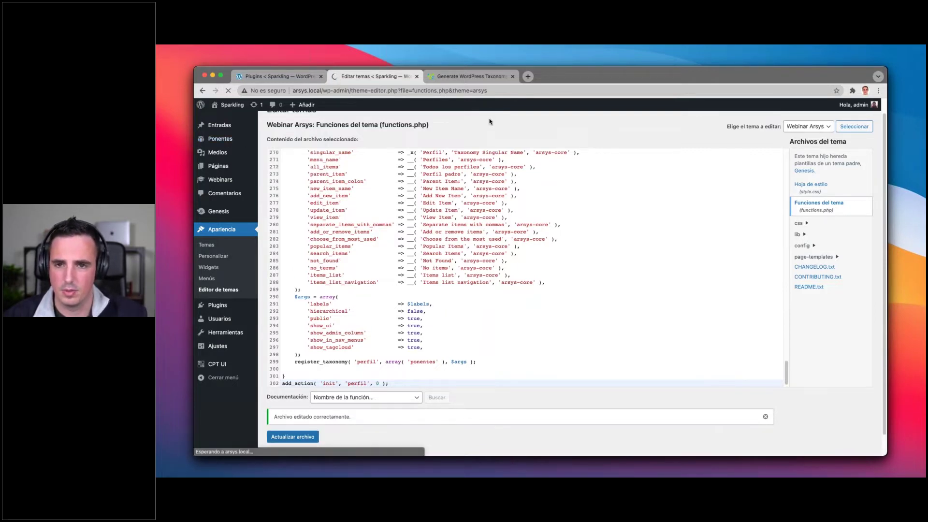
Add a ponentes profile named "Desarrollador" with the slug "desarrollador" in the Perfiles taxonomy.
mouse_move(231, 139)
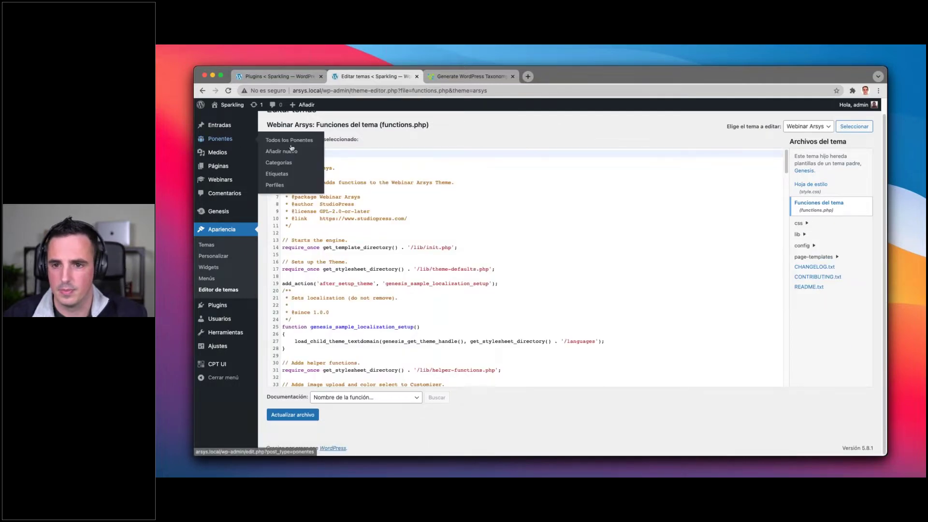
left_click(279, 184)
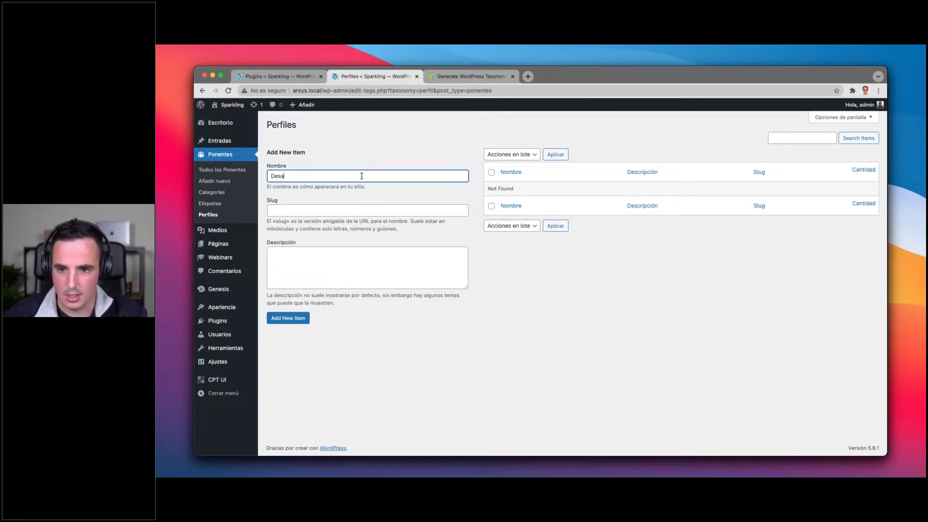
key("Tab")
type("des")
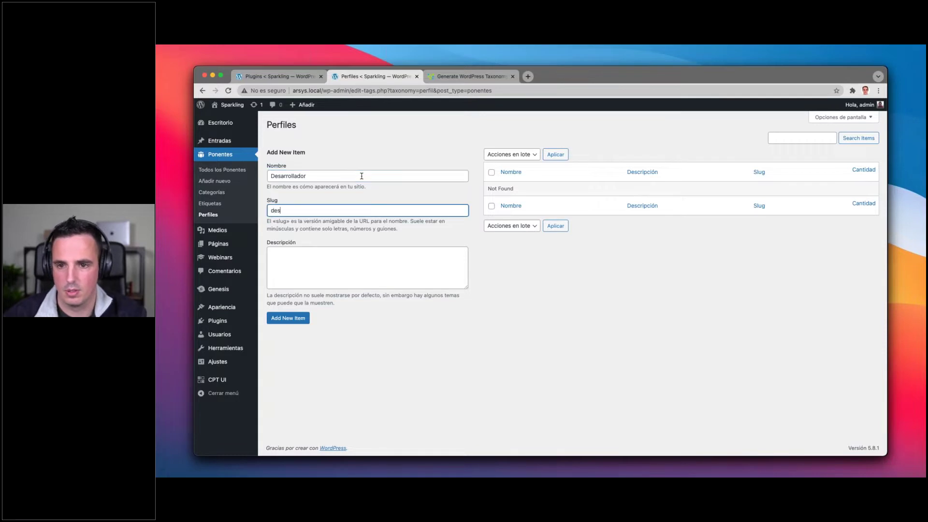
left_click(303, 317)
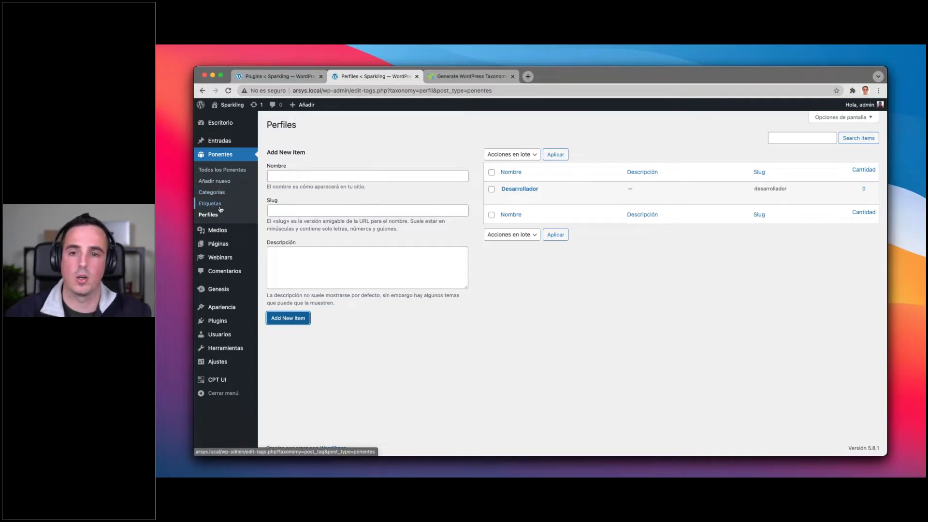
Start a new ponente titled "Ponente 1" and expand its category settings.
mouse_move(537, 190)
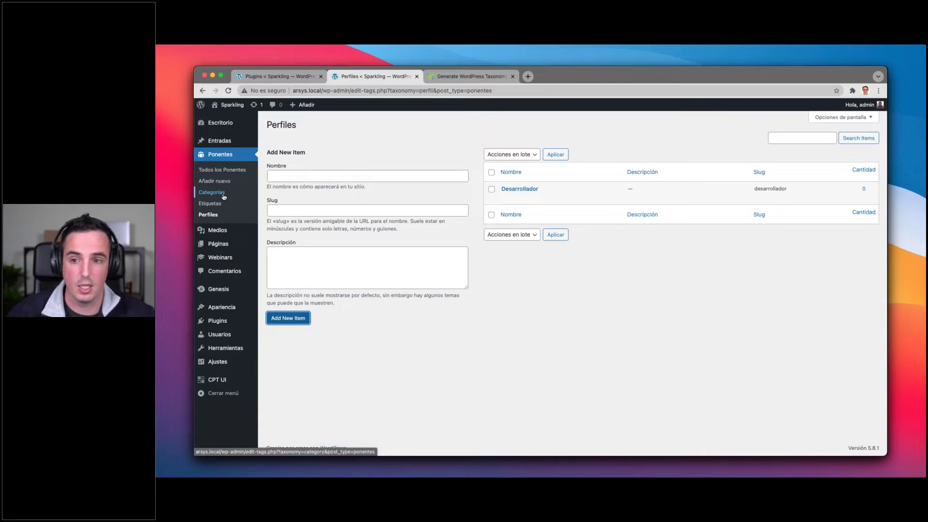
left_click(206, 214)
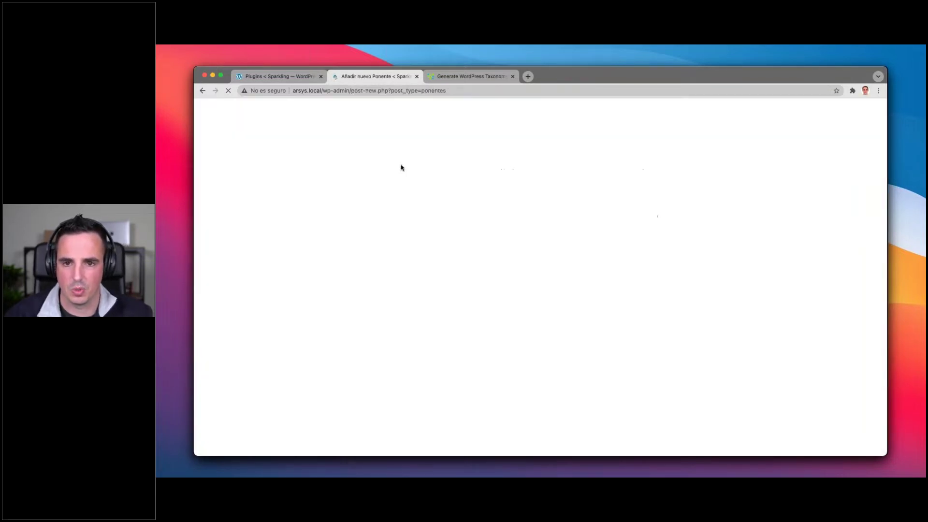
type("Ponente 1")
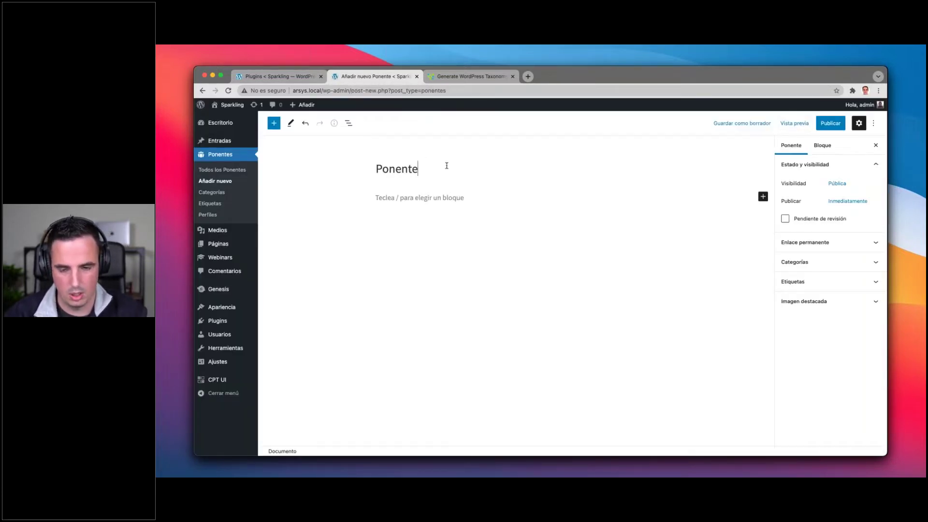
left_click(805, 262)
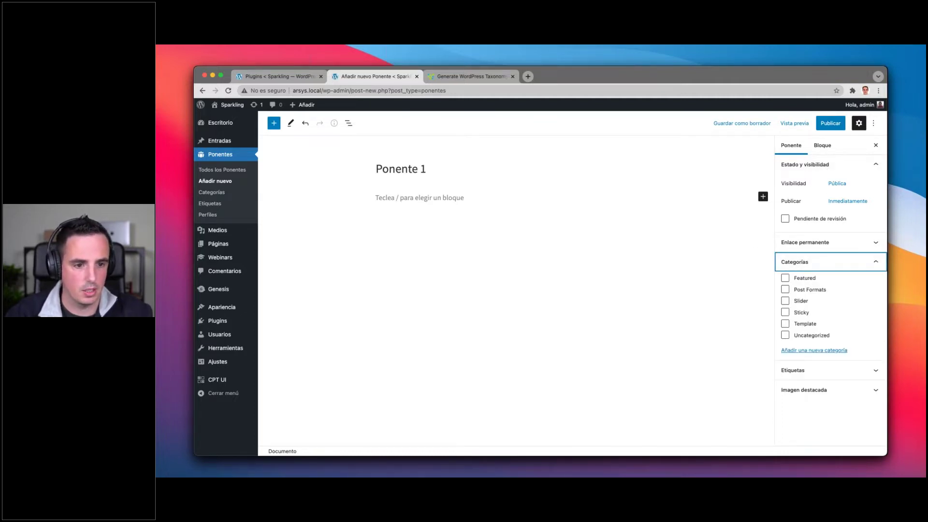
Review the general, block and panel preferences of the post editor, and publish Ponente 1.
left_click(874, 124)
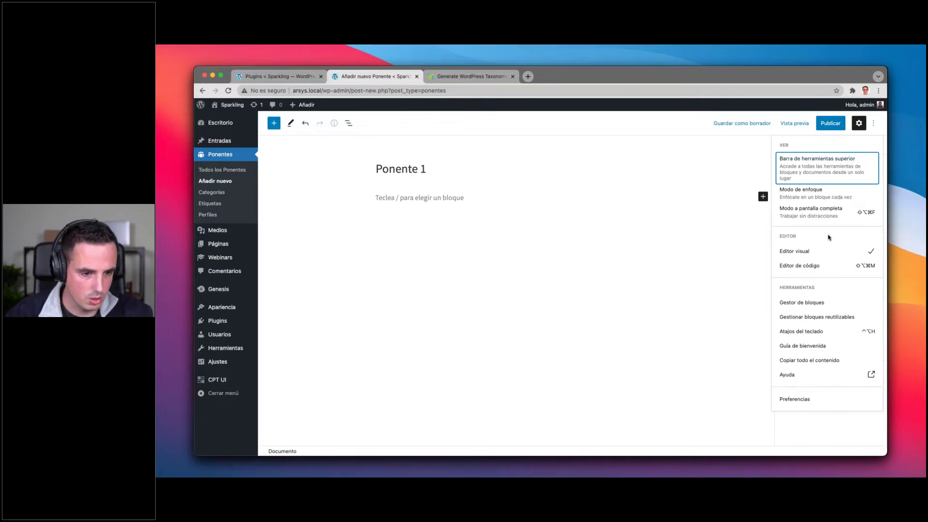
left_click(803, 398)
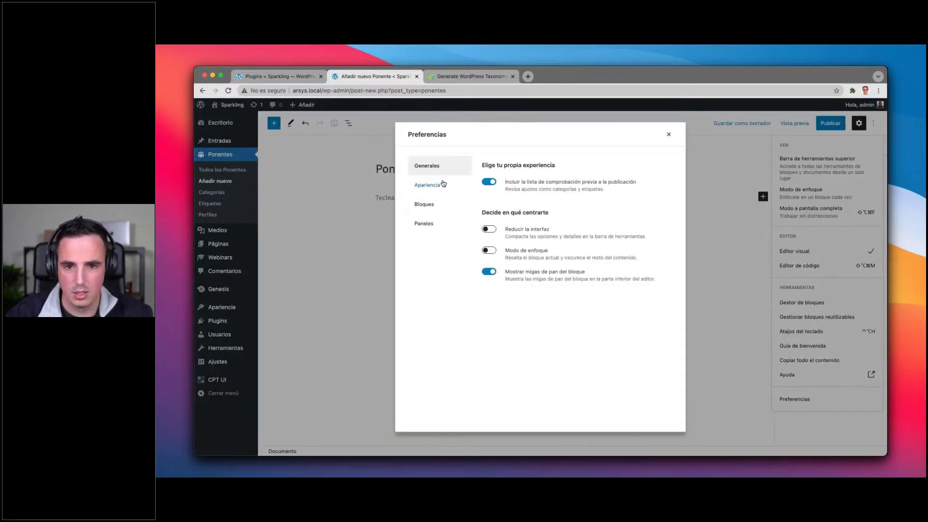
left_click(427, 205)
left_click(428, 225)
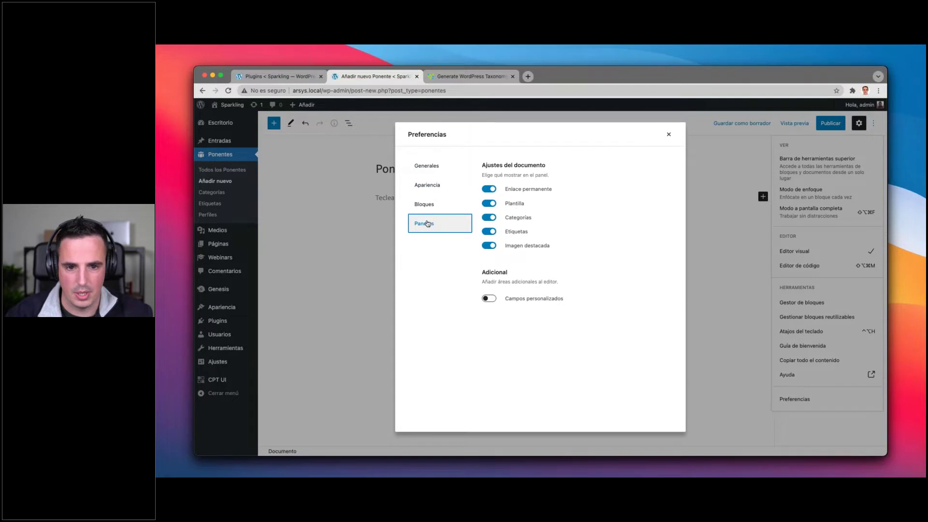
left_click(425, 204)
left_click(425, 172)
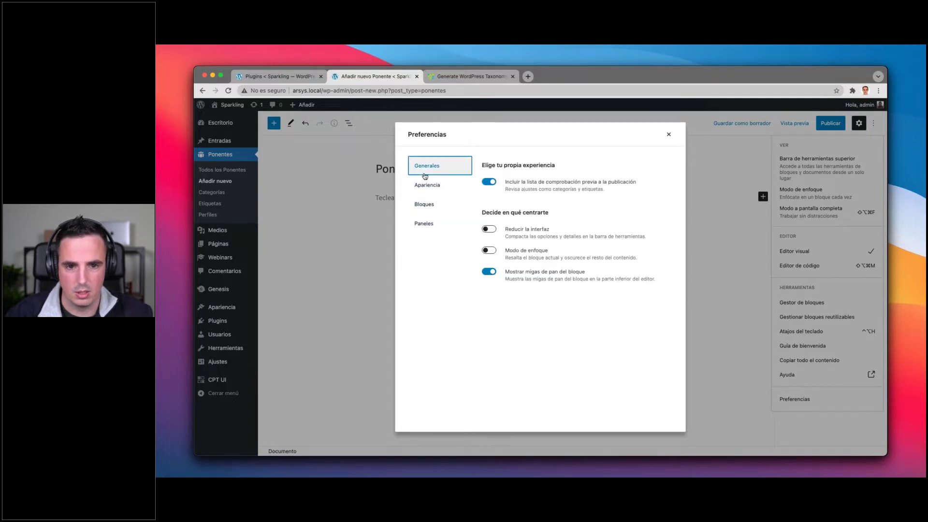
left_click(669, 134)
left_click(831, 124)
left_click(803, 123)
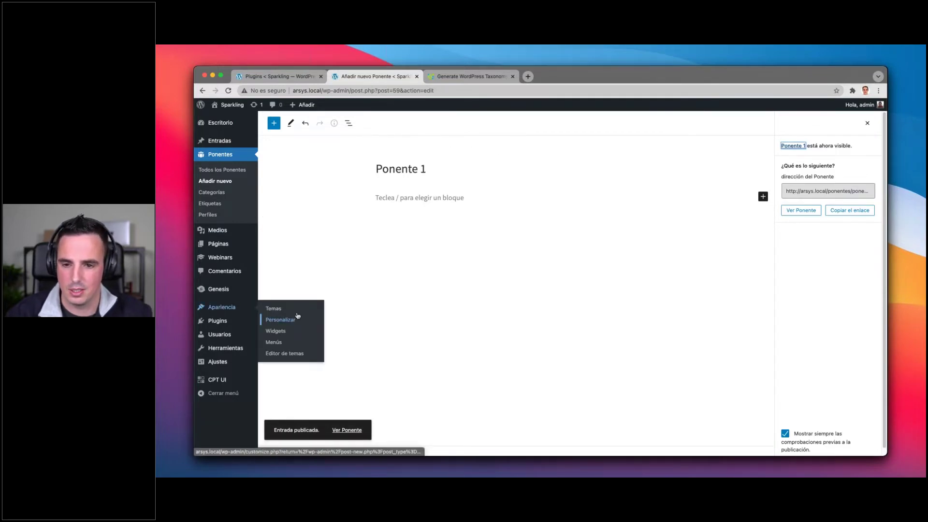
Add 'perfil' to the taxonomies array in class-arsys-cpt-ponentes.php, save the file and reload the Ponente 1 editor.
key("super+Tab")
left_click(402, 271)
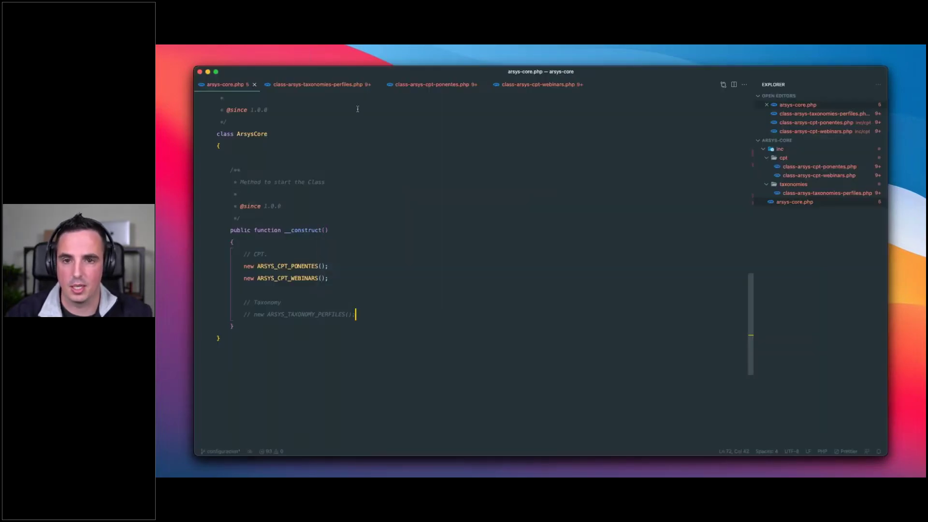
left_click(449, 85)
key("super+a")
left_click(381, 161)
scroll(434, 218, "down", 20)
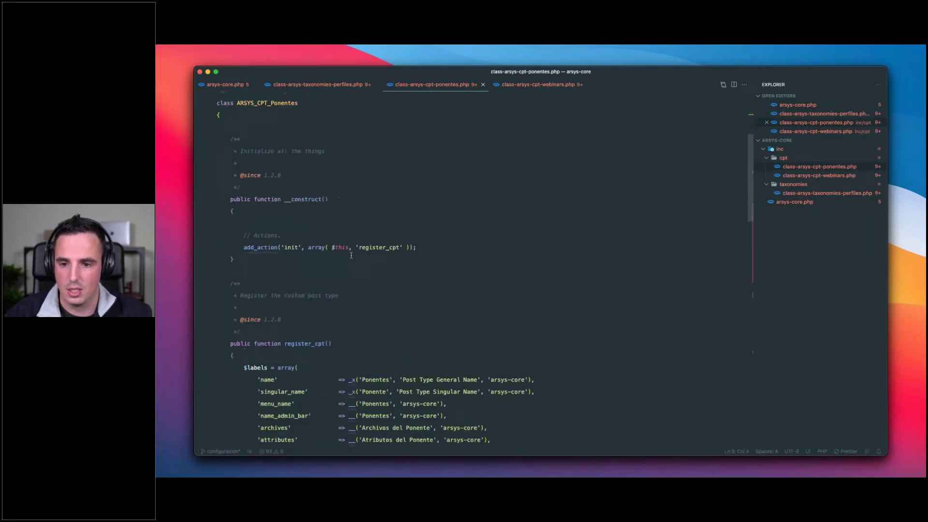
left_click(439, 205)
type(", 'perfiles")
key("super+s")
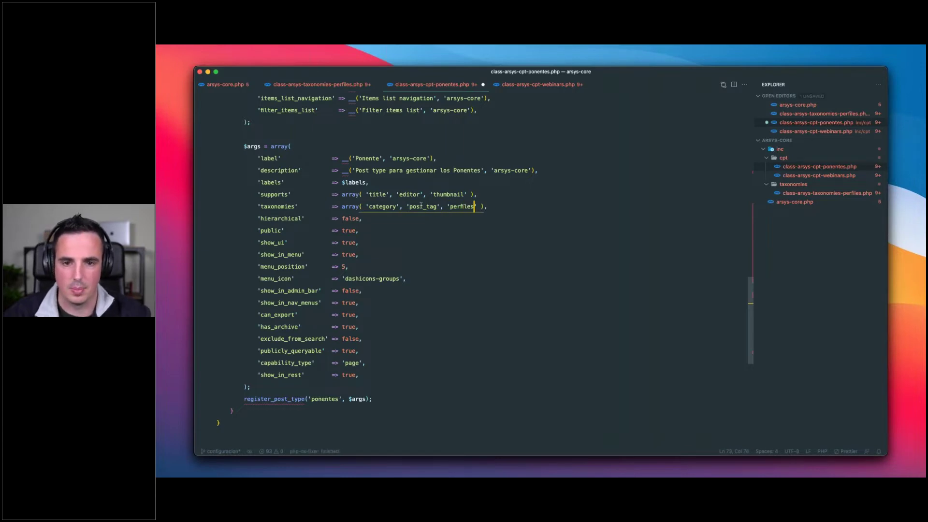
key("super+Tab")
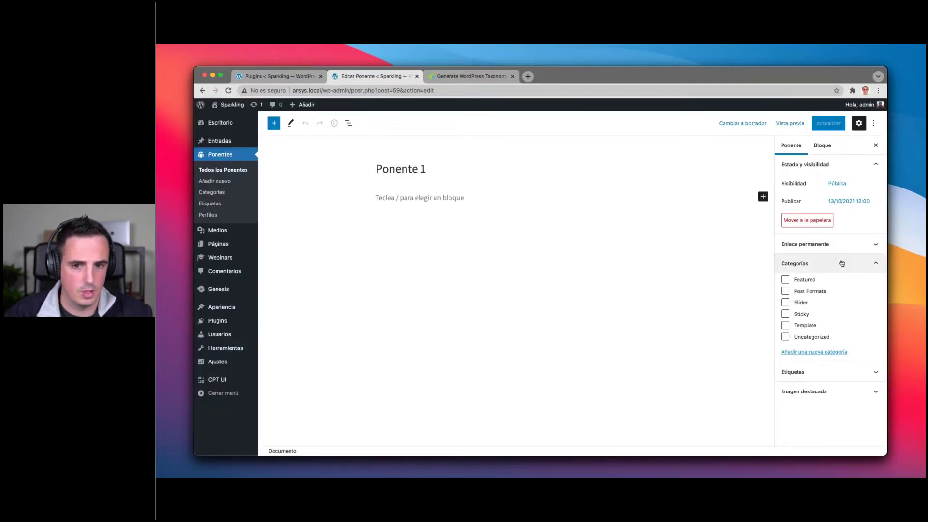
key("super+r")
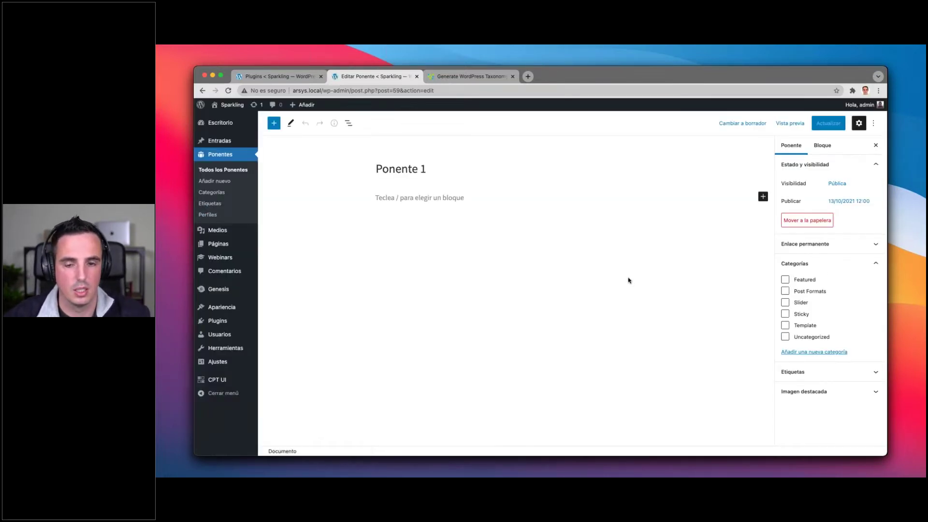
Recheck the taxonomies array in the ponentes class, reload the Ponente 1 editor and open the Perfiles taxonomy list.
key("super+Tab")
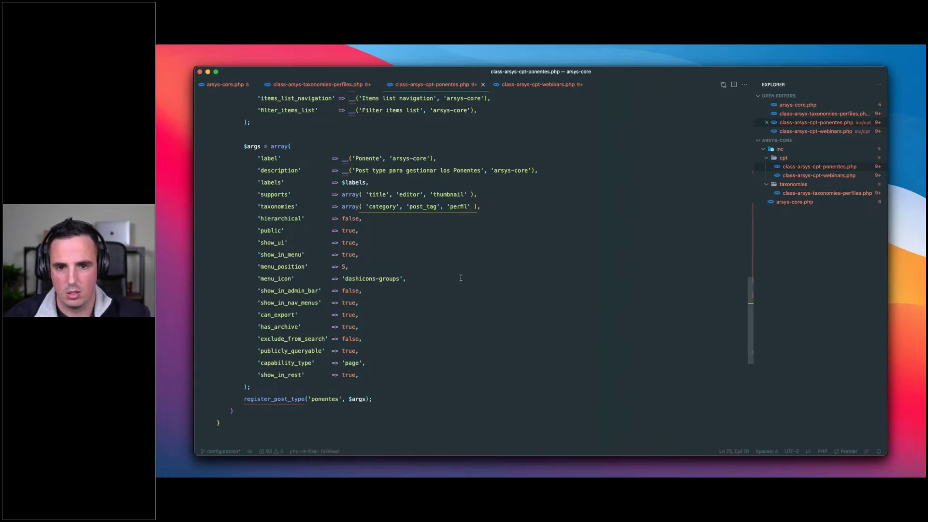
key("super+Tab")
key("super+r")
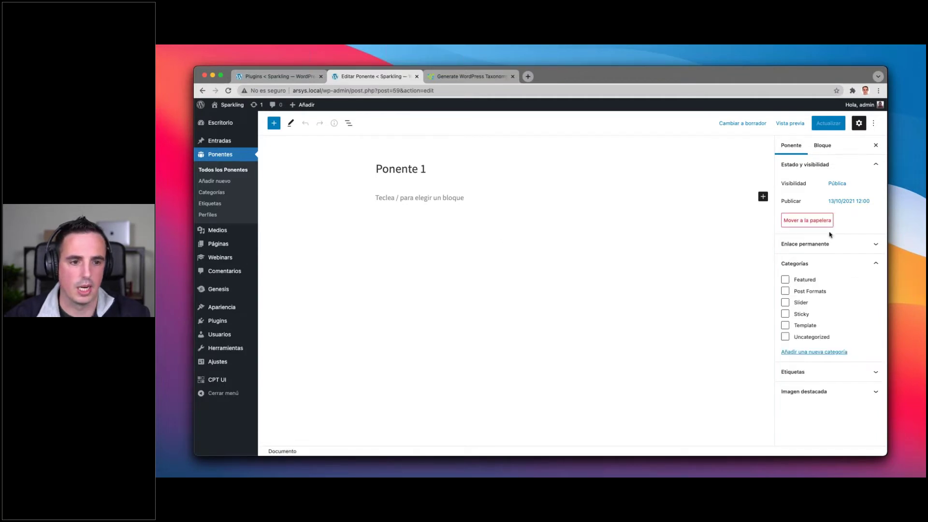
left_click(224, 216)
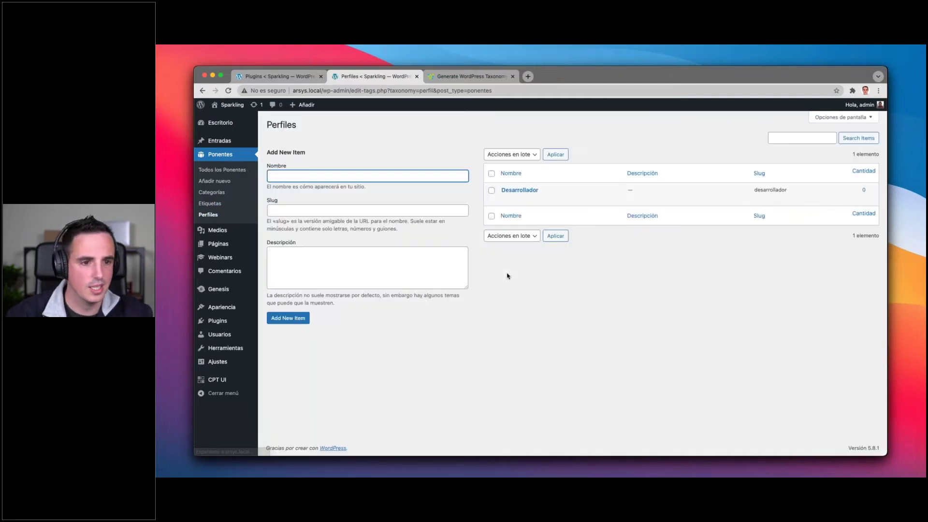
Open Ponente 1 from the list of all ponentes and check the generated perfil taxonomy code on GenerateWP.
left_click(222, 169)
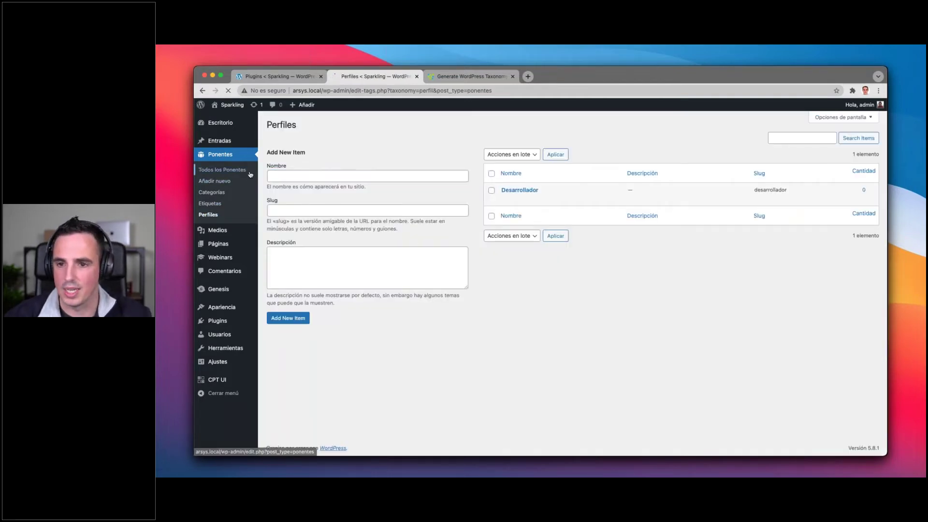
left_click(289, 185)
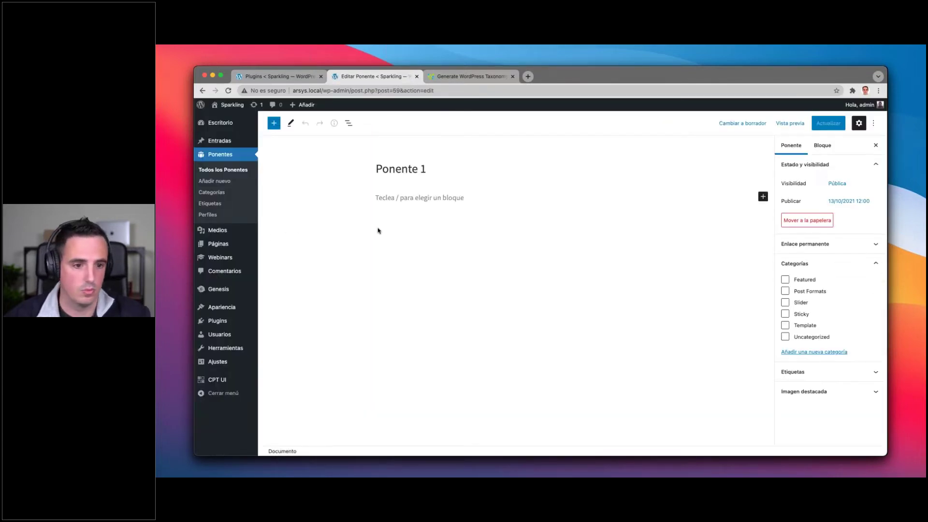
left_click(282, 76)
left_click(467, 76)
scroll(411, 286, "down", 10)
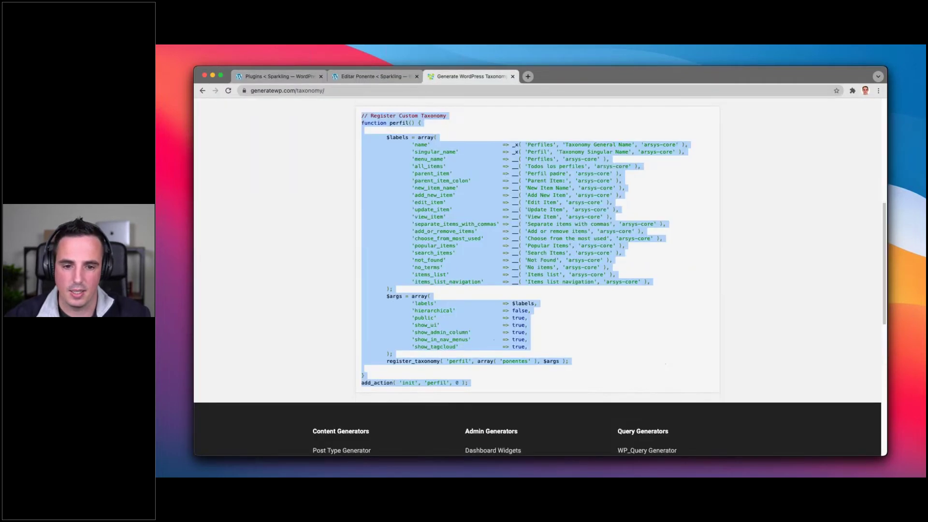
scroll(411, 290, "up", 2)
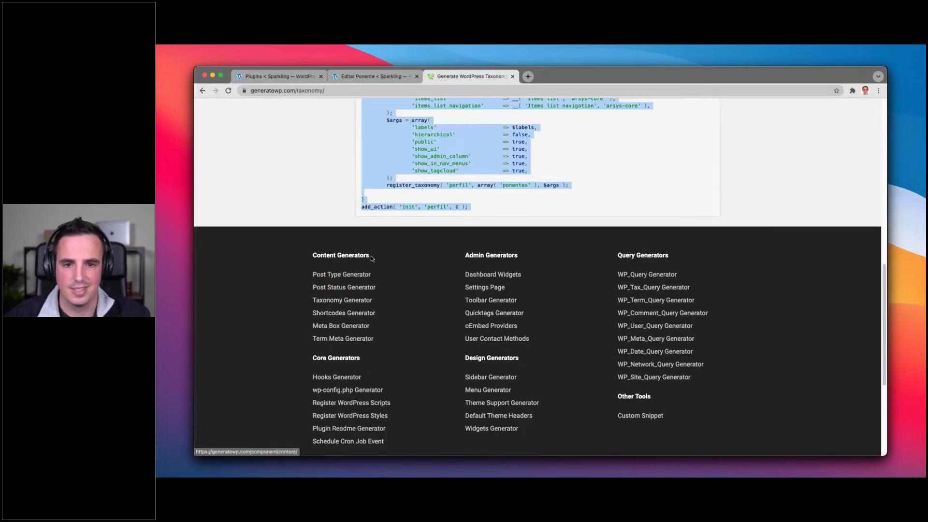
scroll(371, 257, "up", 2)
Recheck the taxonomies array in class-arsys-cpt-ponentes.php in the code editor, save the file and return to the Ponente 1 editor in Chrome.
key("super+Tab")
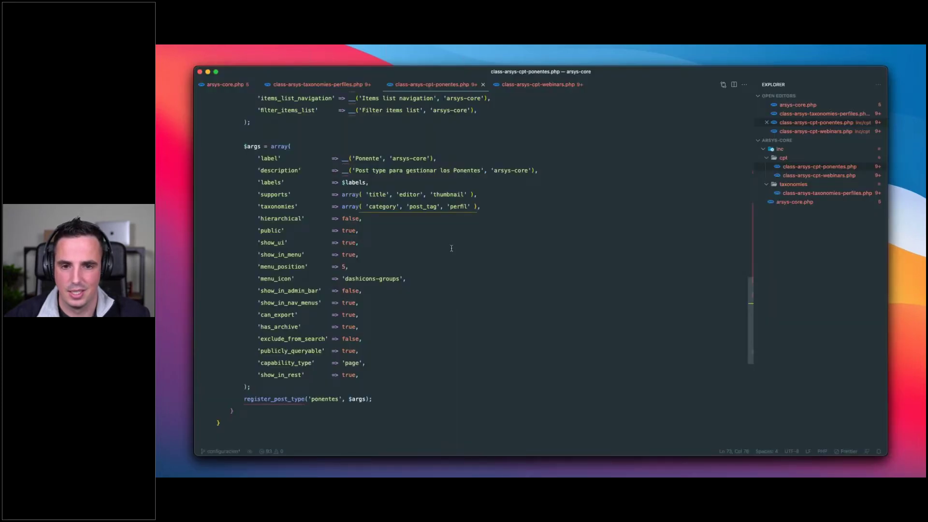
key("super+s")
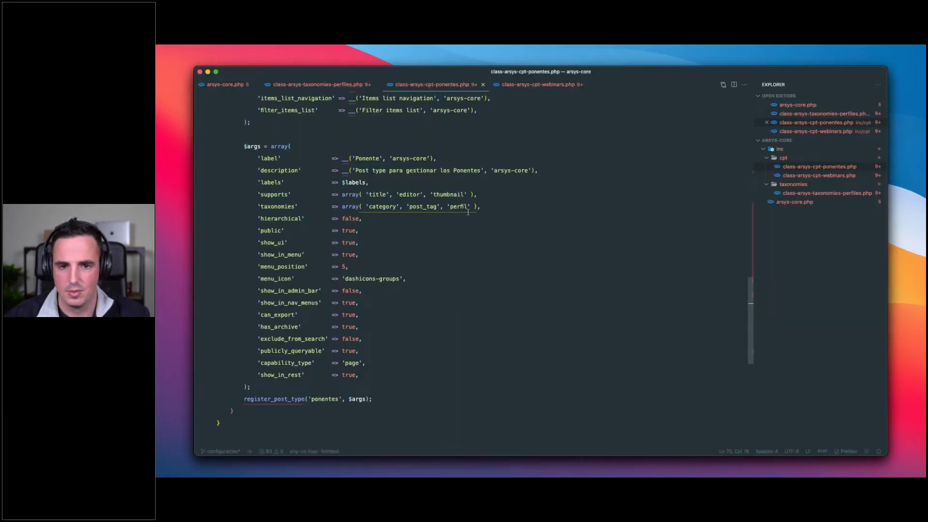
key("super+Tab")
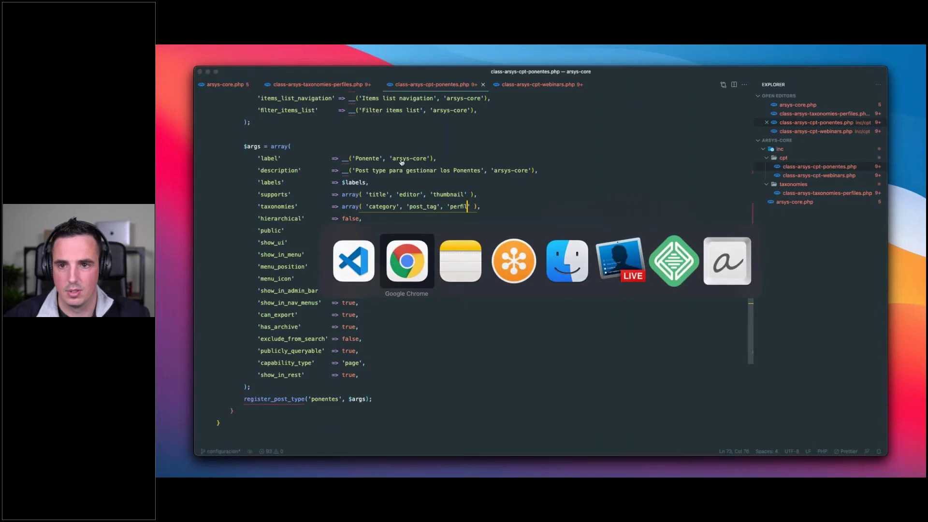
left_click(349, 77)
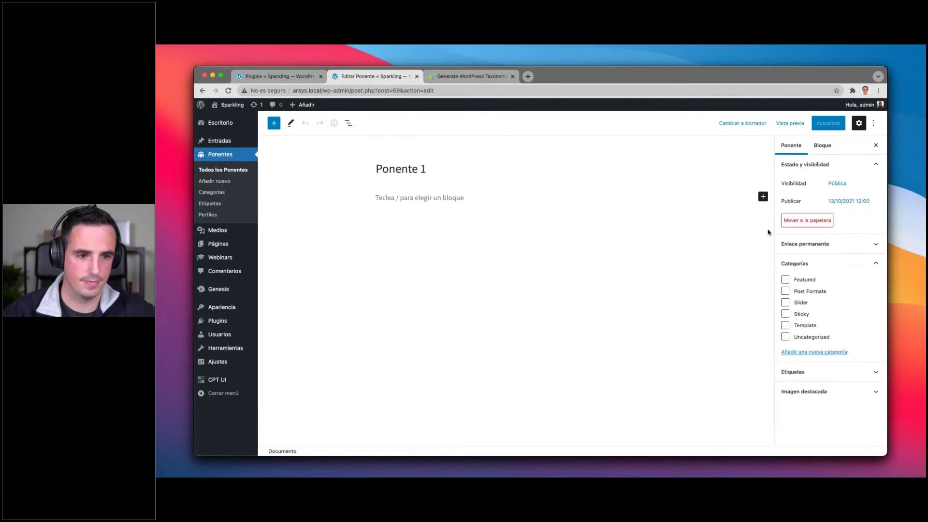
Review the appearance, block and panel preferences of the Ponente 1 editor, then close them and hide the settings sidebar.
left_click(876, 123)
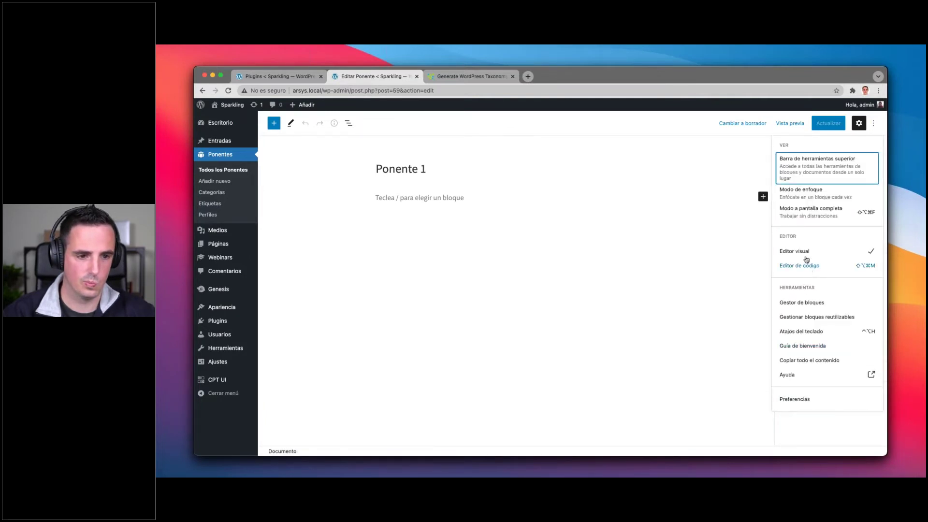
left_click(805, 404)
left_click(427, 185)
left_click(424, 204)
left_click(428, 223)
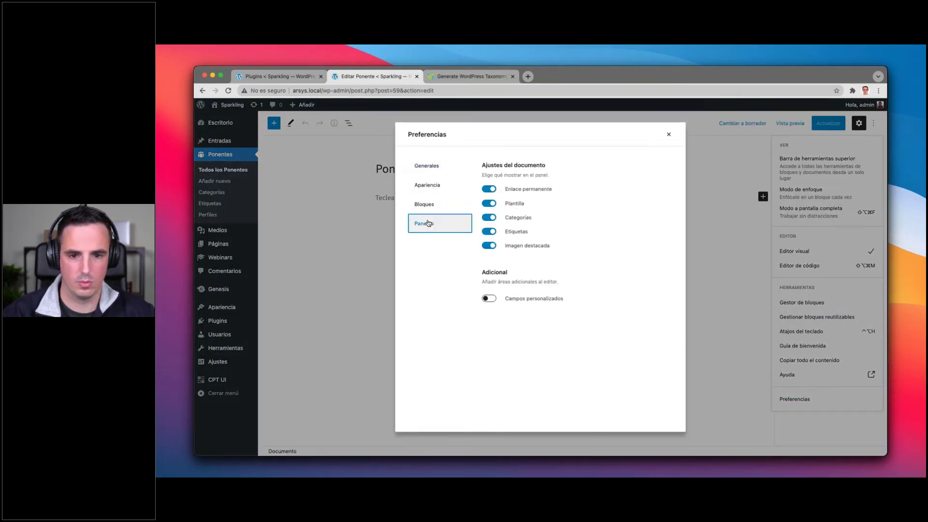
left_click(668, 134)
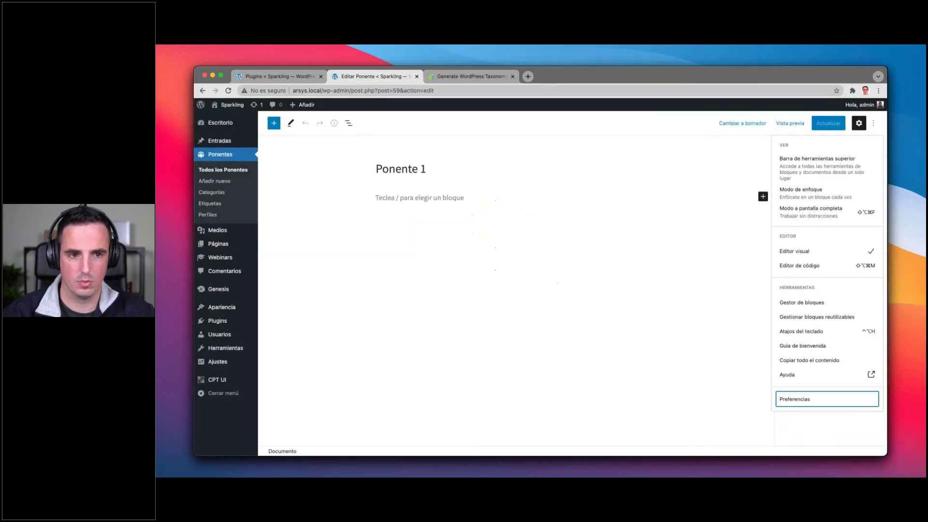
left_click(859, 123)
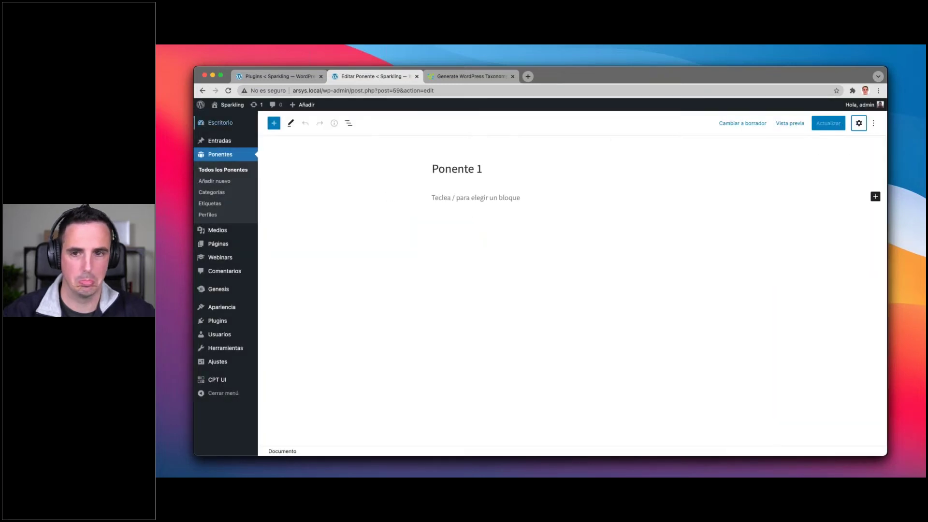